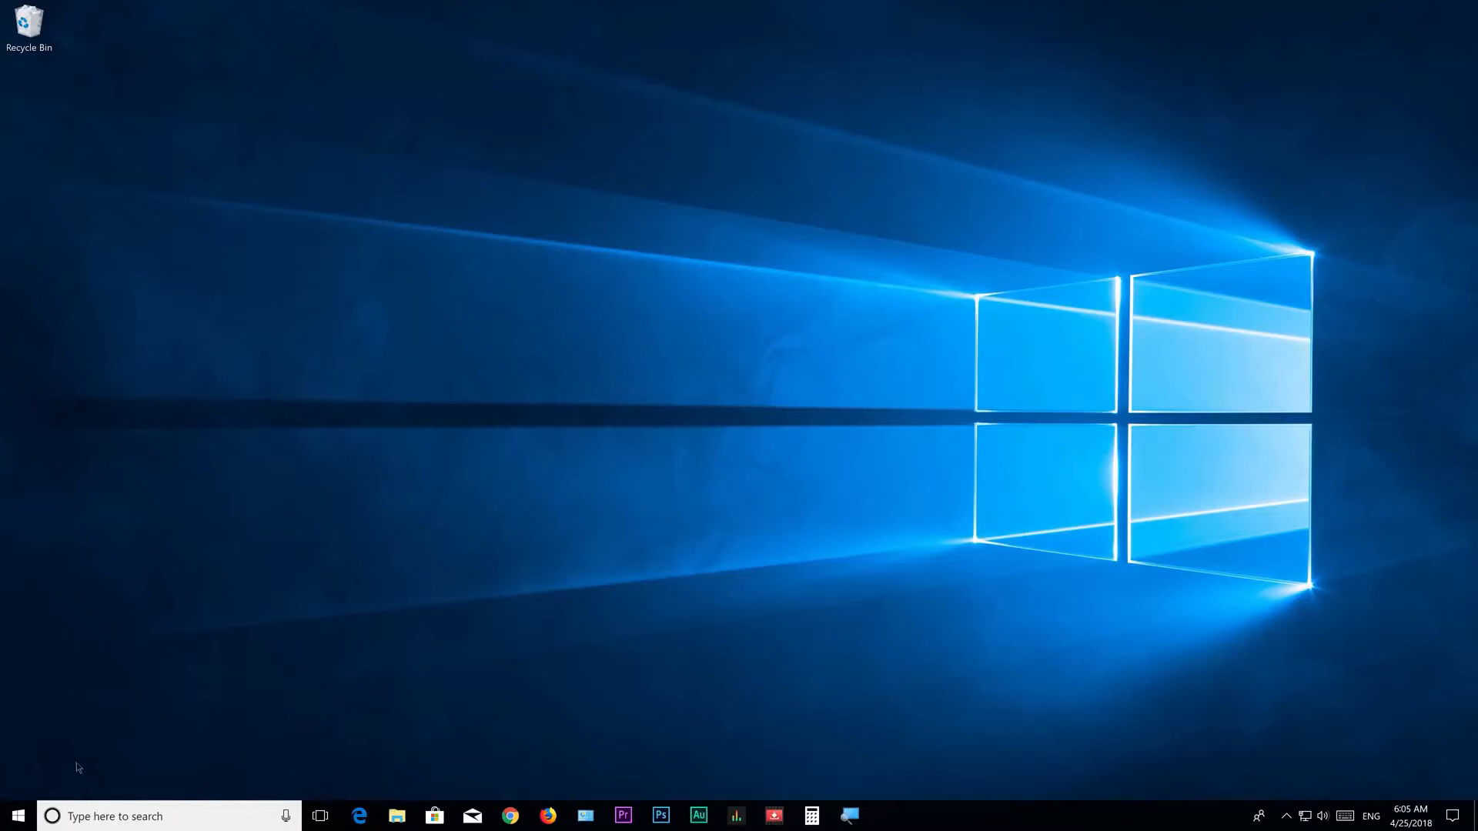
Open the additional power settings from the system's Power & sleep settings and activate the High performance plan
left_click(18, 816)
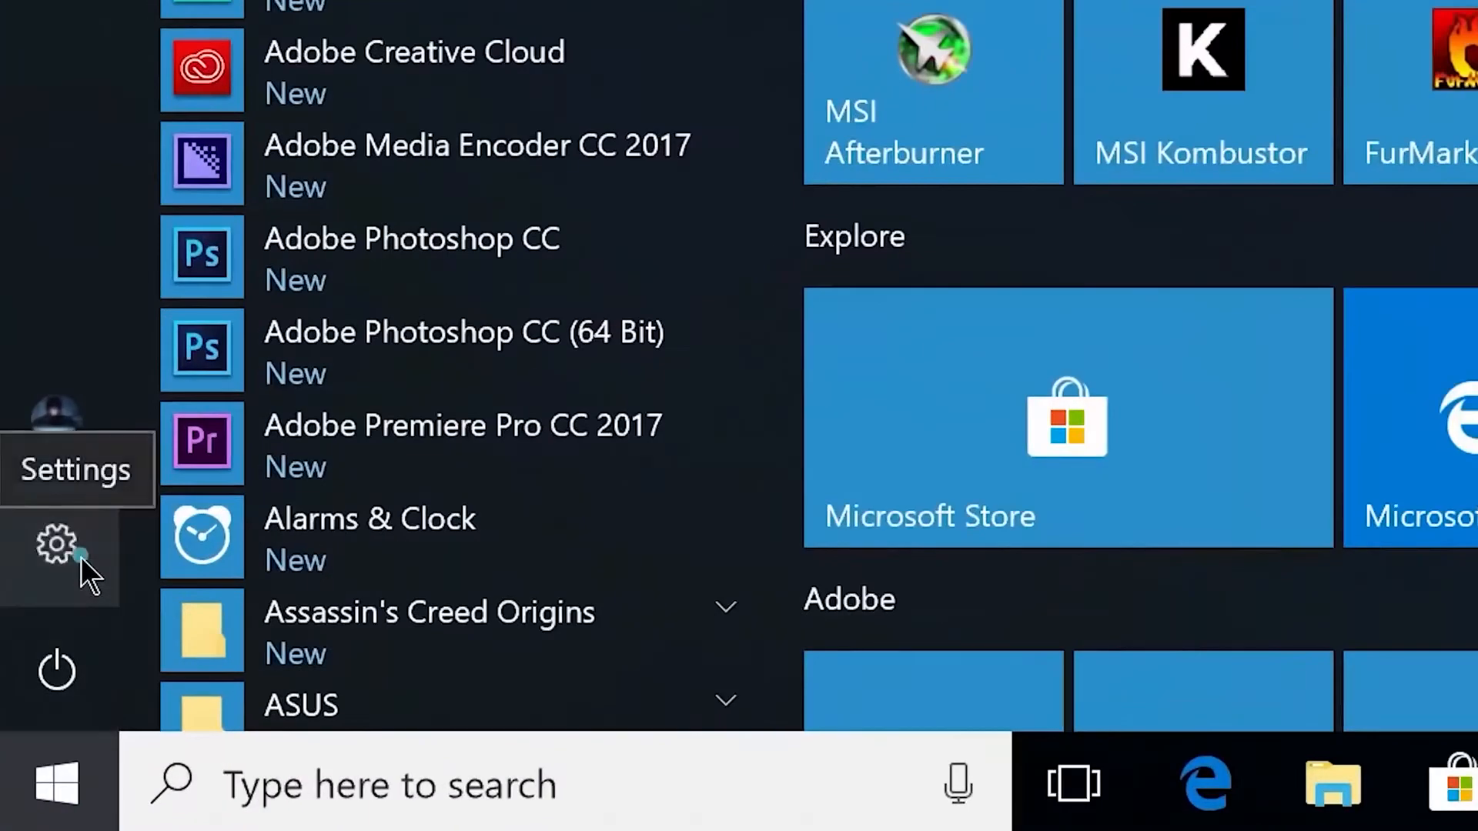
left_click(85, 571)
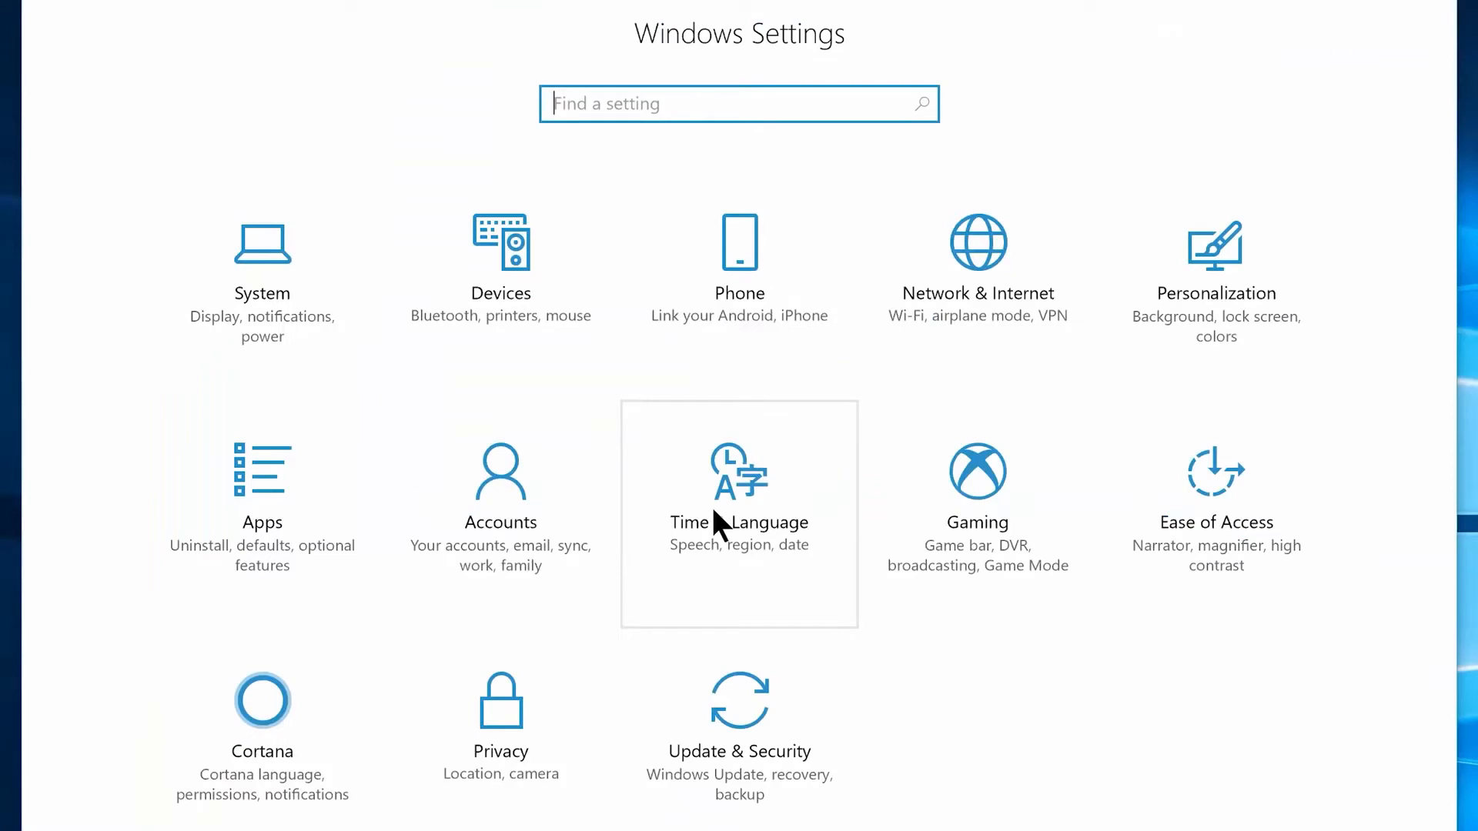
left_click(258, 308)
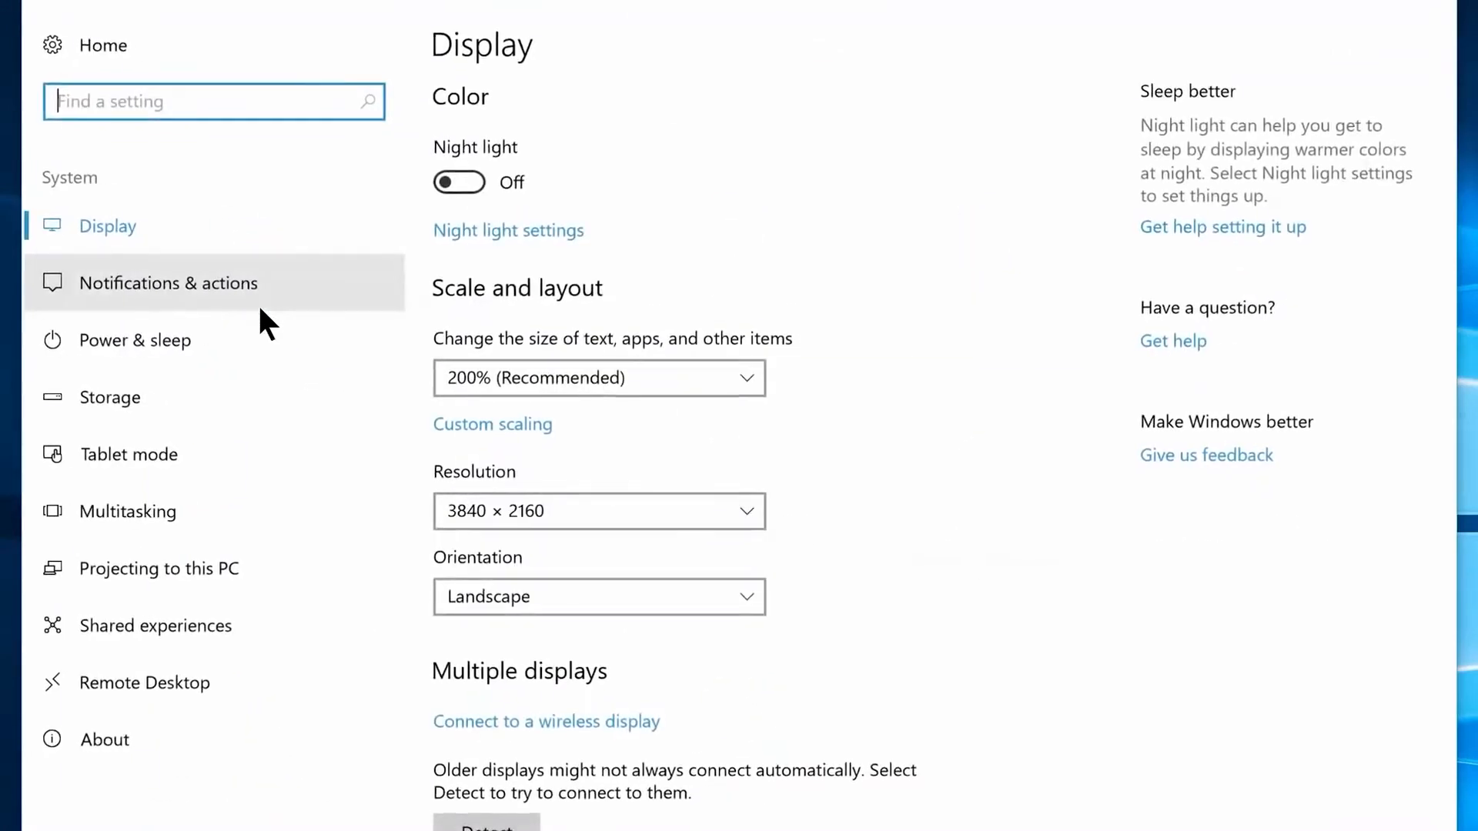
left_click(210, 339)
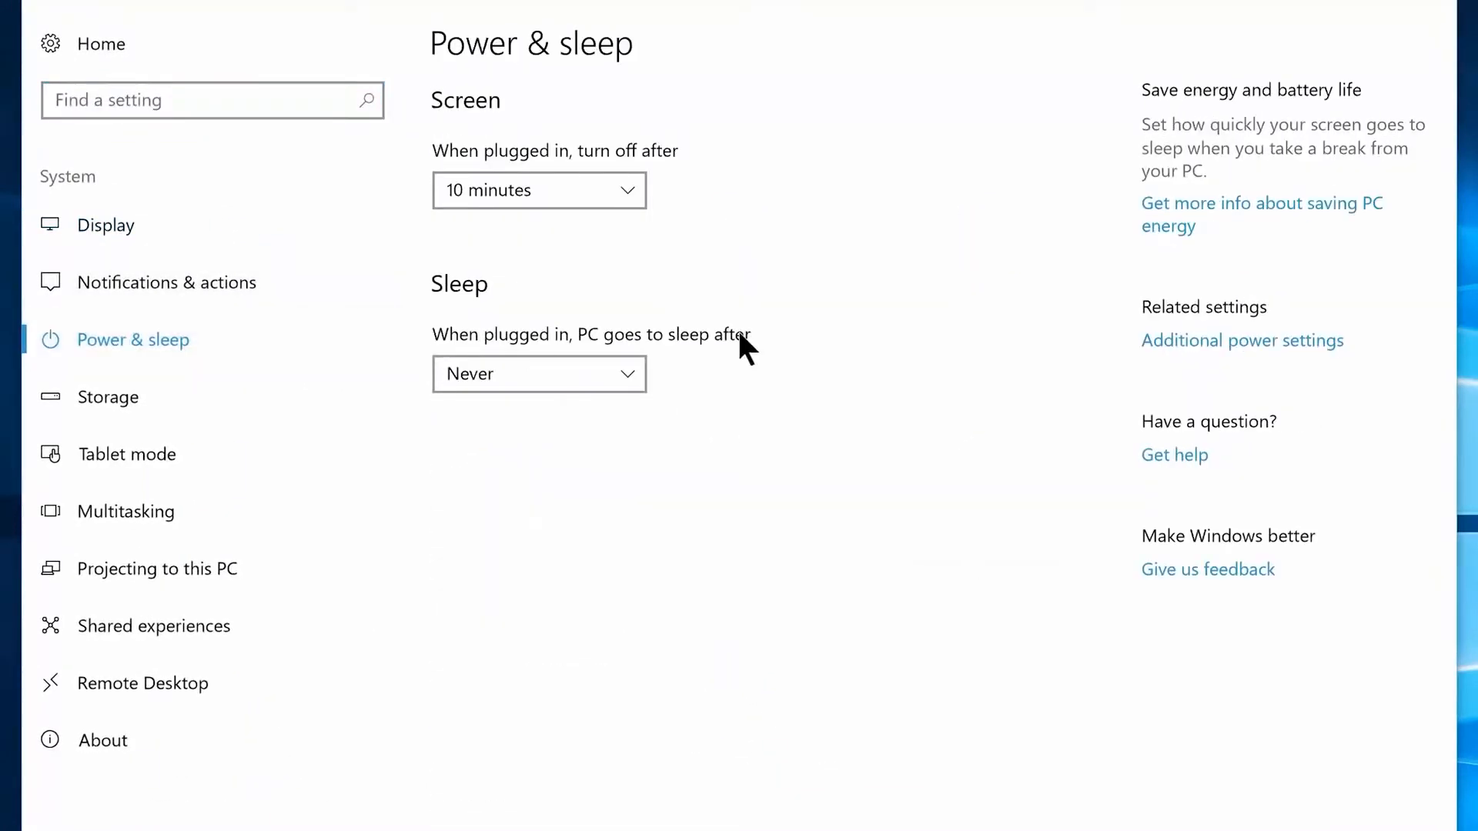
left_click(1227, 341)
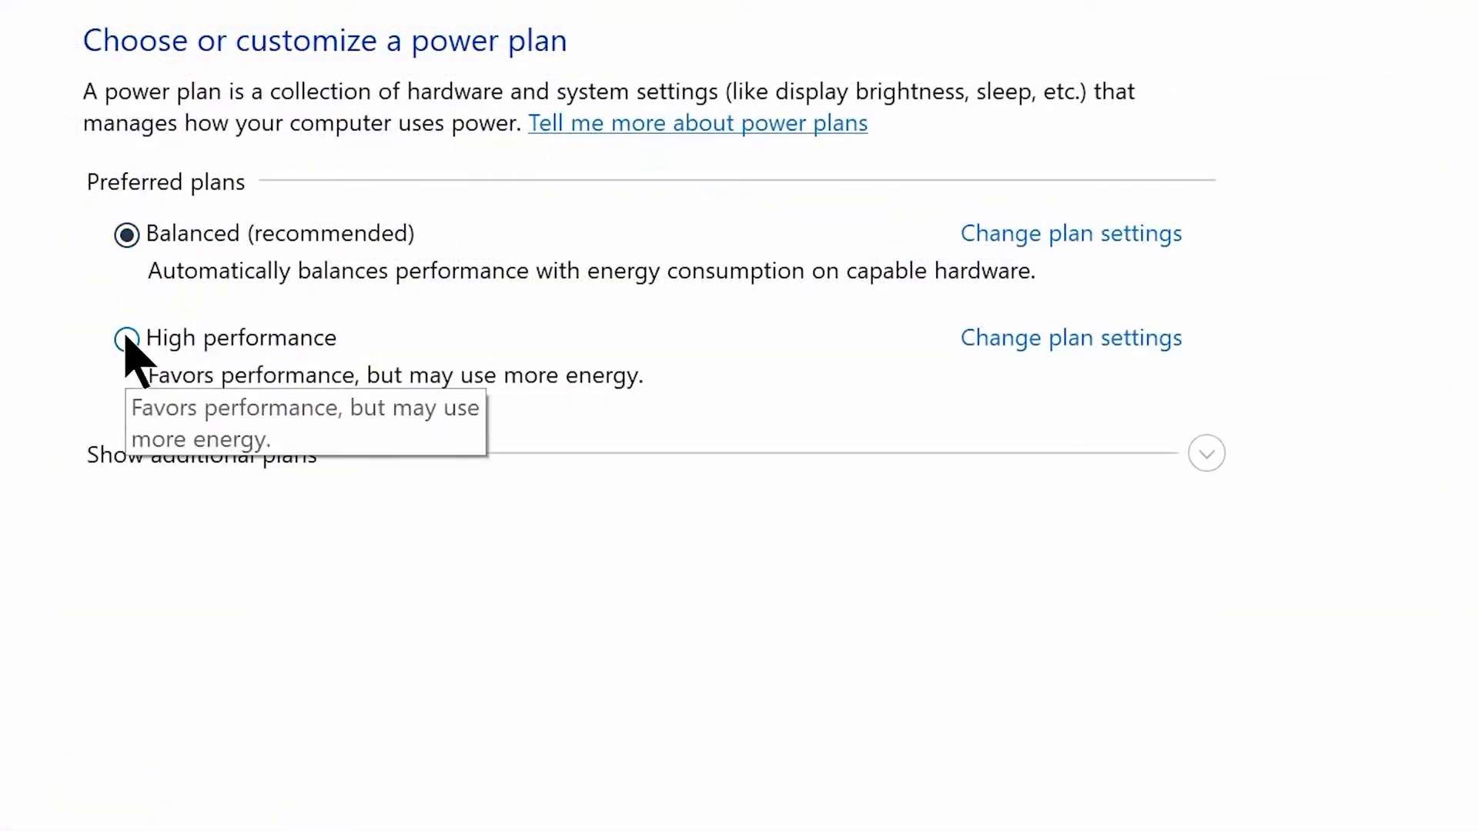
left_click(127, 339)
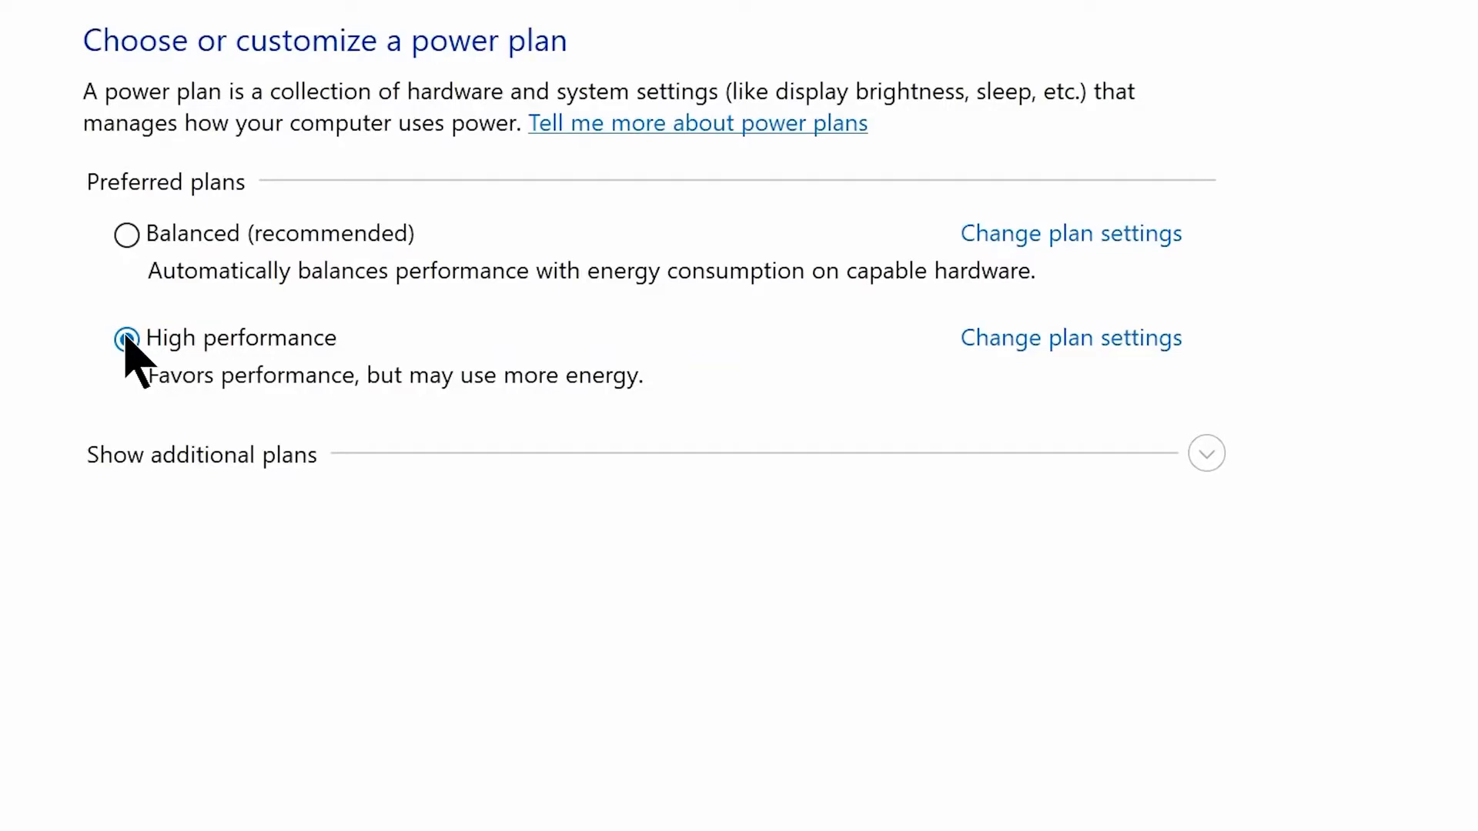
In the High performance plan's advanced power settings, set Turn off hard disk after to 0 minutes
left_click(1209, 457)
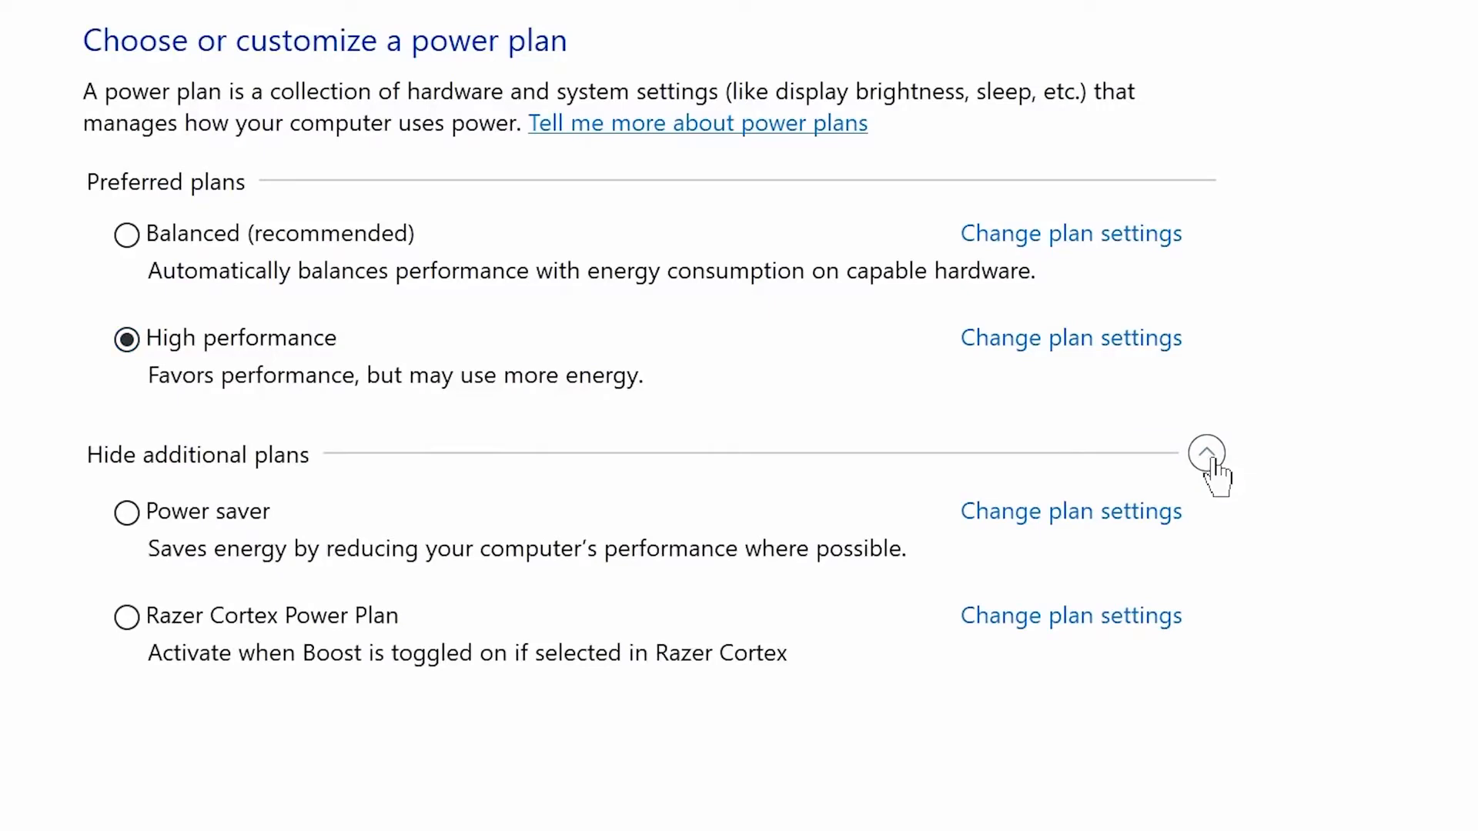
left_click(1070, 339)
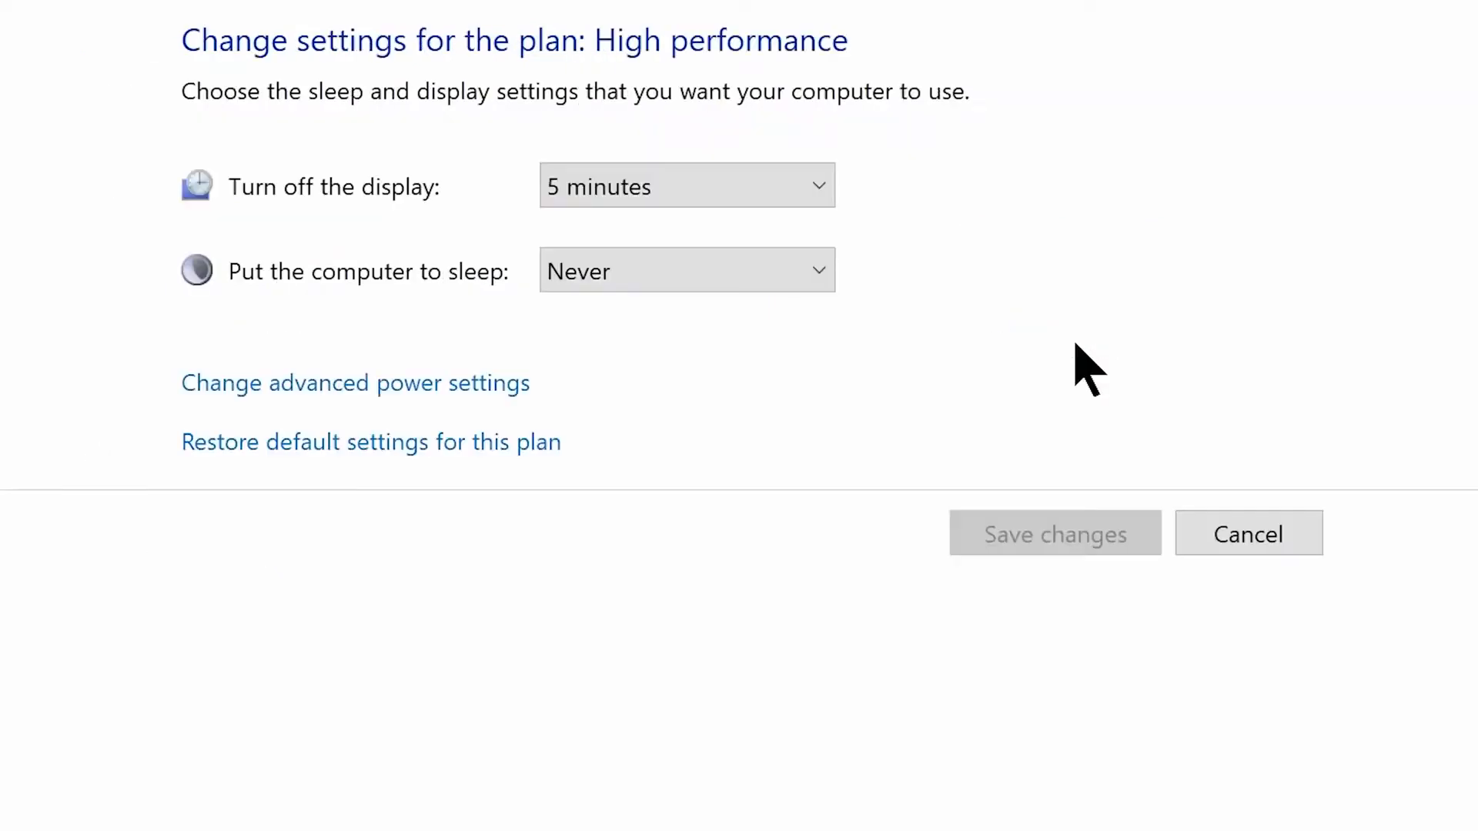
left_click(329, 394)
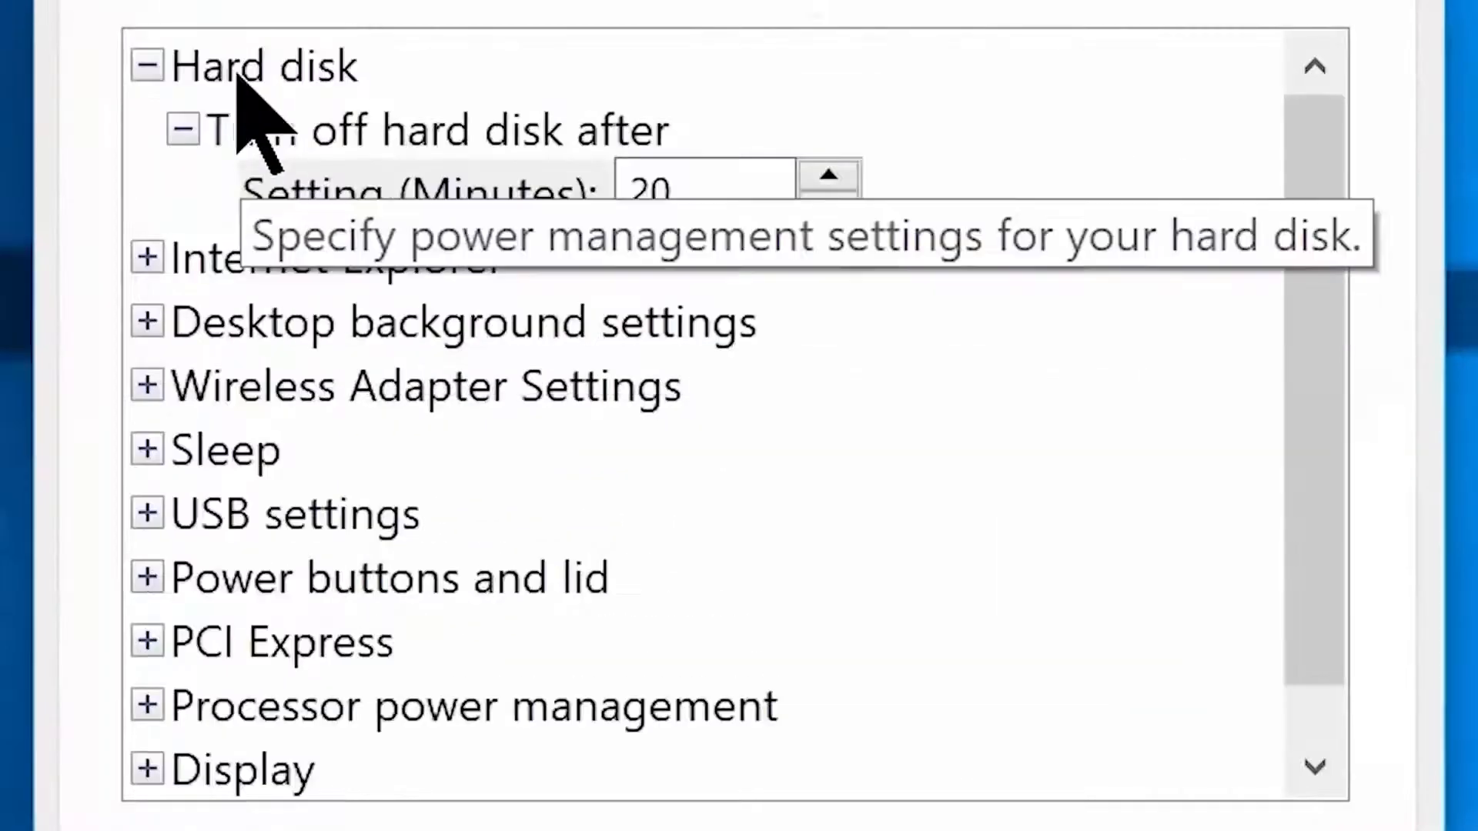
left_click(511, 315)
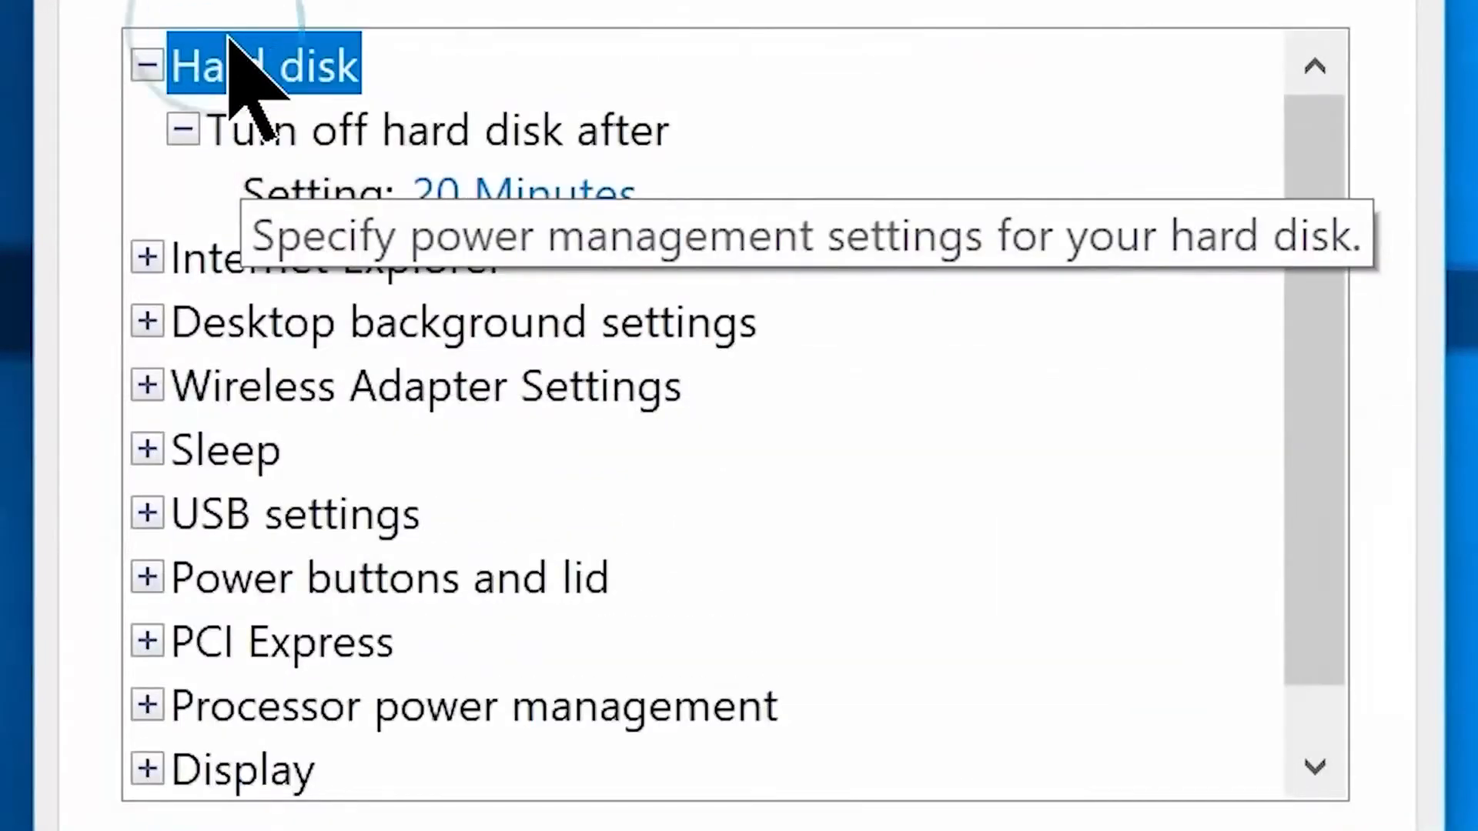
left_click(462, 184)
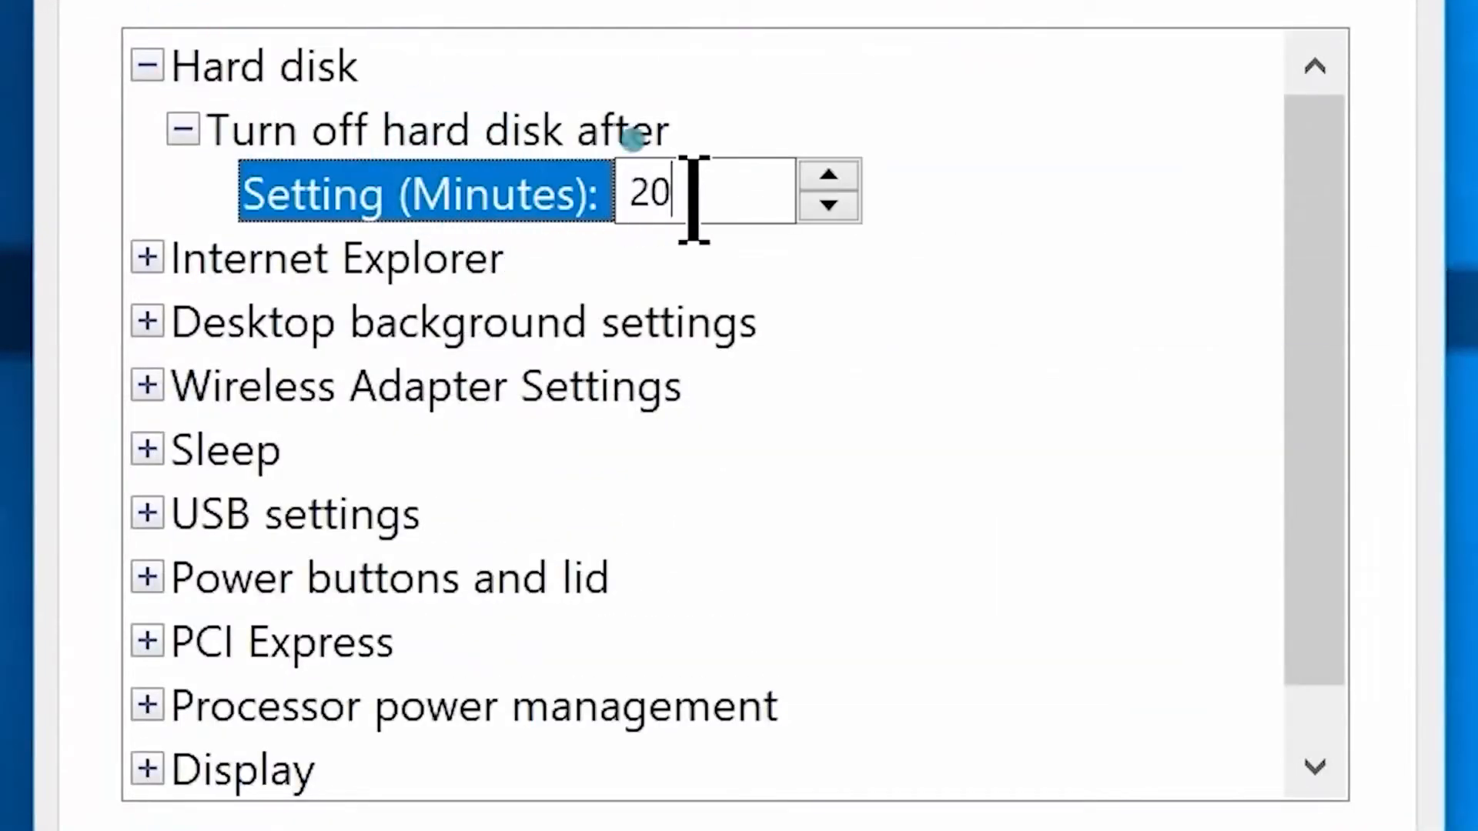
key("BackSpace")
key("BackSpace")
type("0")
scroll(1336, 472, "down", 1)
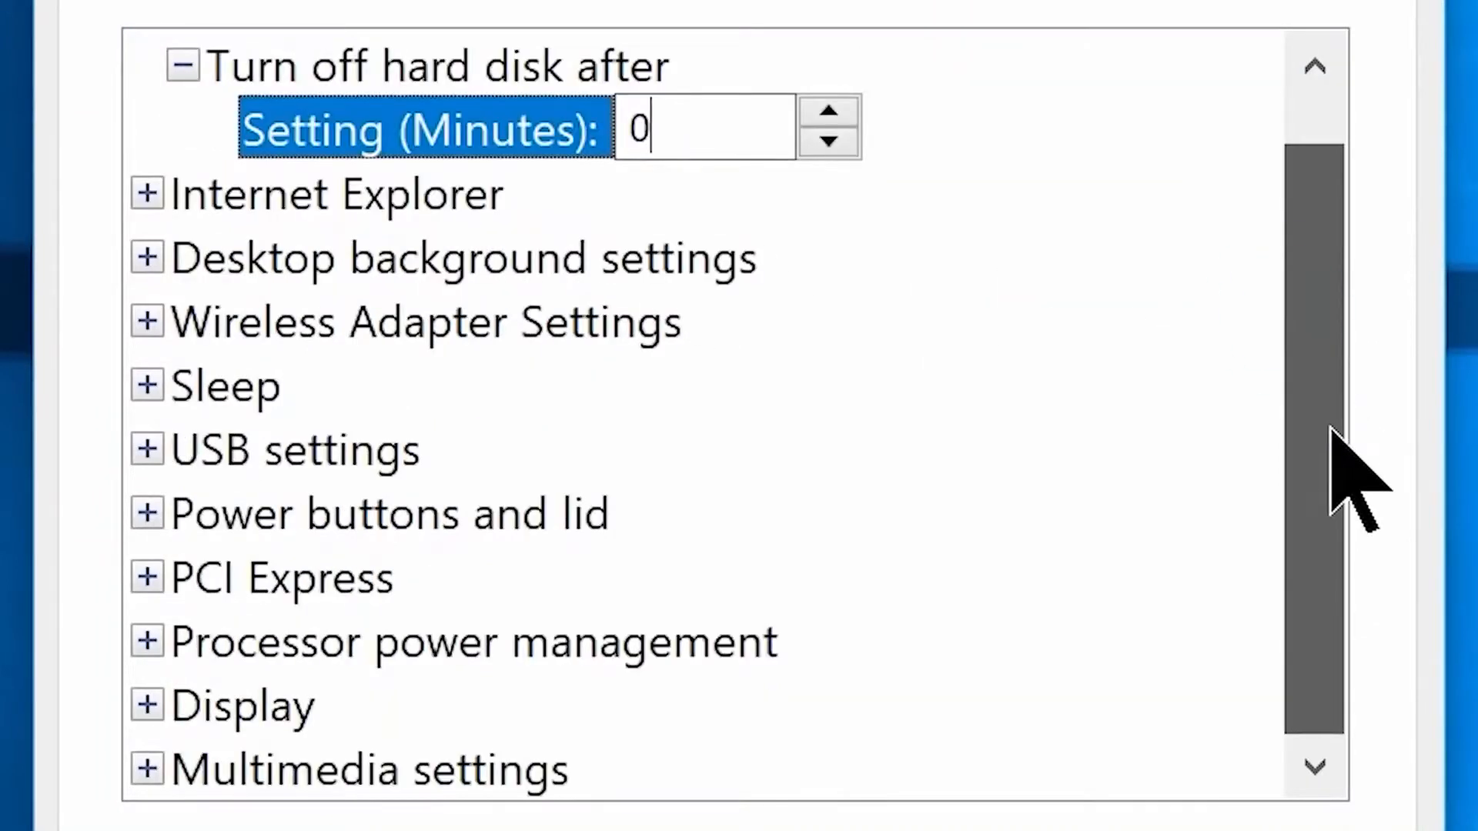
Set the minimum processor state under Processor power management to 0%
left_click(146, 638)
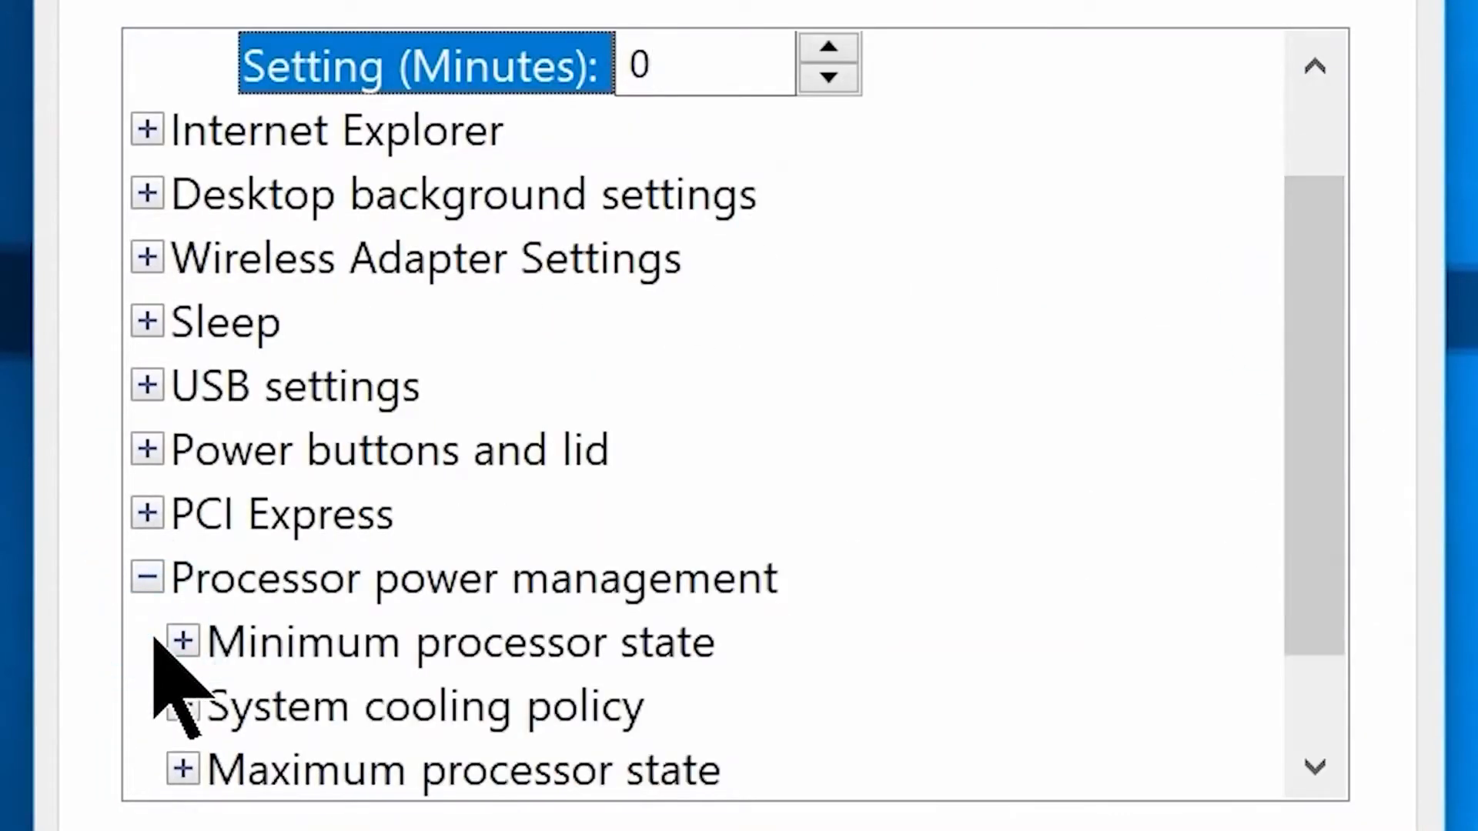
double_click(287, 646)
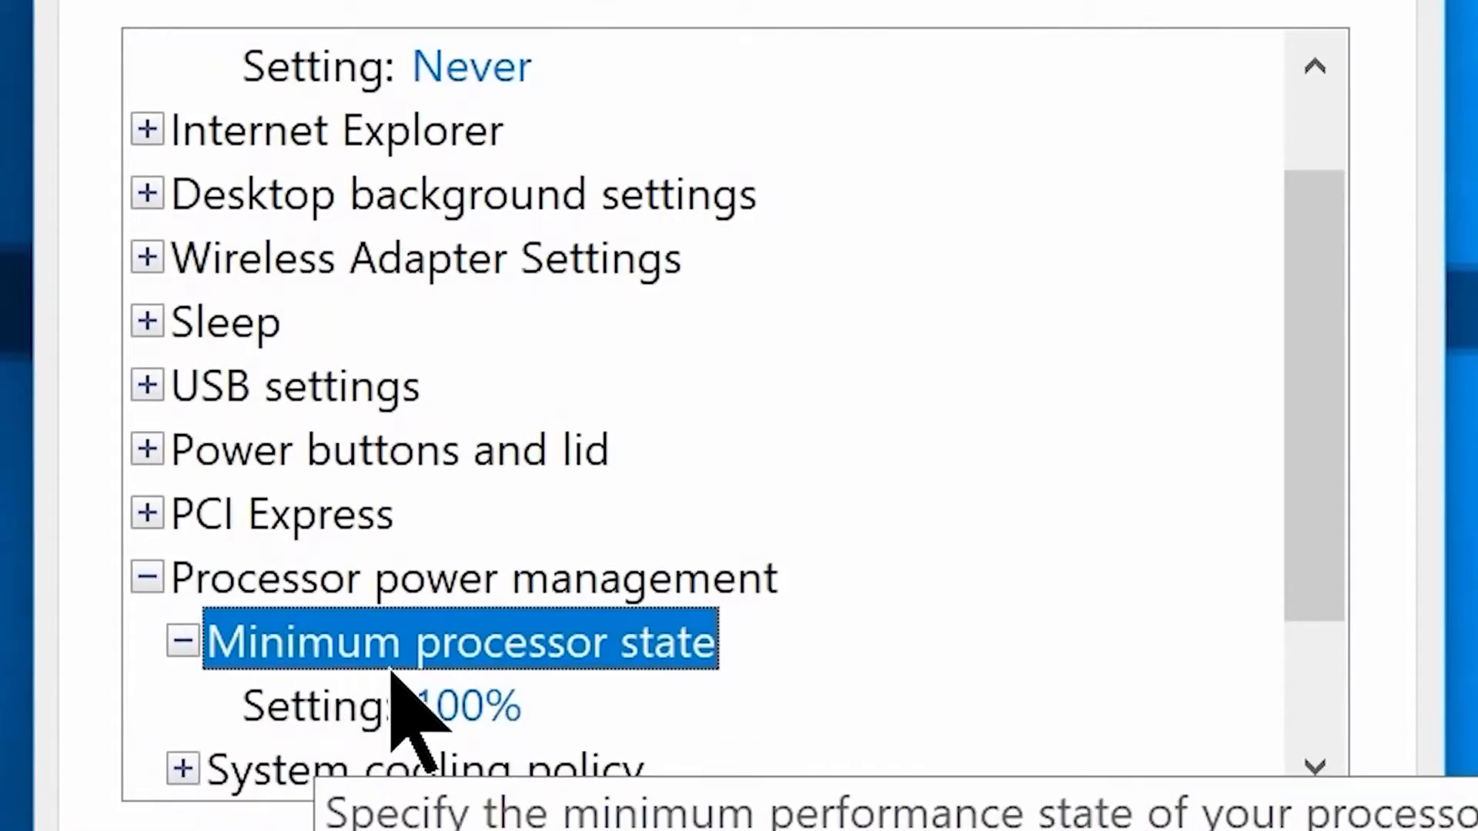
left_click(462, 702)
type("0")
Keep the maximum processor state at 100%, apply the advanced power settings and close the plan settings window
left_click_drag(1316, 525, 1316, 639)
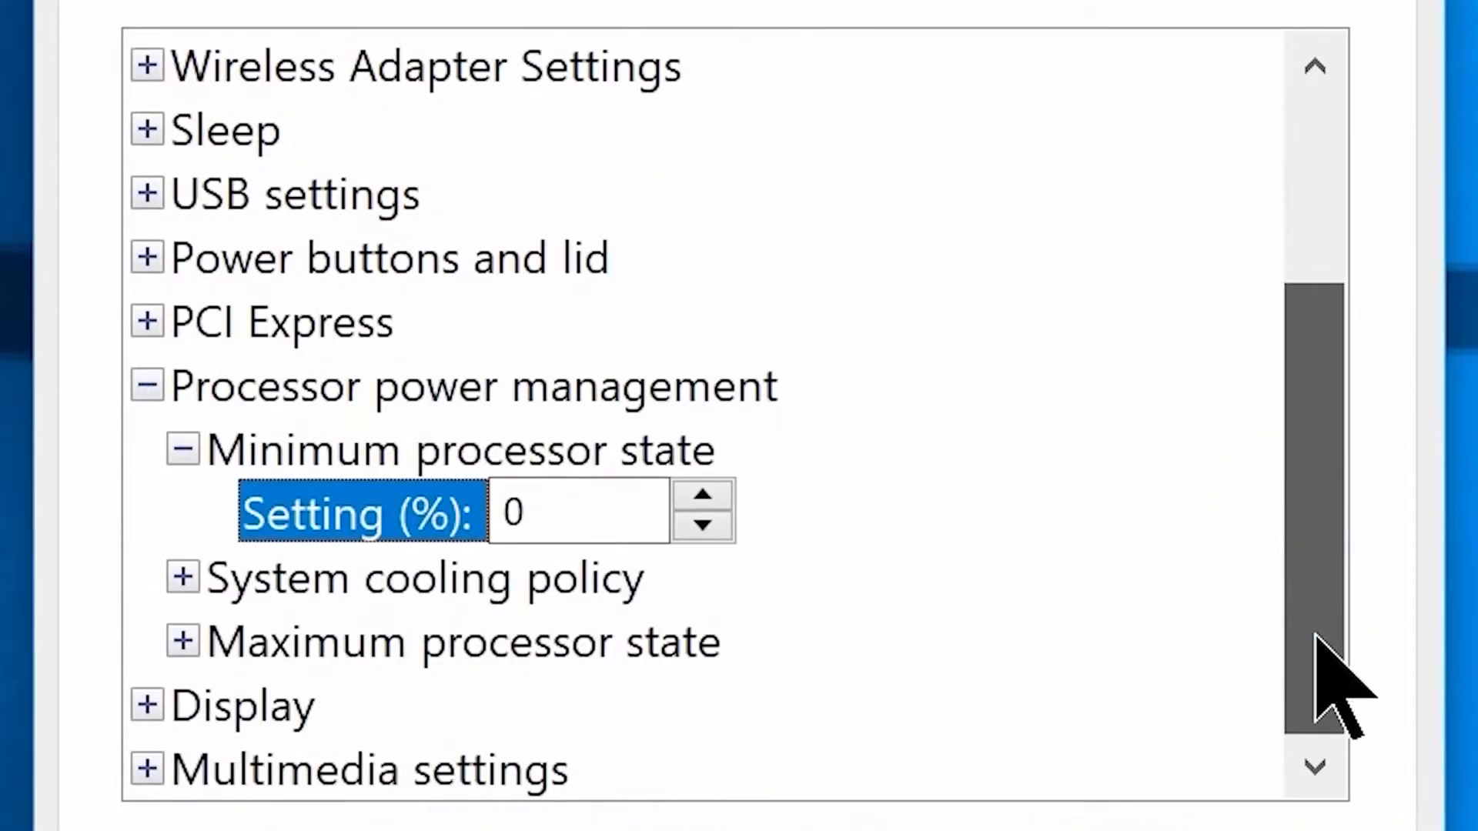
double_click(400, 646)
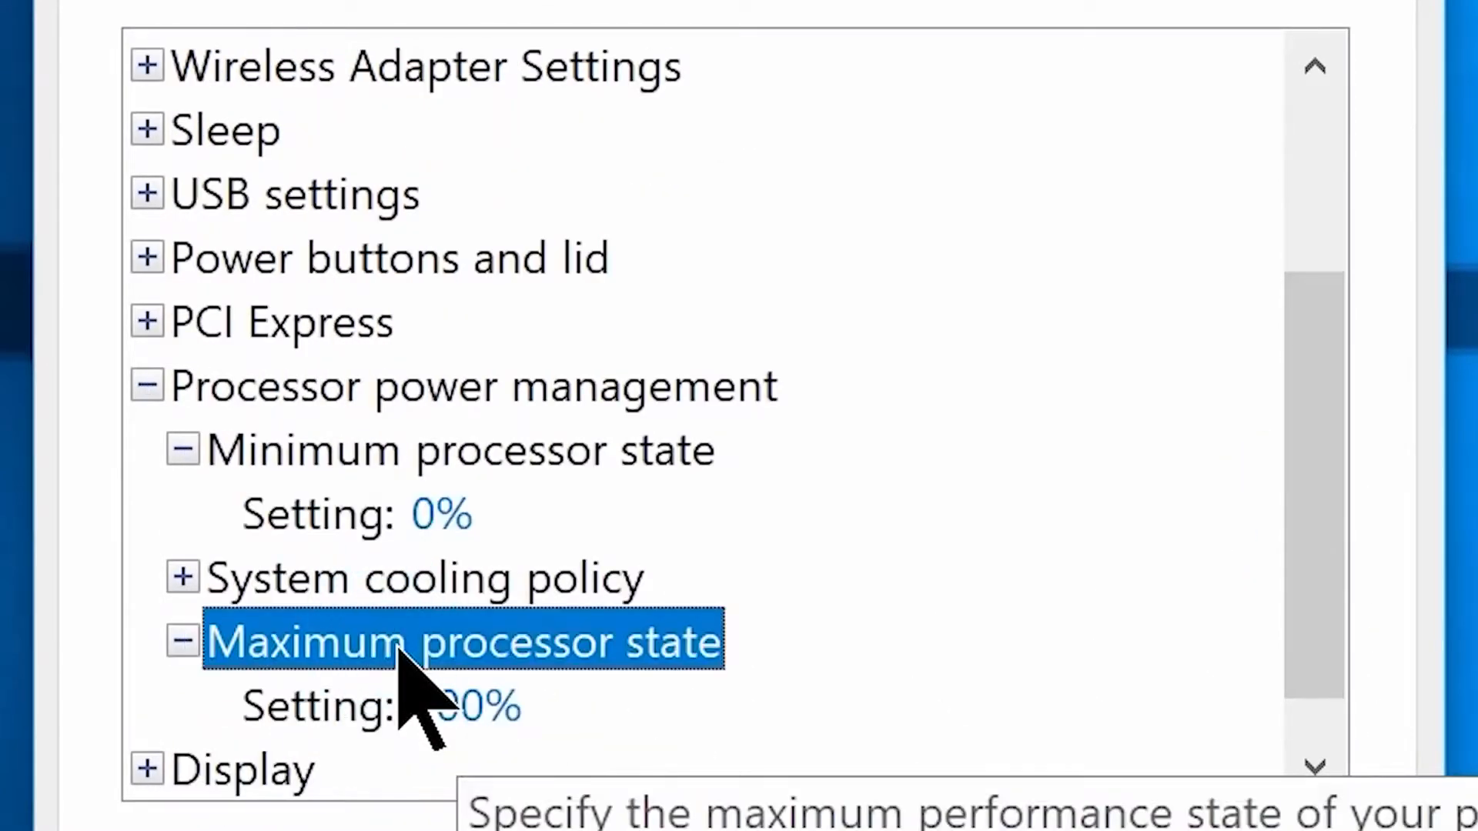
left_click(468, 705)
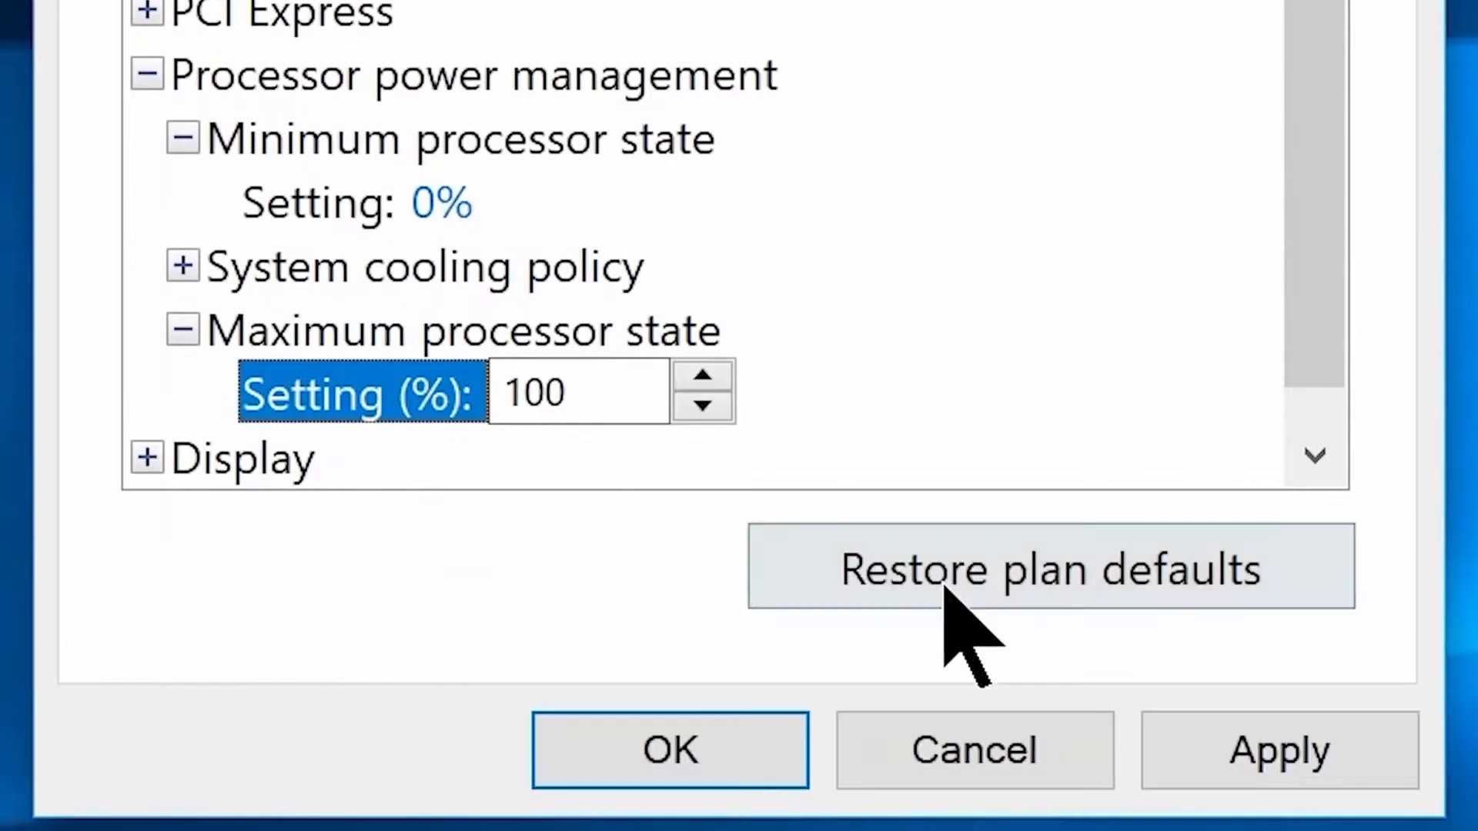
left_click(1262, 751)
left_click(693, 758)
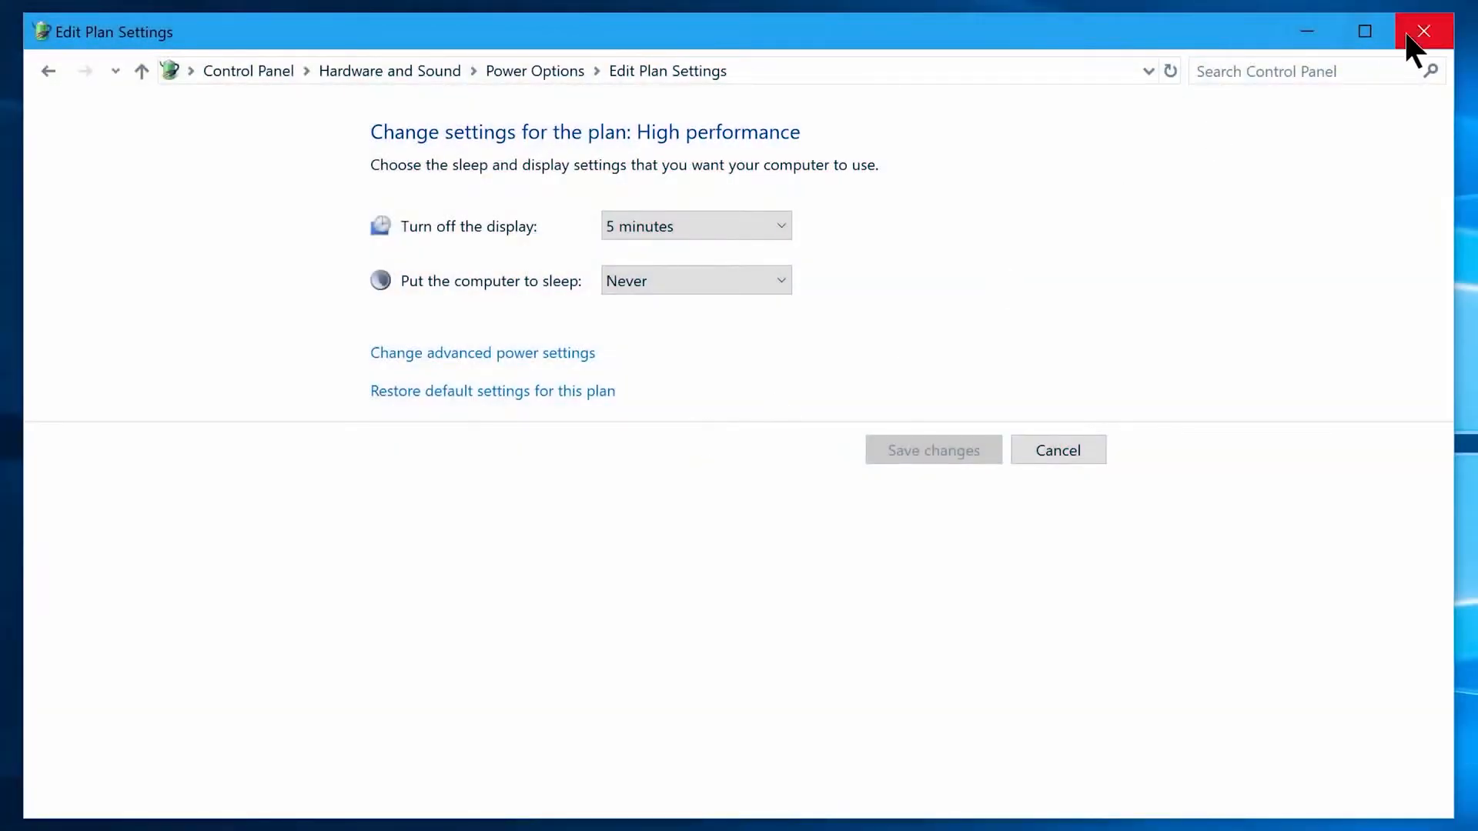
left_click(1423, 31)
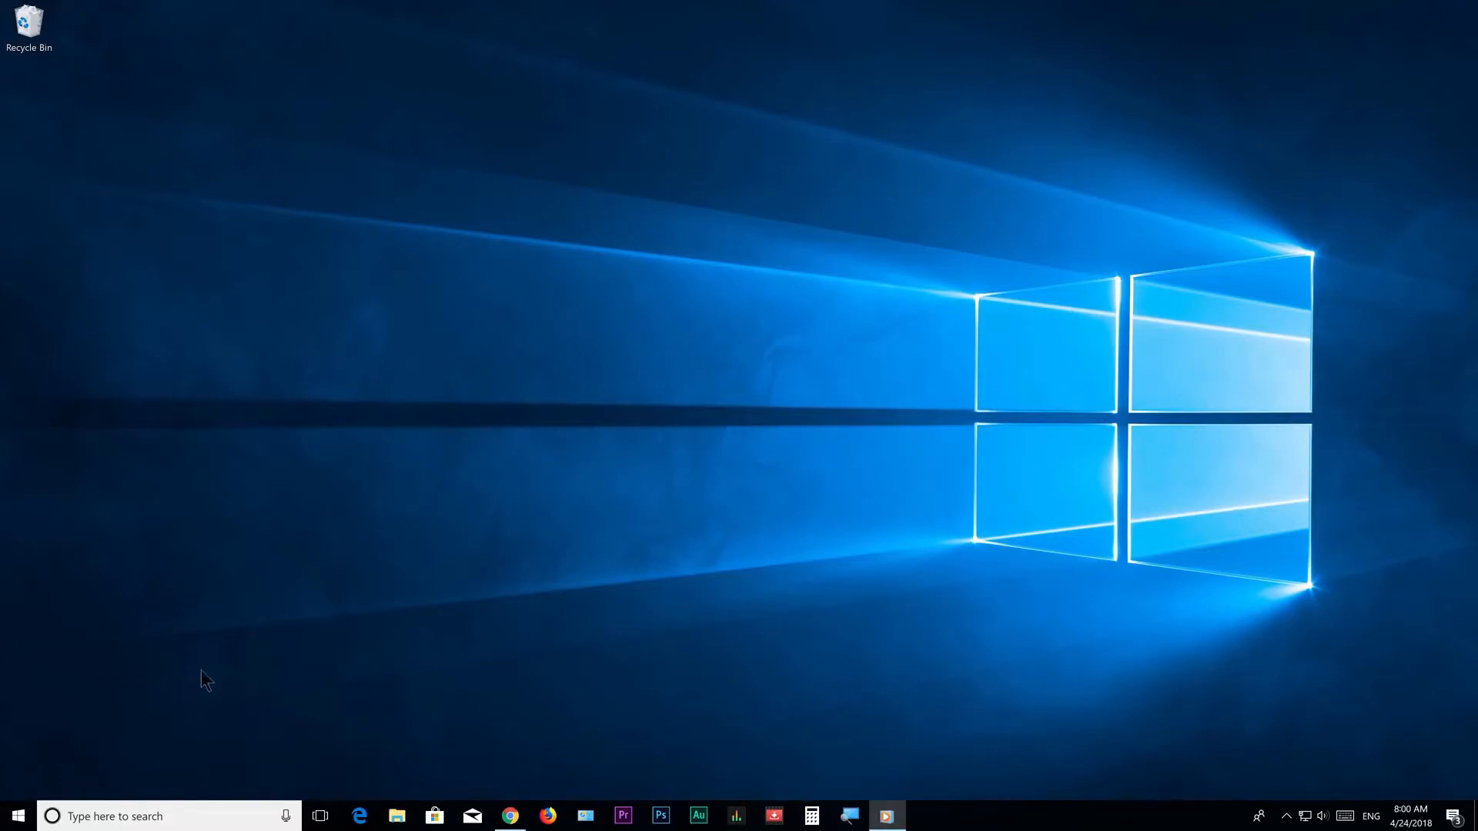
In the general privacy settings, turn off advertising ID, language list access, app launch tracking and suggested content in Settings
left_click(15, 820)
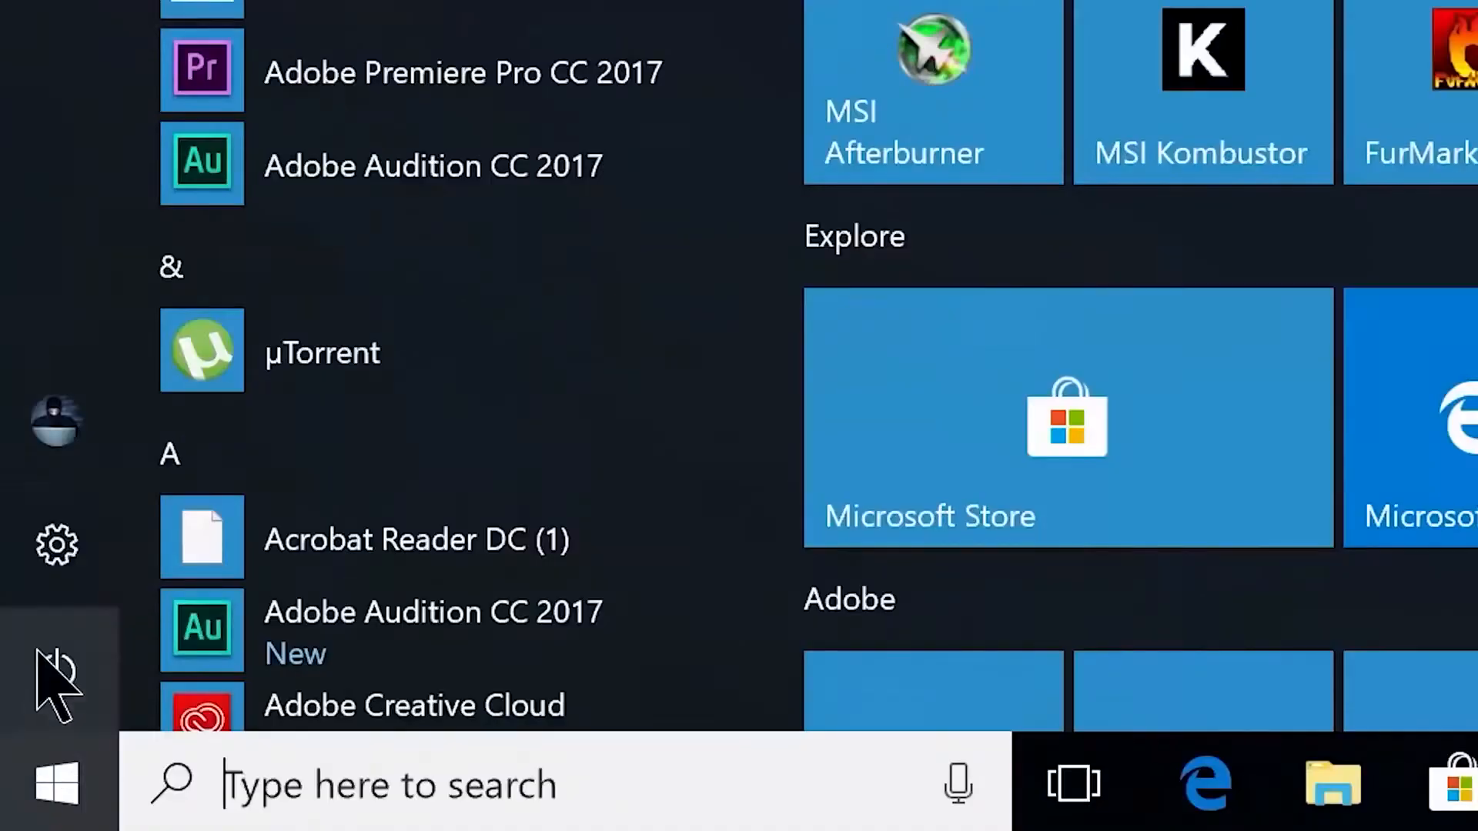
left_click(14, 751)
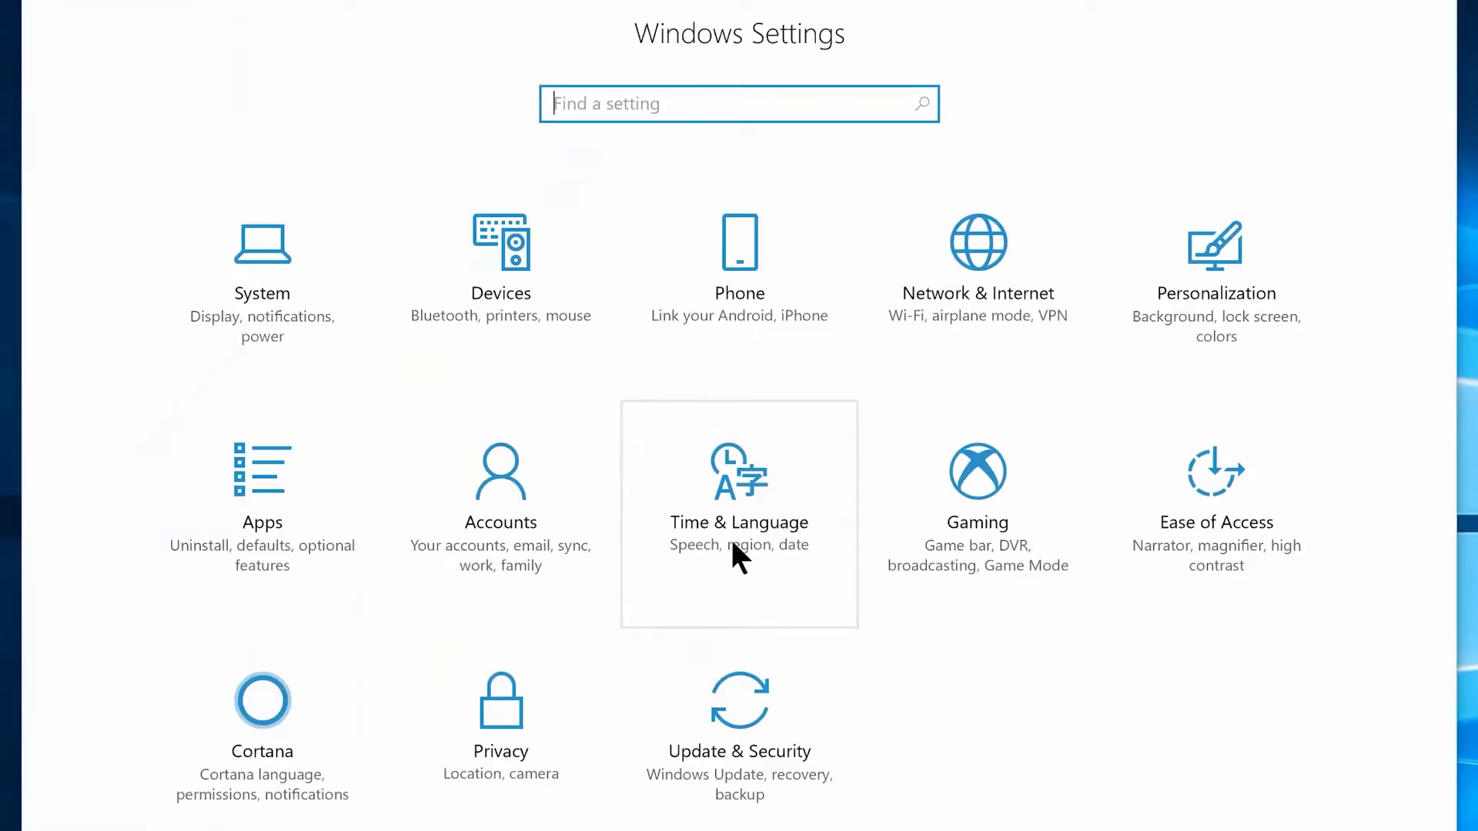
left_click(499, 783)
left_click(459, 215)
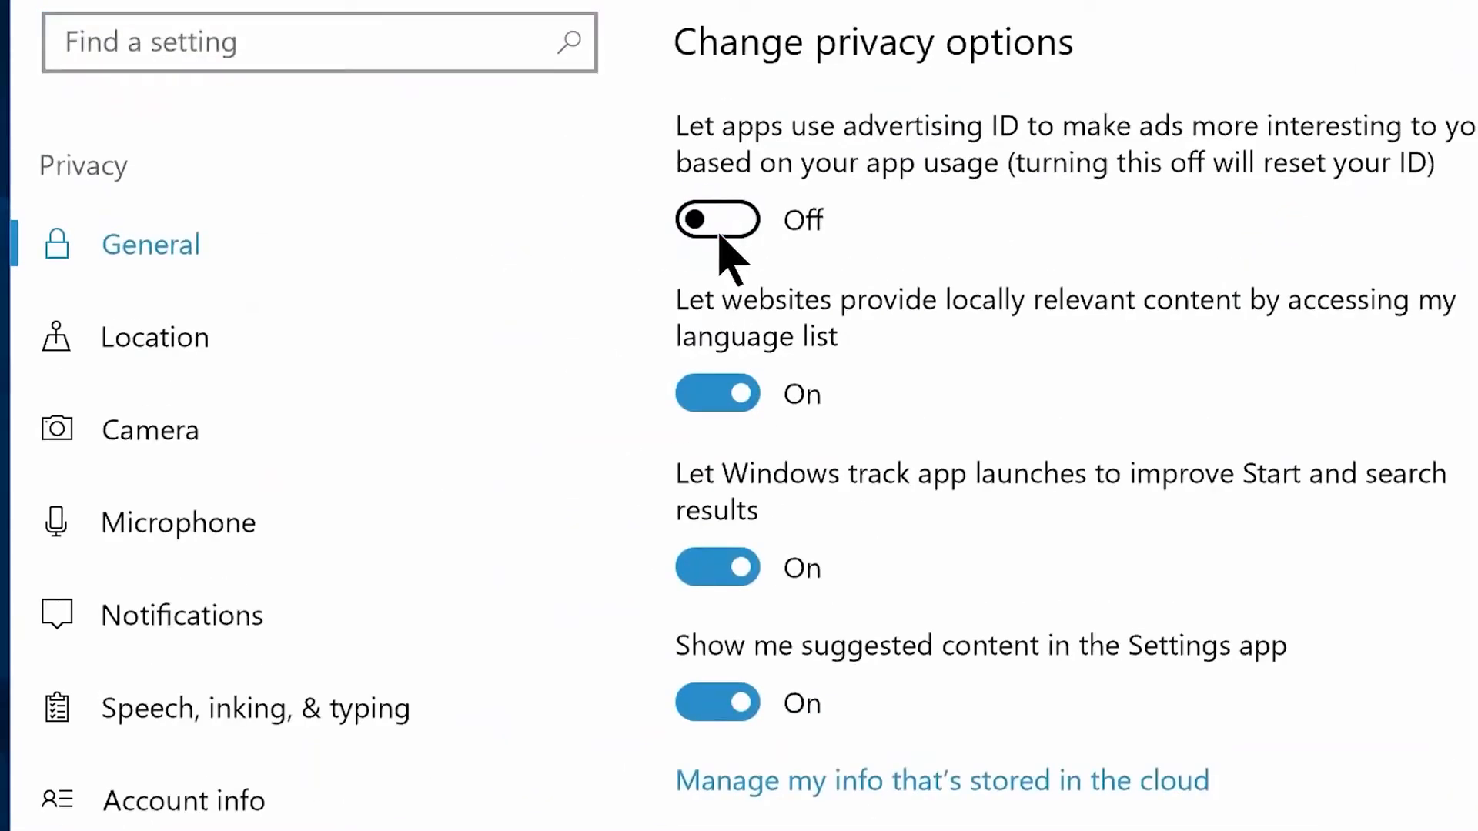
left_click(704, 394)
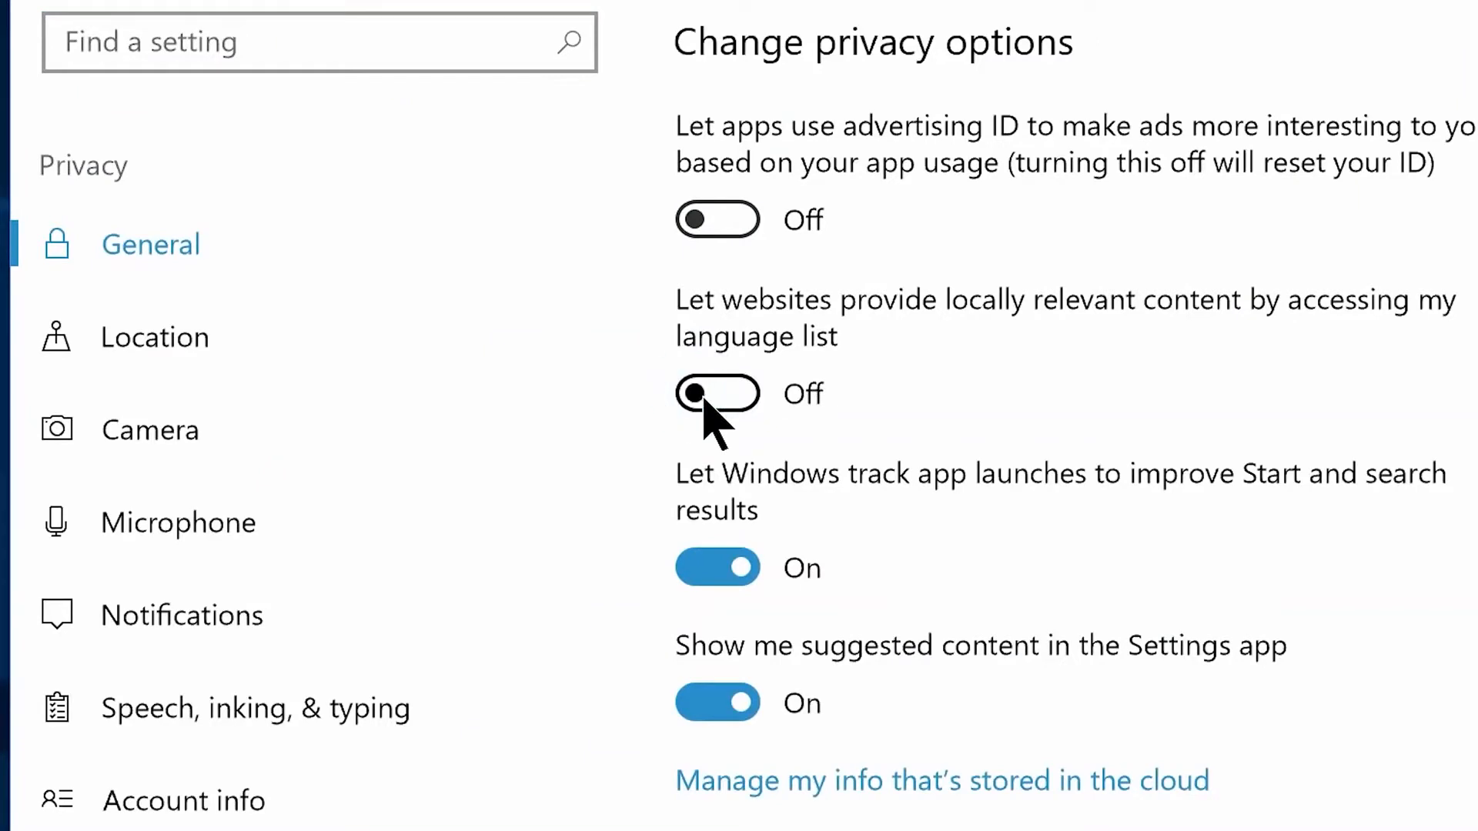
left_click(706, 571)
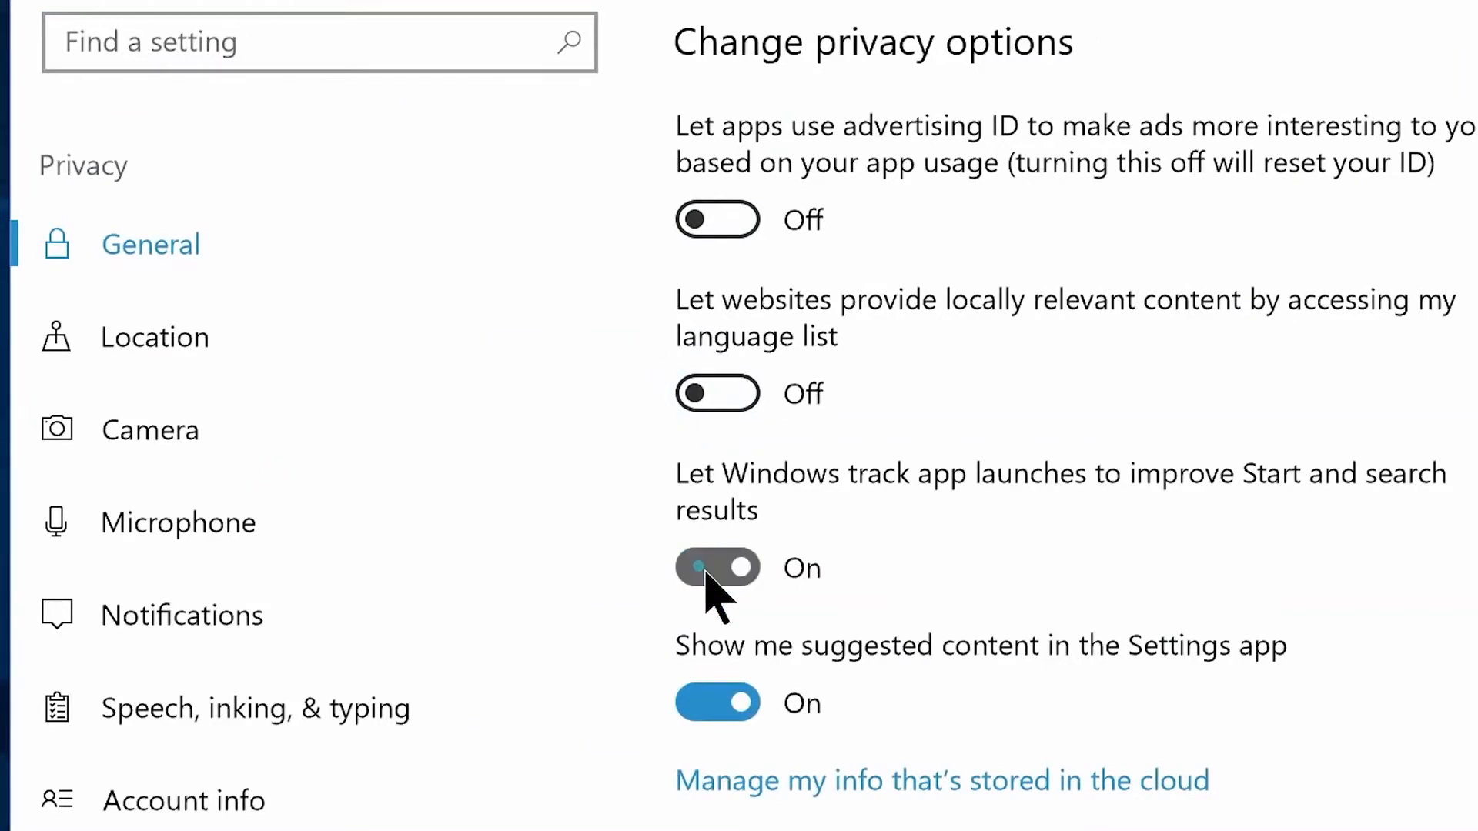
left_click(708, 706)
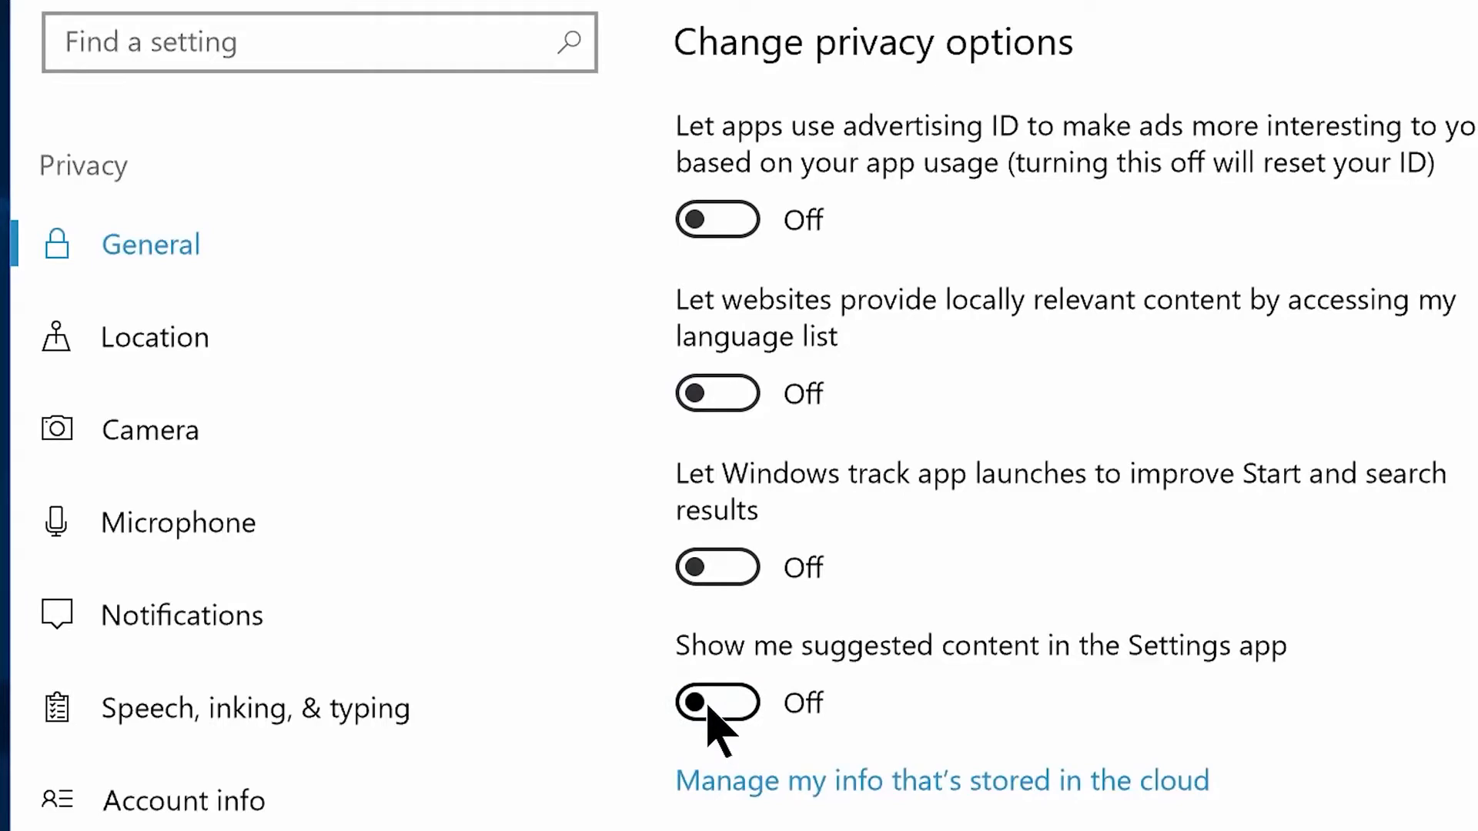
Turn off the location service and location for this device in the privacy settings
left_click(283, 348)
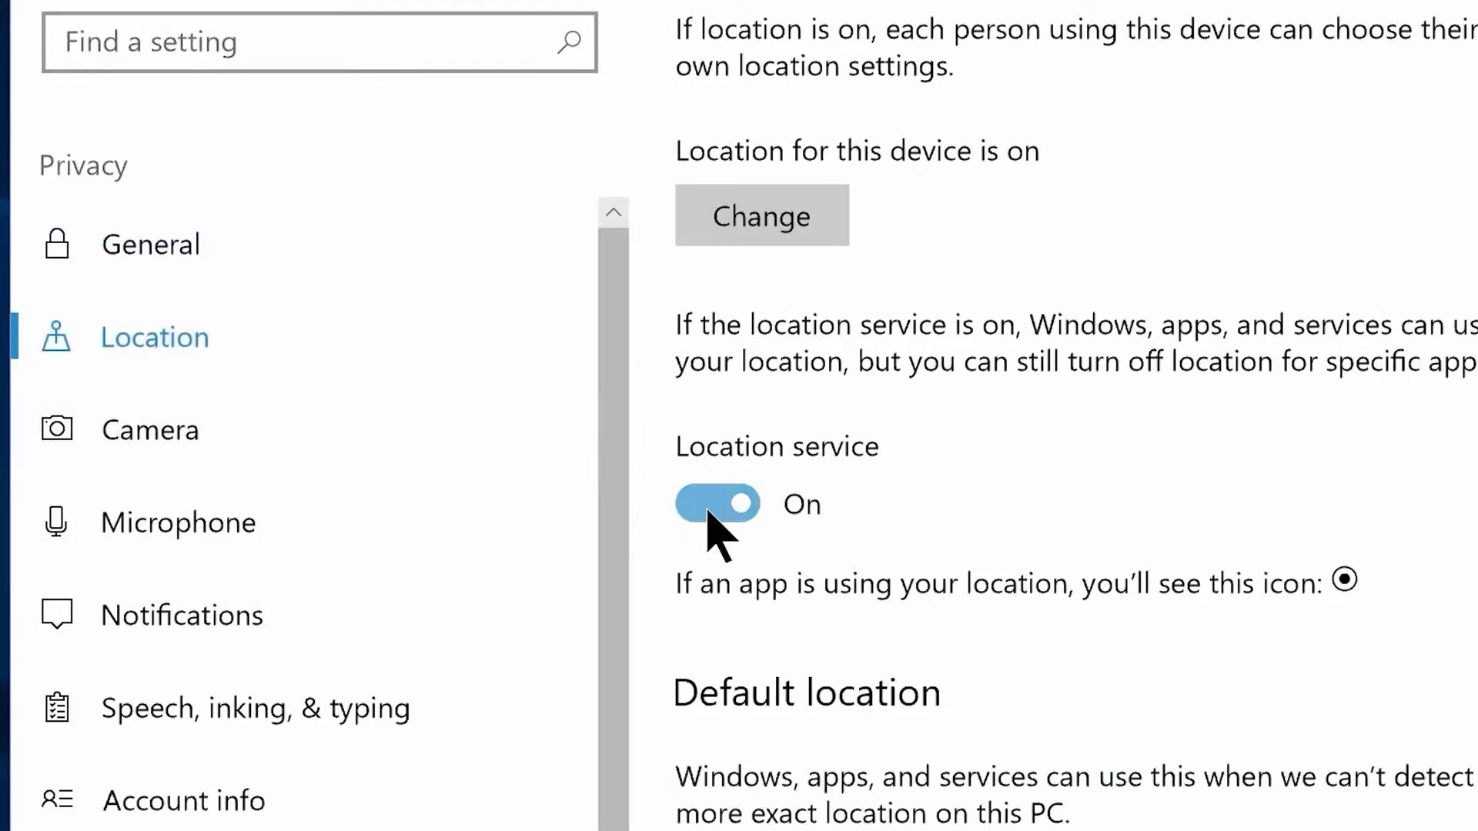
left_click(708, 514)
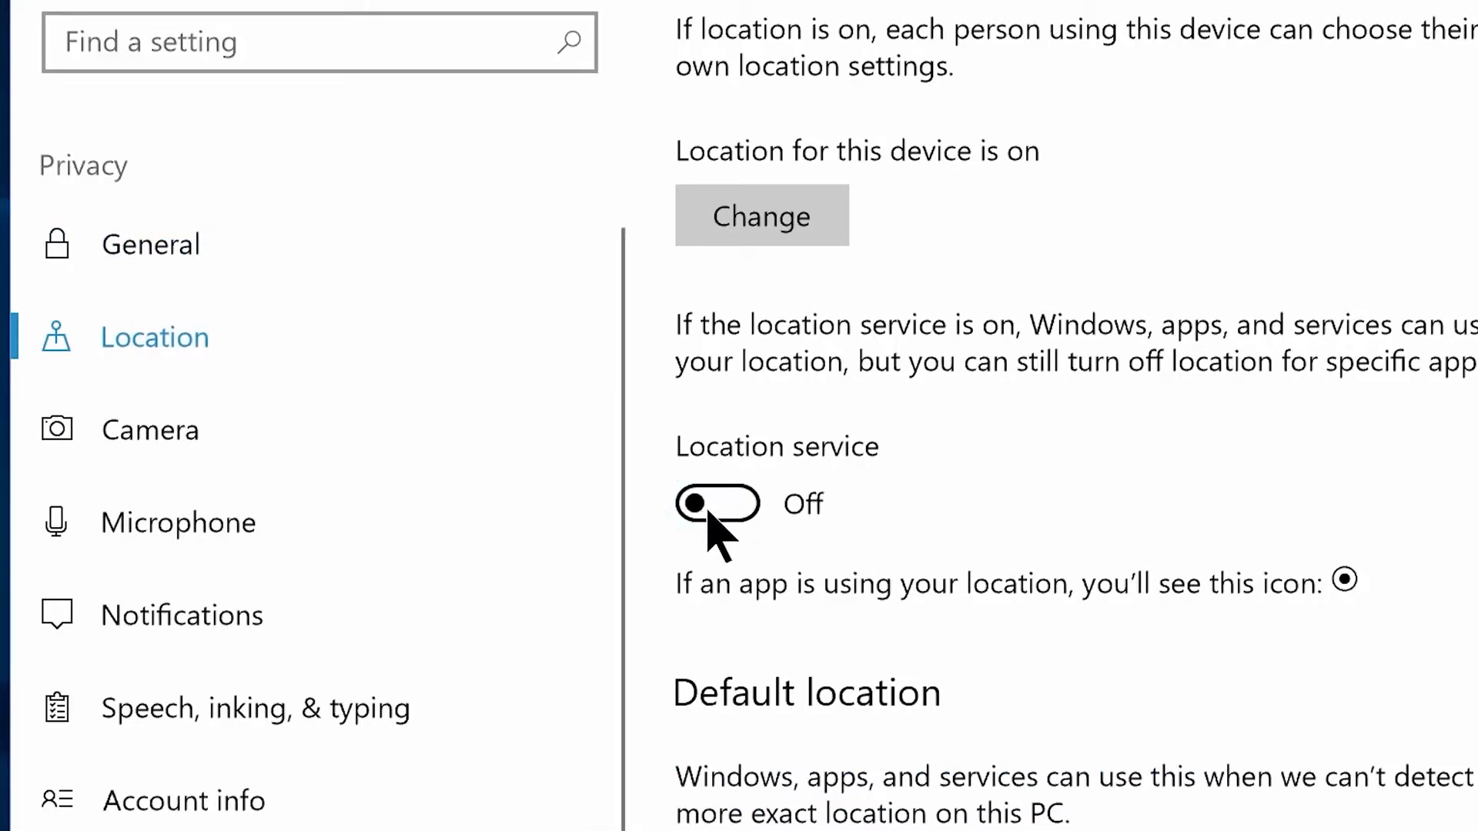
left_click(751, 219)
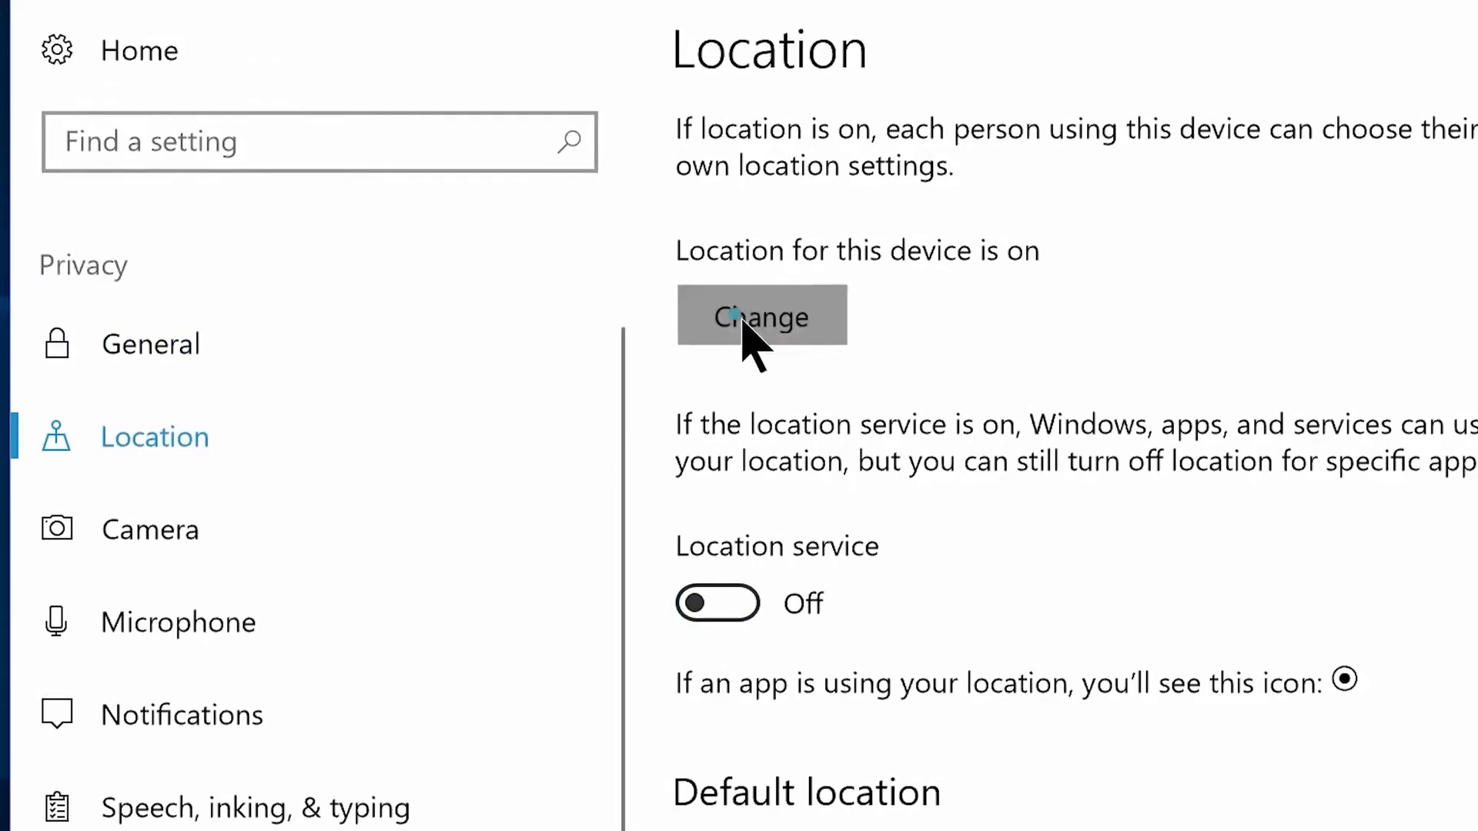
left_click(583, 167)
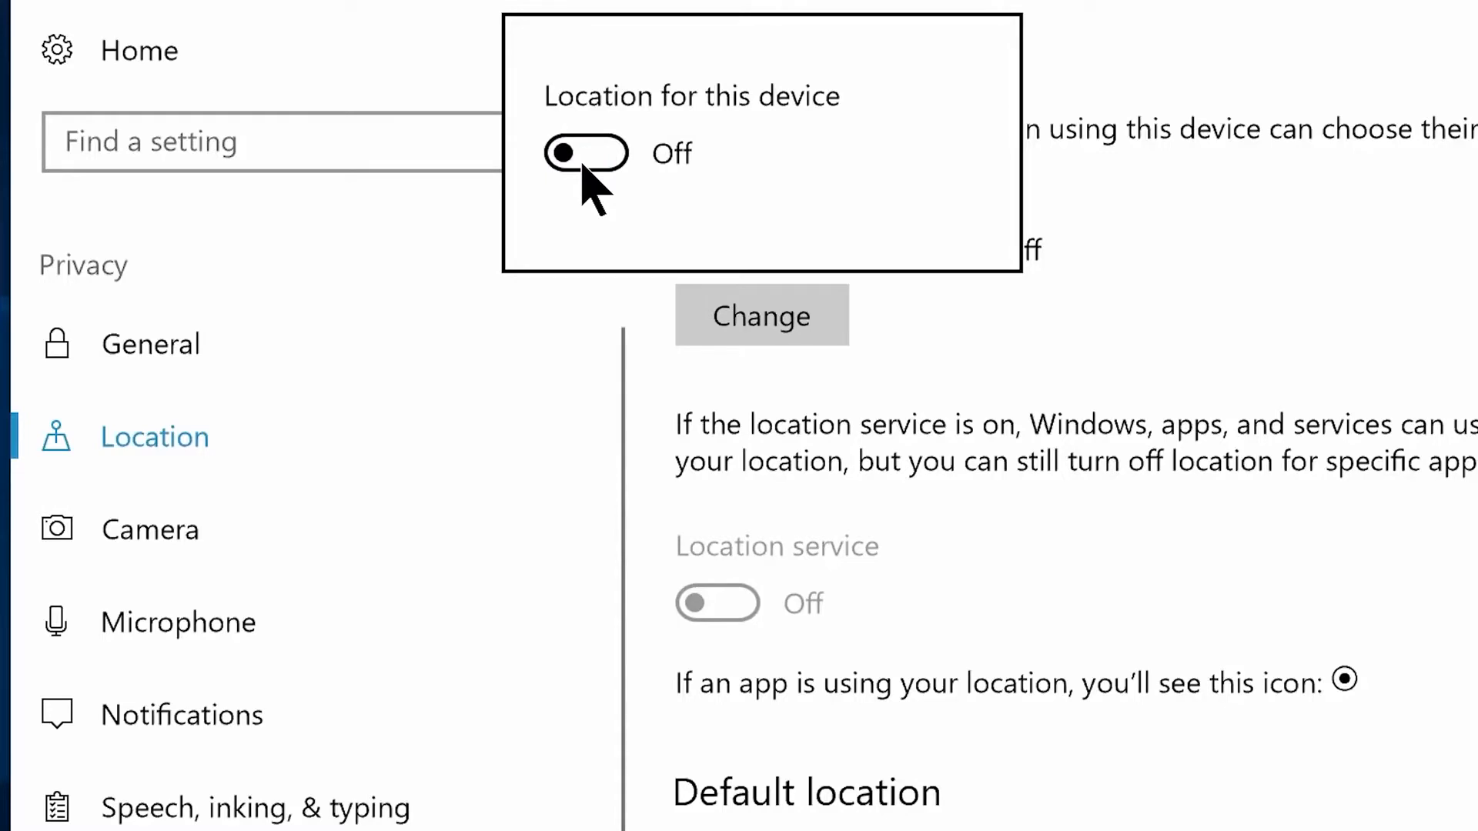
Turn off camera access for Cortana, Feedback Hub, Microsoft Edge, Microsoft Store, Mixed Reality Viewer, OneNote and Photos
left_click(166, 533)
left_click(166, 533)
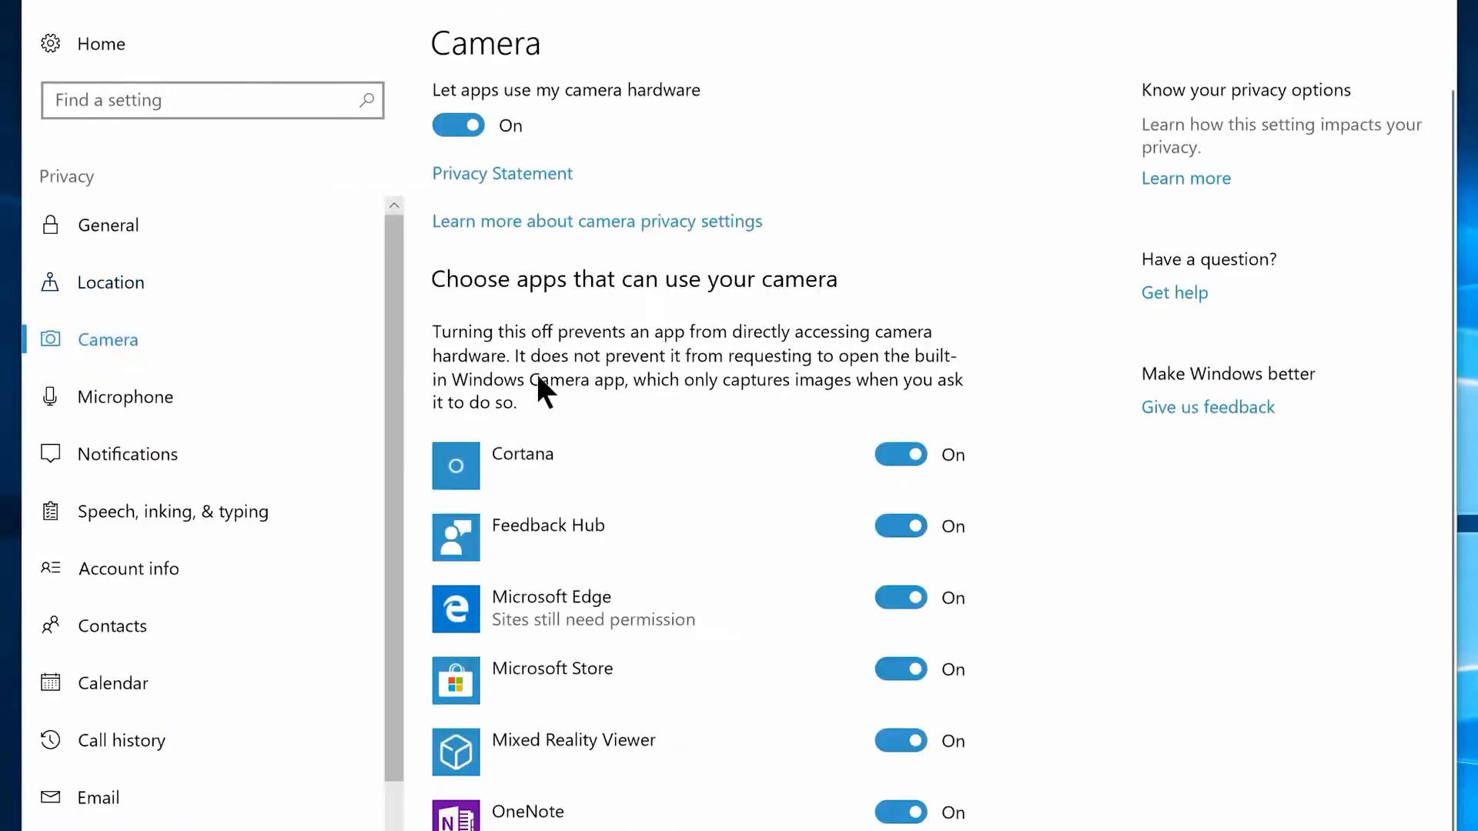
left_click(900, 455)
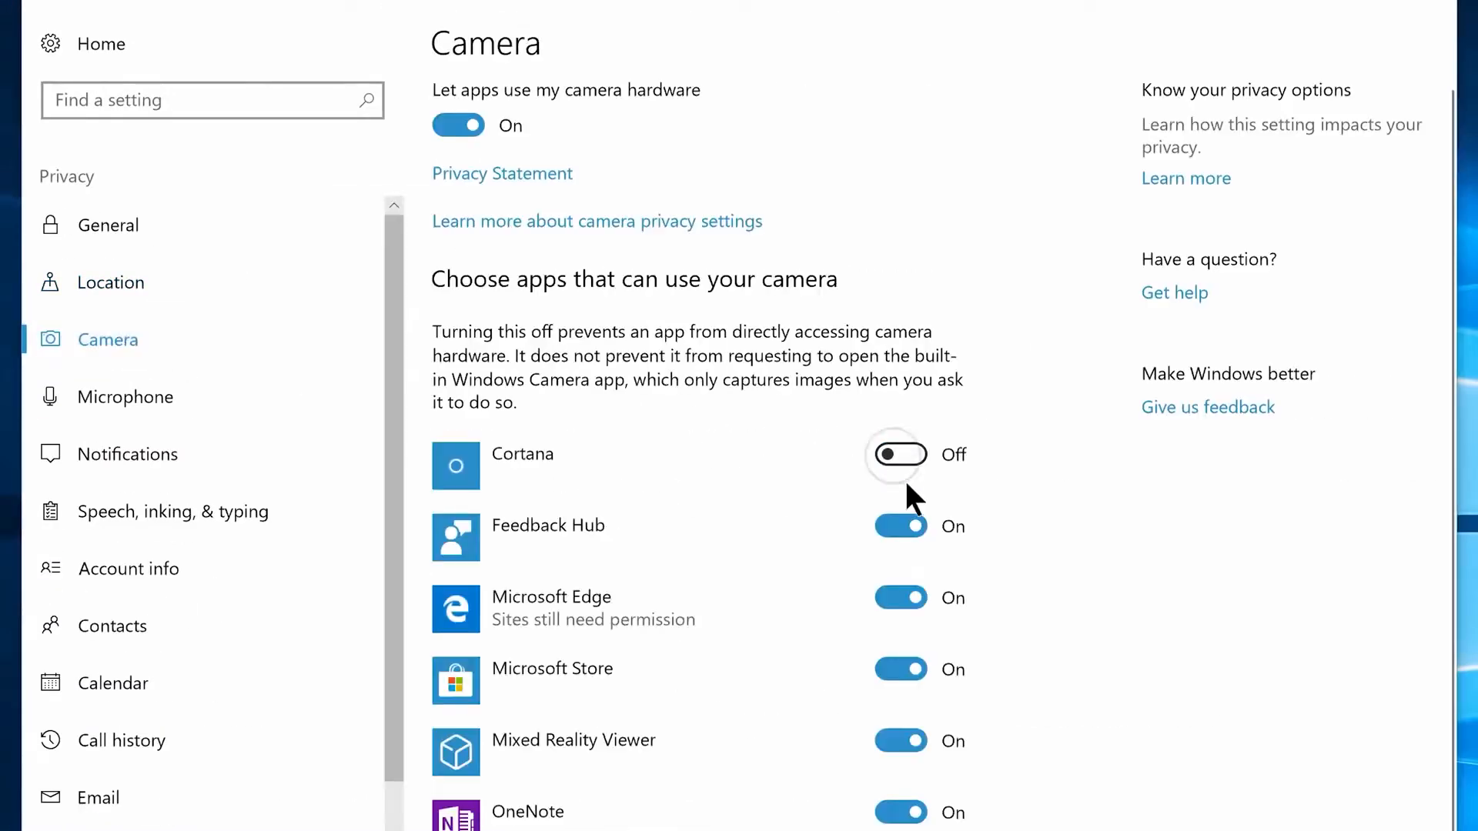
left_click(899, 527)
left_click(897, 598)
left_click(898, 669)
left_click(900, 740)
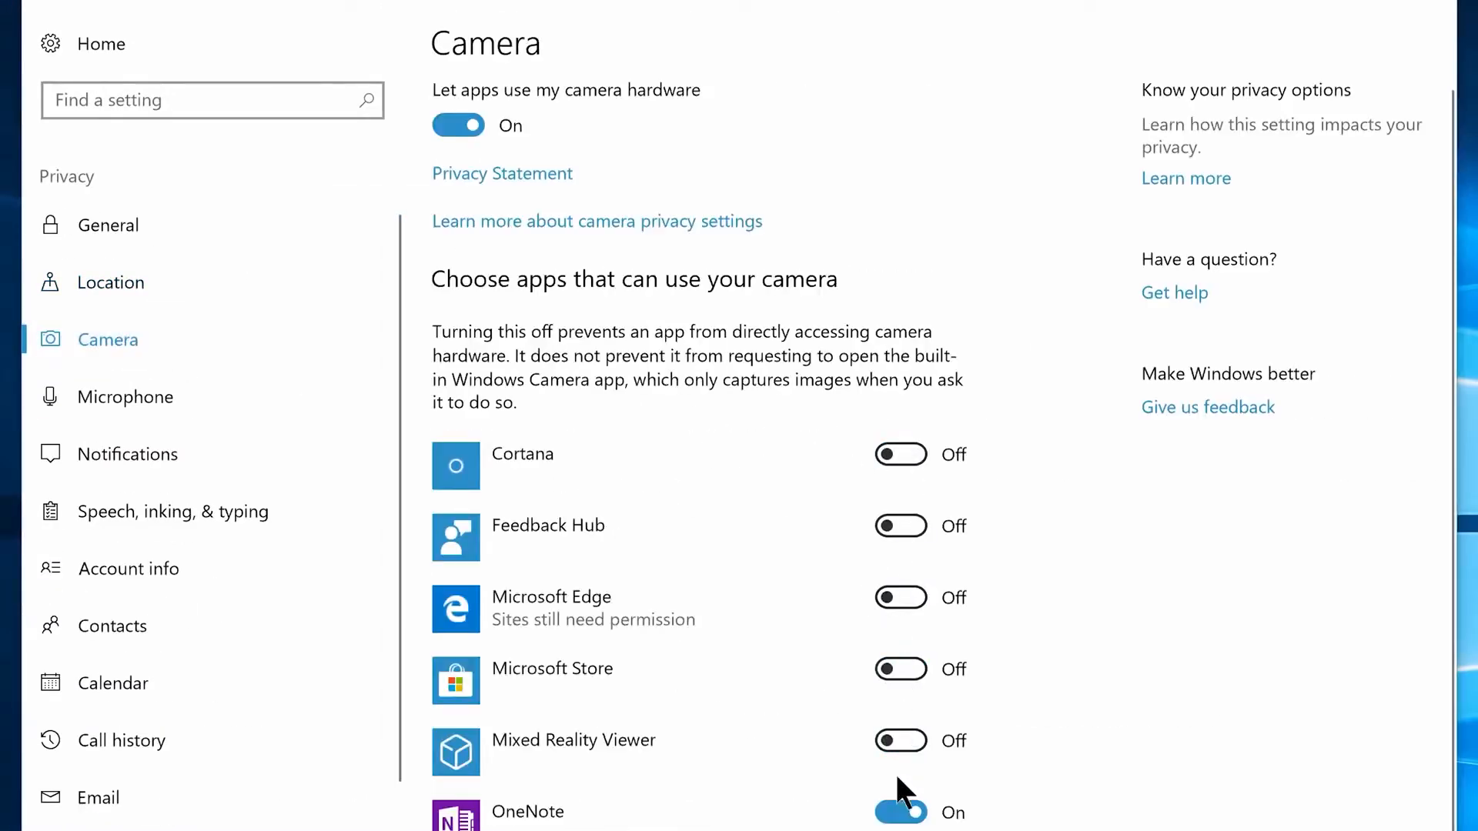
left_click(900, 812)
scroll(901, 769, "down", 2)
left_click(901, 720)
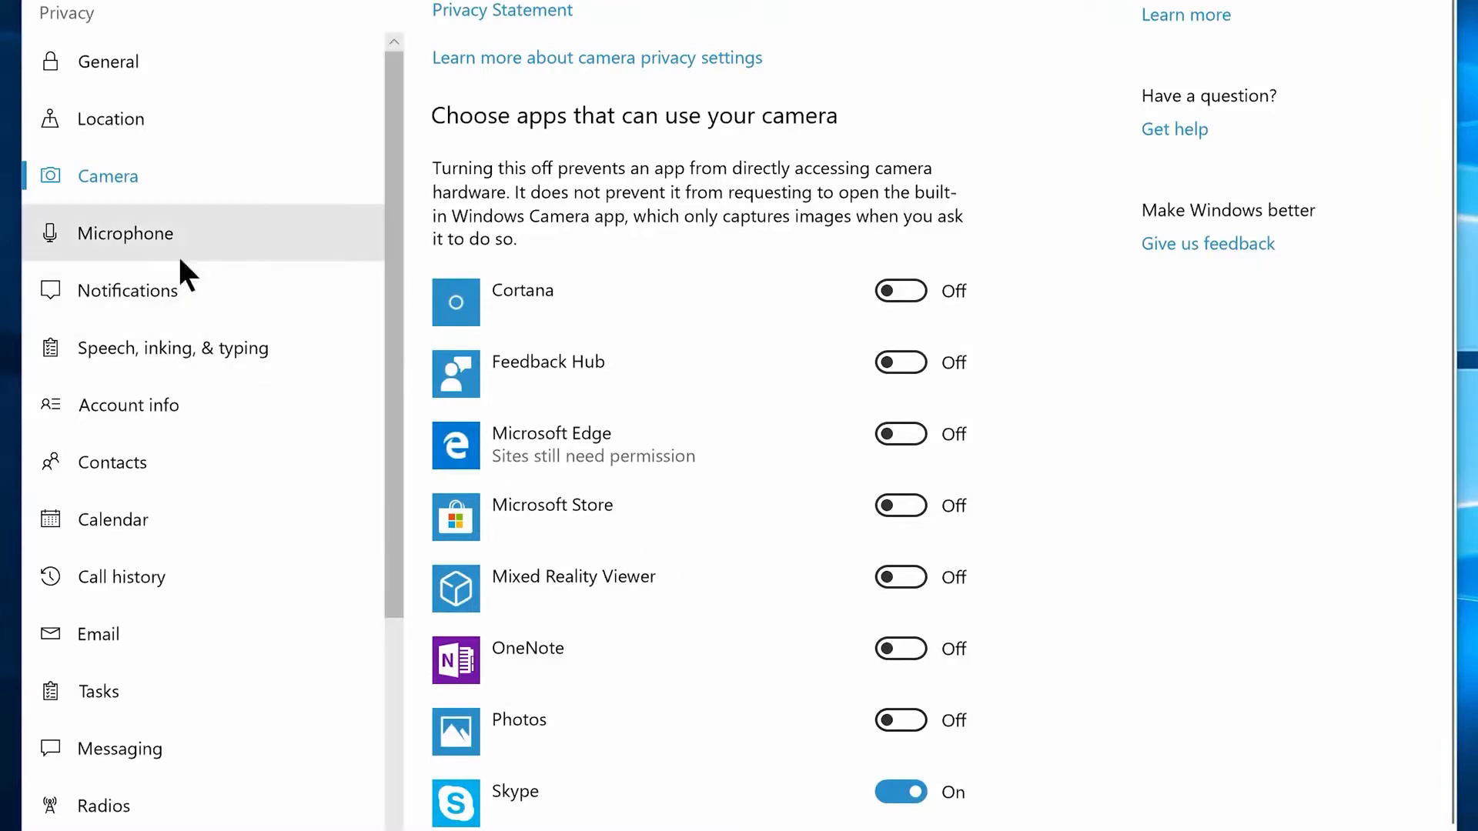
Turn off microphone access for Feedback Hub, Messaging, Microsoft account, Microsoft Edge, Microsoft Store, Mixed Reality Viewer, OneNote and Photos
left_click(136, 235)
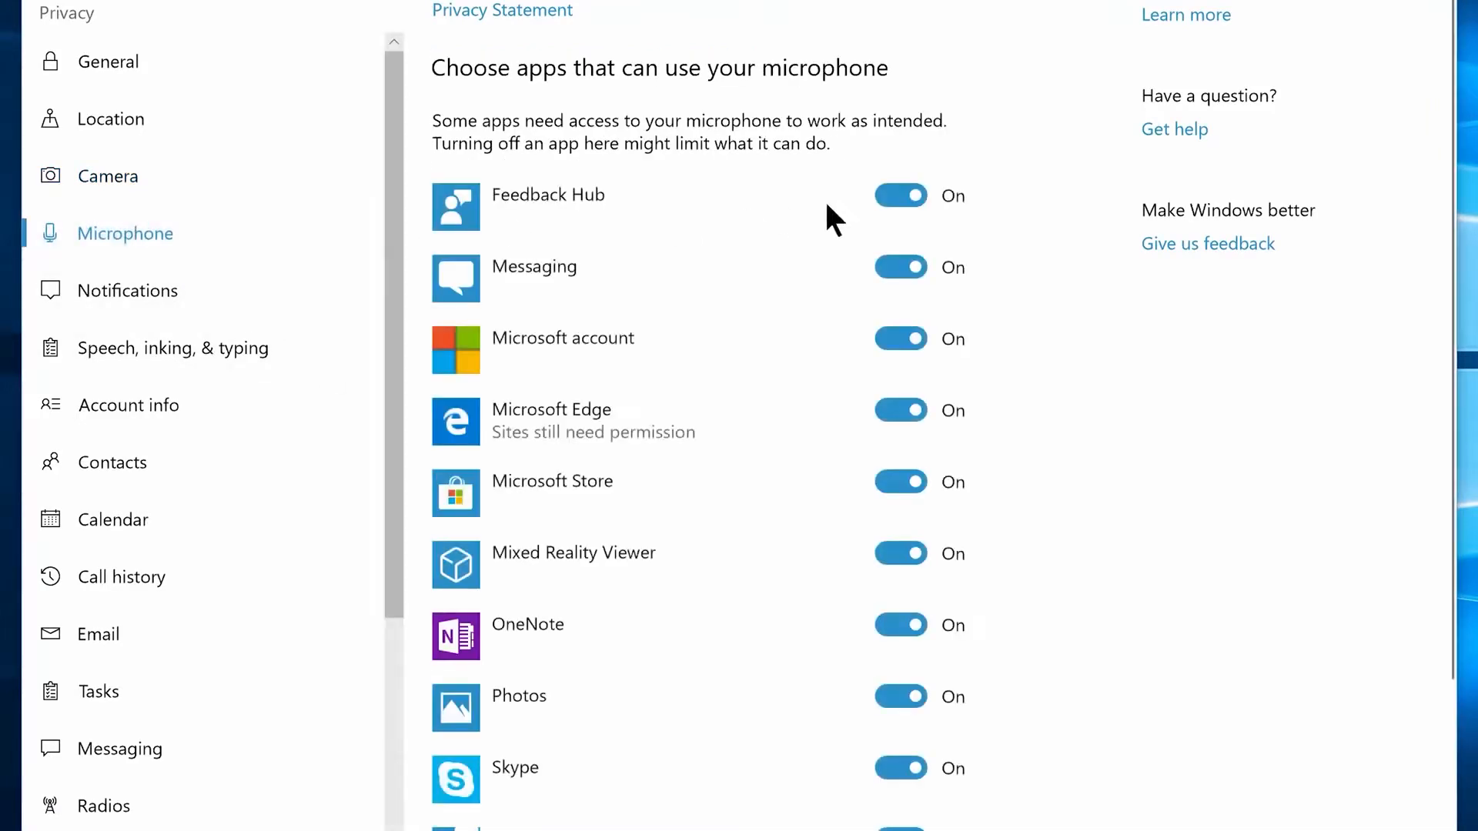
left_click(901, 196)
left_click(896, 266)
left_click(897, 339)
left_click(898, 410)
left_click(898, 481)
left_click(898, 553)
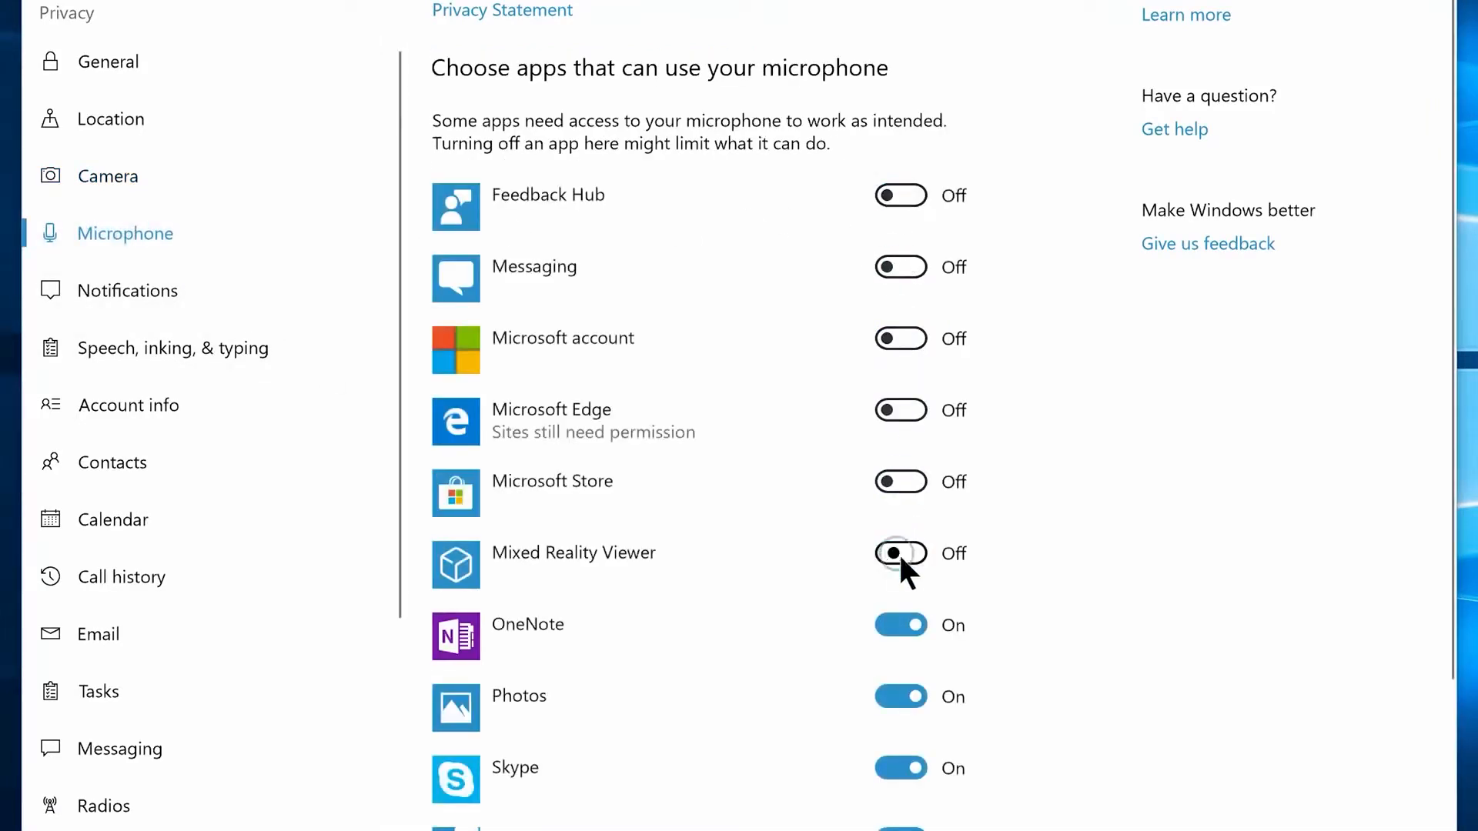
left_click(901, 625)
left_click(900, 697)
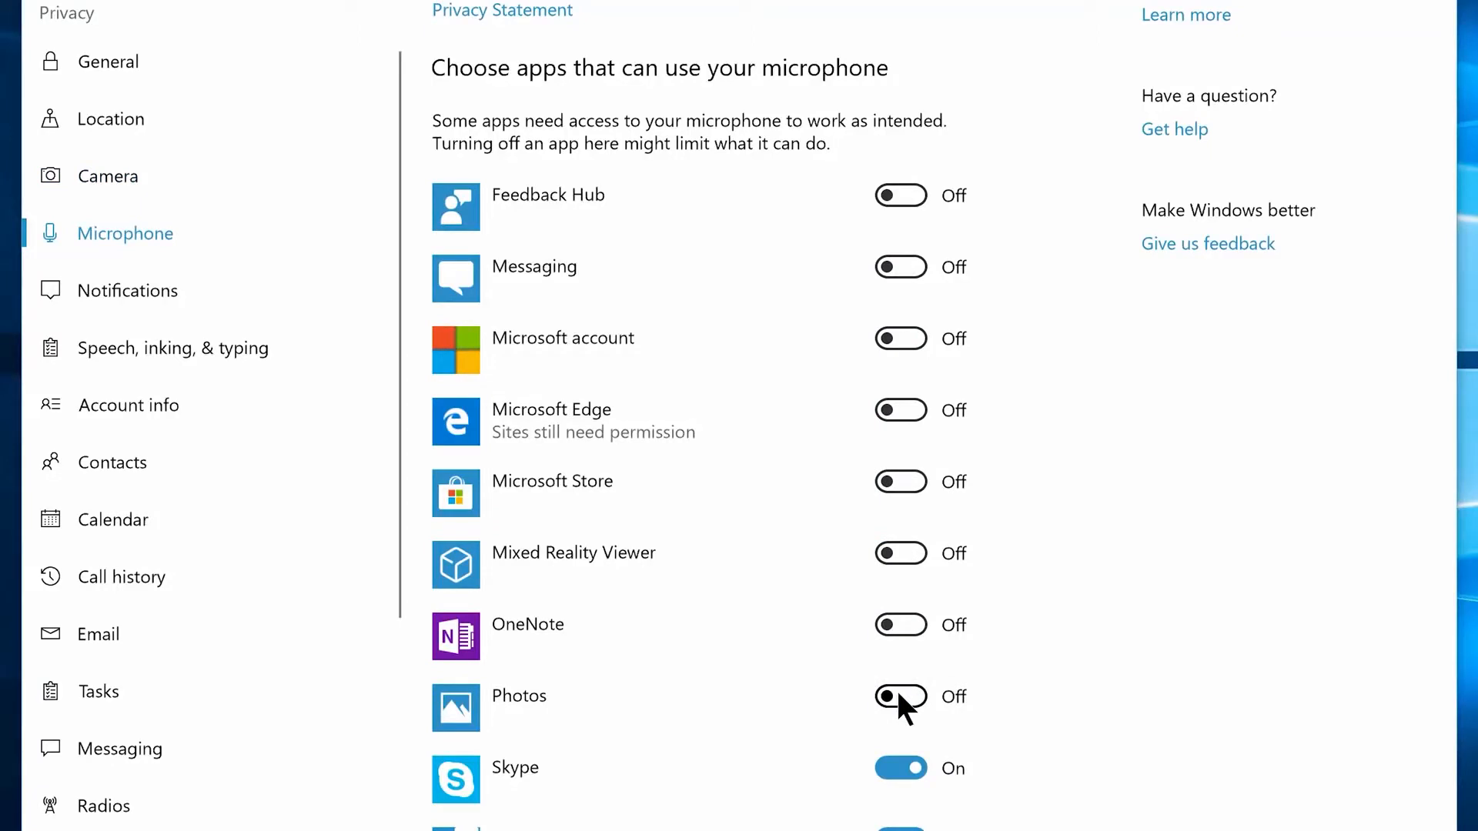
Turn off contacts access for Maps, Photos, Skype, Voice Recorder and Xbox in the privacy settings
left_click(168, 459)
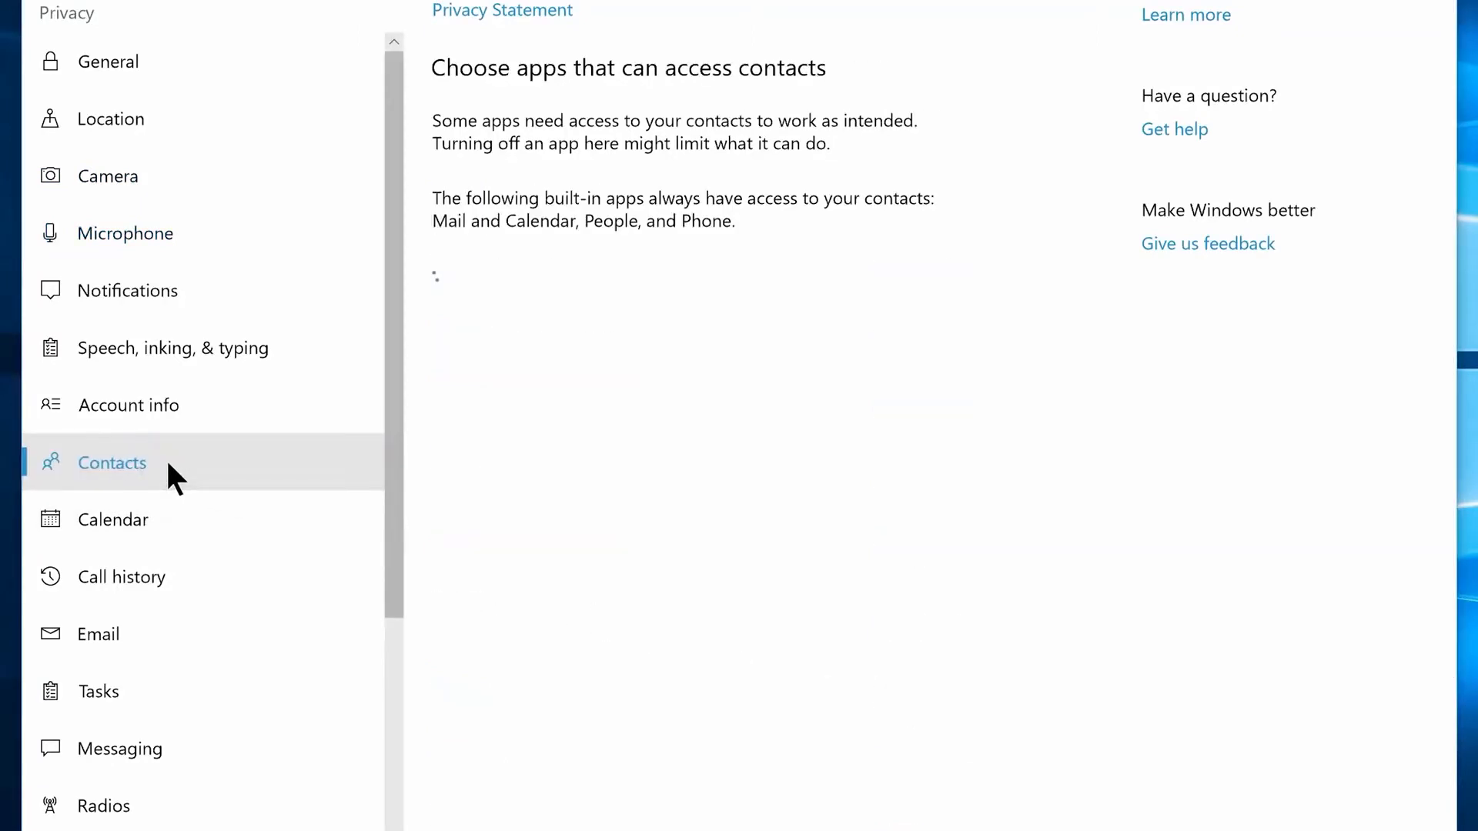
left_click(893, 344)
left_click(893, 415)
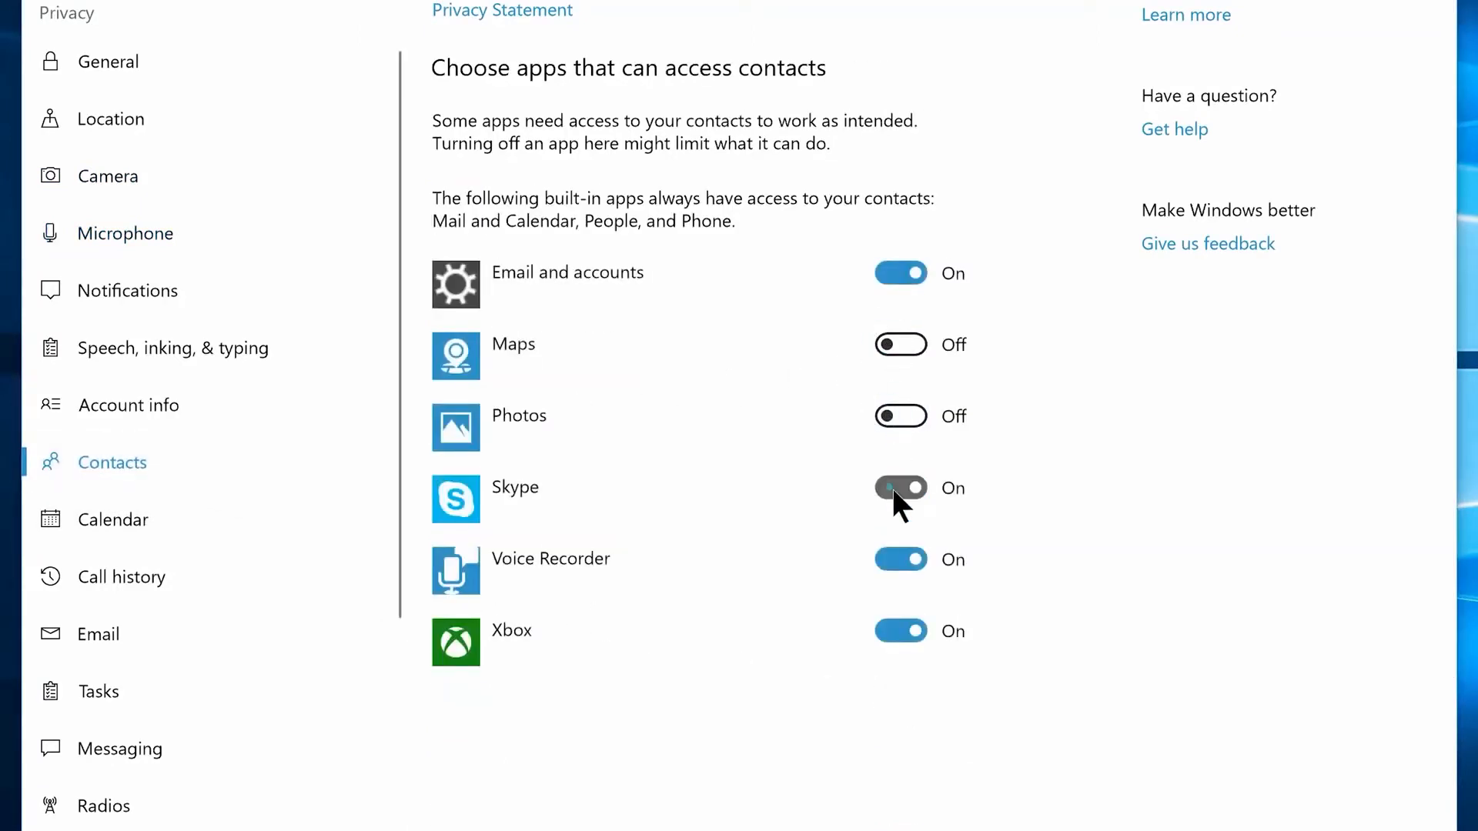
left_click(893, 487)
left_click(893, 559)
left_click(892, 630)
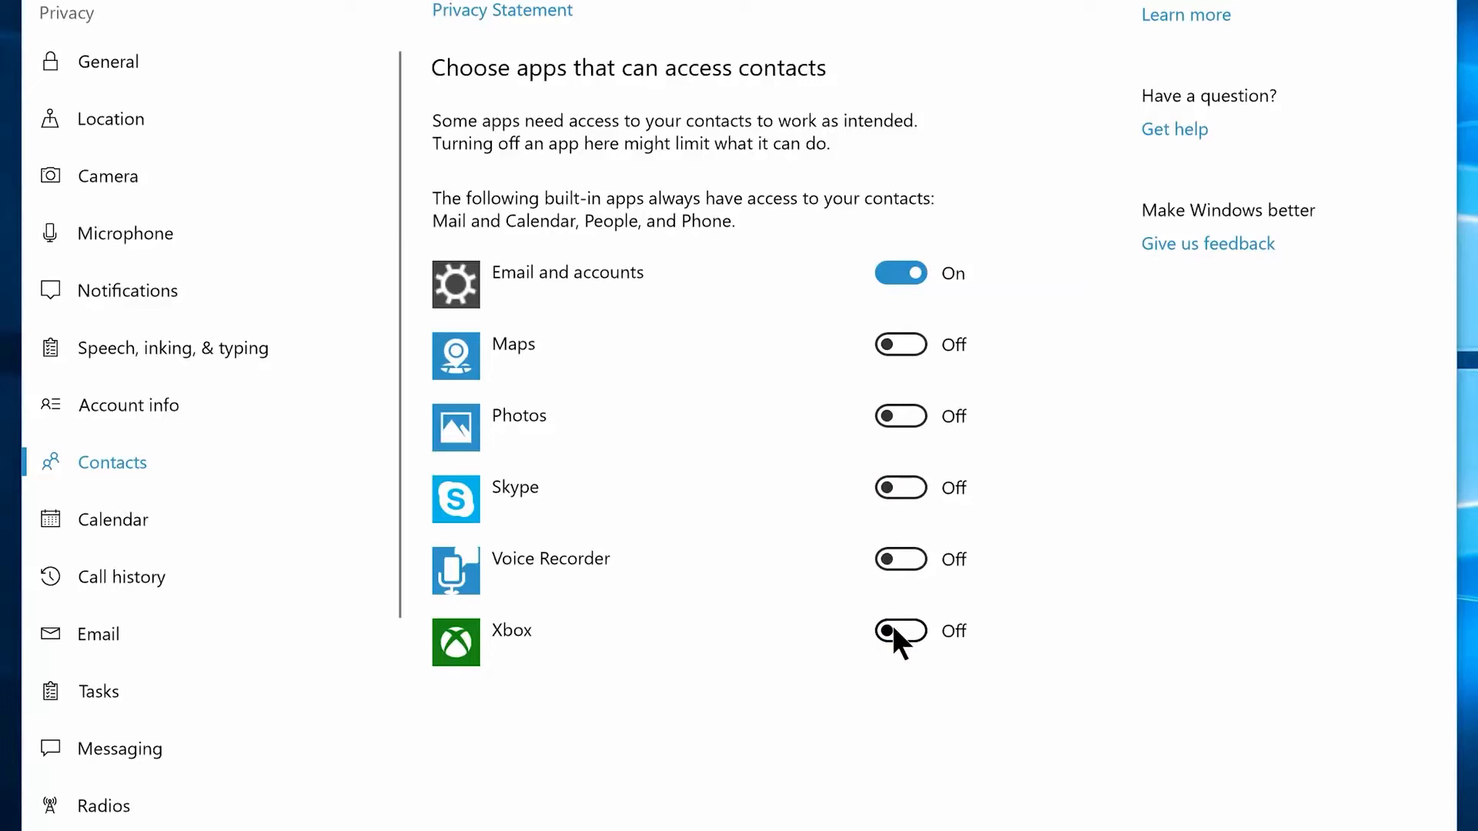
Turn off app access to the calendar and to the call history in the privacy settings
left_click(158, 520)
left_click(459, 112)
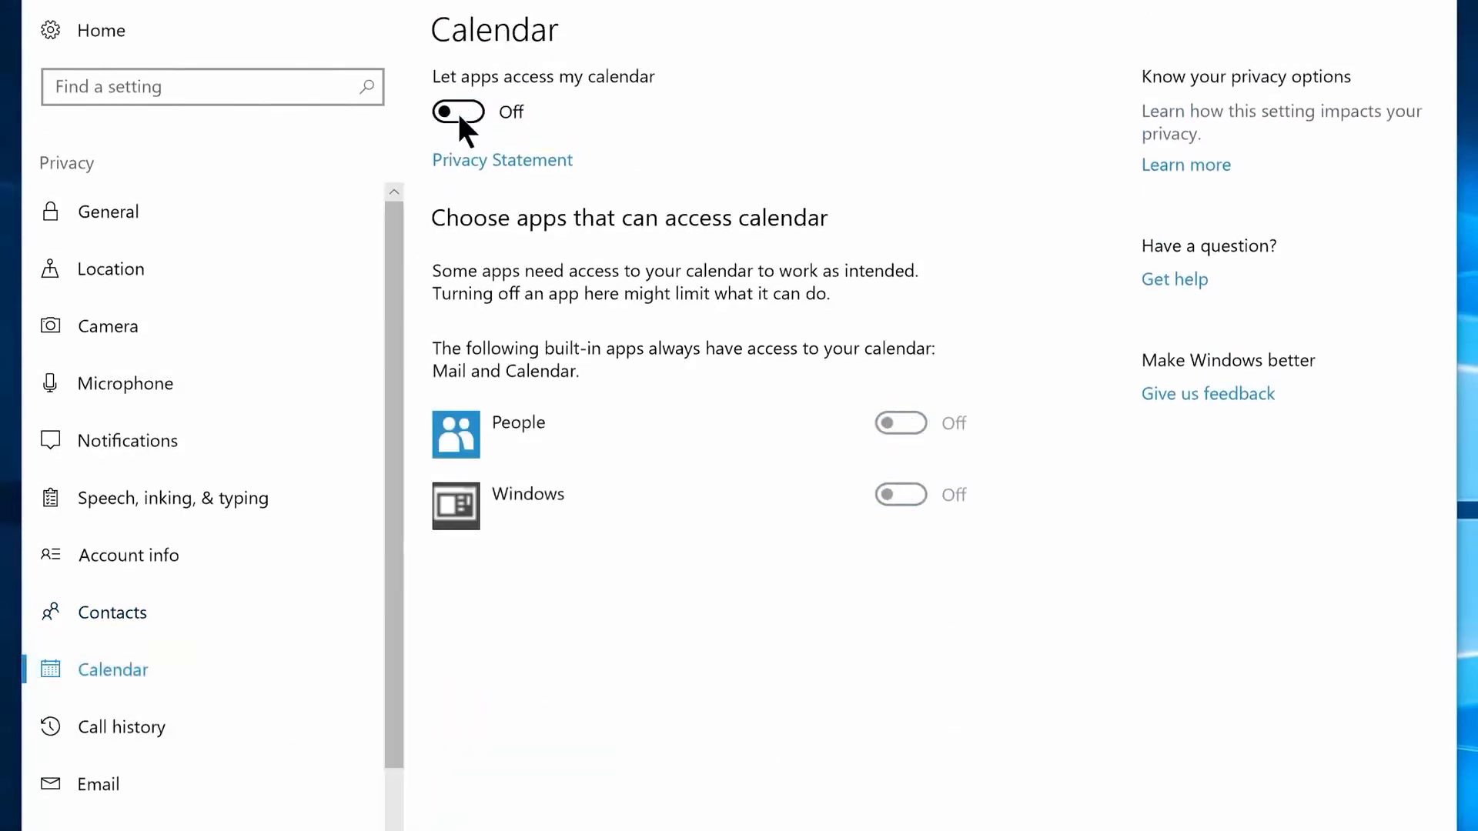
left_click(116, 735)
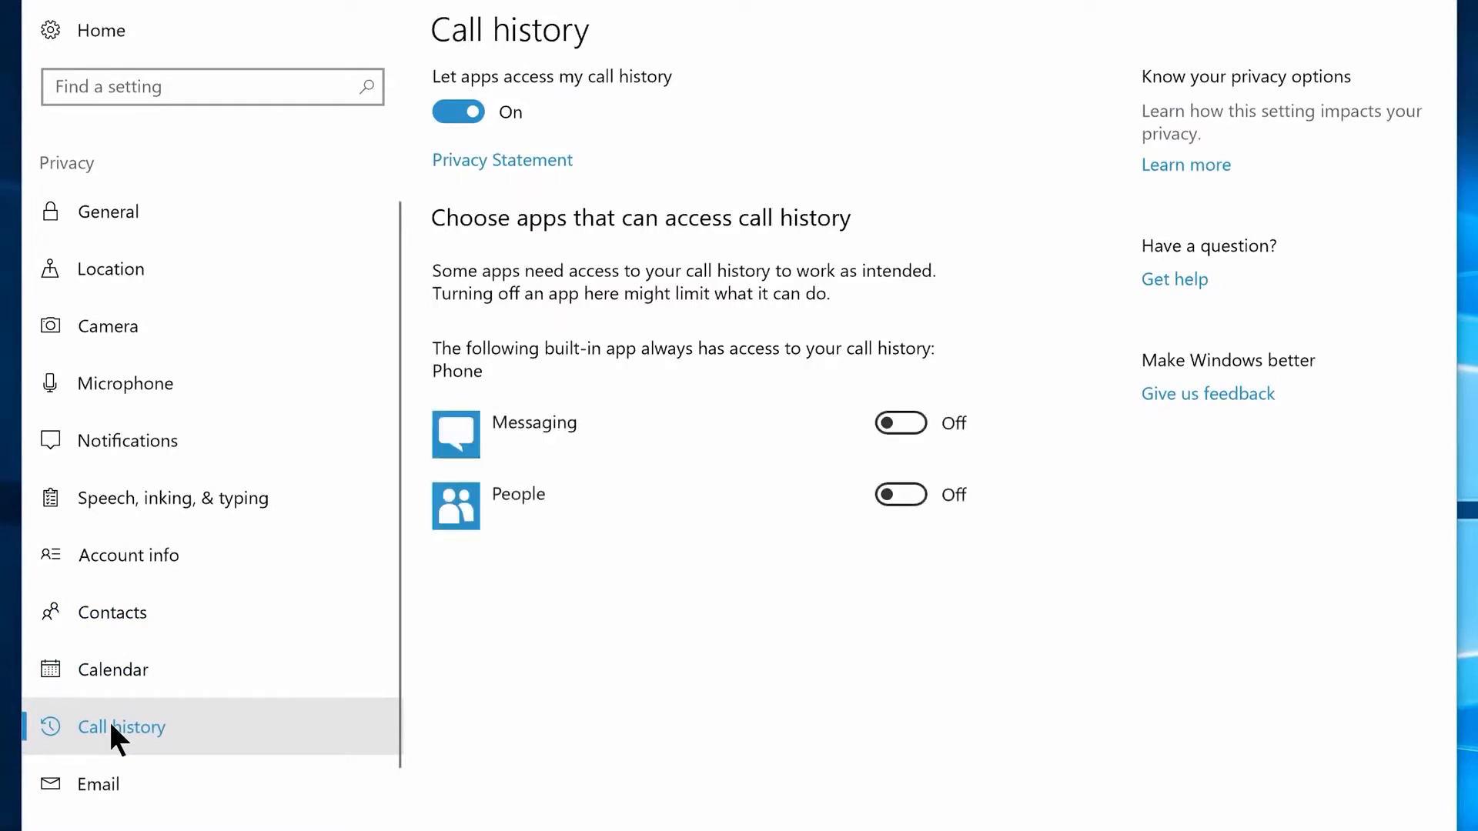
left_click(449, 109)
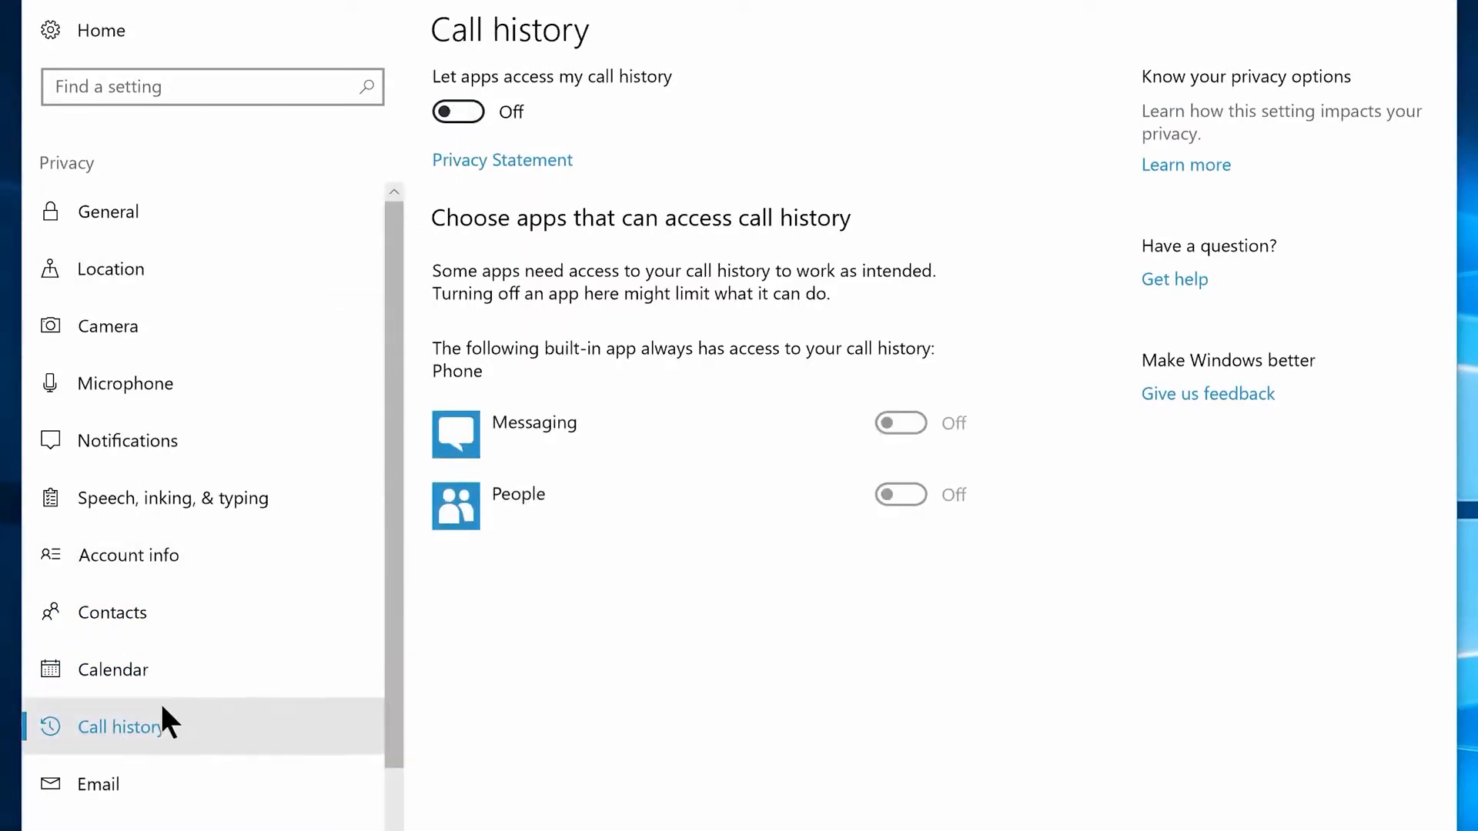
Stop apps from accessing and sending email and from controlling radios in the privacy settings
left_click(137, 775)
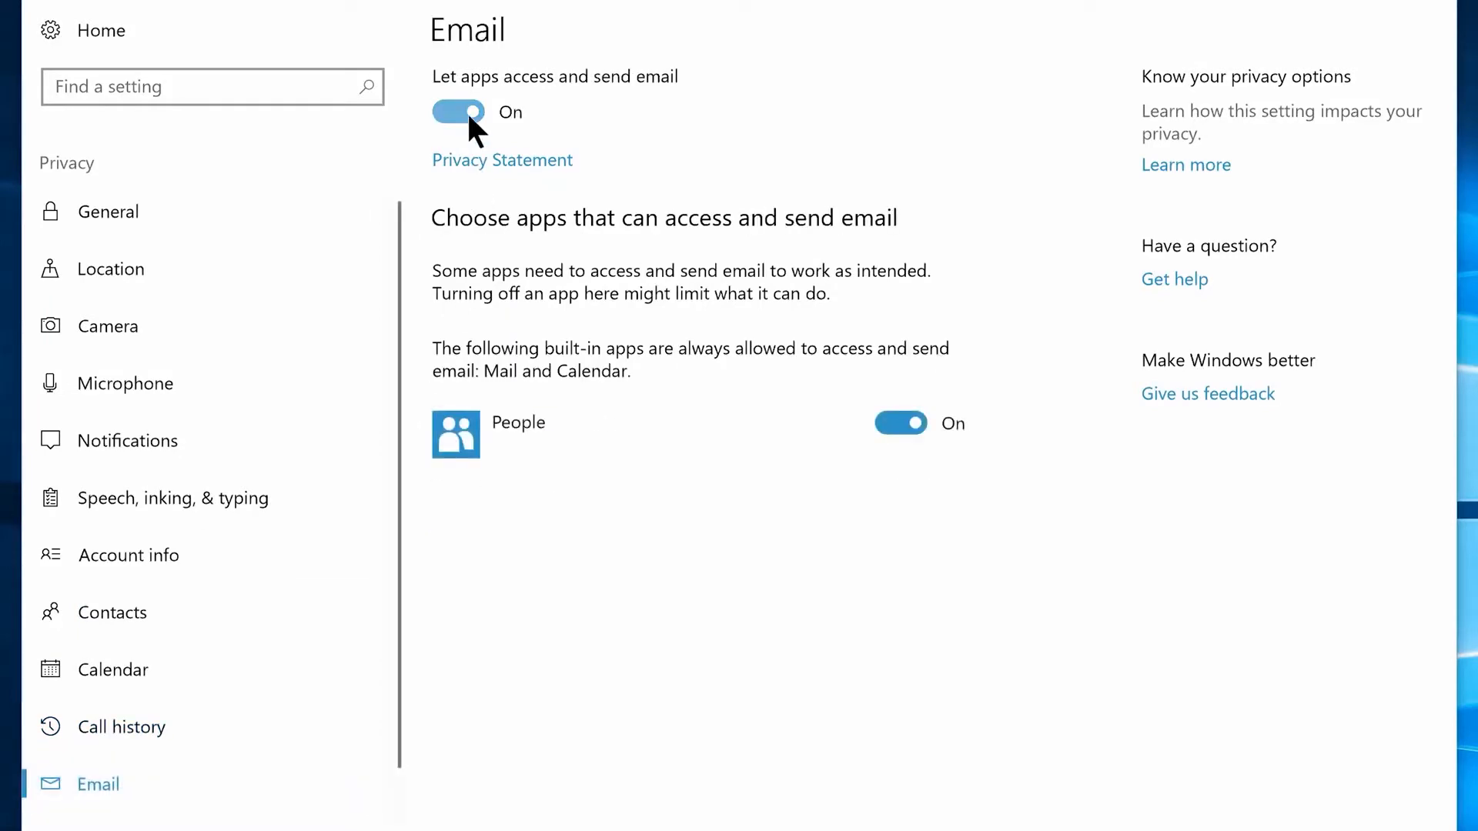
left_click(467, 111)
scroll(152, 662, "down", 3)
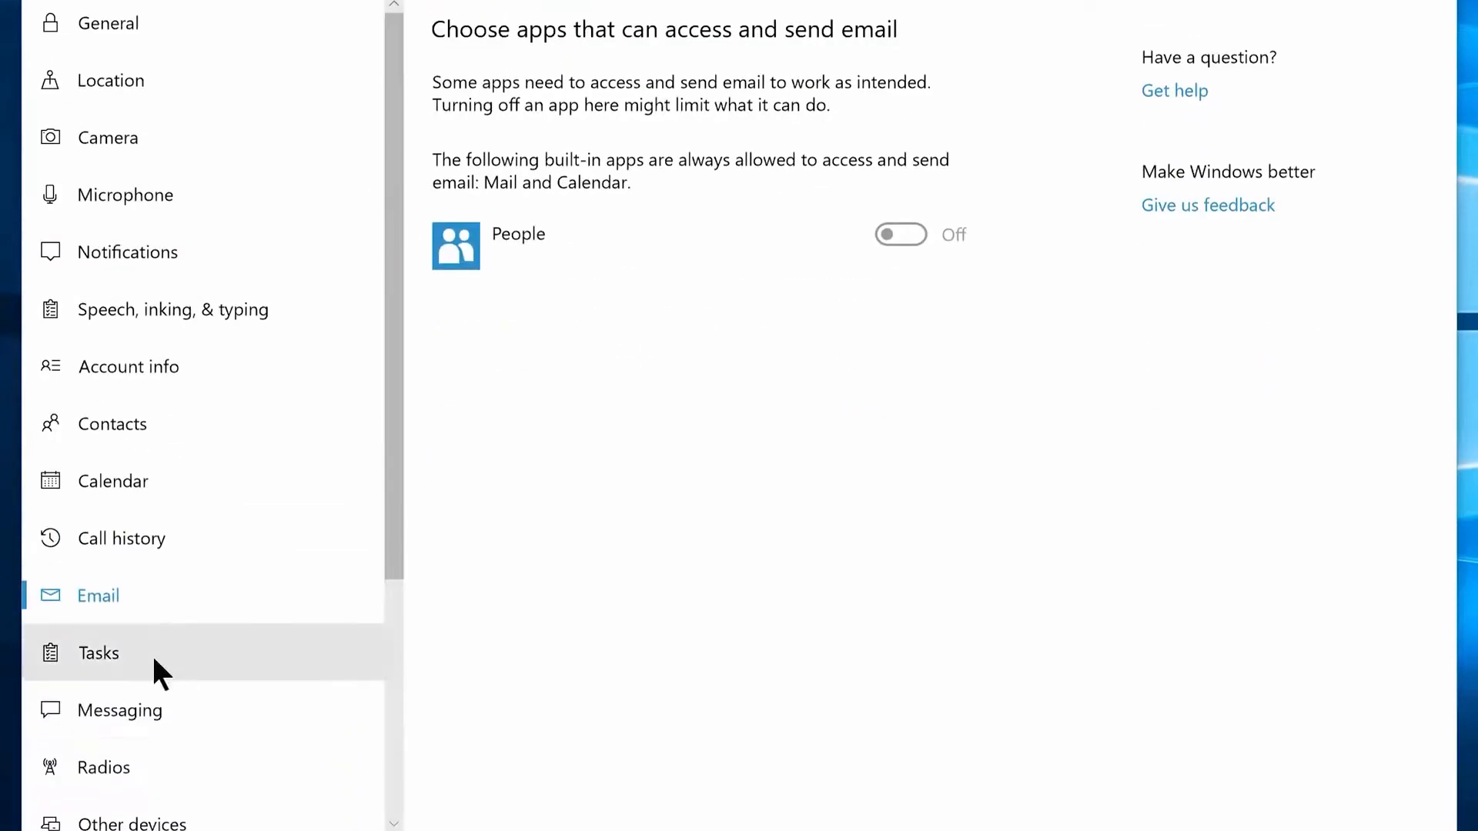
left_click(131, 766)
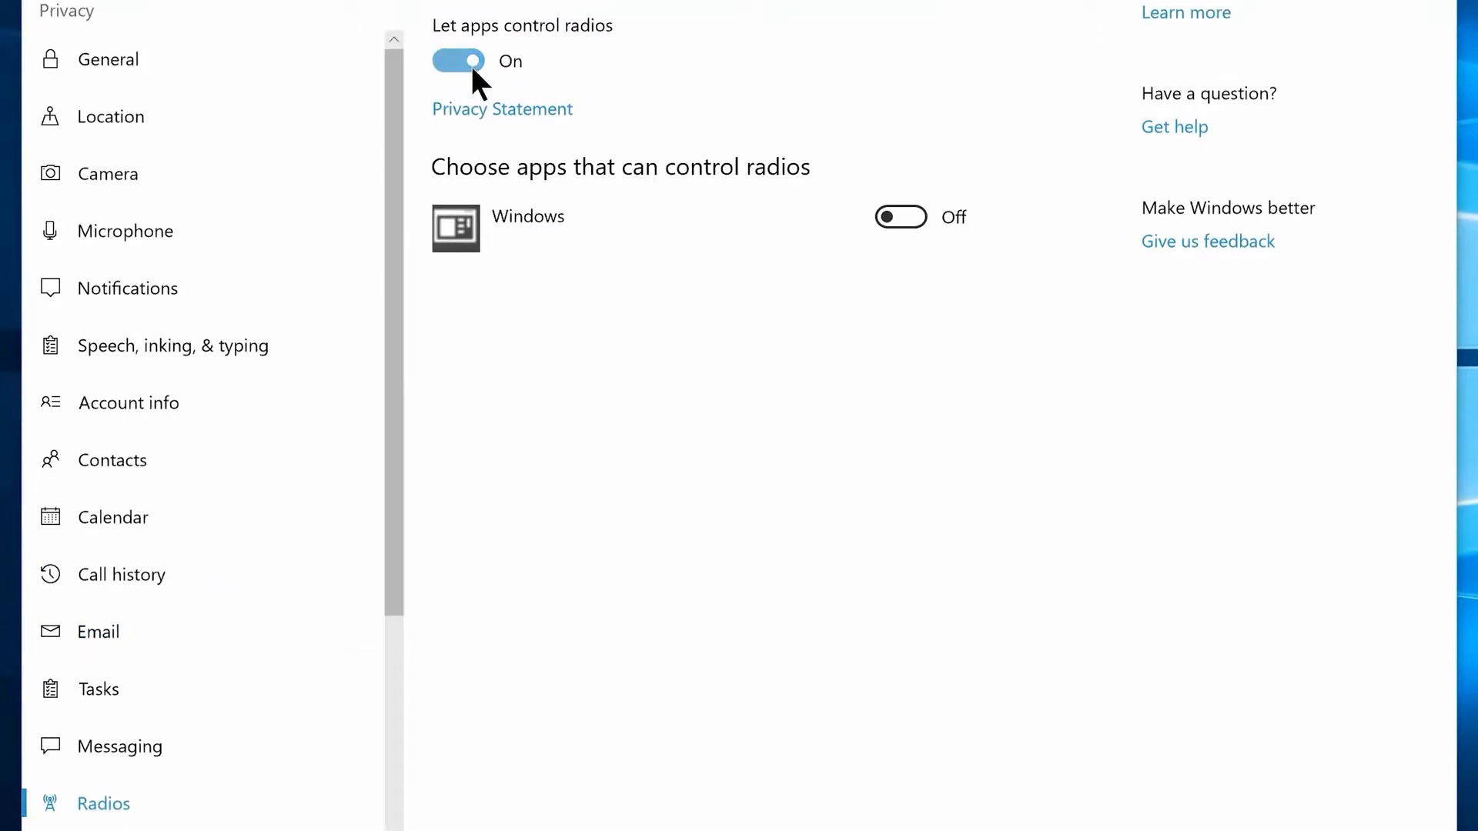
left_click(470, 63)
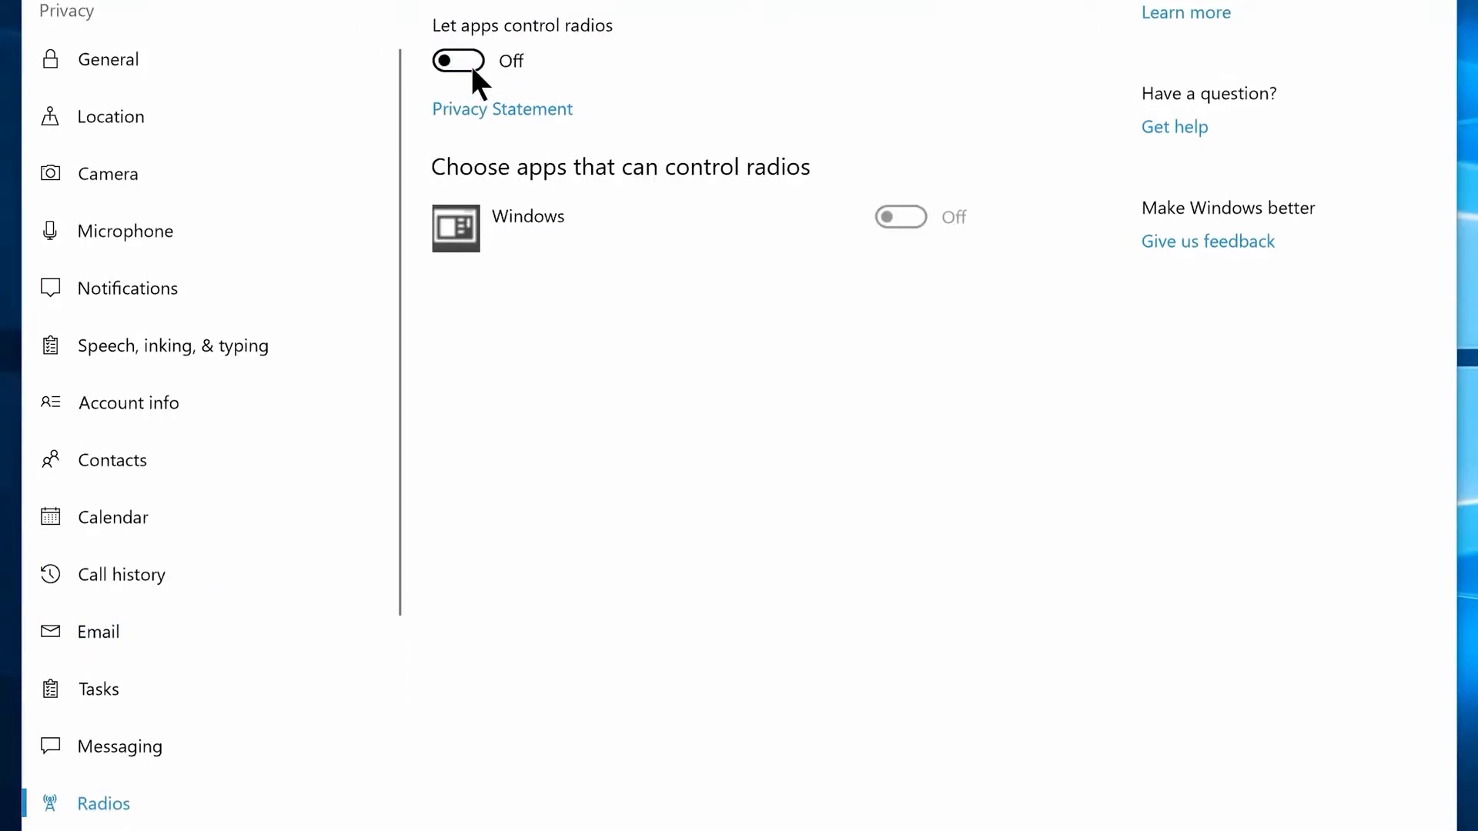
Set the diagnostic data level to Basic in the Feedback & diagnostics privacy settings
scroll(149, 570, "down", 4)
left_click(149, 569)
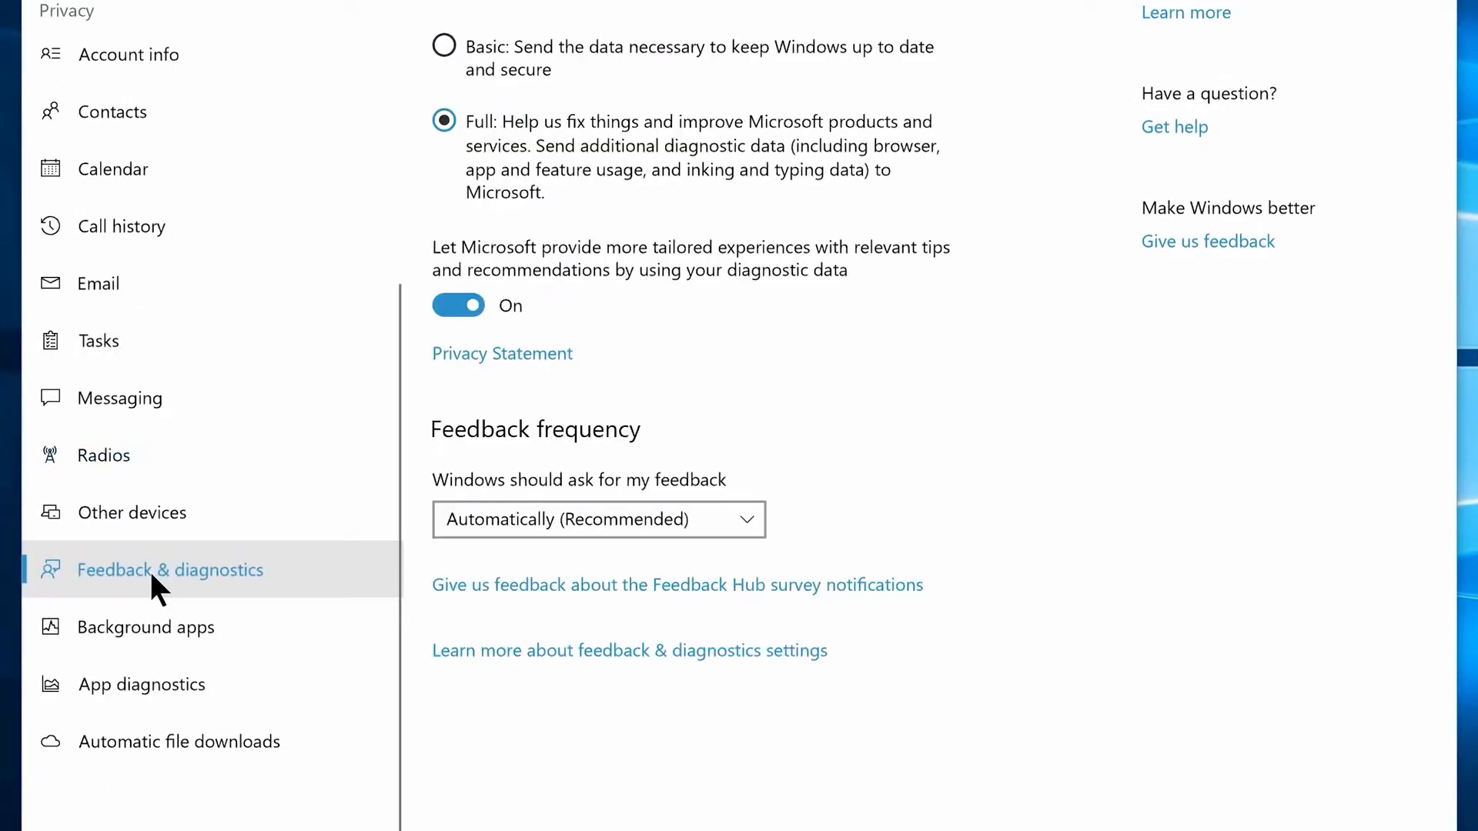
left_click(442, 46)
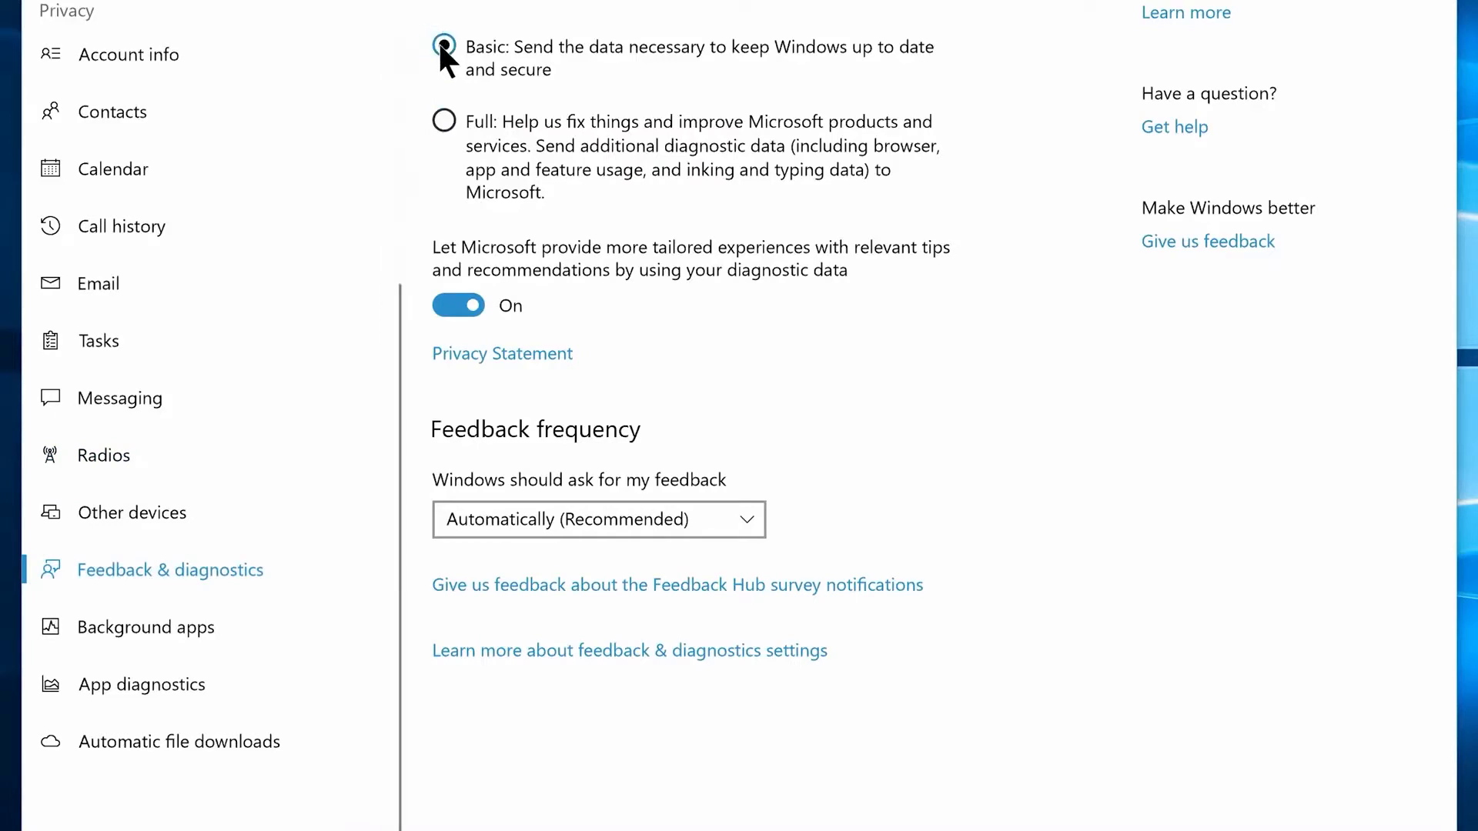
In the background apps settings, turn off background running for Camera, Connect, Feedback Hub, Get Help, Groove Music and Maps
left_click(121, 636)
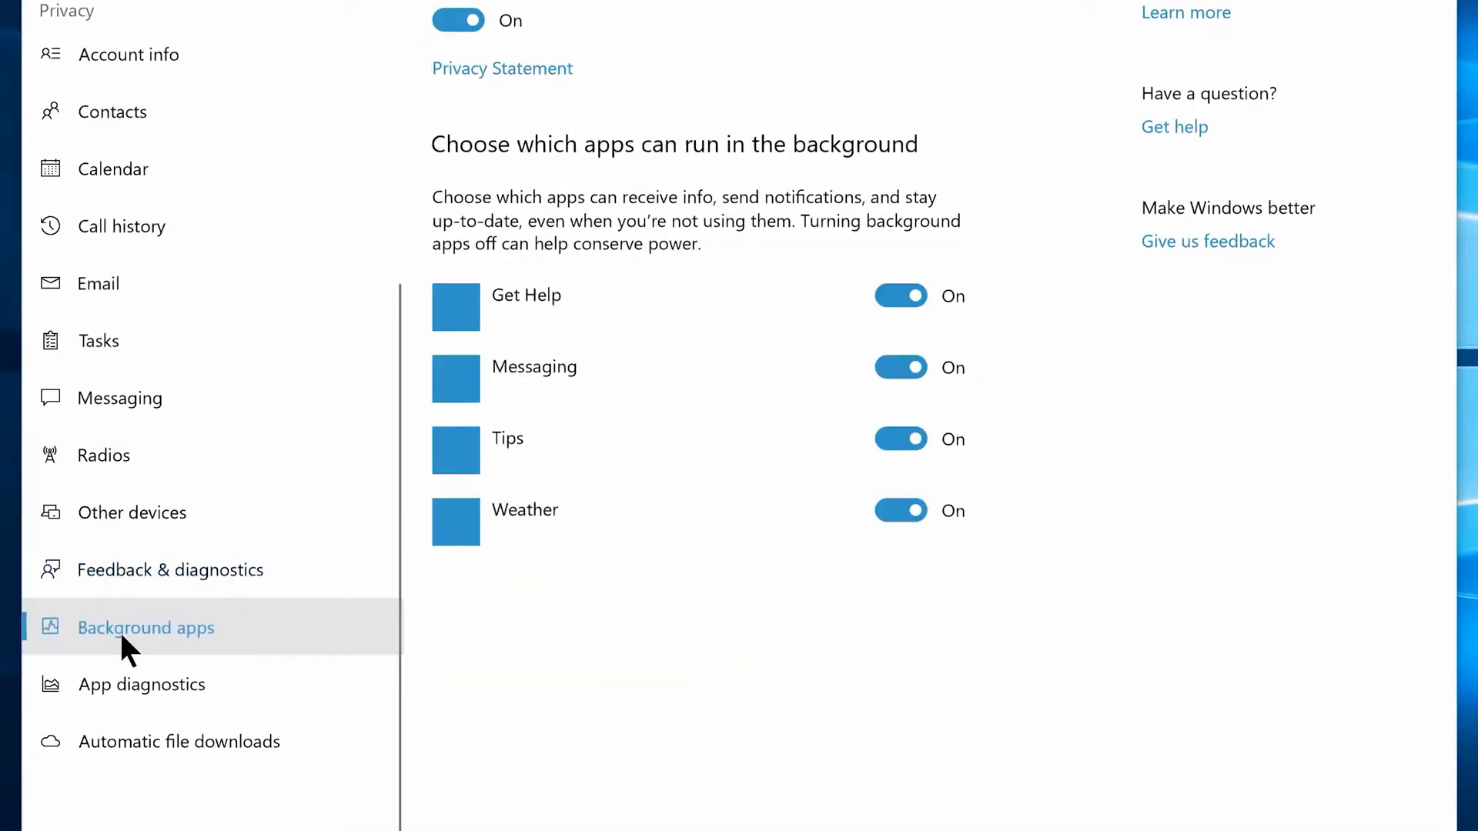
left_click(901, 367)
left_click(900, 439)
left_click(901, 507)
left_click(900, 580)
left_click(901, 654)
left_click(900, 726)
scroll(896, 692, "down", 5)
left_click(898, 435)
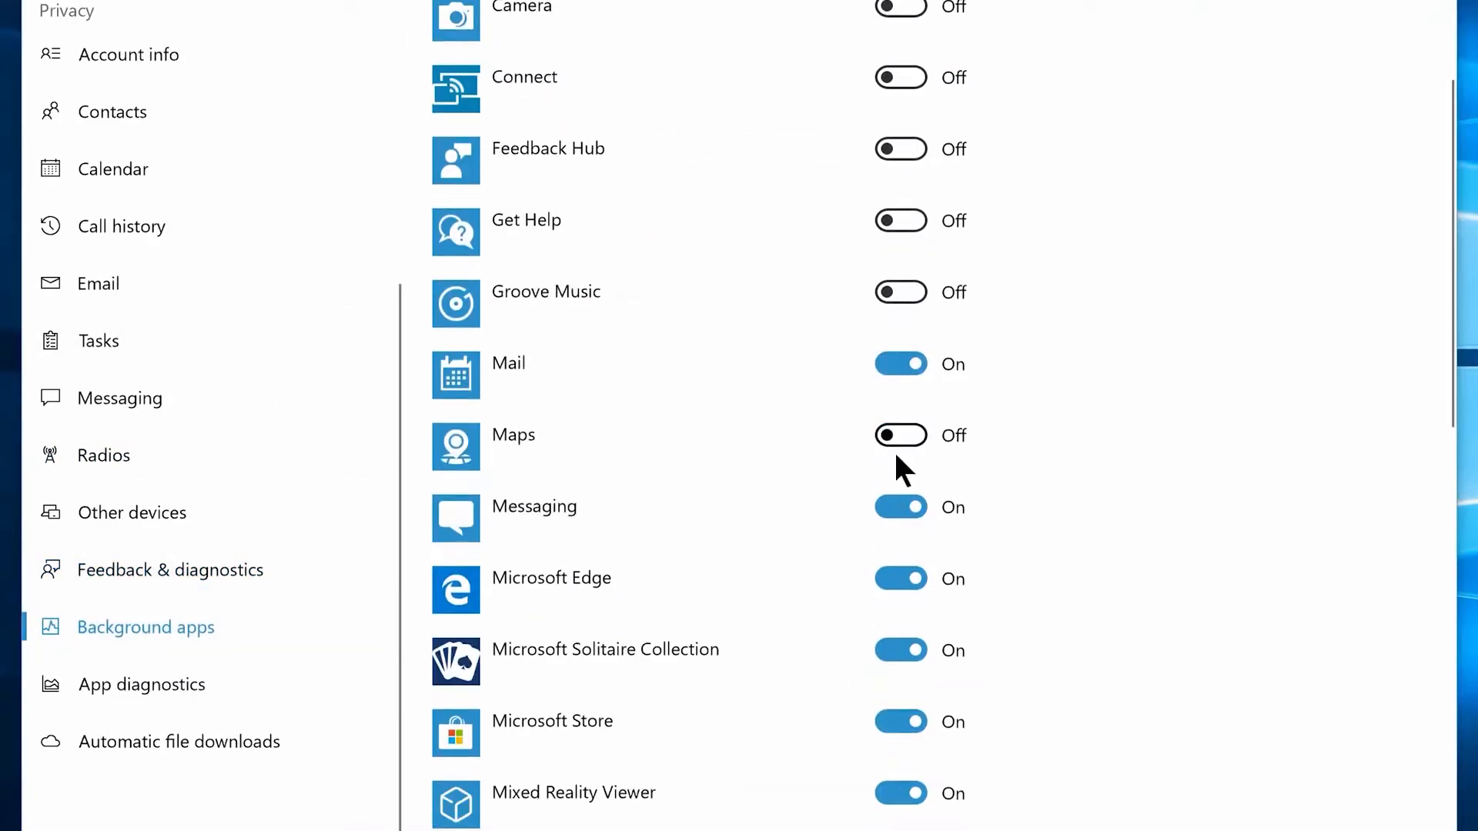
Turn off background running for Messaging, Mixed Reality Viewer, Paint 3D, People, Photos and Print 3D
left_click(901, 507)
left_click(900, 794)
scroll(897, 531, "down", 8)
left_click(900, 142)
left_click(900, 213)
left_click(899, 498)
scroll(899, 497, "down", 5)
left_click(899, 210)
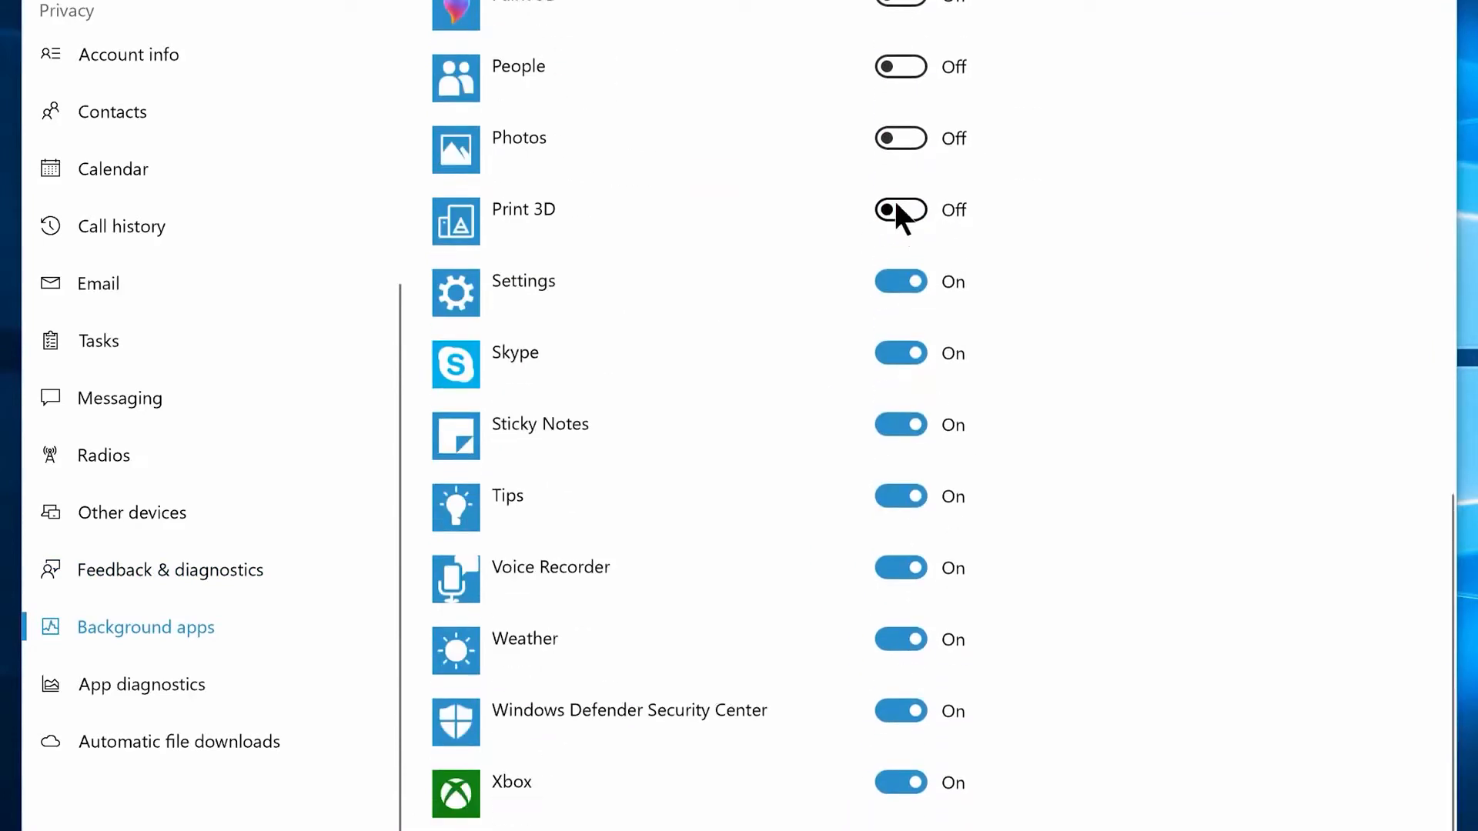
Turn off background running for Skype, Sticky Notes, Tips, Voice Recorder, Weather and Xbox
left_click(901, 353)
left_click(894, 423)
left_click(899, 495)
left_click(899, 568)
left_click(899, 639)
left_click(891, 780)
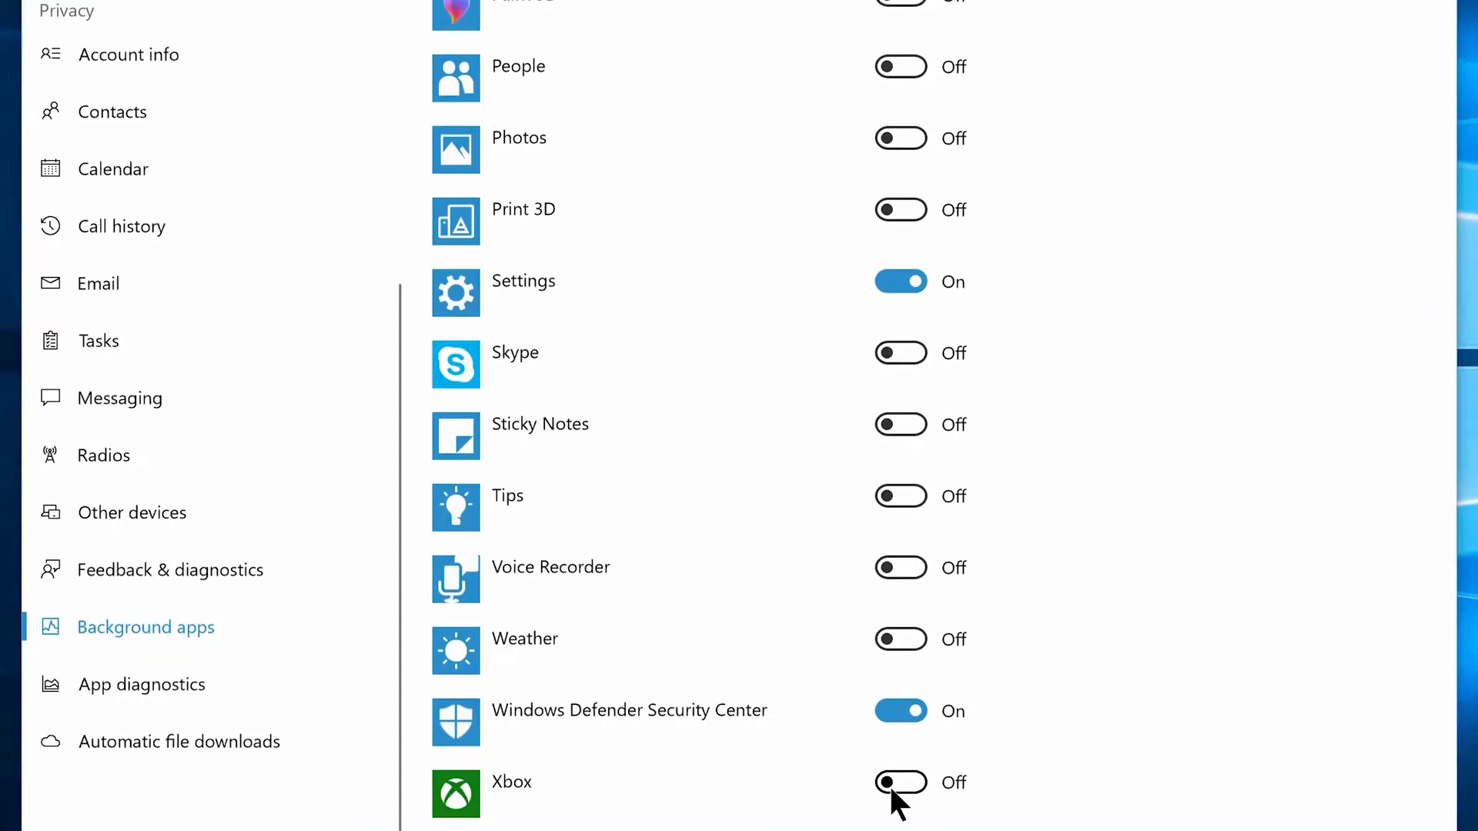
In the system notification settings, turn off lock screen notifications, lock screen reminders and VoIP calls, and hiding notifications while duplicating the screen
left_click(128, 40)
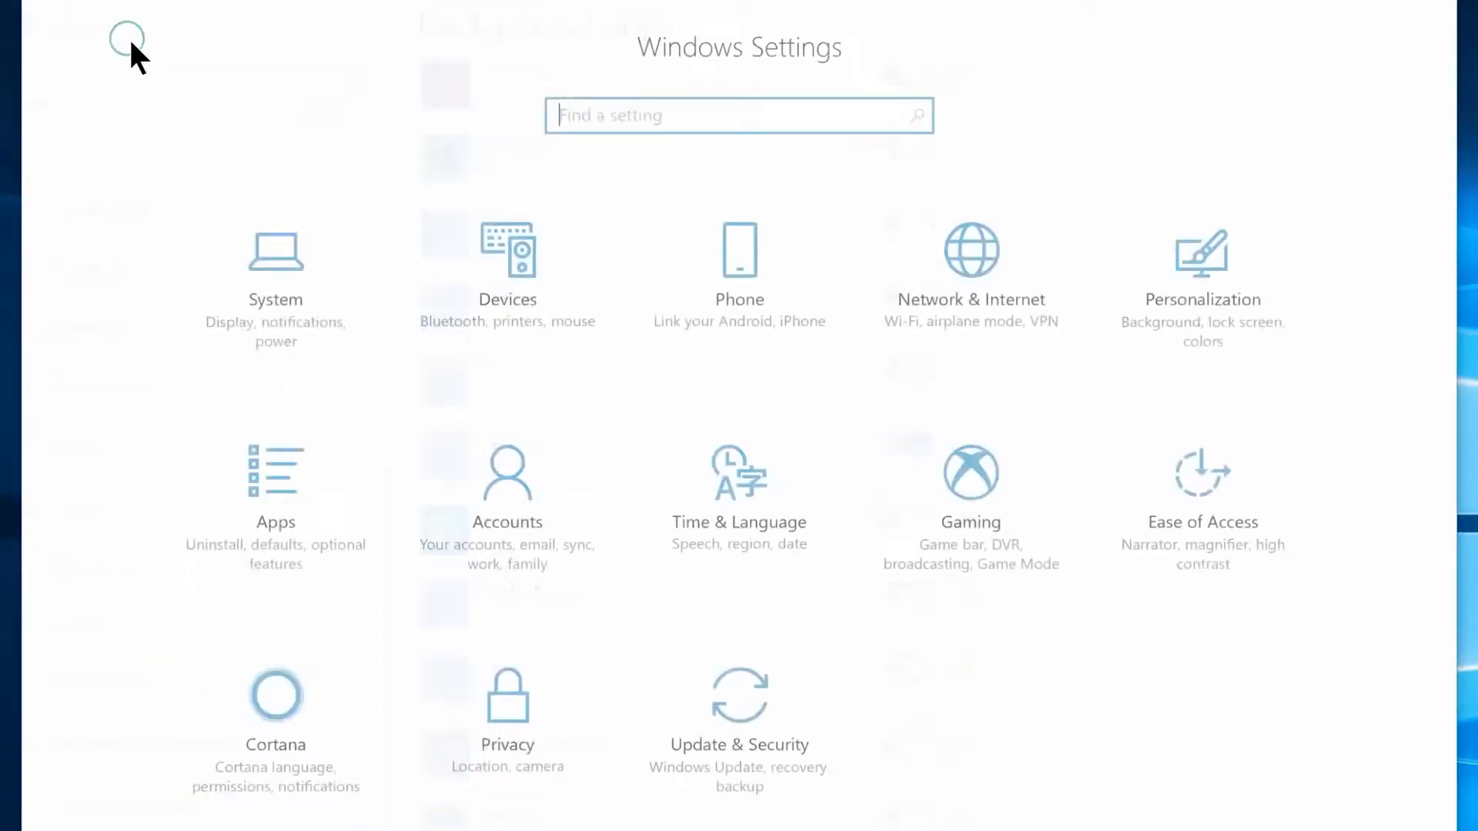
left_click(259, 249)
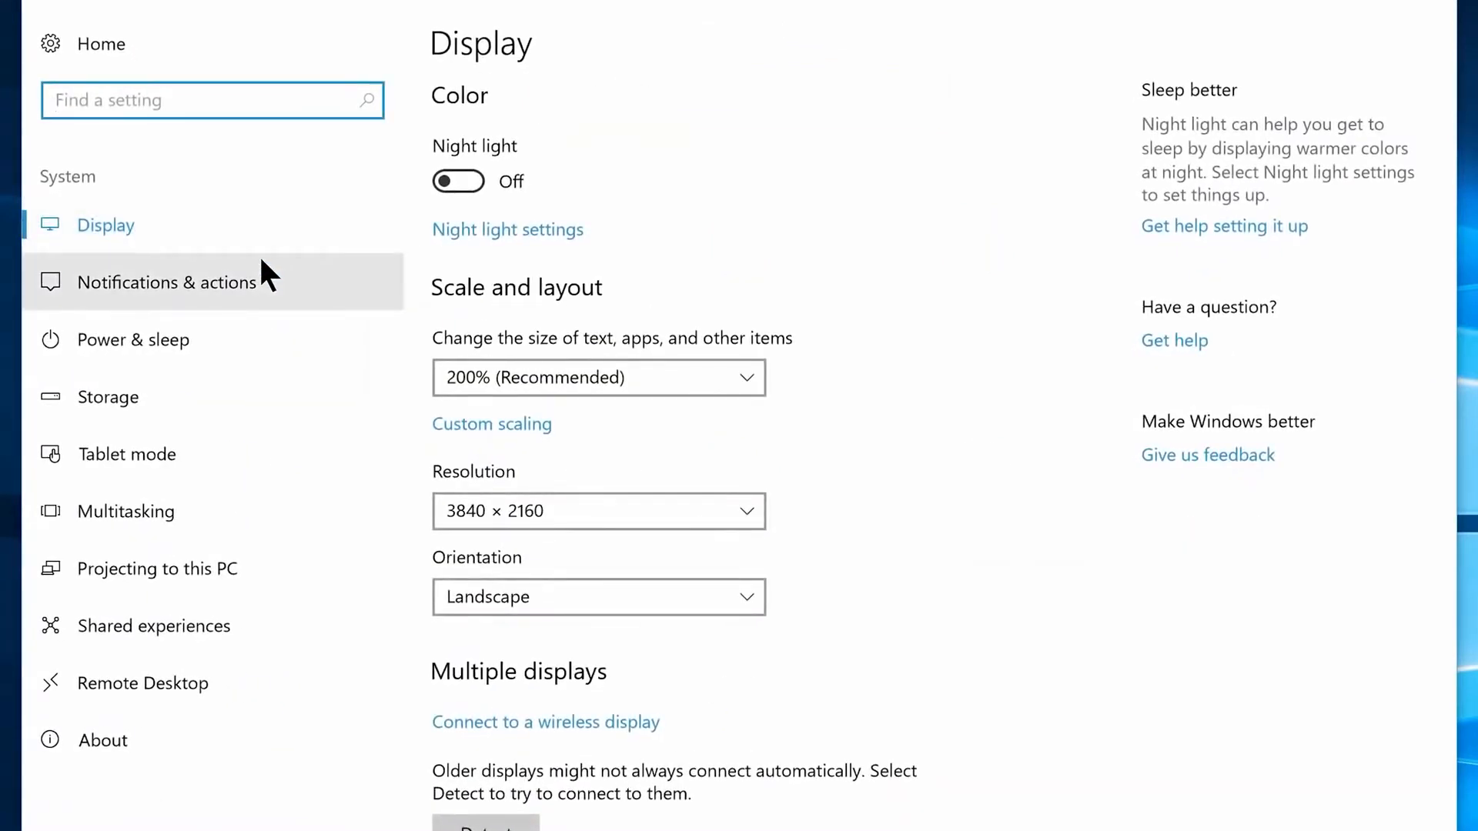
left_click(261, 262)
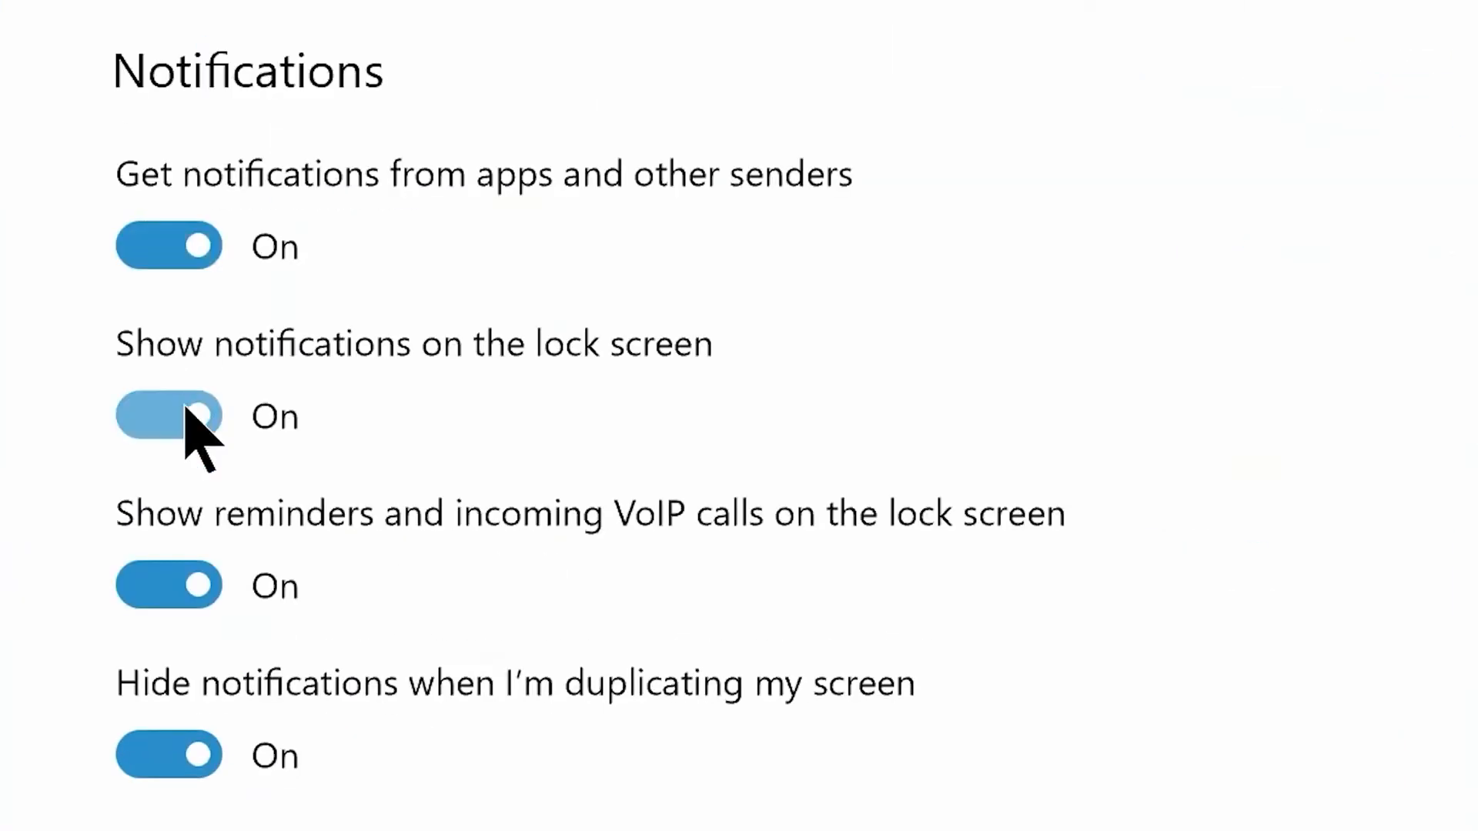
left_click(185, 411)
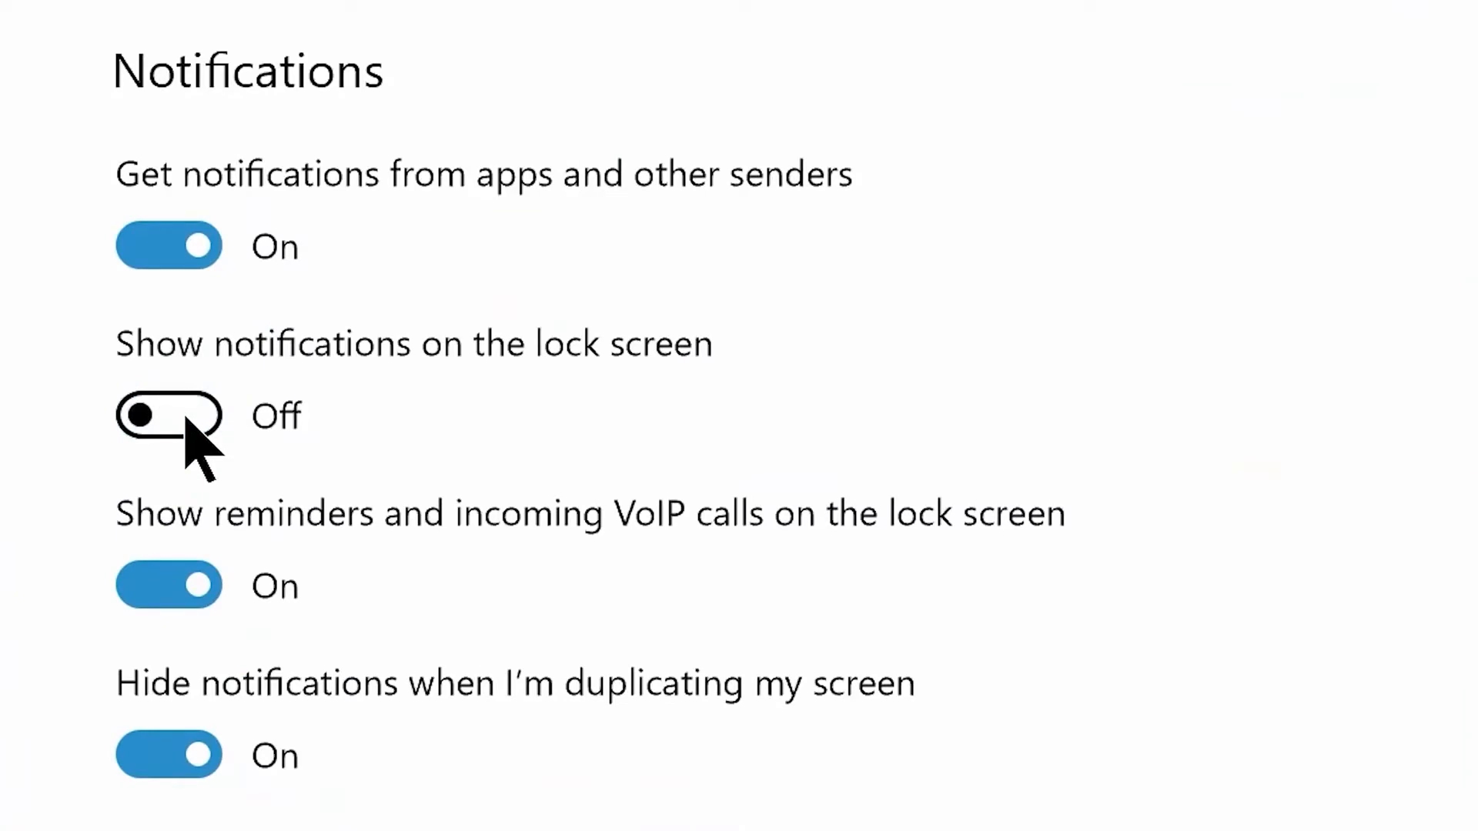
left_click(182, 587)
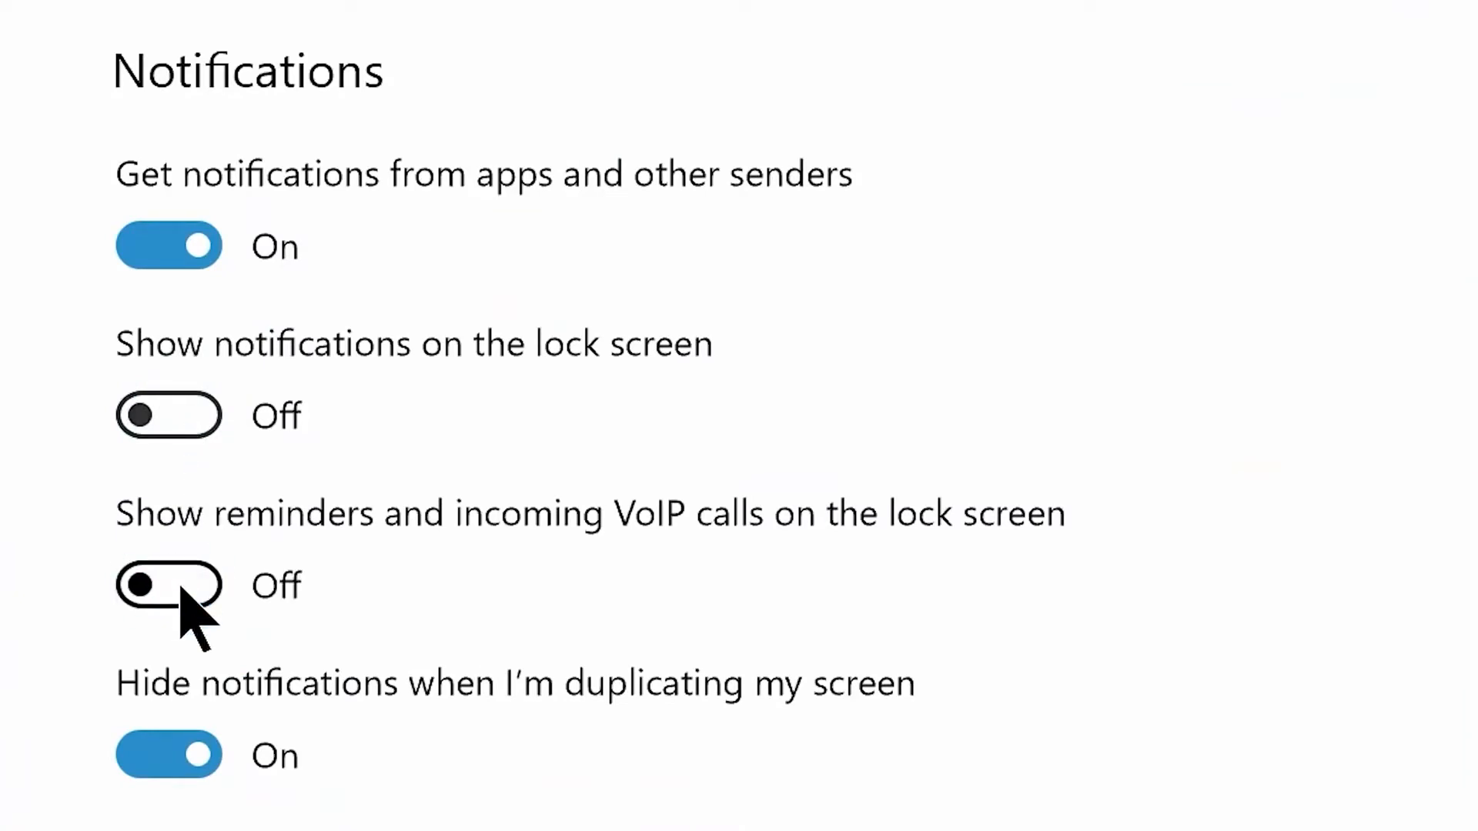
left_click(183, 758)
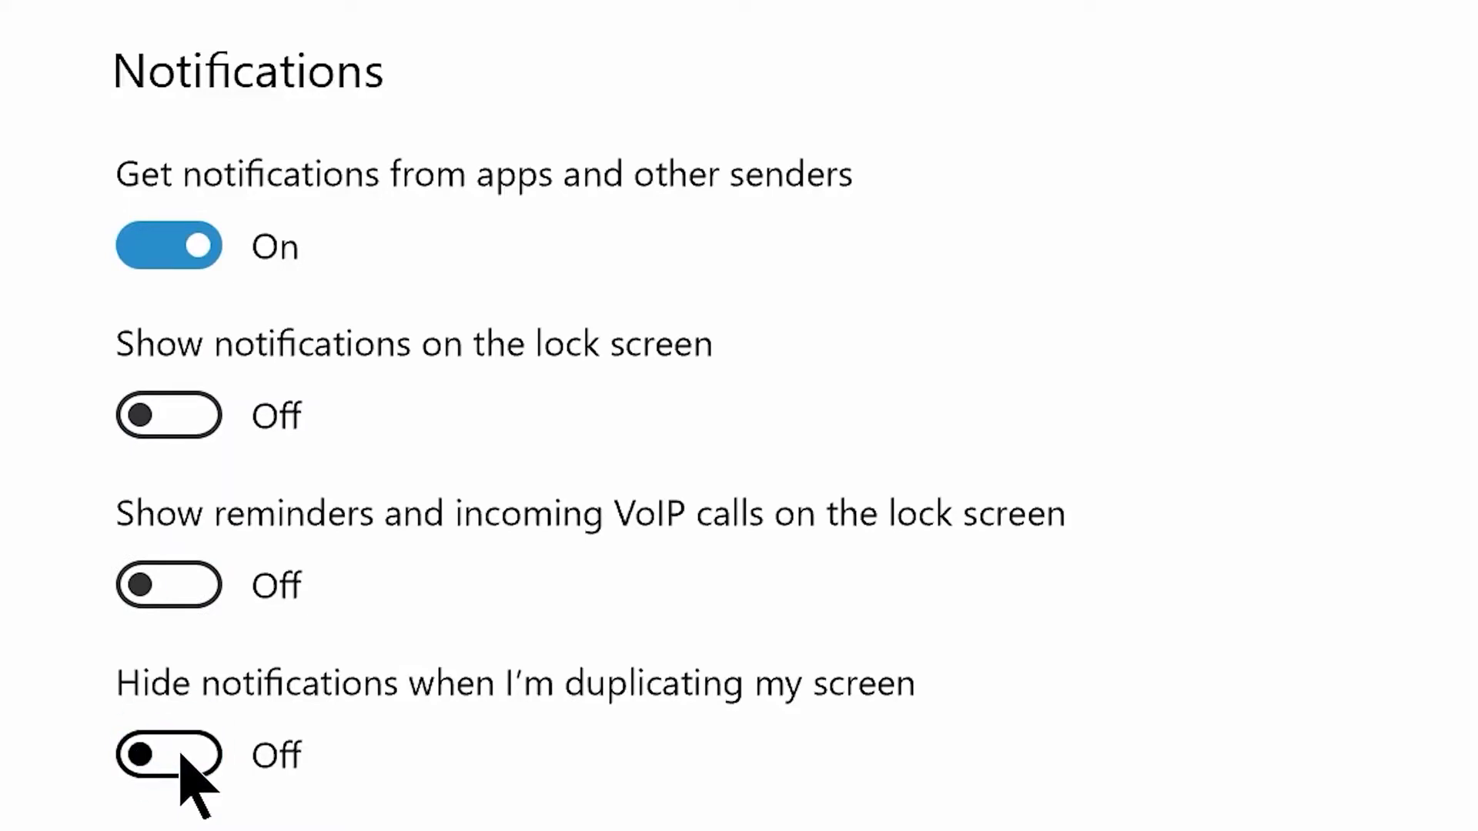
Turn off notifications from the senders Settings, Security and Maintenance, OneDrive, Java Update Checker, Cortana and AutoPlay
scroll(472, 775, "down", 10)
left_click(887, 680)
left_click(887, 584)
left_click(887, 489)
left_click(887, 298)
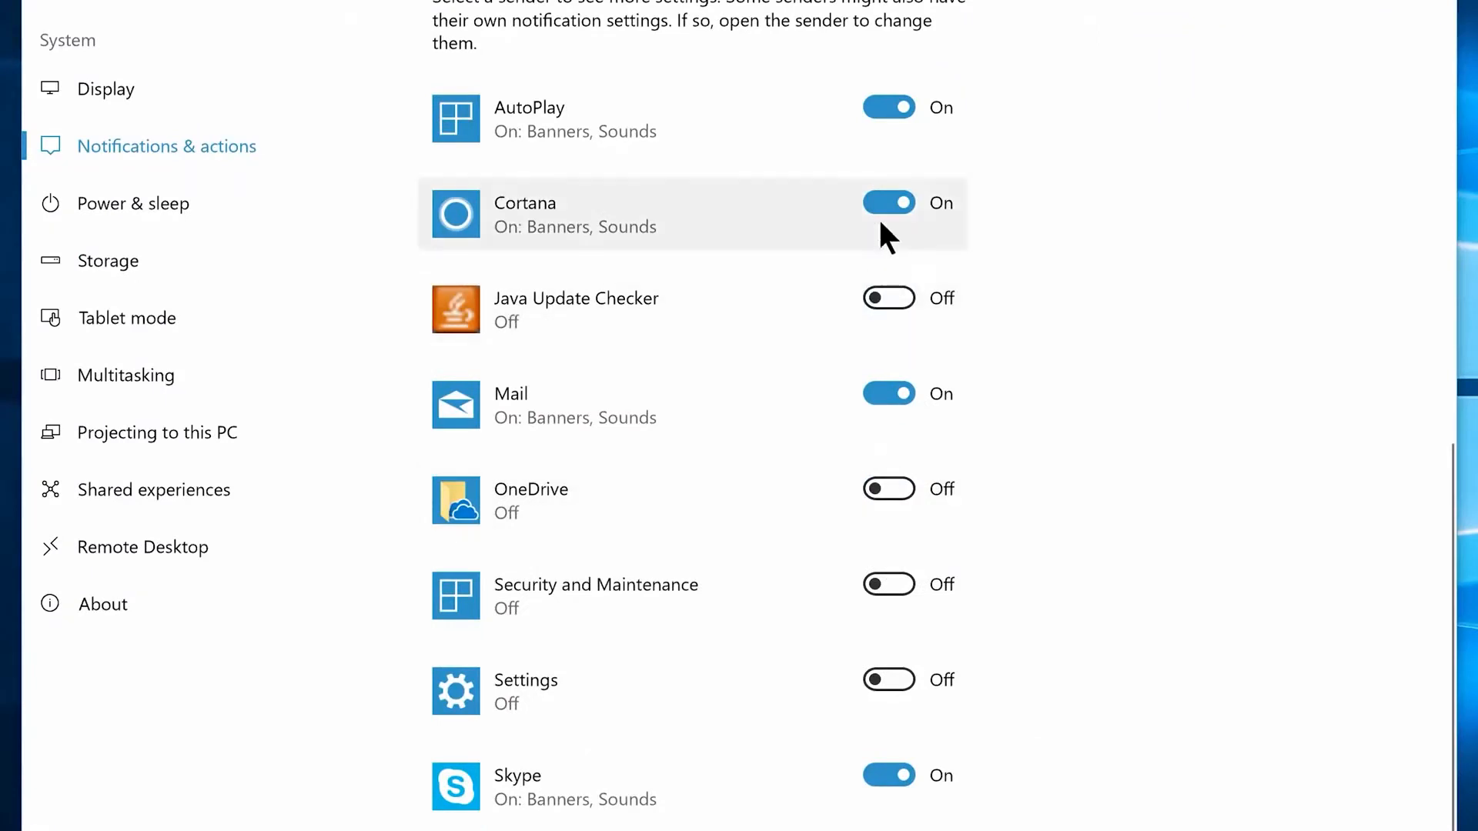
left_click(885, 204)
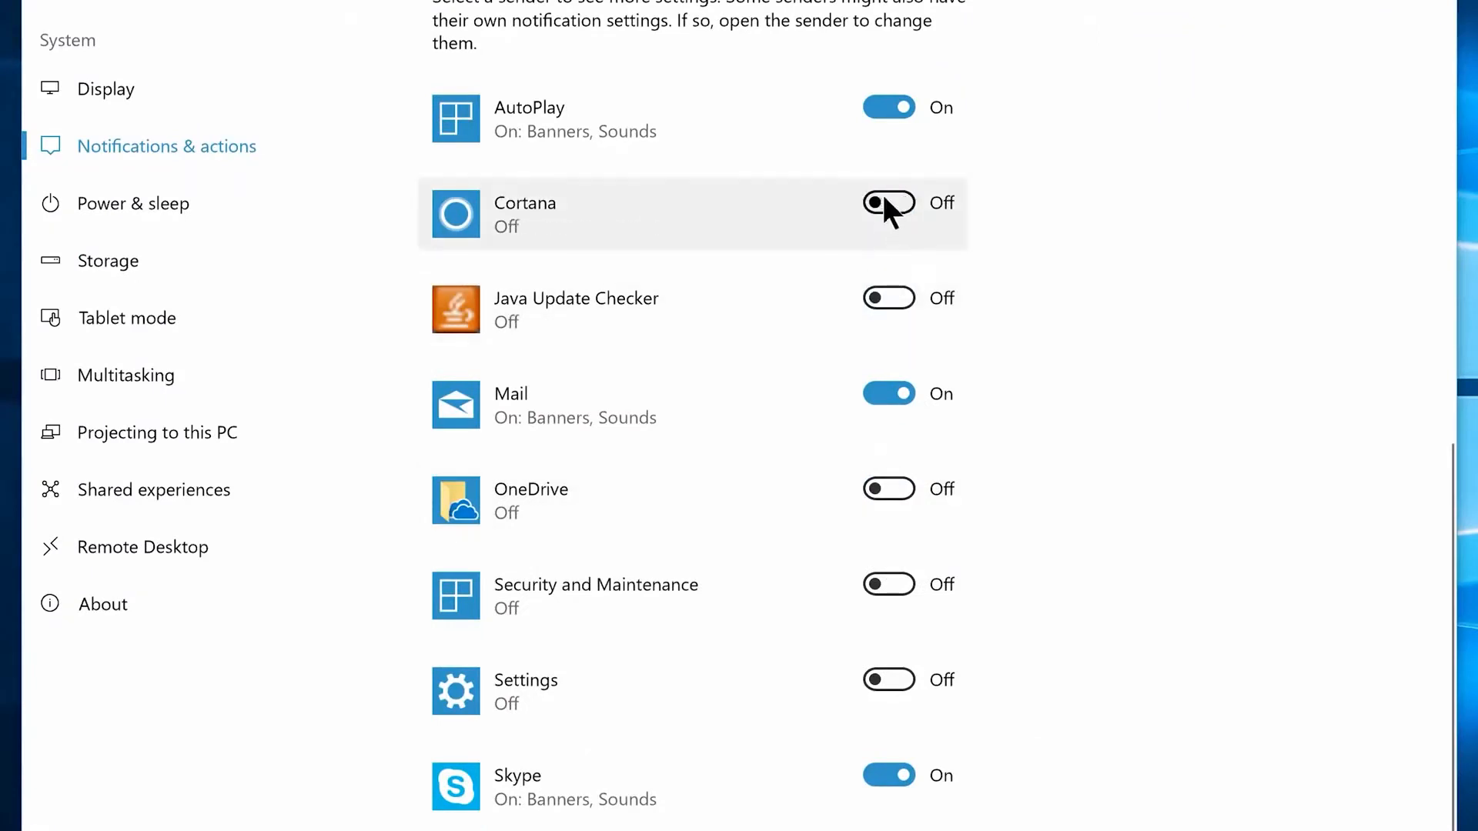
left_click(881, 108)
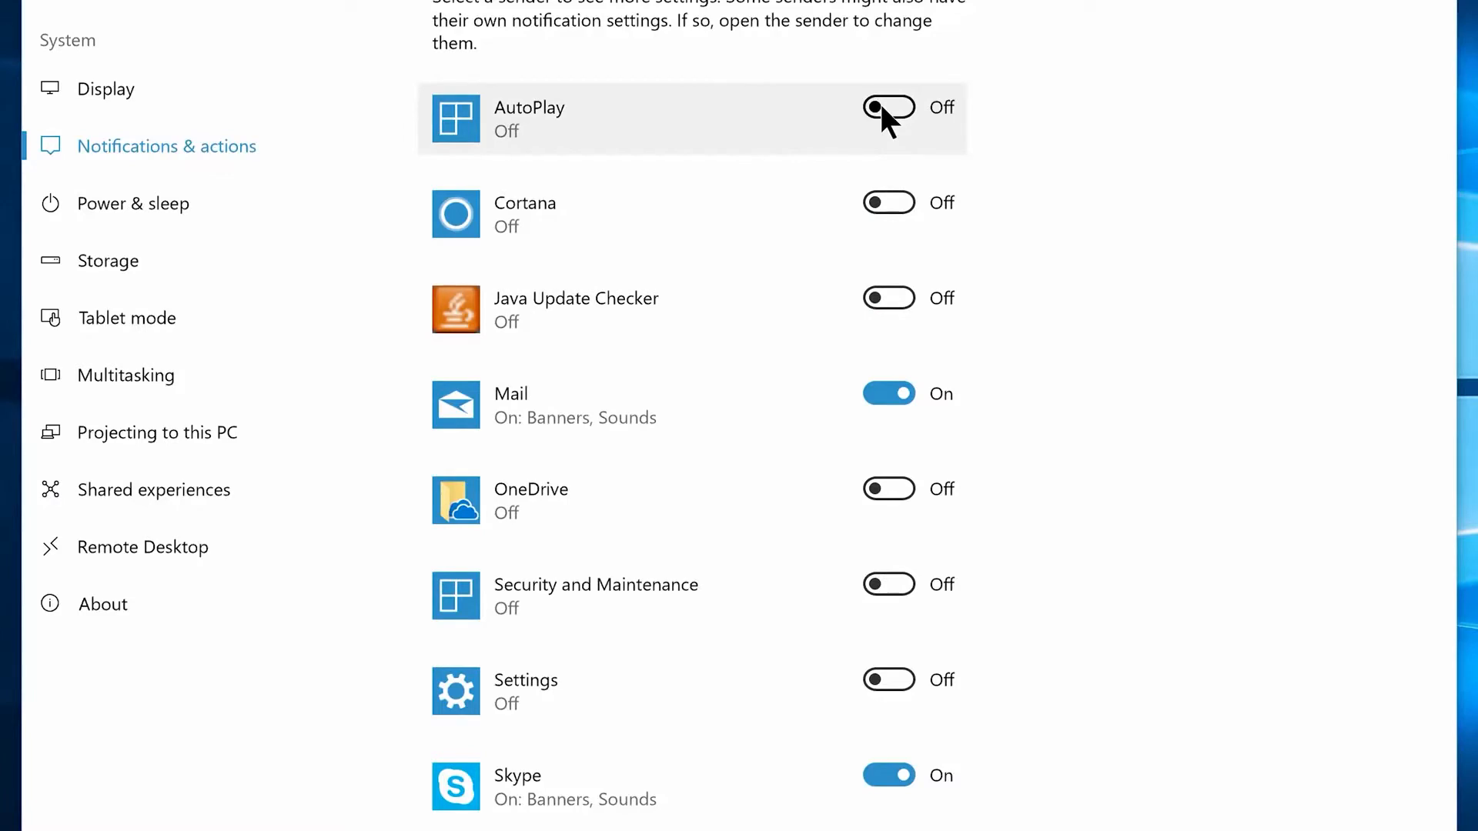
In the gaming settings, turn off recording and broadcasting with Game bar and stop showing it in verified full screen games
left_click(177, 58)
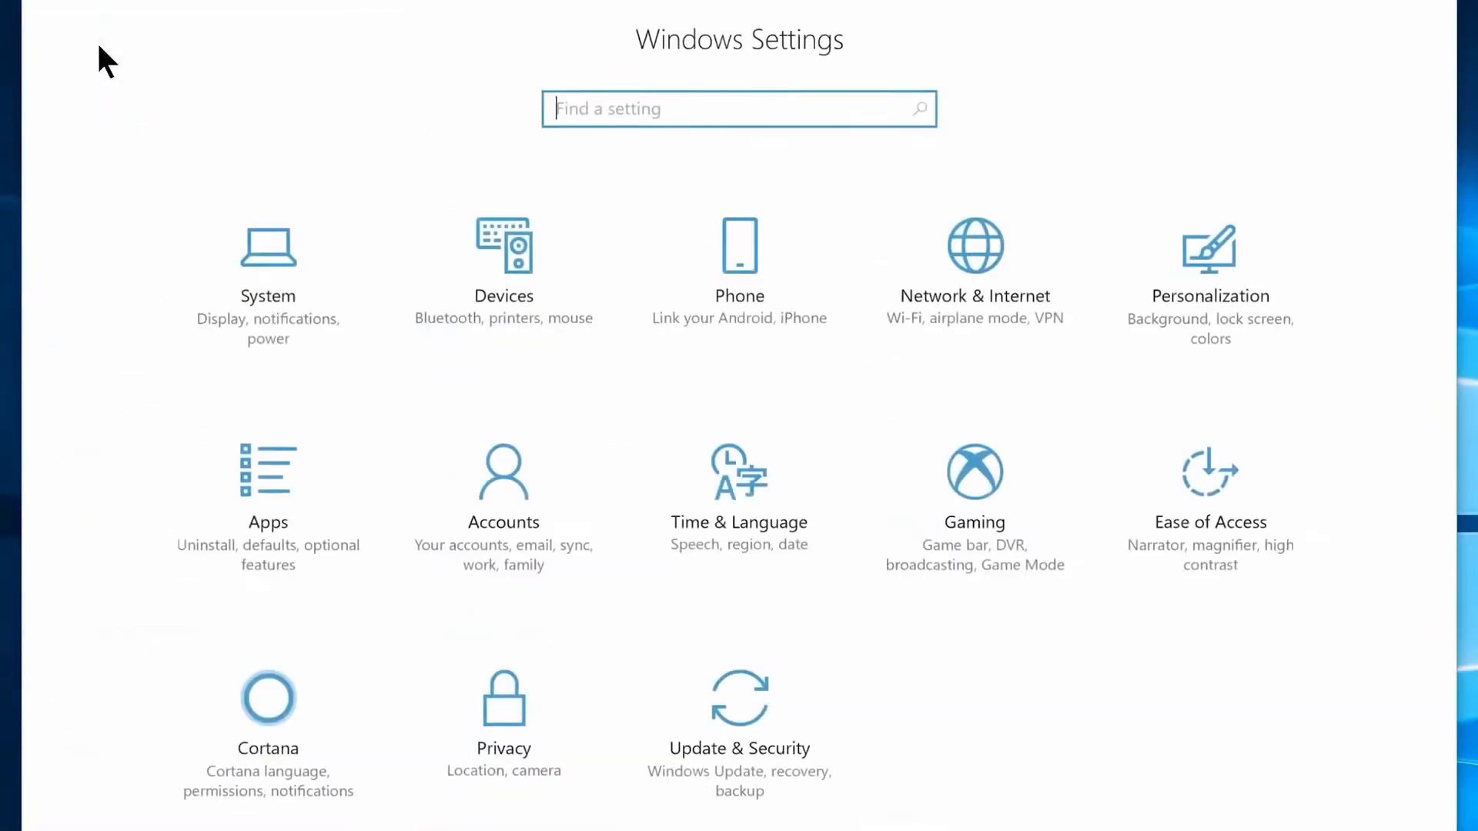
left_click(985, 524)
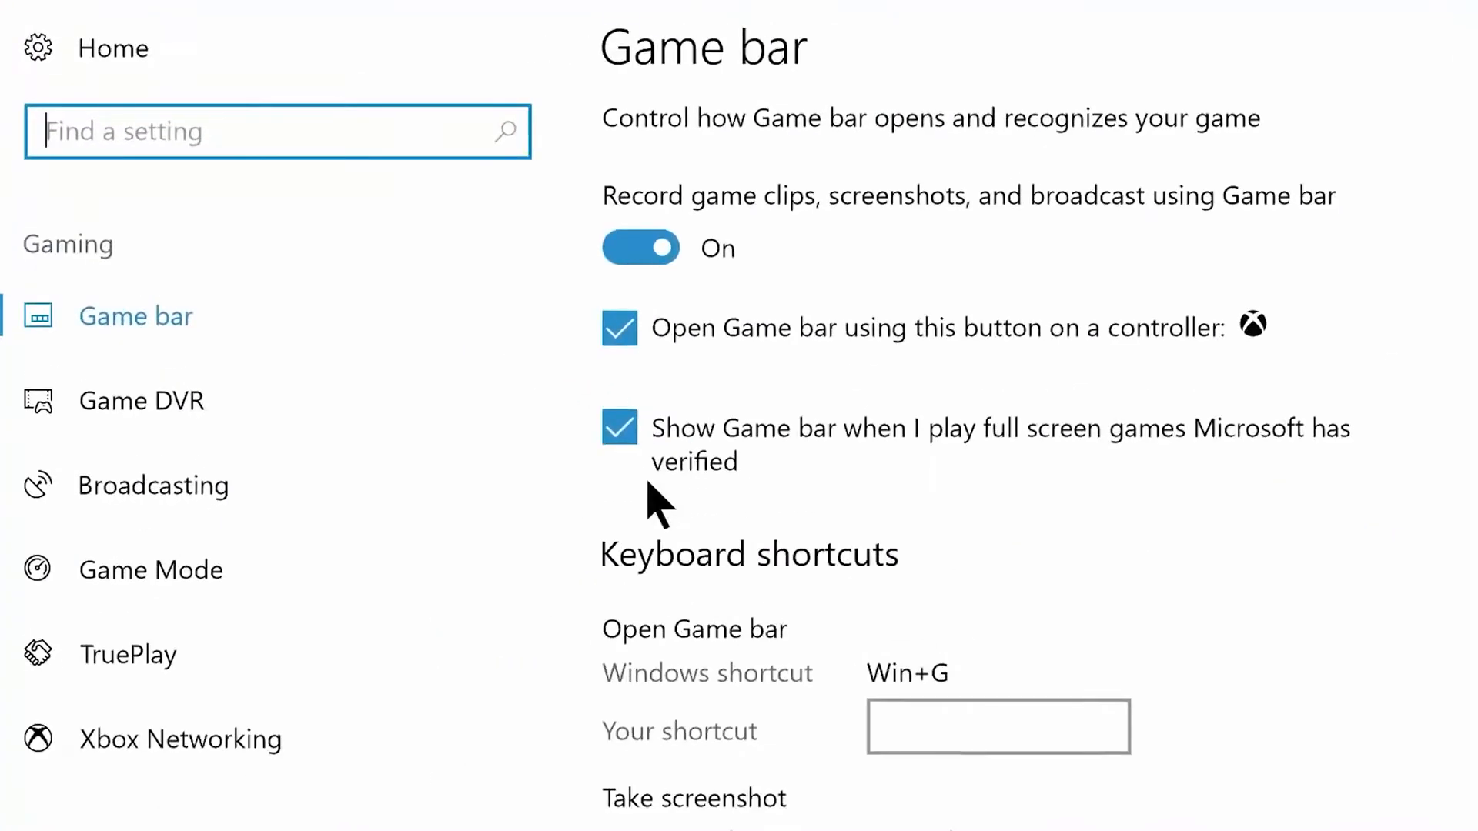
left_click(638, 261)
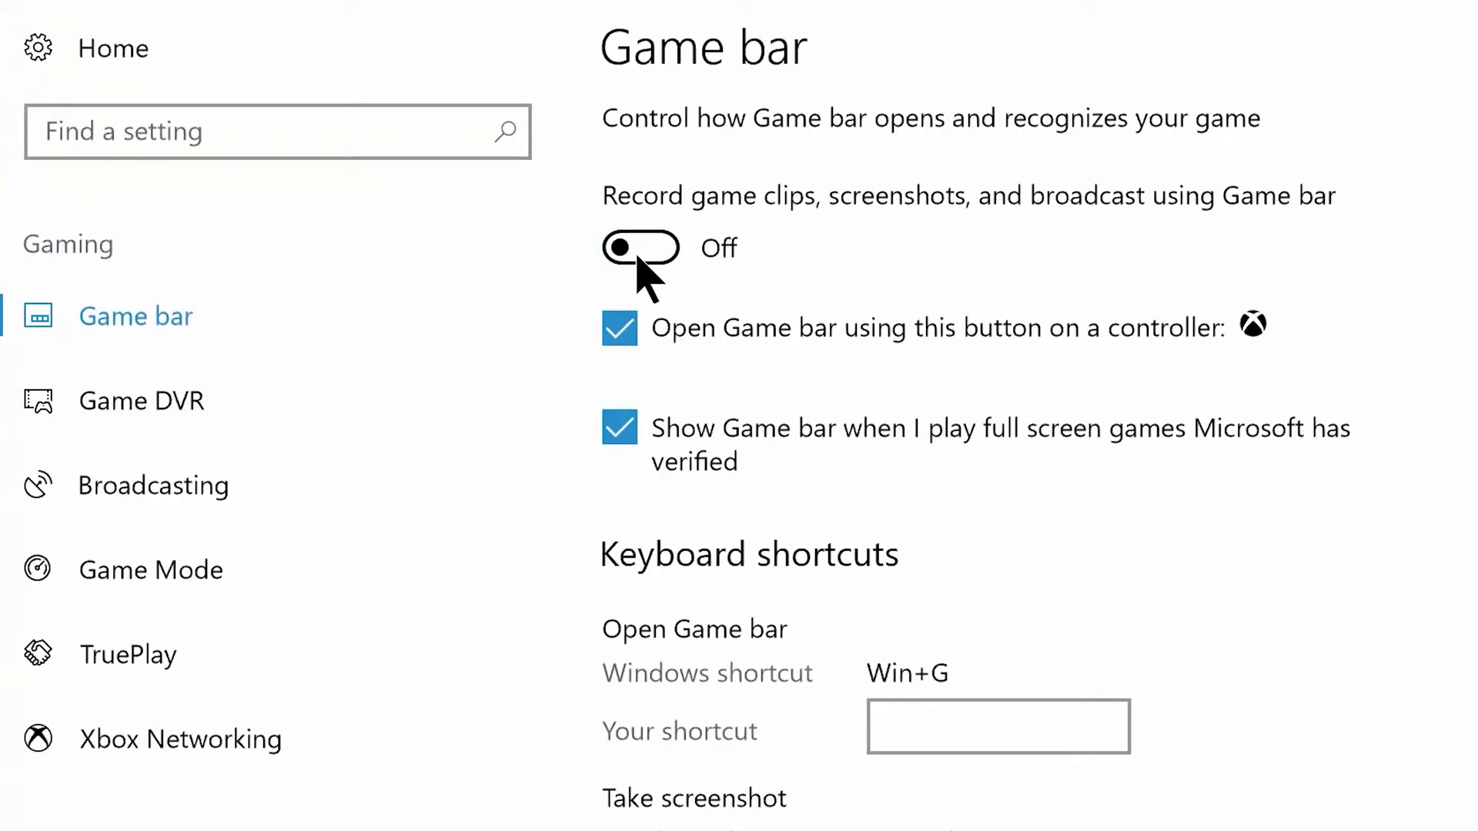
left_click(620, 425)
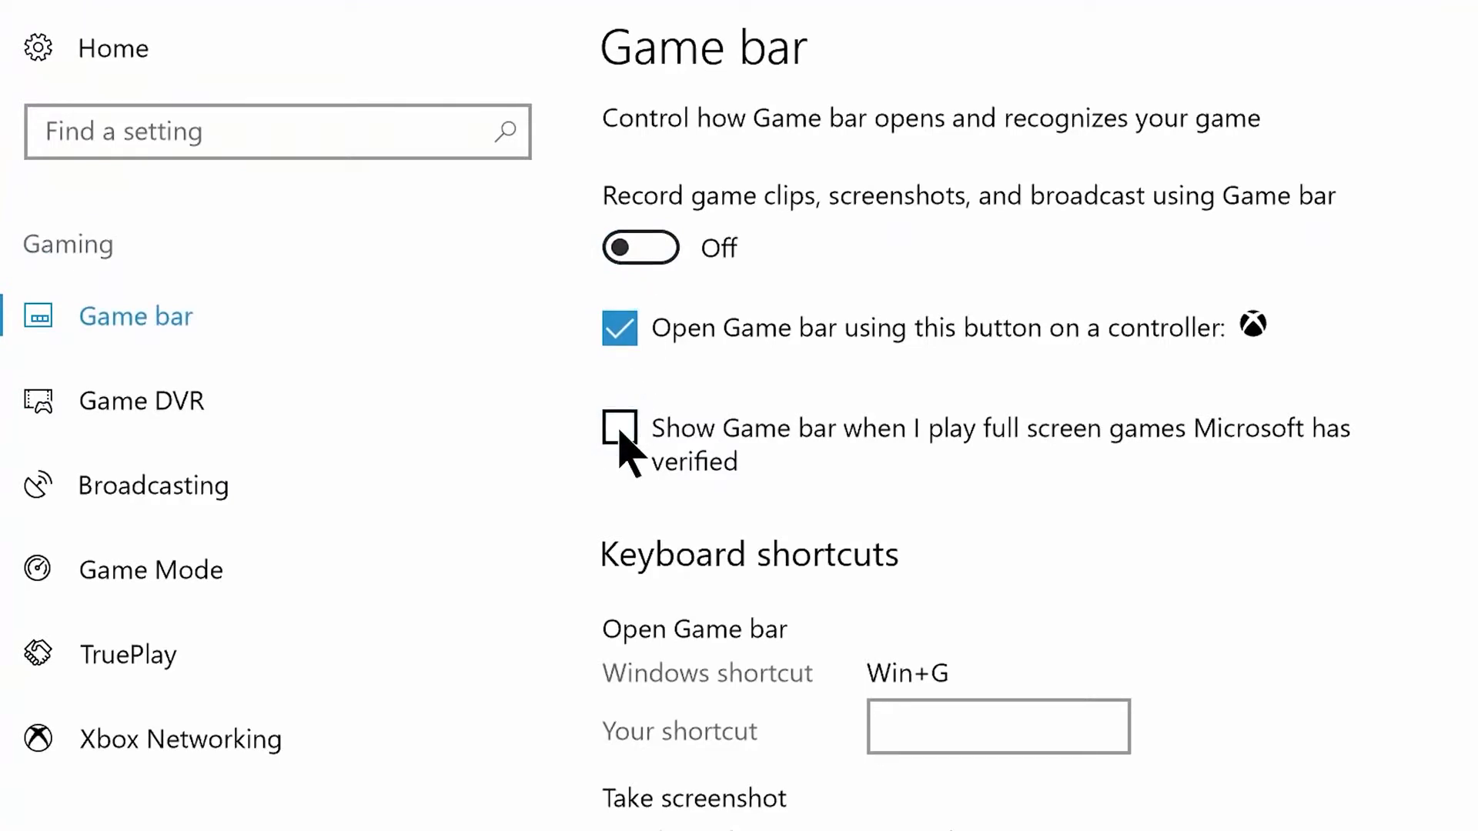
Turn off recording in the background while playing a game in the Game DVR settings
left_click(231, 400)
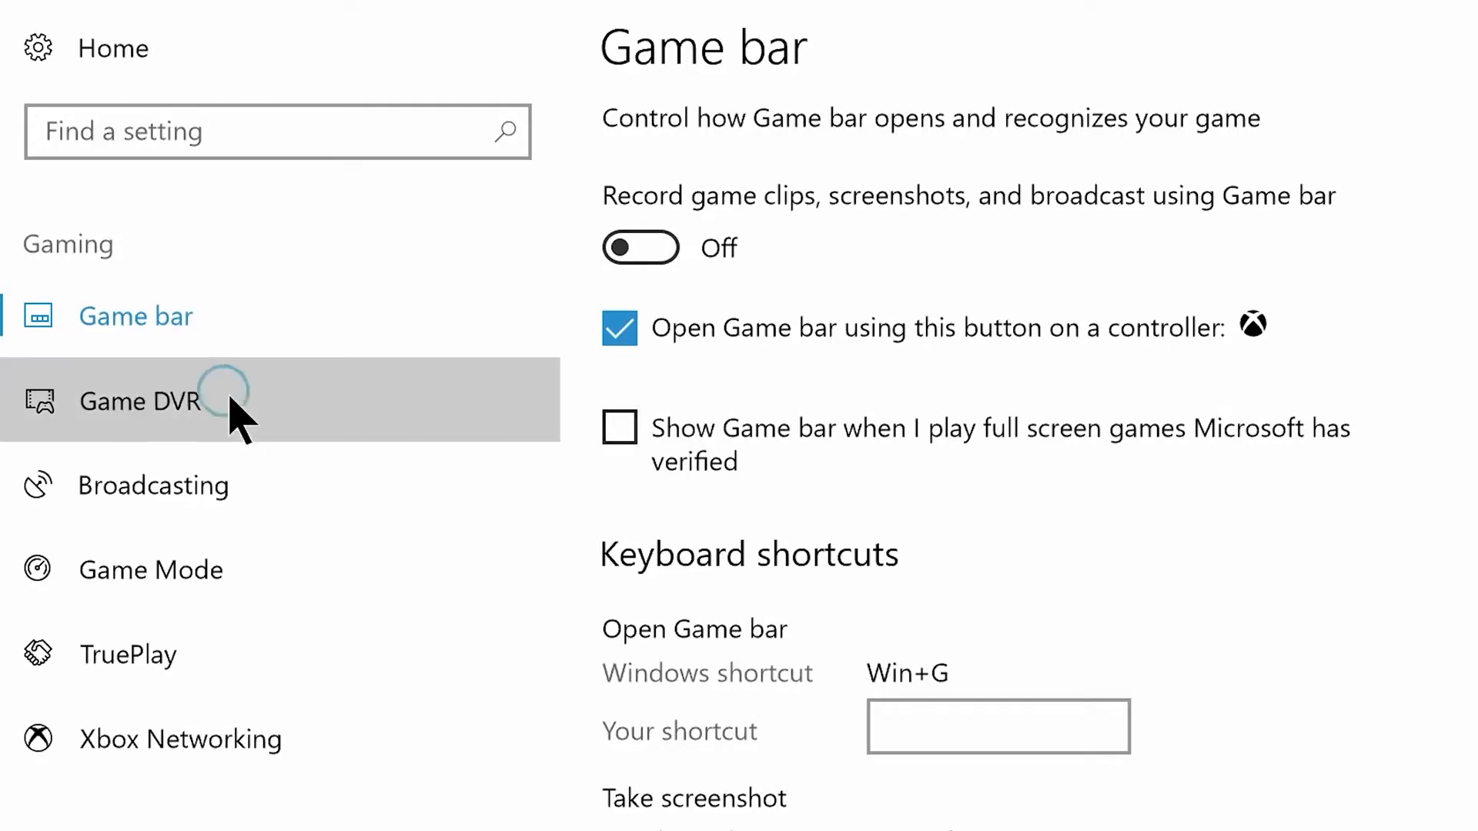
left_click(647, 699)
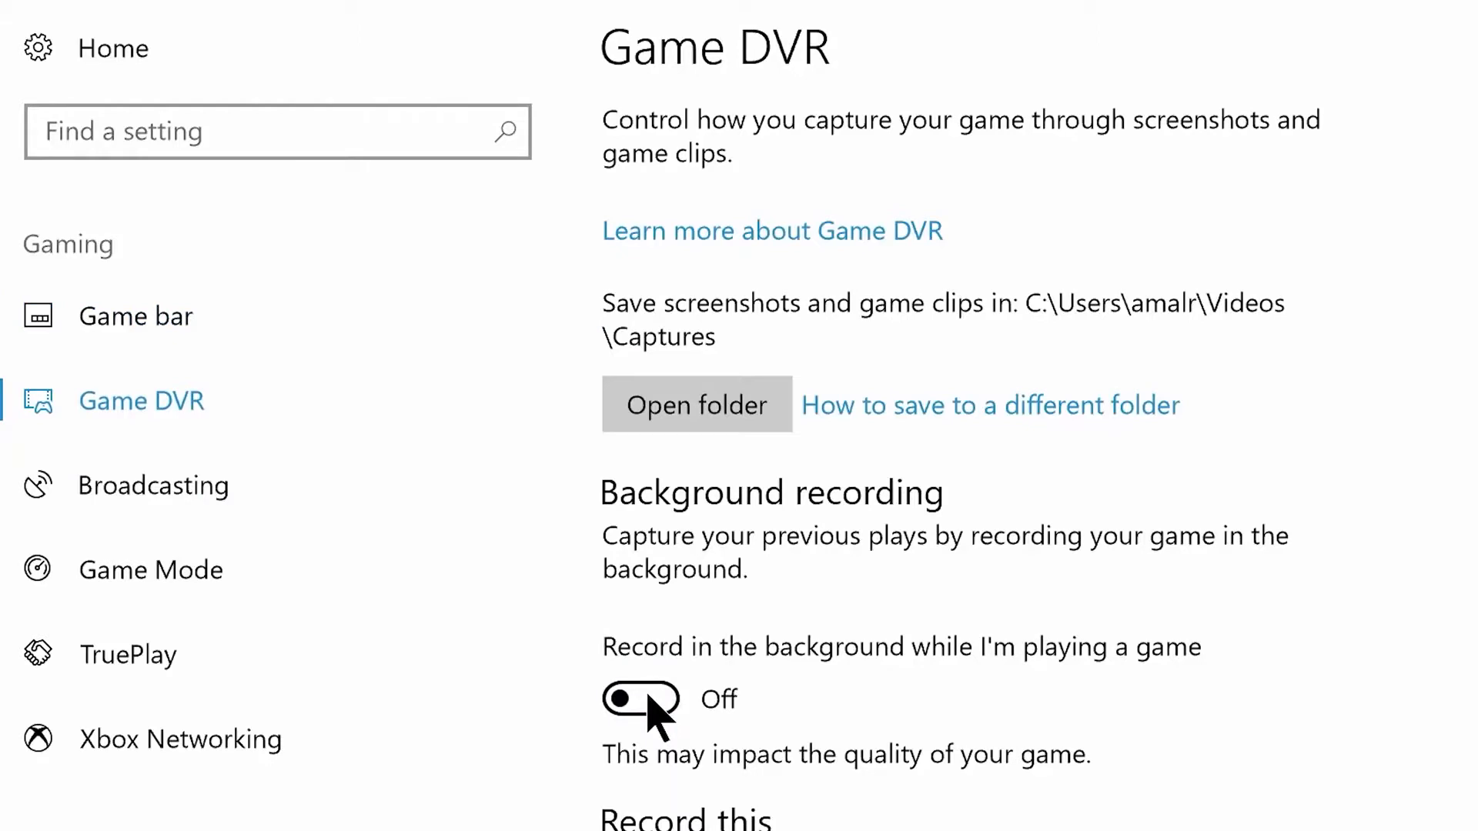
scroll(651, 704, "down", 5)
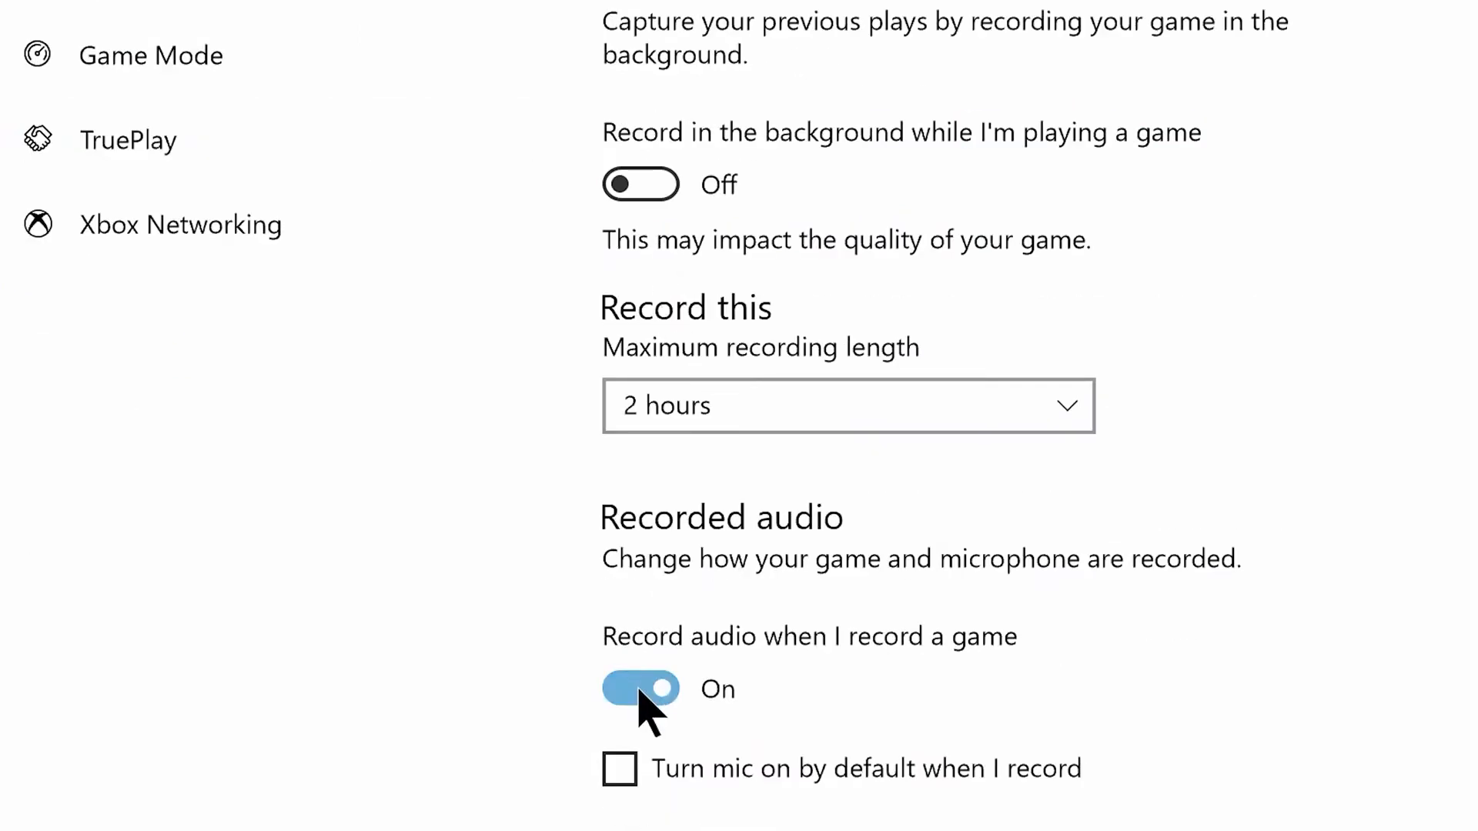
Turn off audio recording for recorded games in the Game DVR settings
left_click(643, 690)
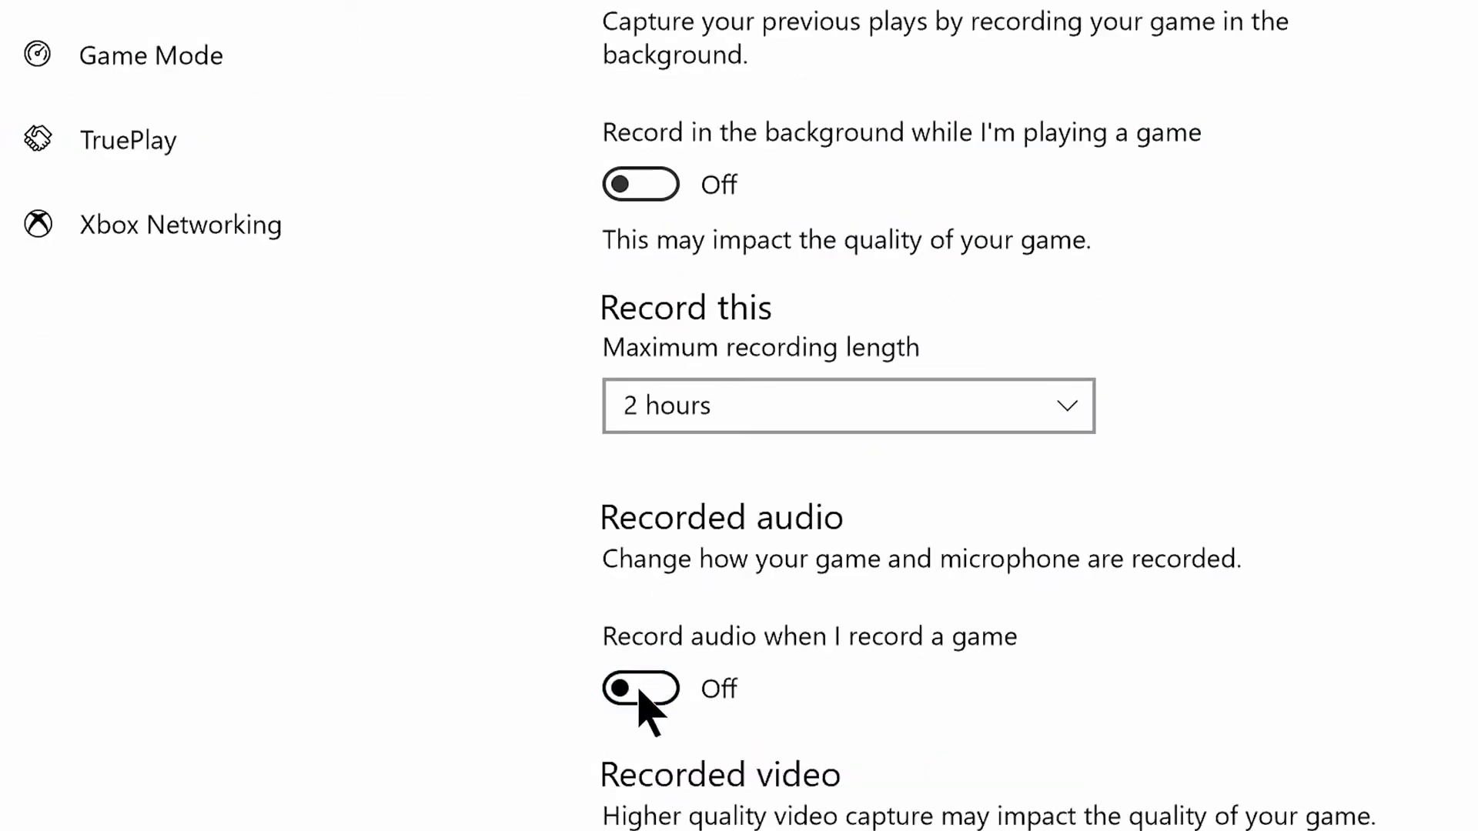
scroll(645, 712, "down", 6)
left_click(624, 745)
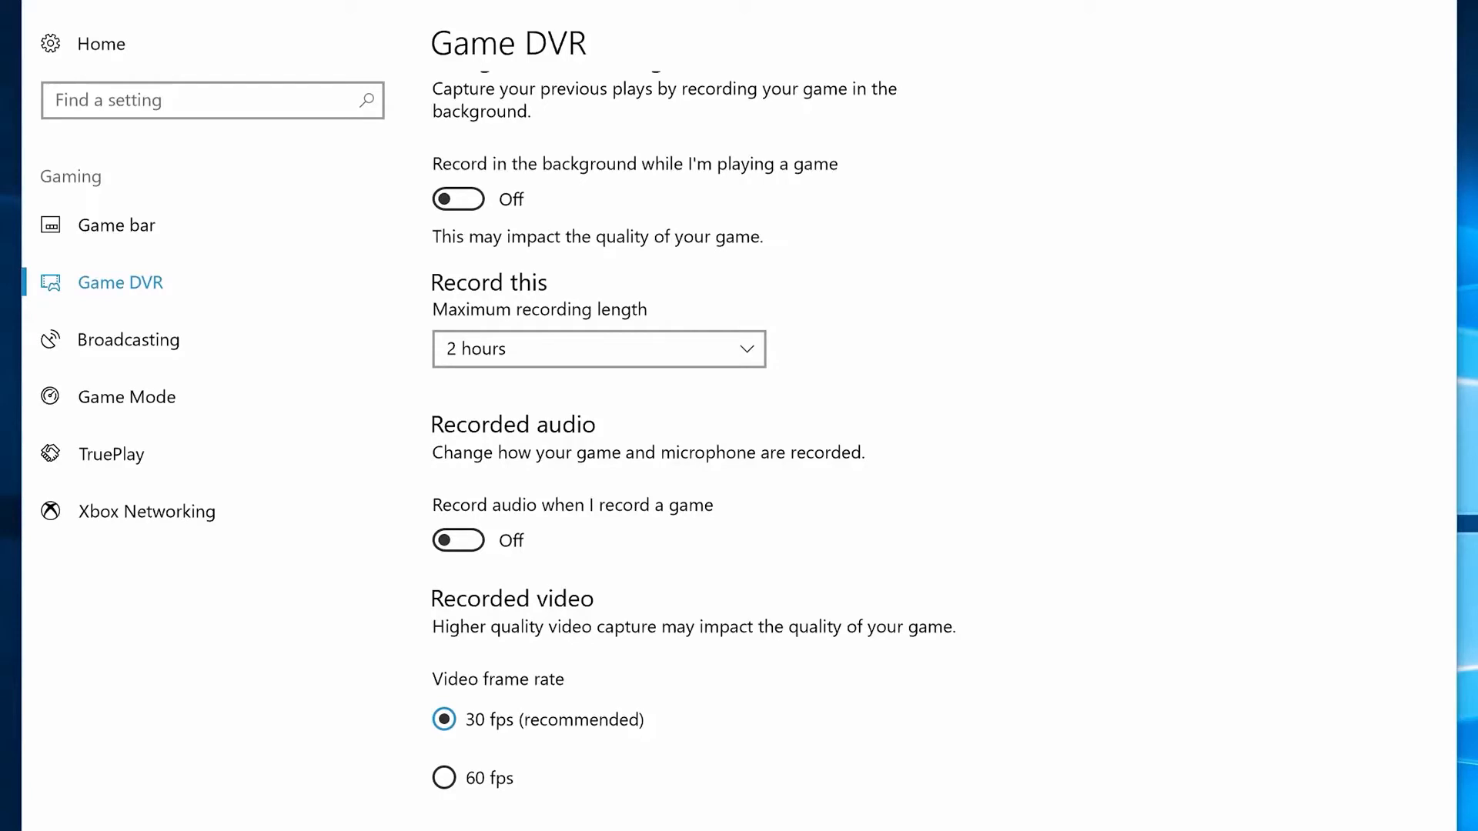
Turn off audio recording and mouse cursor capture for broadcasts, and switch off TruePlay in the gaming settings
left_click(197, 344)
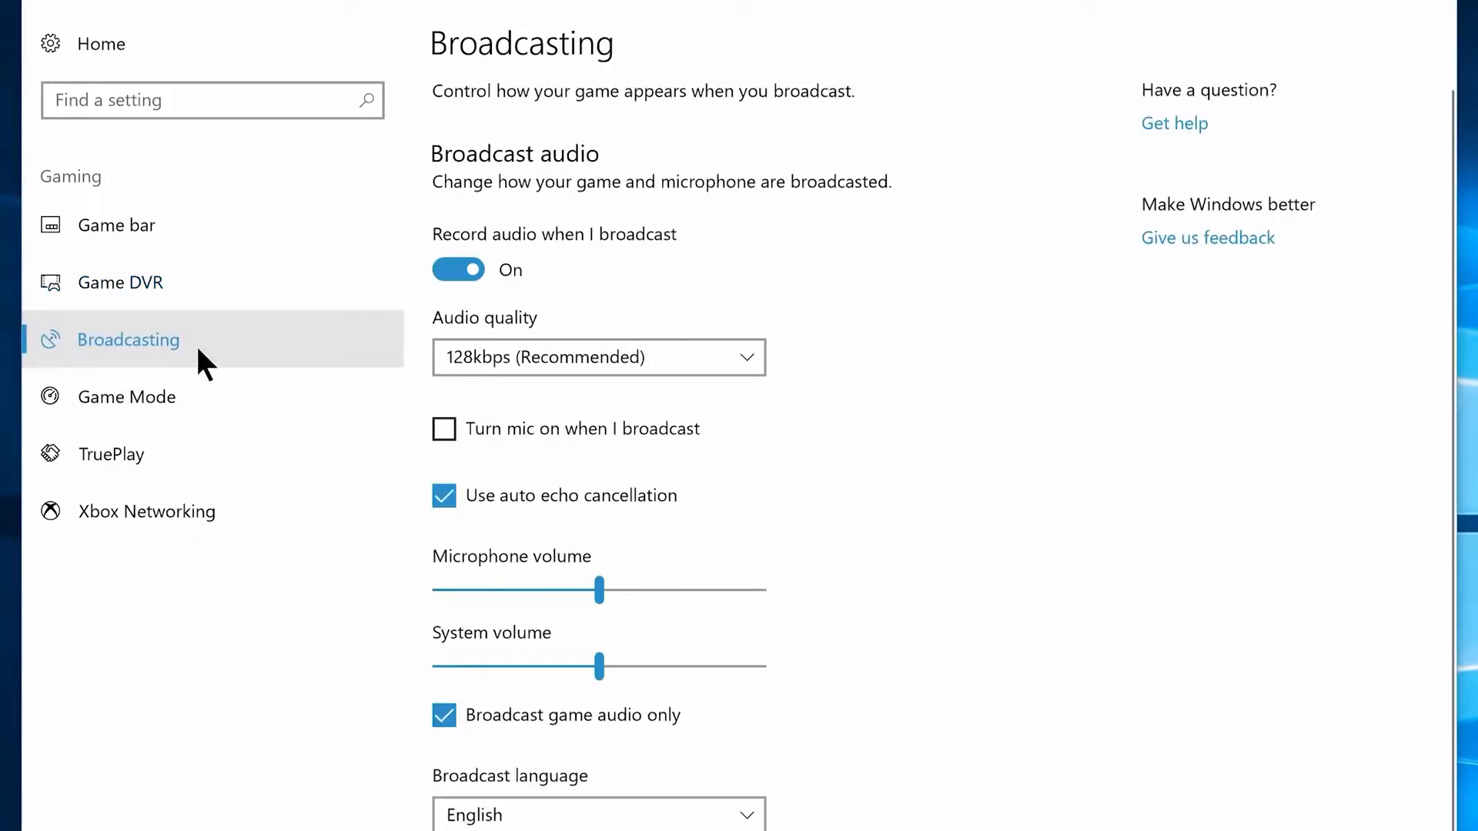
left_click(452, 272)
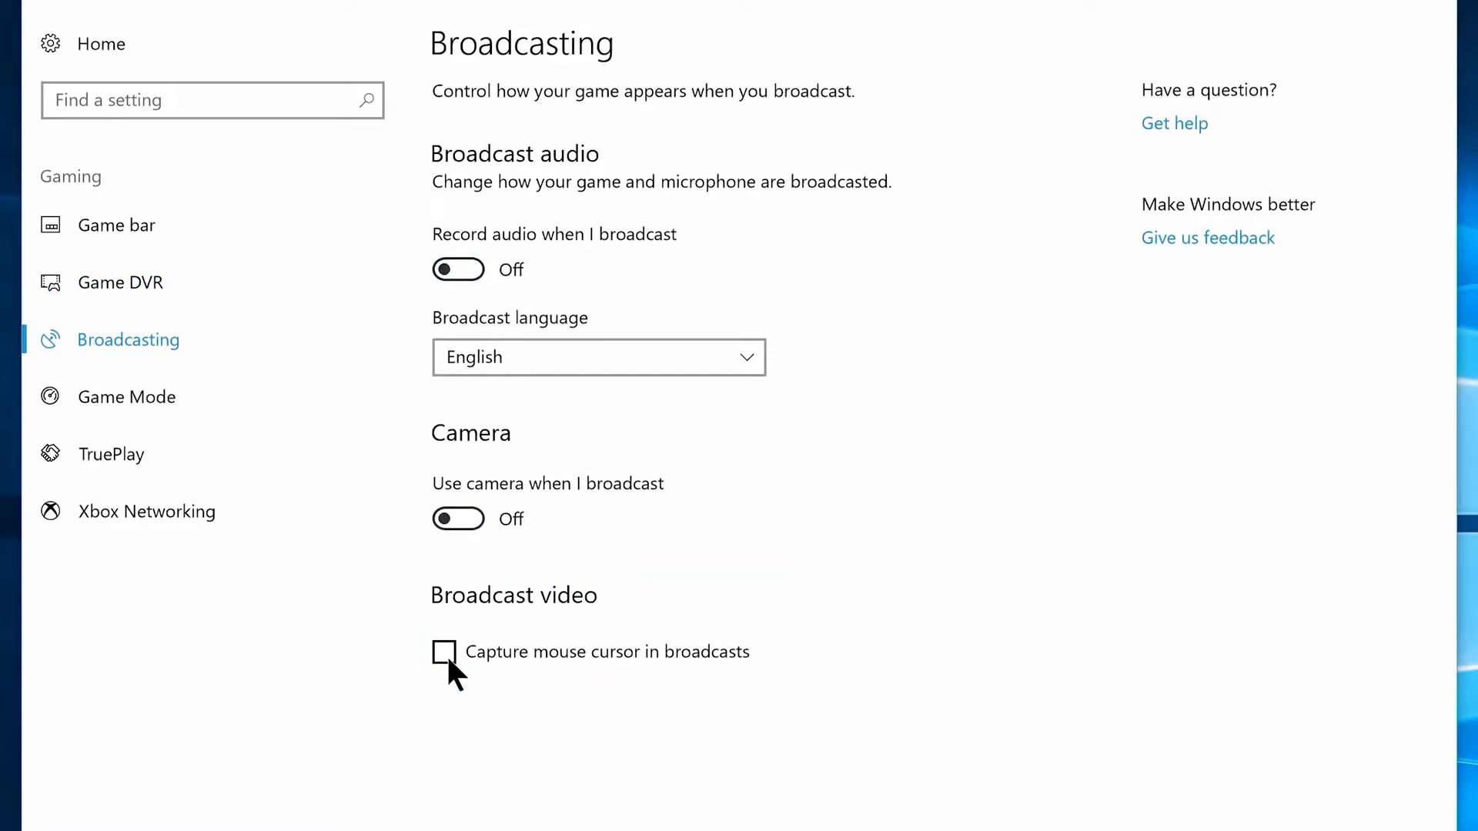
left_click(209, 461)
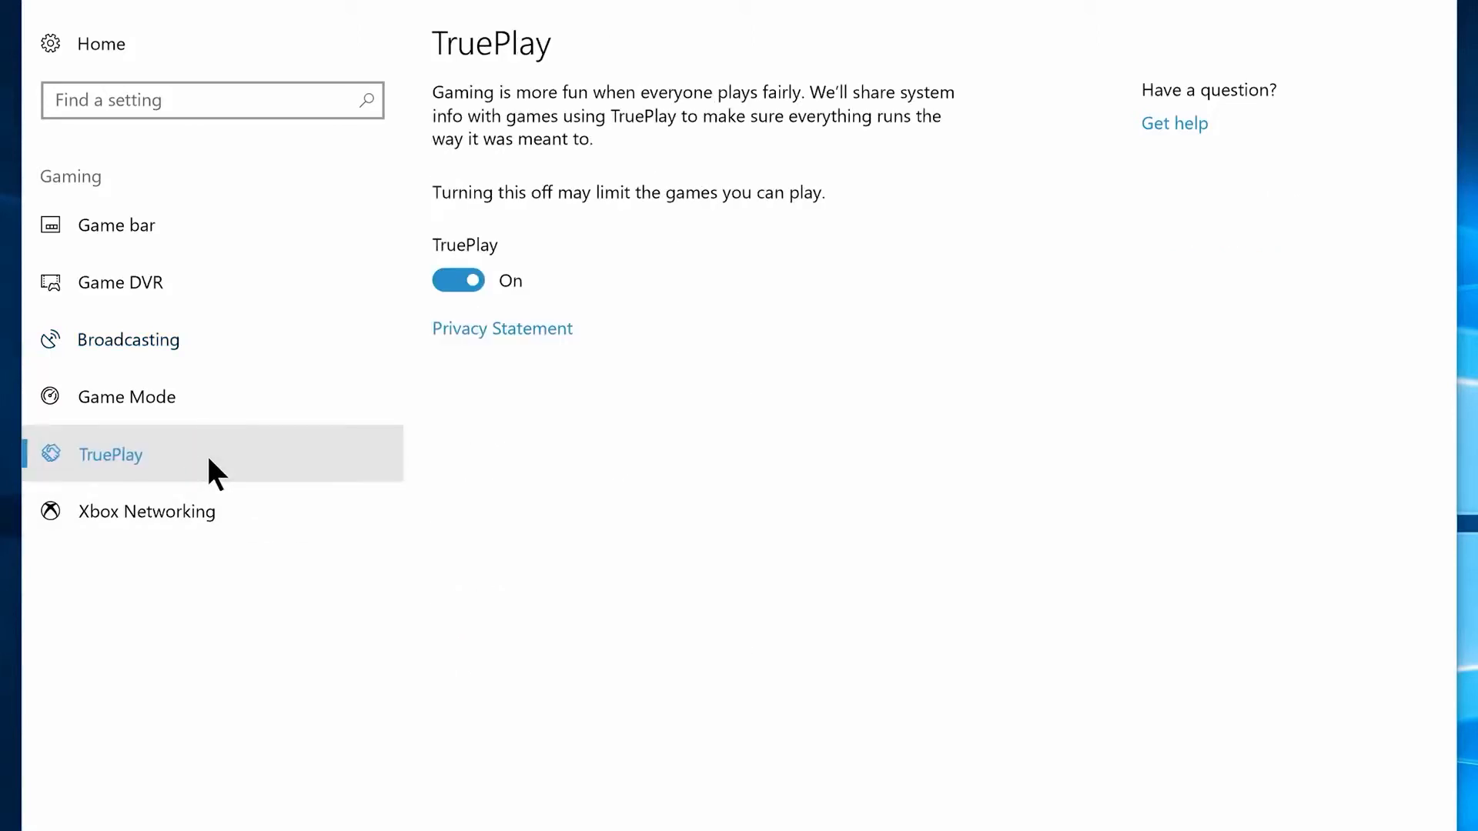
left_click(450, 281)
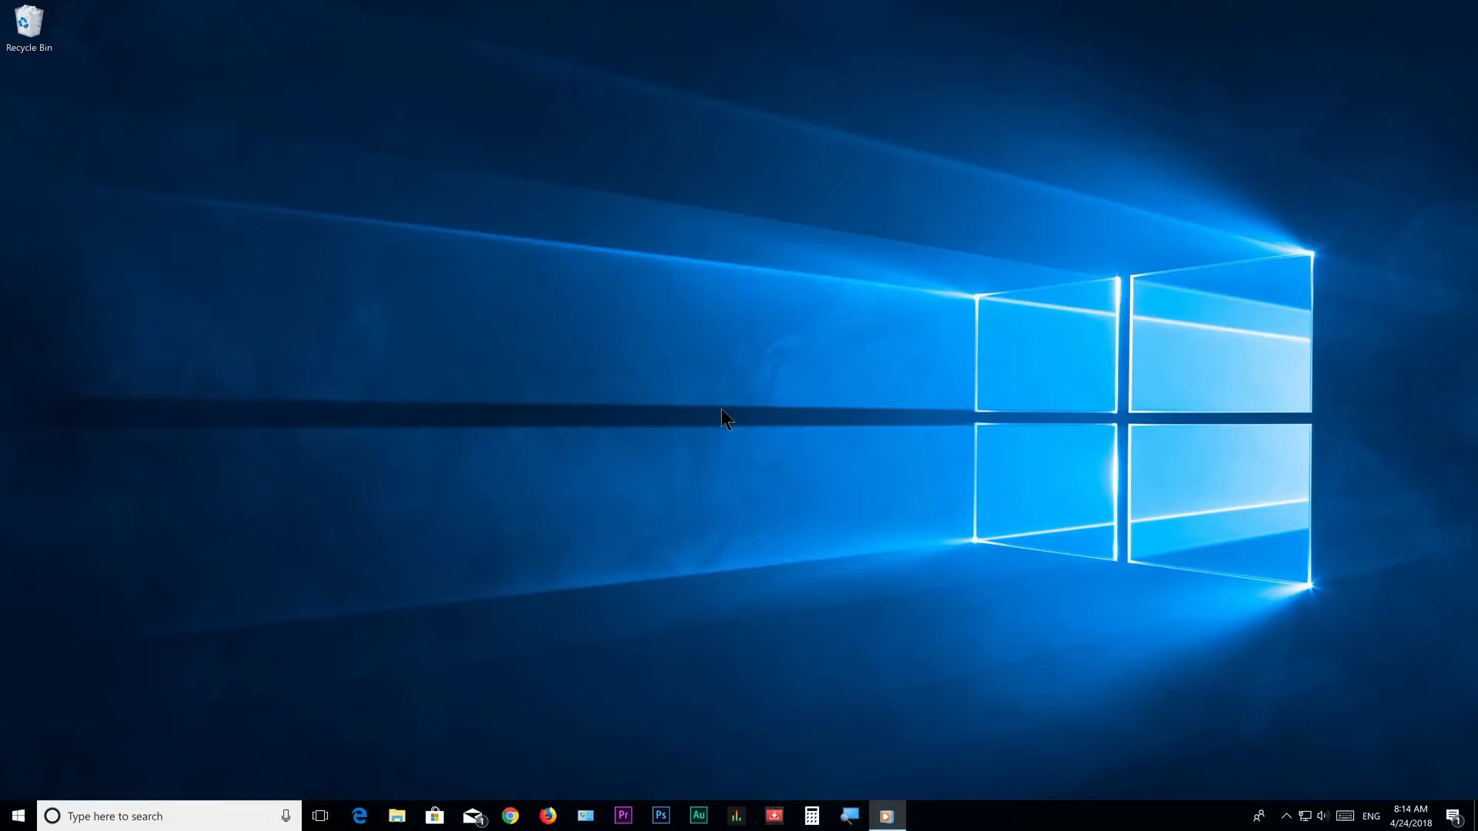
Find and open Defragment and Optimize Drives, and start optimizing the C: drive
left_click(19, 813)
type("Def")
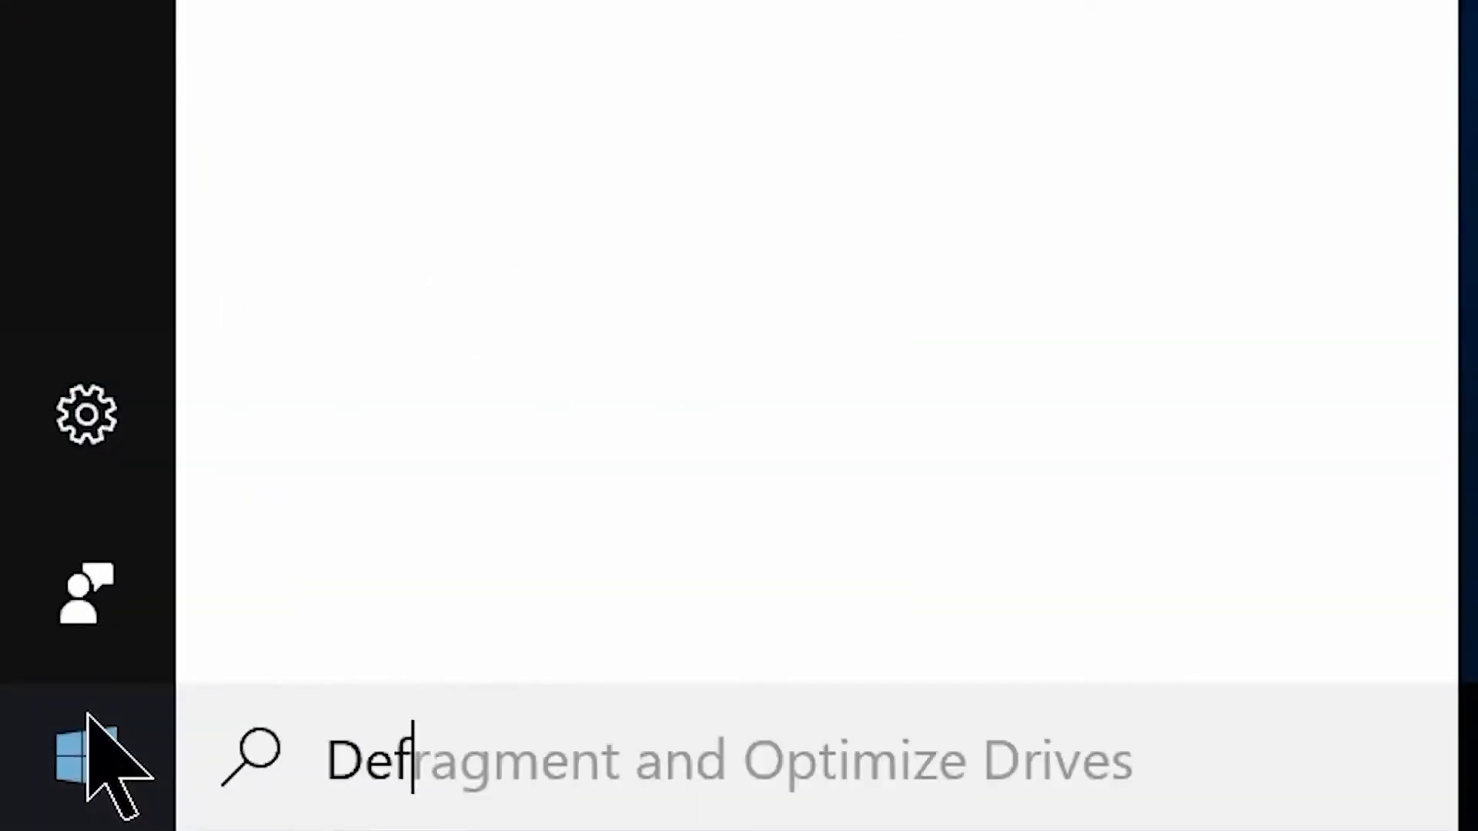
type("ragment and optimize drives")
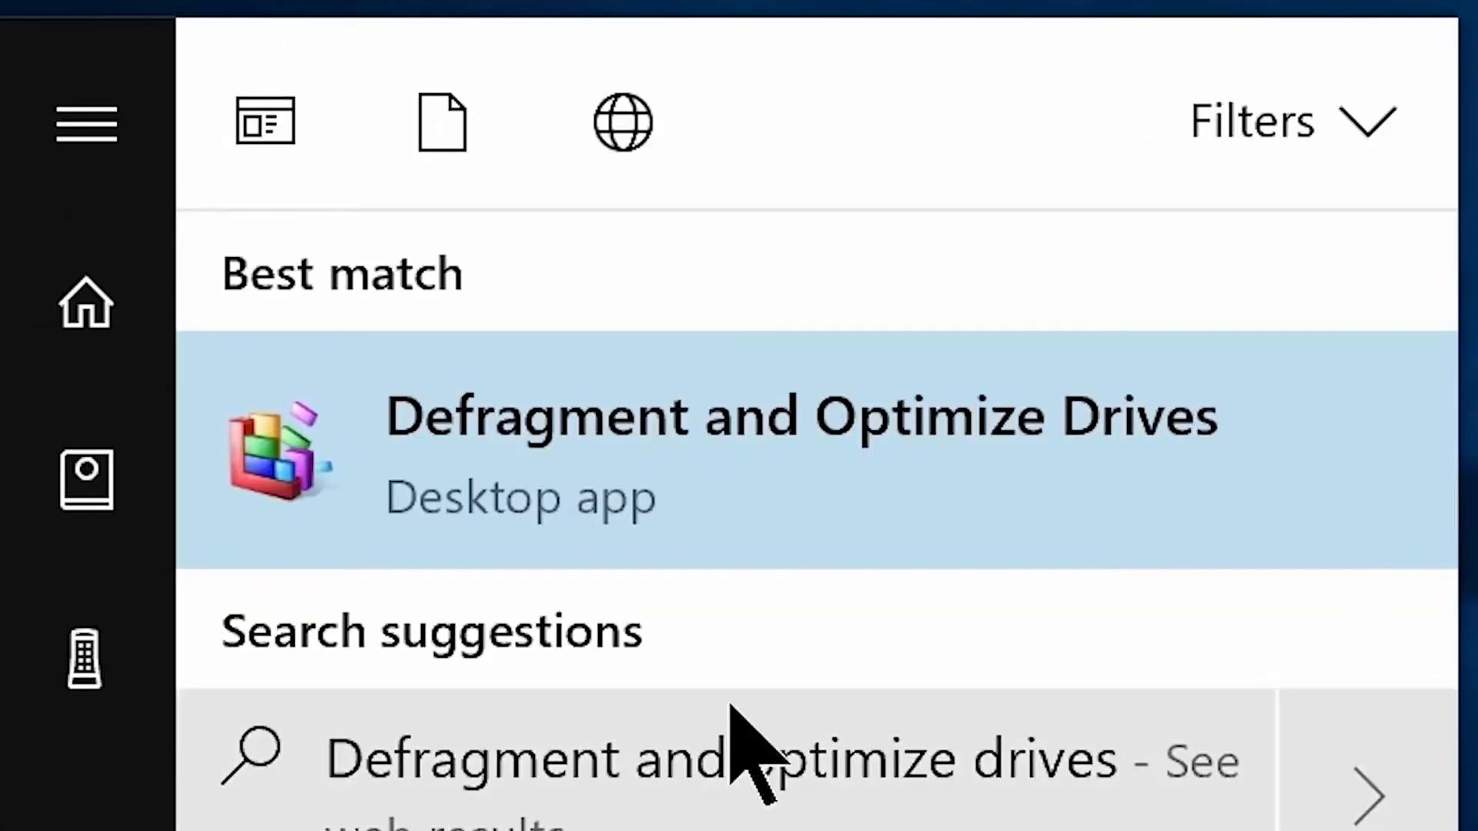
left_click(758, 473)
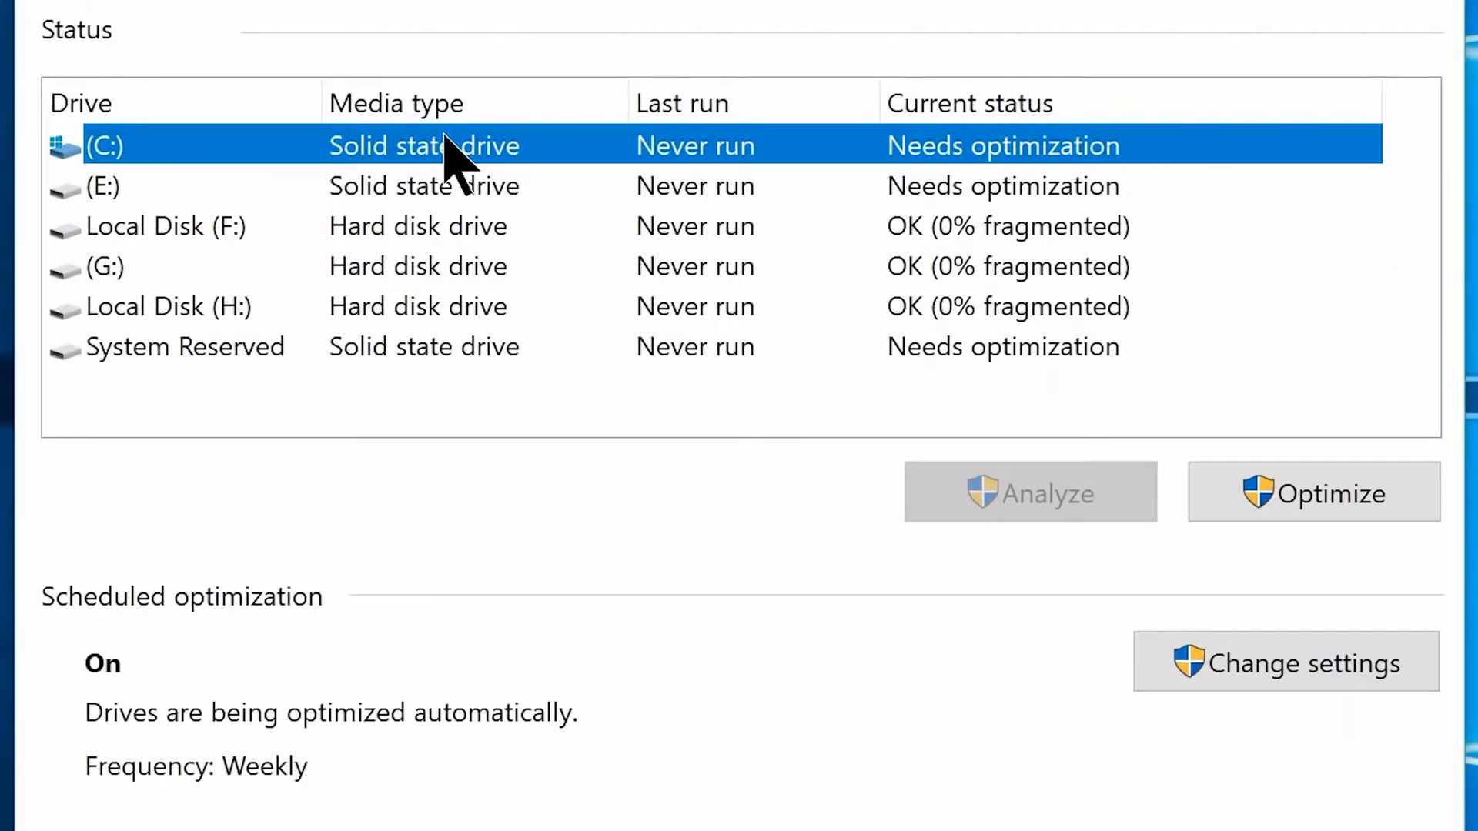
left_click(1315, 496)
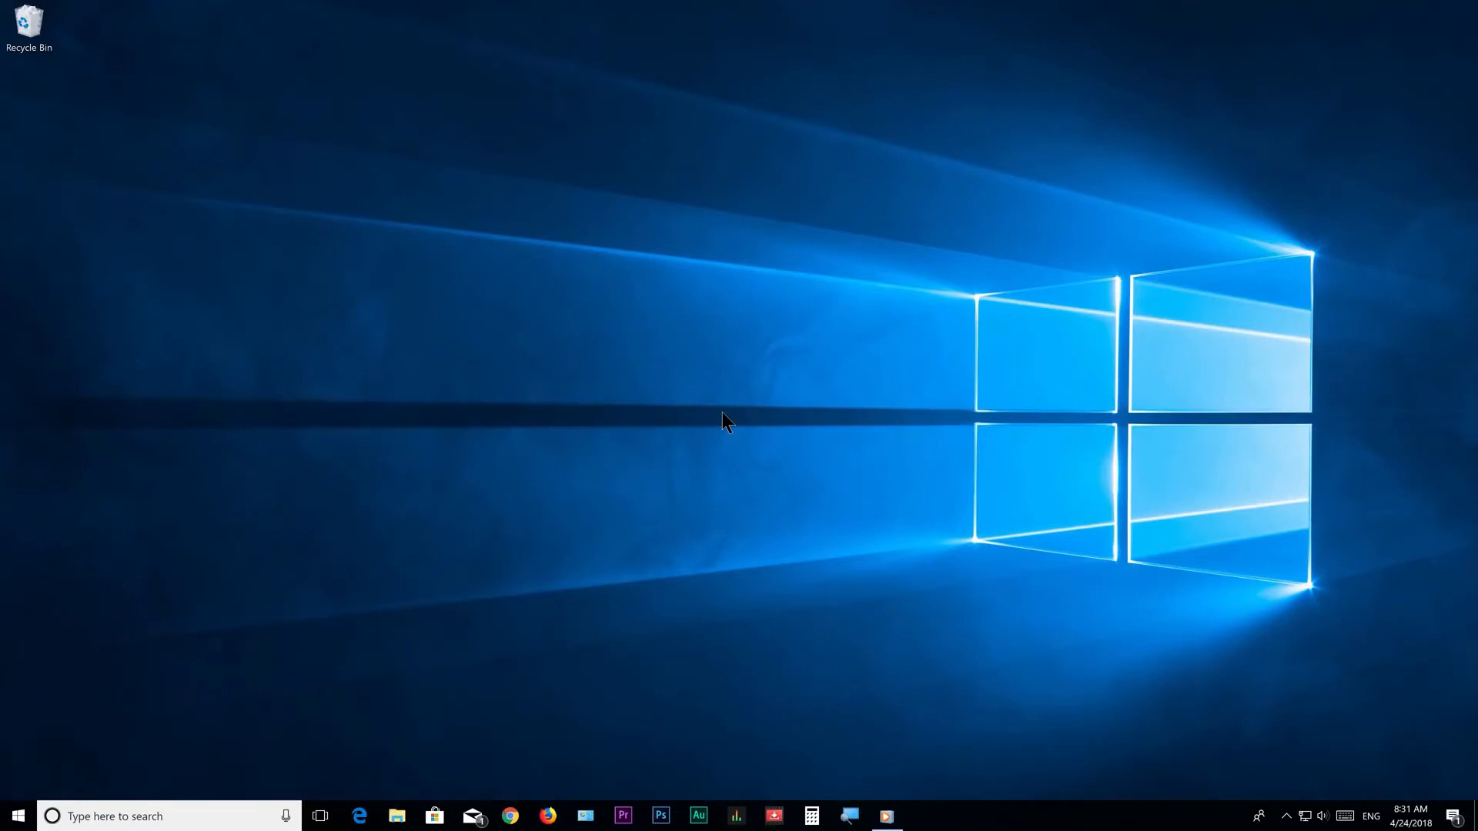
Open the startup programs list in Task Manager and disable µTorrent
right_click(1014, 820)
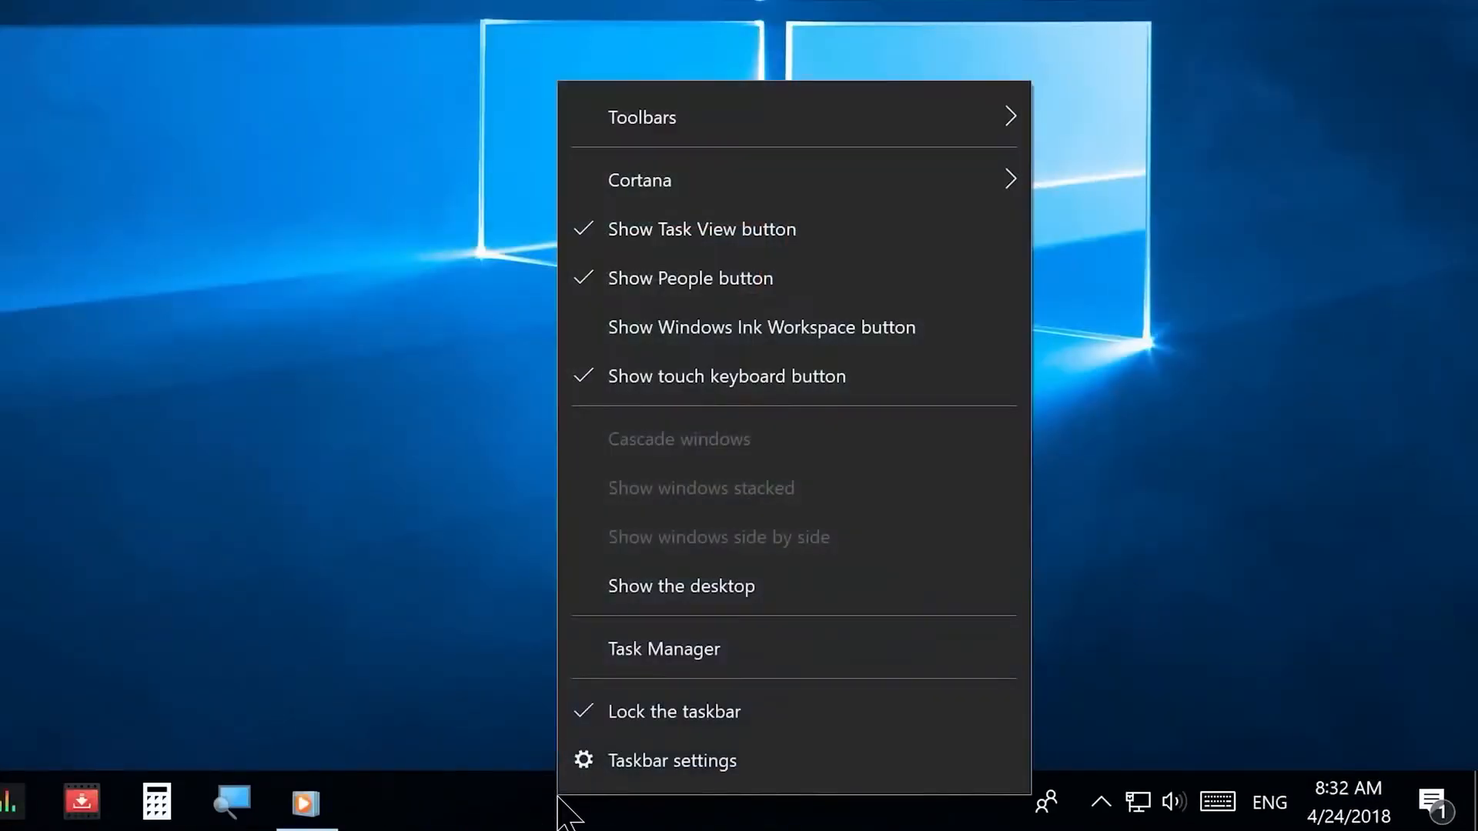
left_click(1047, 743)
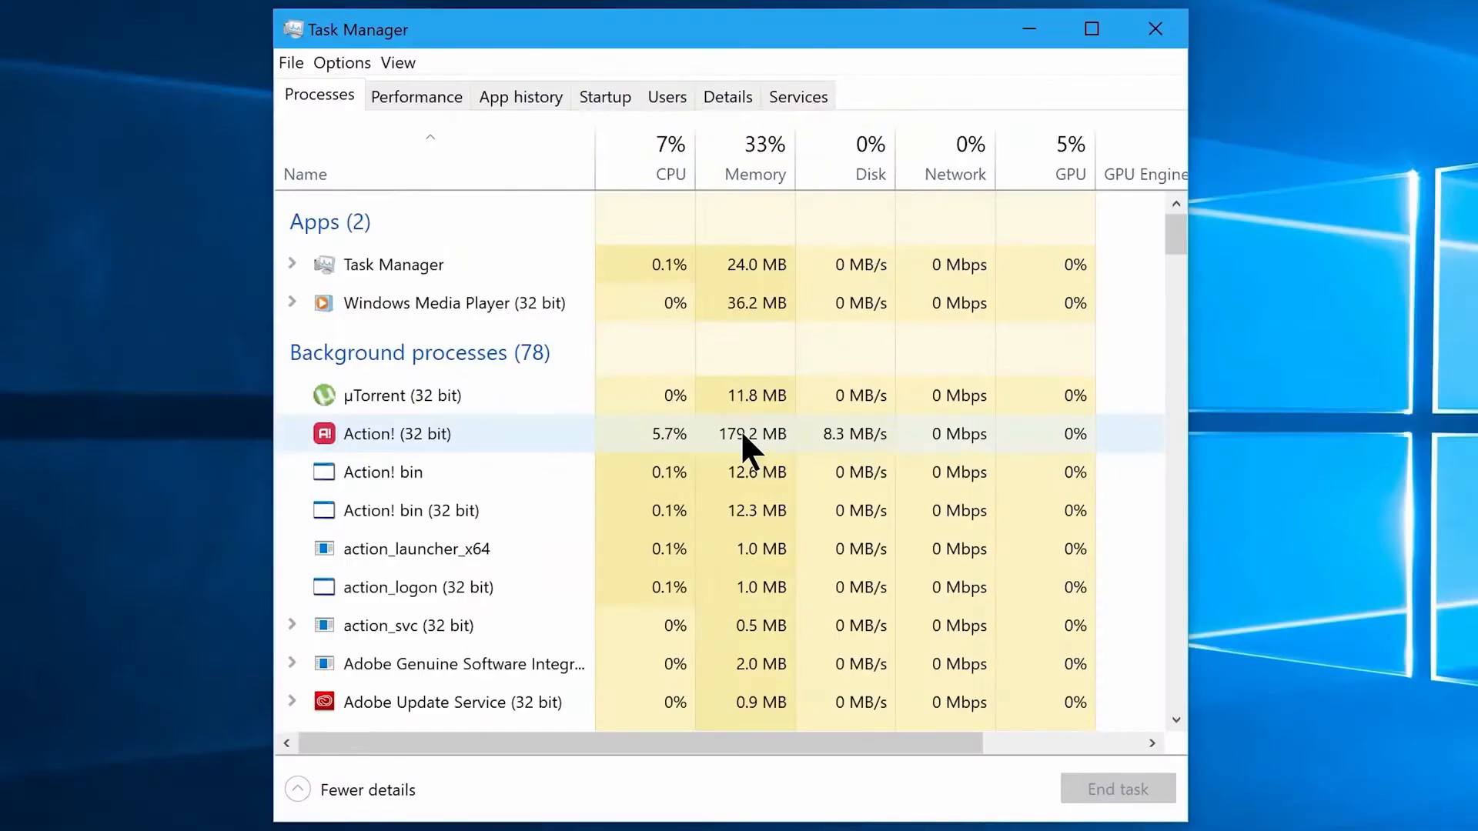
left_click(603, 96)
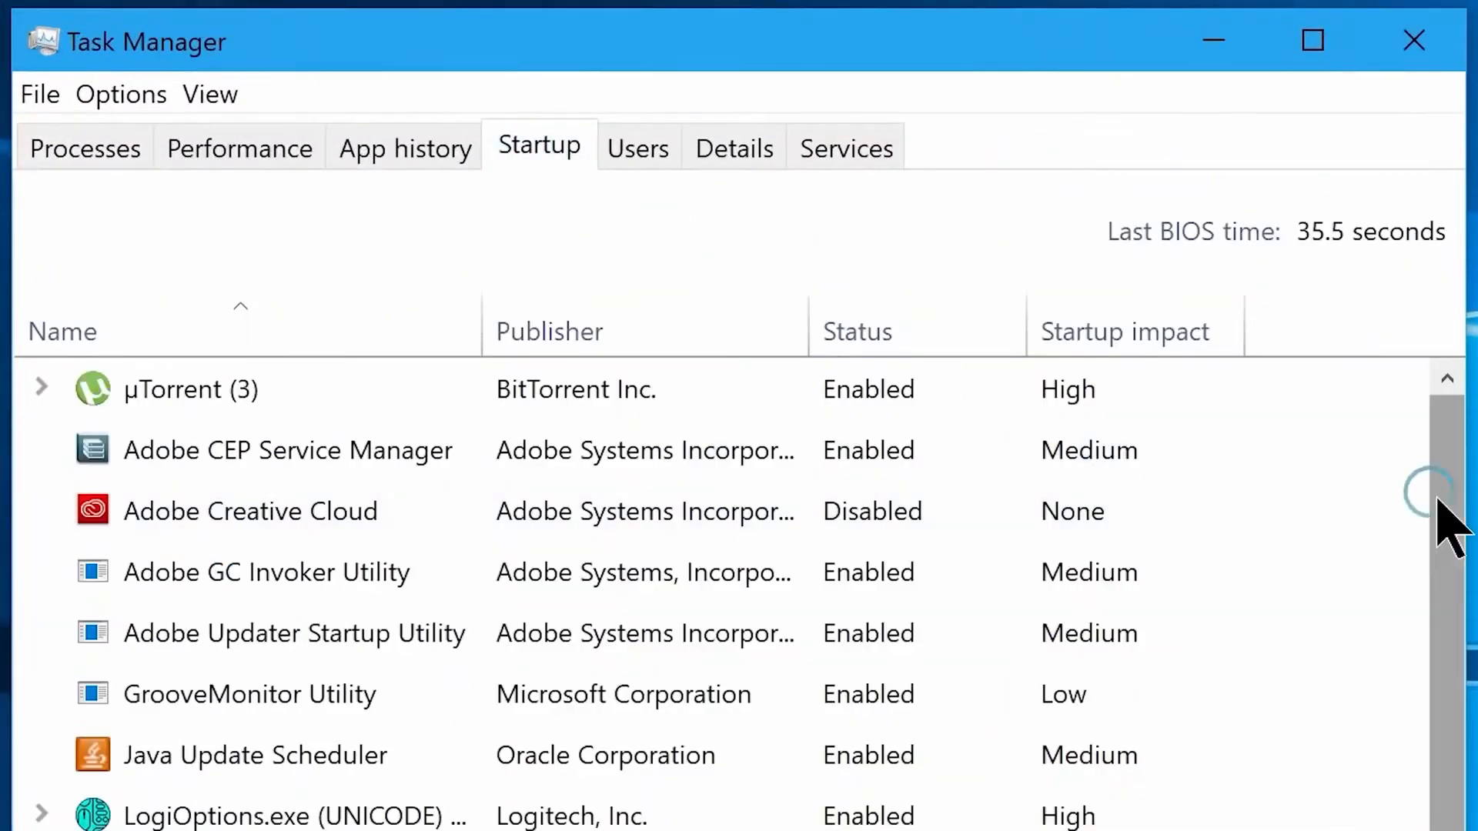
mouse_move(1436, 495)
left_mouse_down()
mouse_move(1444, 561)
mouse_move(1446, 472)
left_mouse_up()
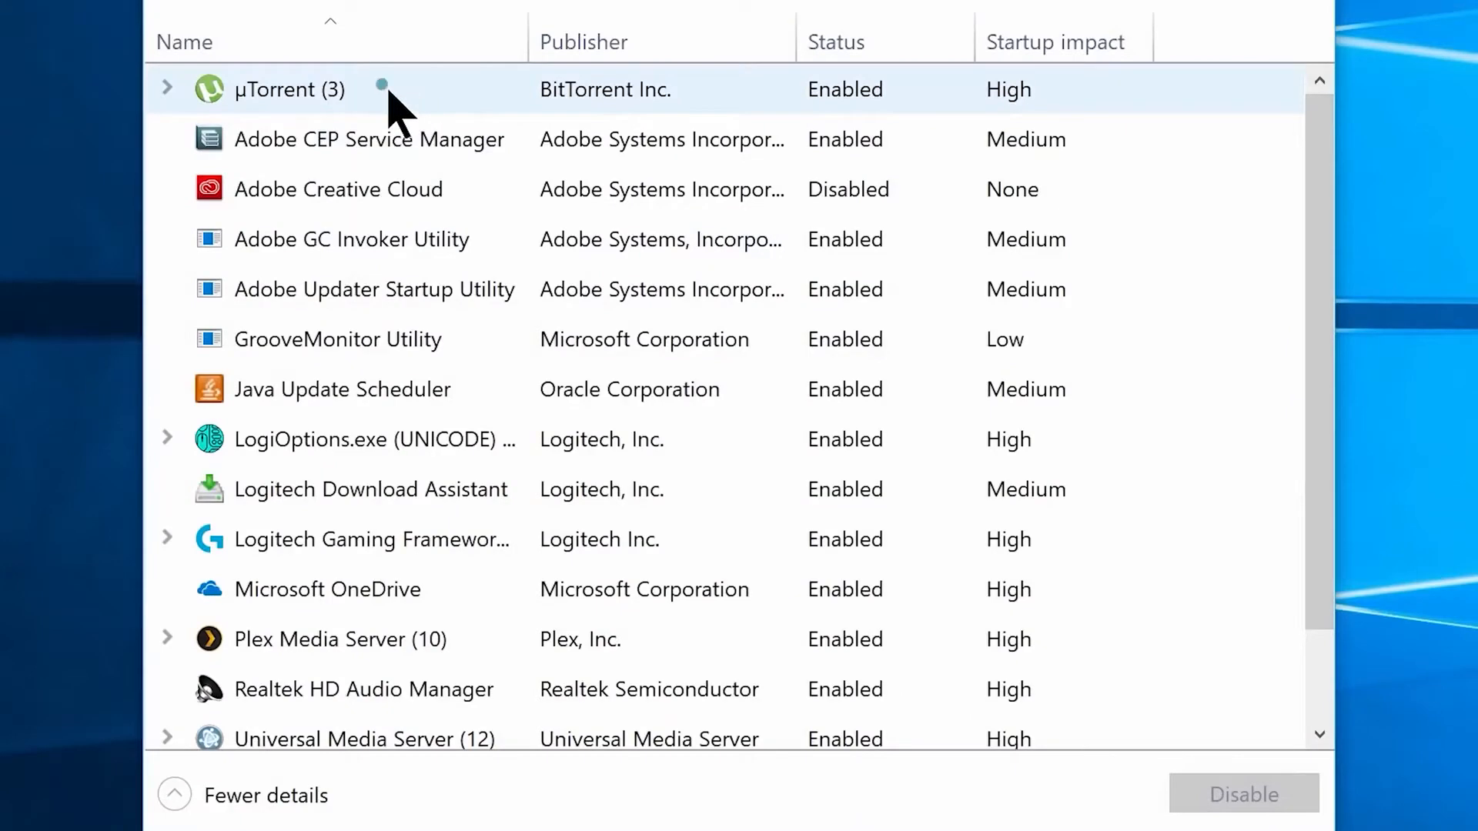
left_click(388, 92)
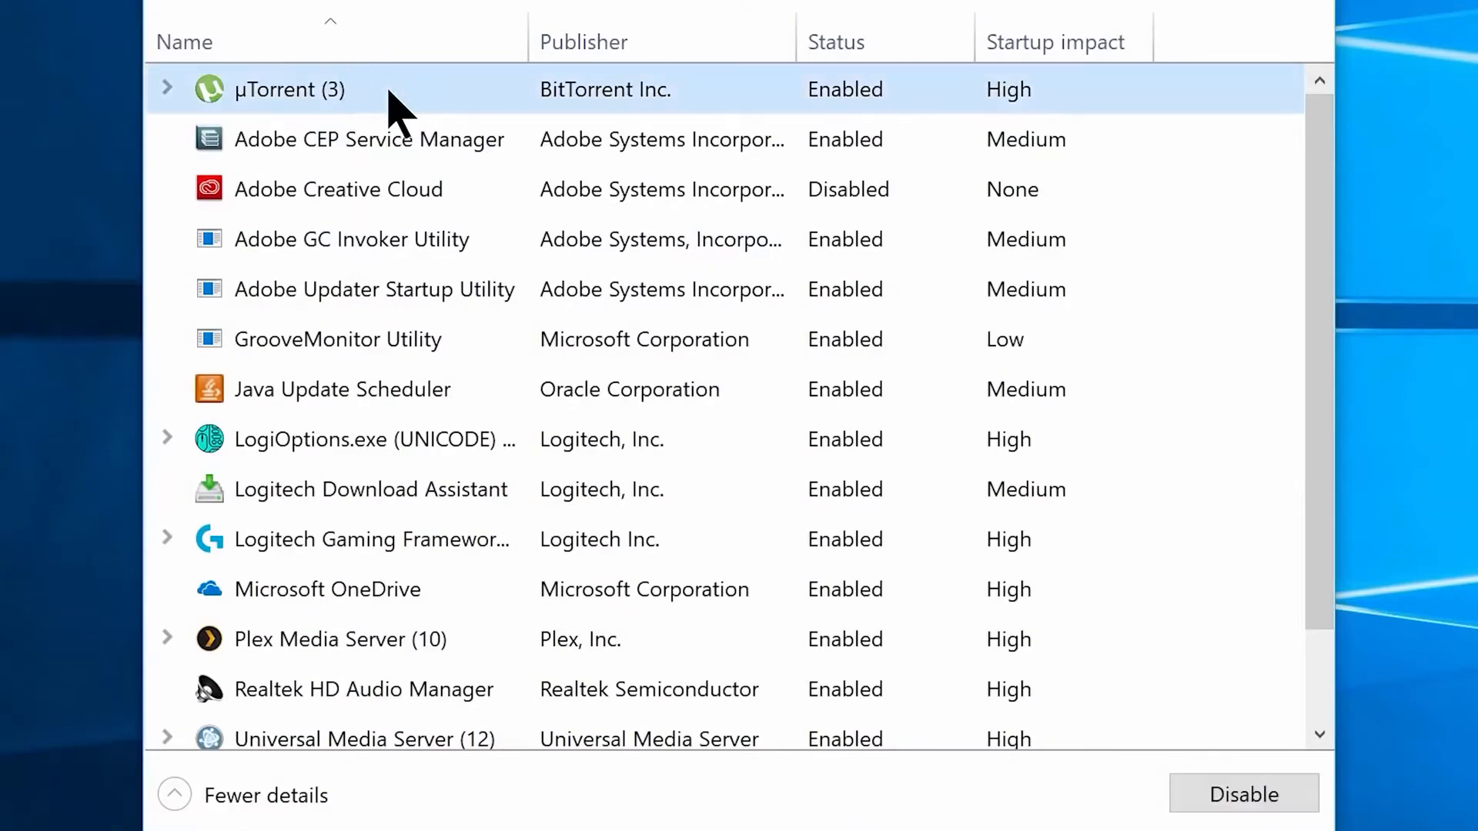
left_click(1220, 804)
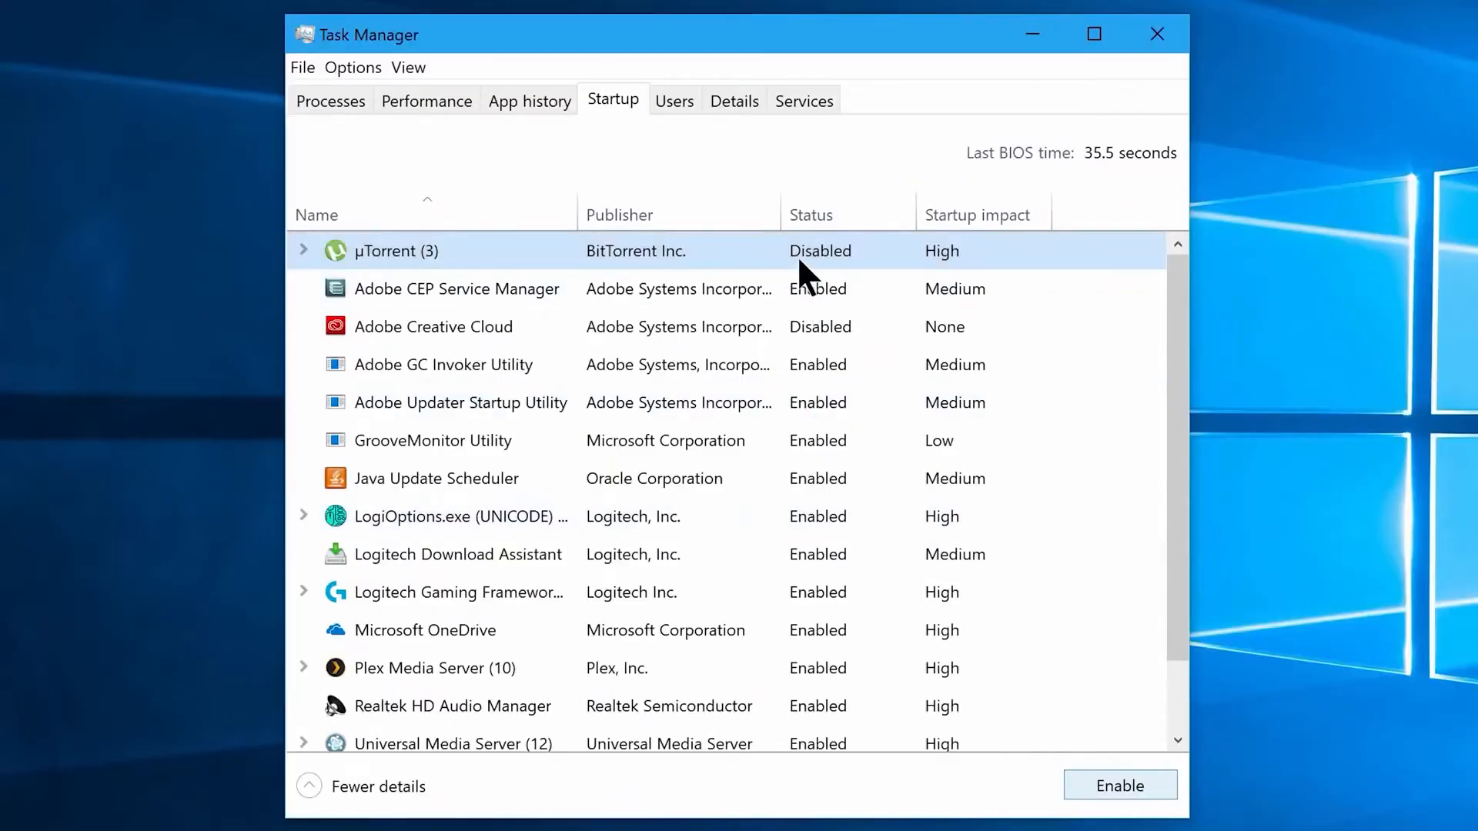
Disable Adobe CEP Service Manager, Adobe GC Invoker Utility, Adobe Updater Startup Utility, GrooveMonitor Utility and Java Update Scheduler at startup
left_click(808, 289)
left_click(1120, 786)
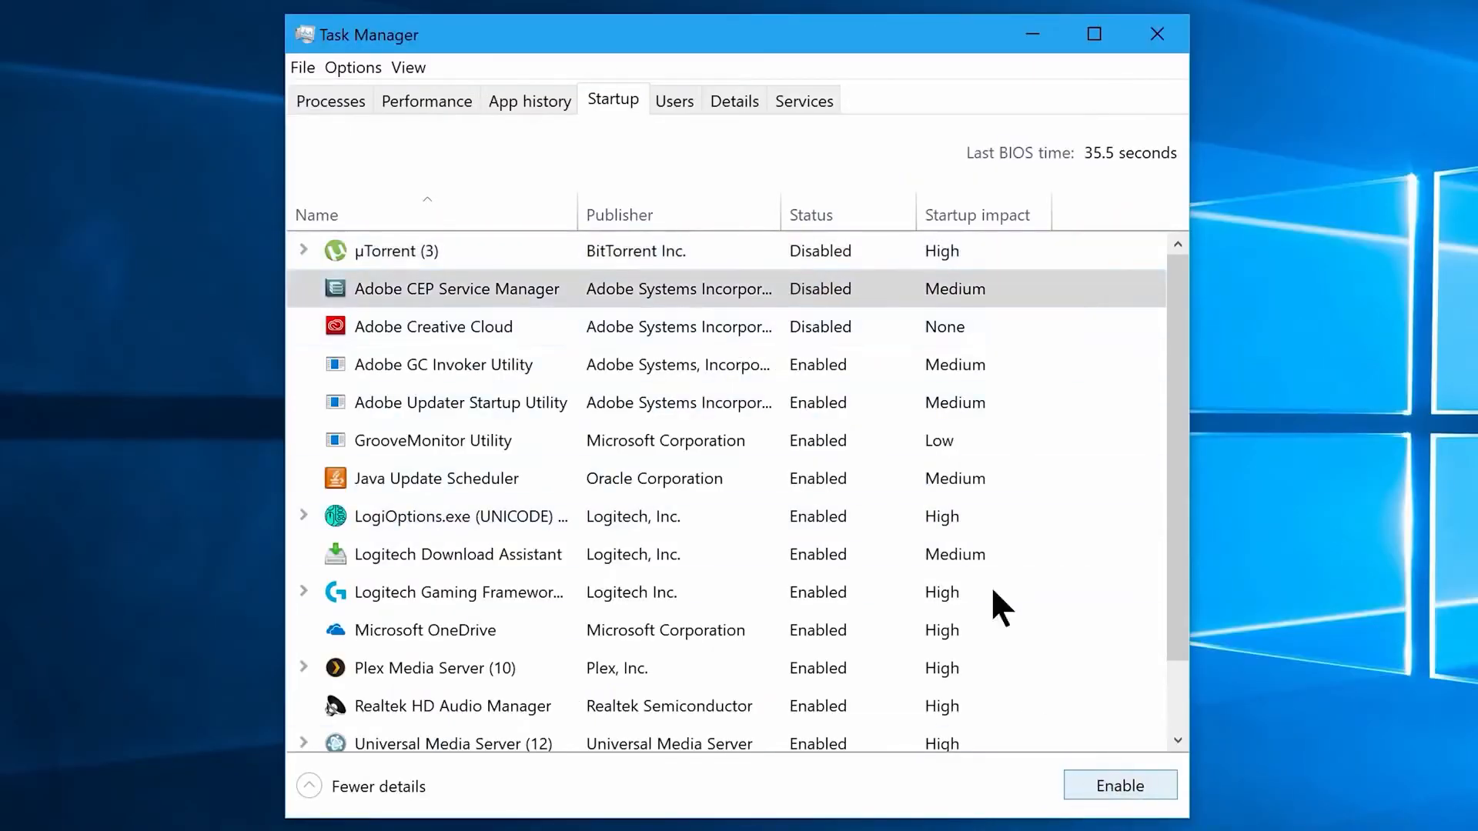
left_click(704, 375)
left_click(1101, 785)
left_click(735, 404)
left_click(1100, 786)
left_click(708, 445)
left_click(1101, 786)
right_click(769, 477)
left_click(785, 519)
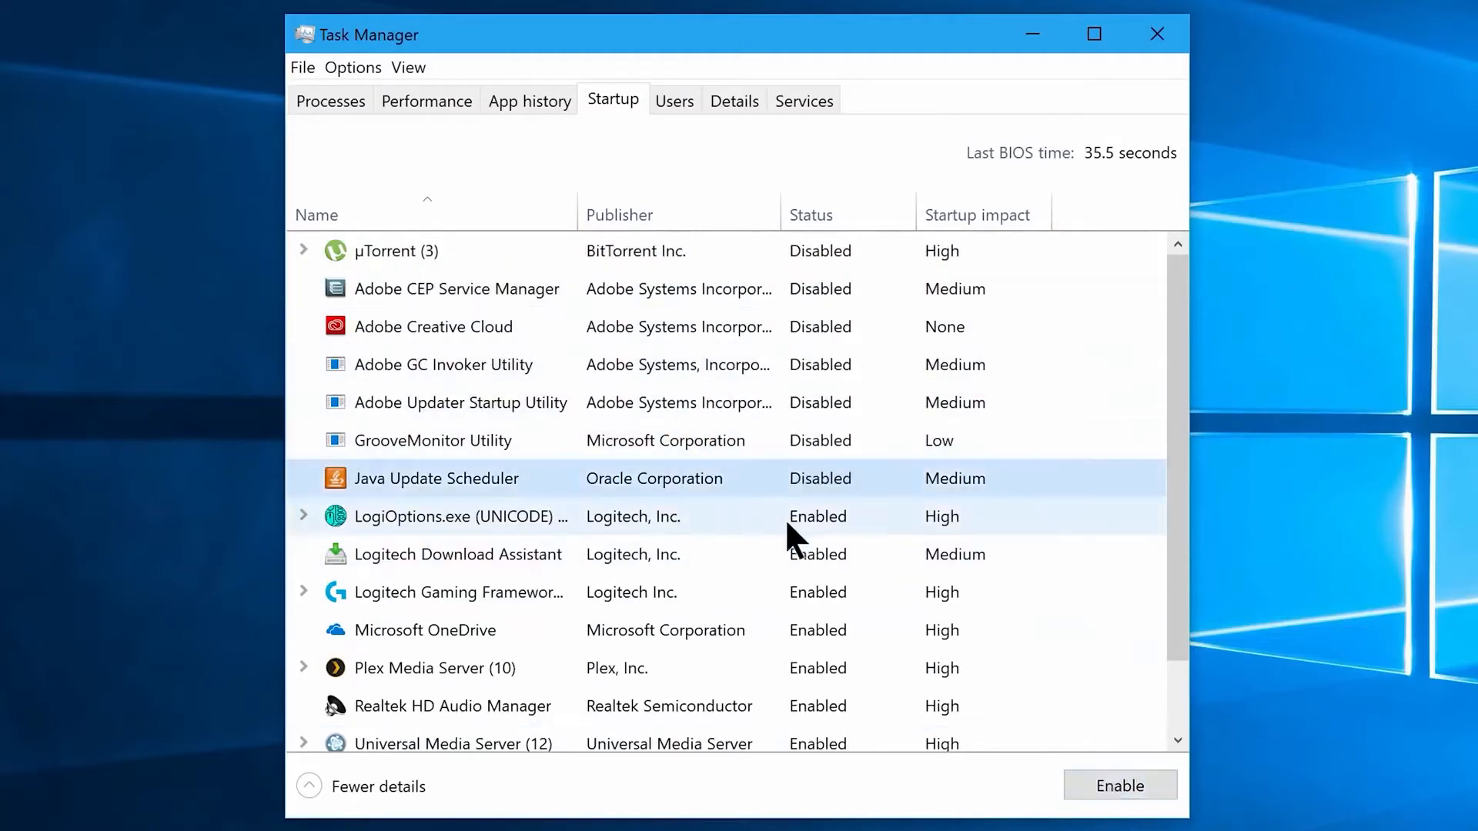
Disable the startup entries LogiOptions, Logitech Download Assistant, Logitech Gaming Framework, Microsoft OneDrive and Plex Media Server
left_click(1083, 779)
left_click(838, 595)
left_click(1081, 781)
left_click(869, 634)
left_click(1077, 781)
left_click(870, 668)
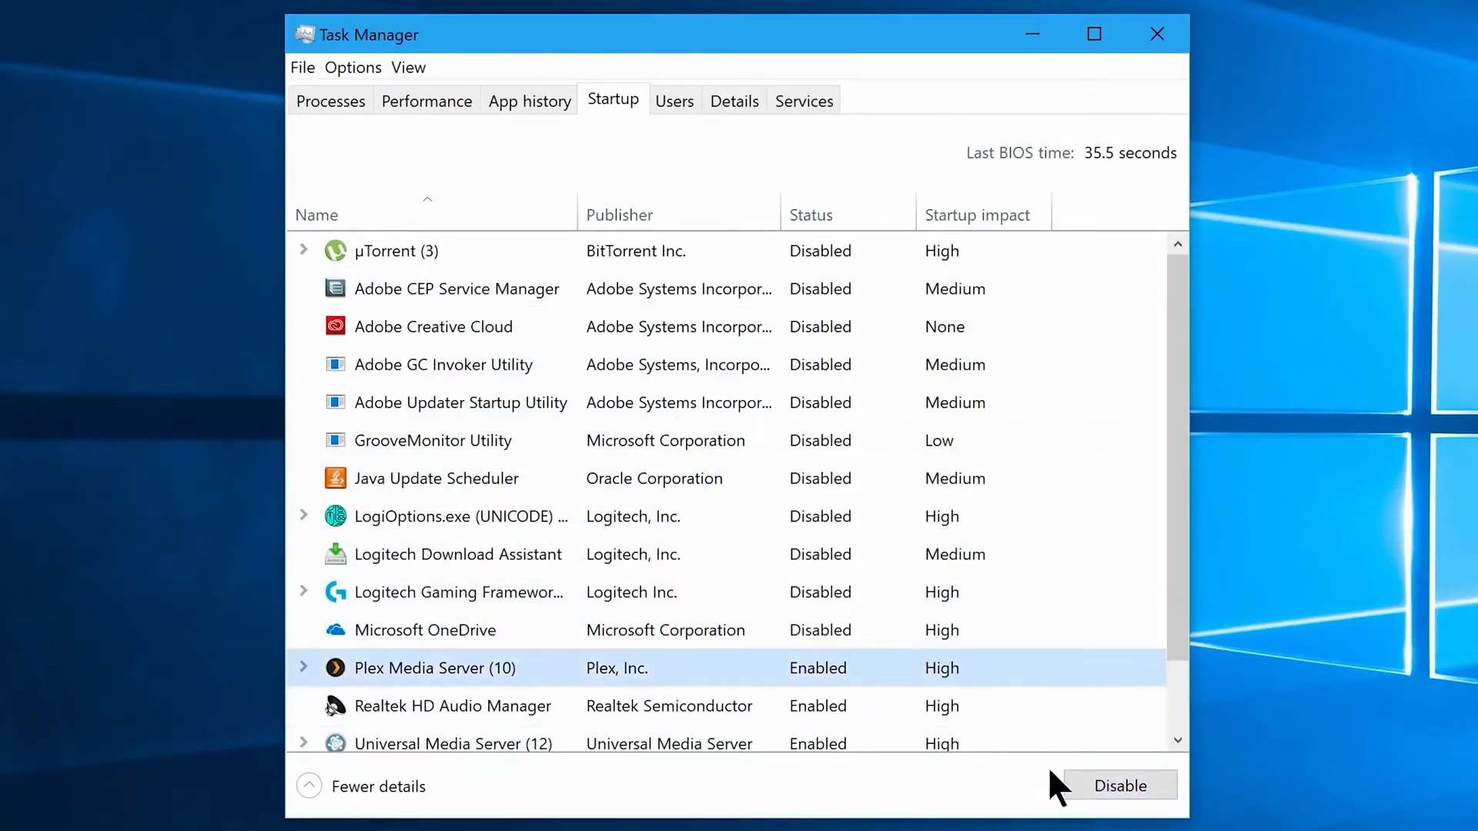
left_click(1073, 785)
Disable Universal Media Server and Utweb at startup, and close Task Manager
left_click(954, 738)
left_click(1084, 782)
left_click_drag(1169, 666, 1171, 731)
left_click(880, 687)
left_click(1080, 780)
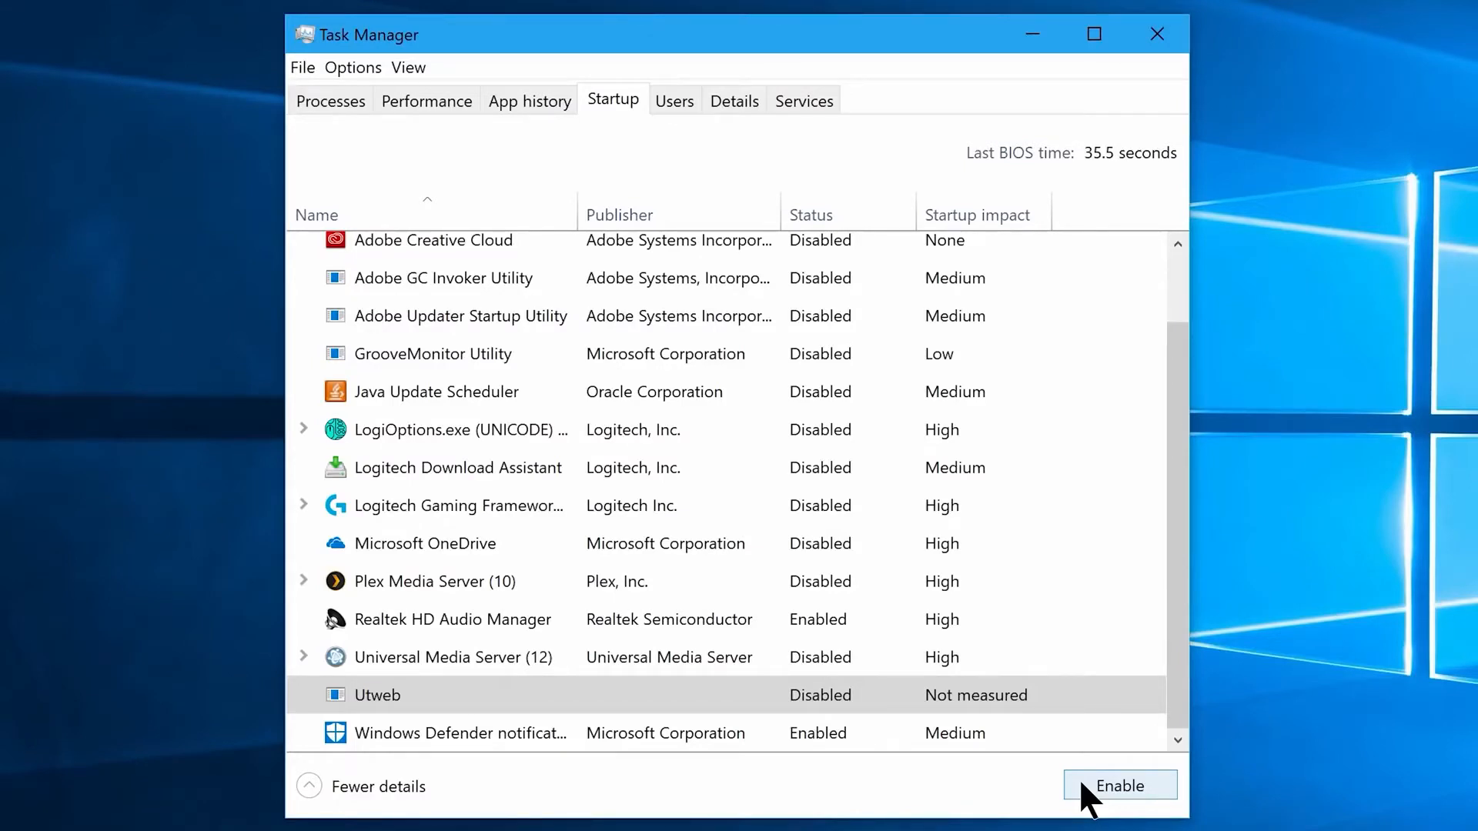
left_click(1142, 46)
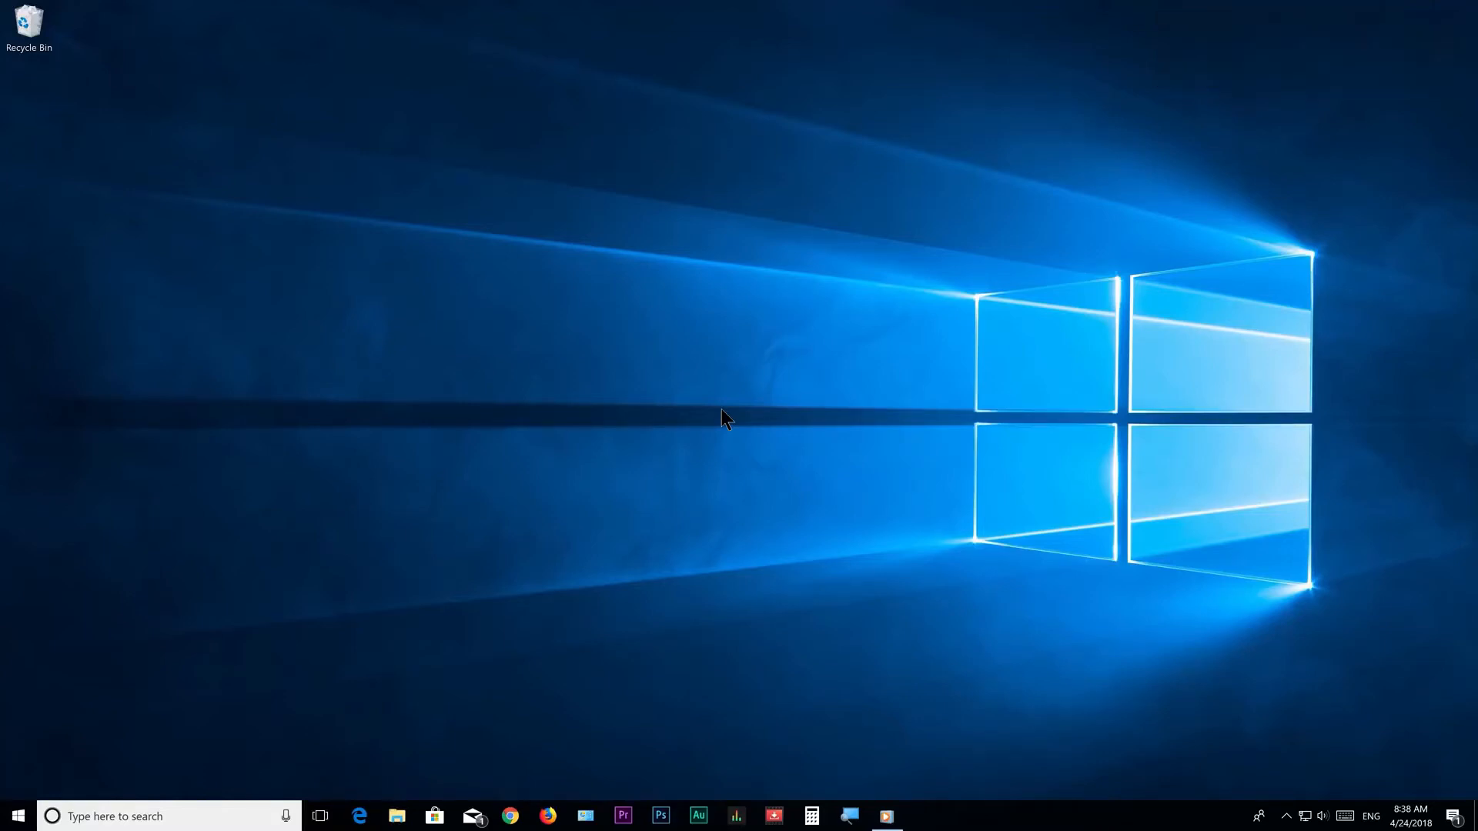
Open the Windows Temp folder by running "temp" and grant permanent access to it
key("super+r")
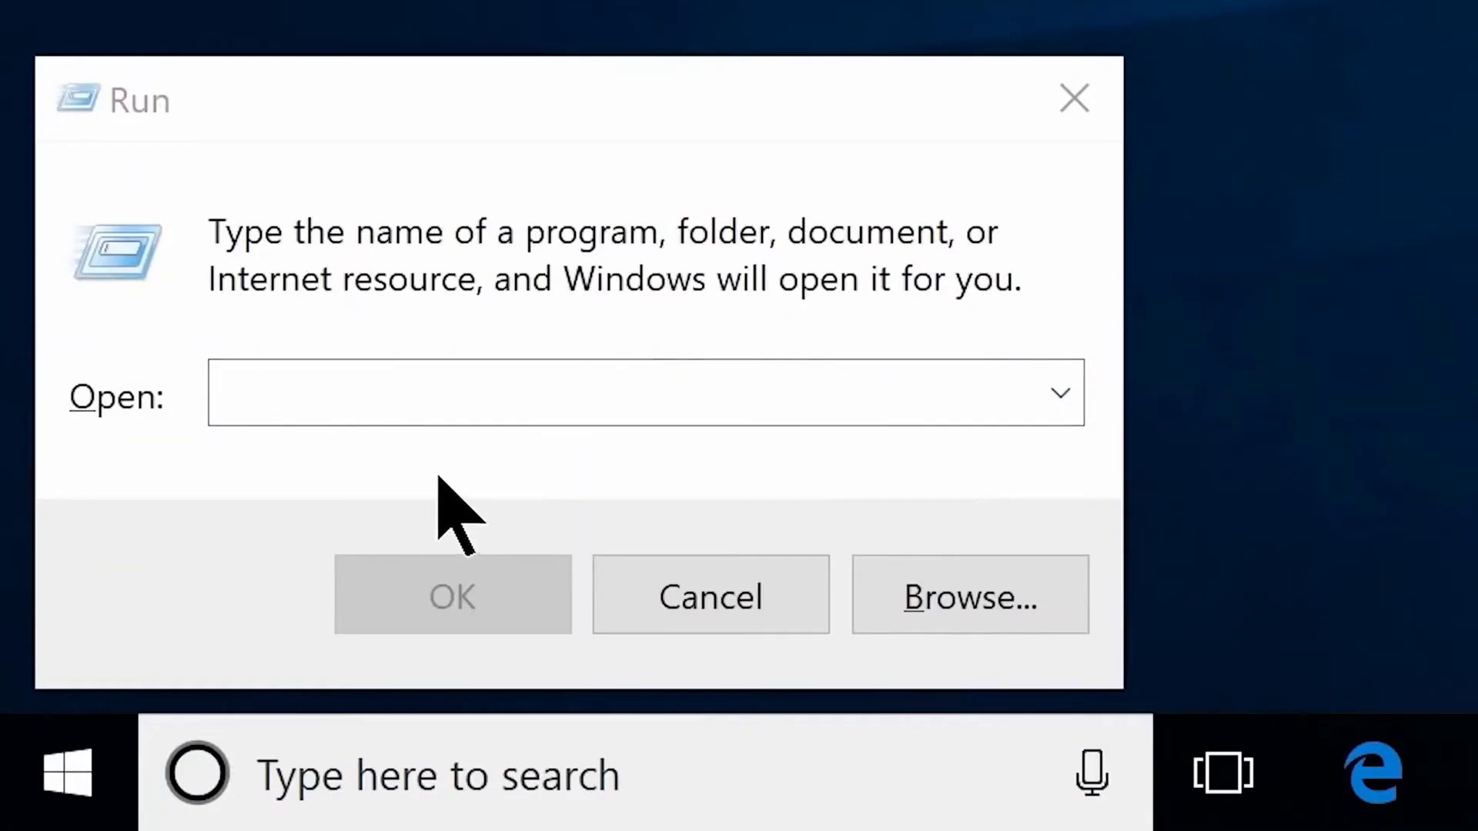
left_click(107, 717)
type("temp")
left_click(370, 588)
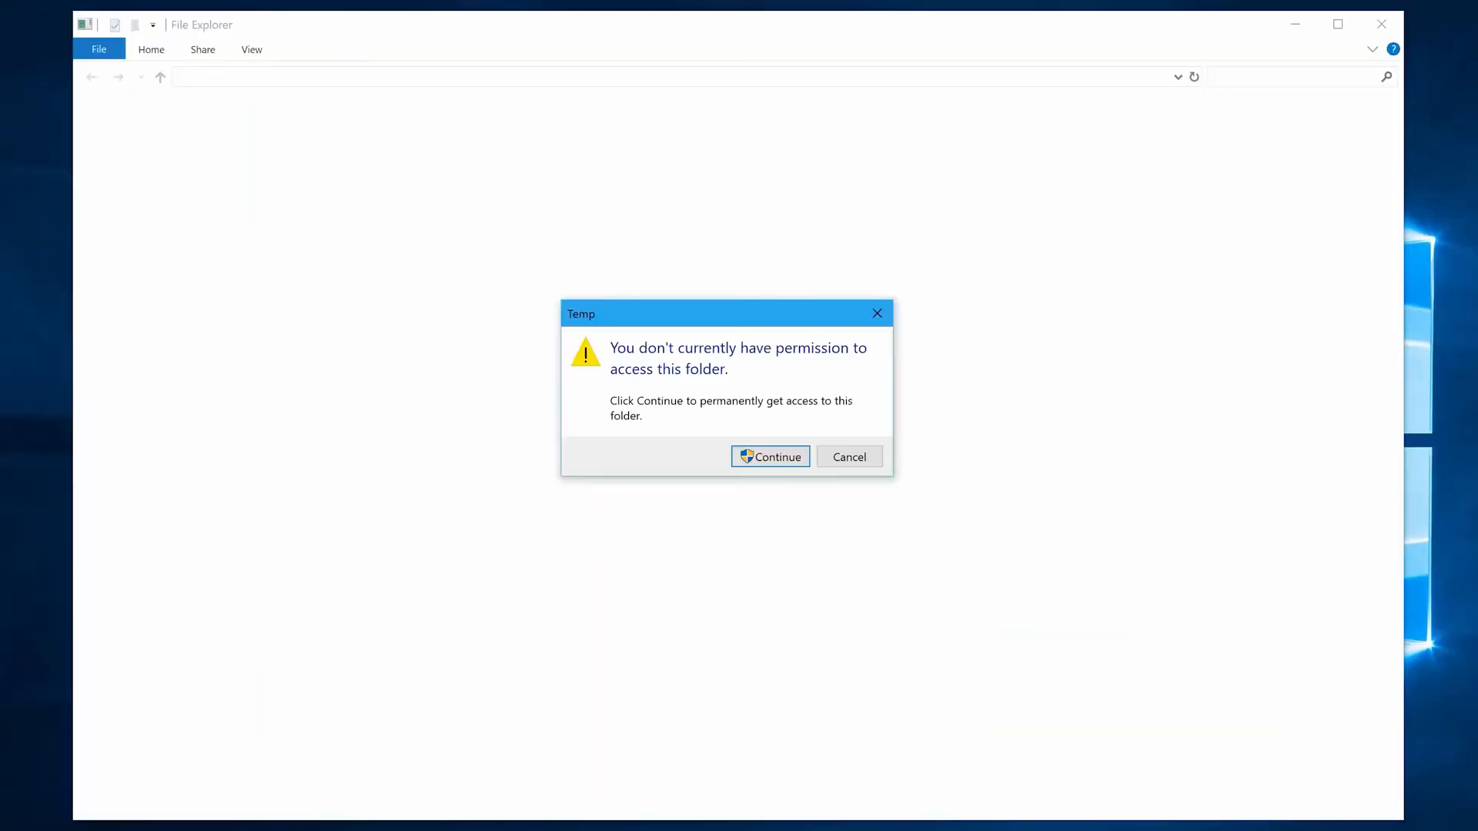
left_click(765, 456)
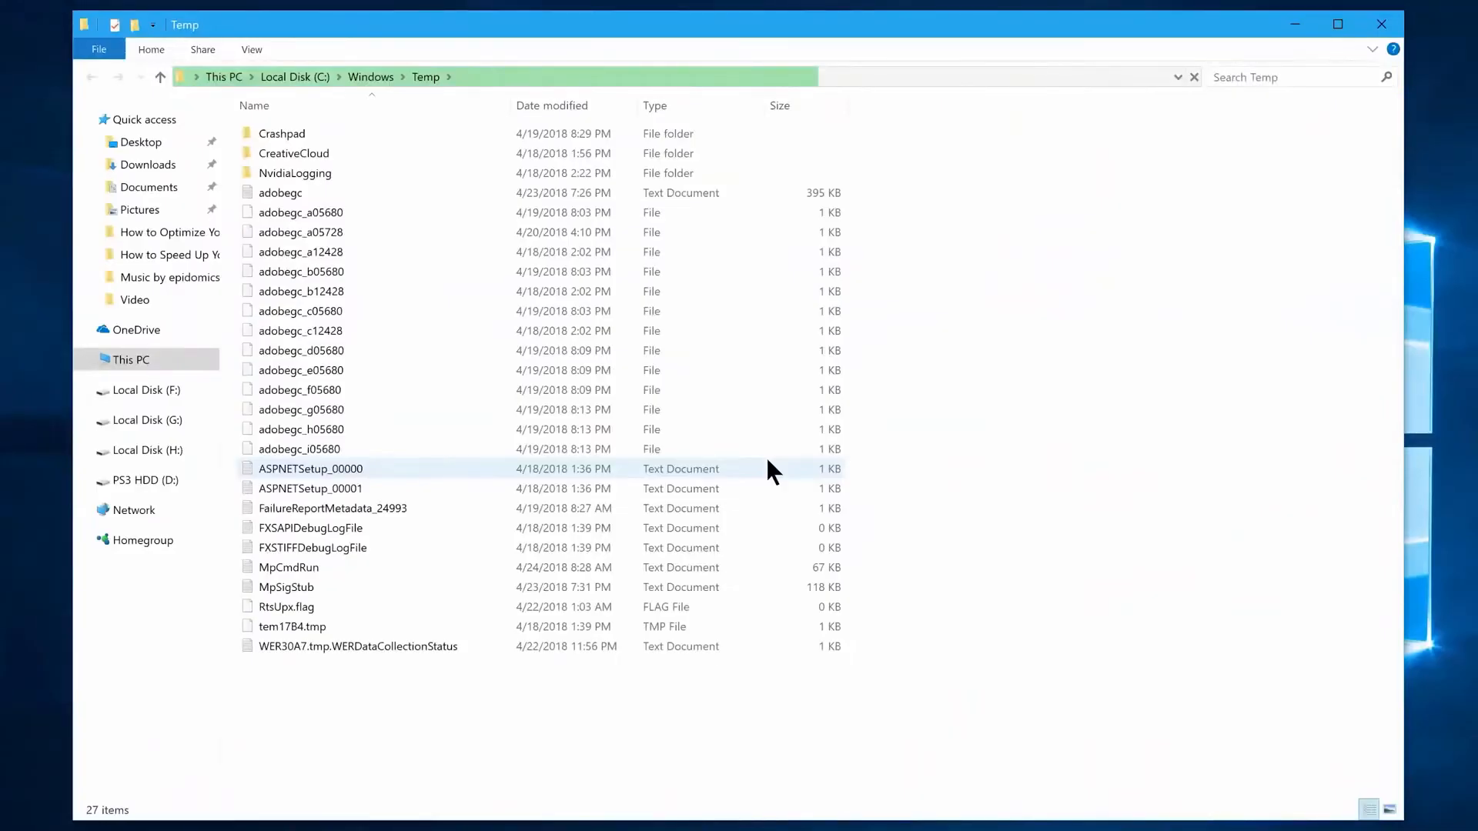
Permanently delete all files and folders in the Windows Temp folder
key("ctrl+a")
key("shift+Delete")
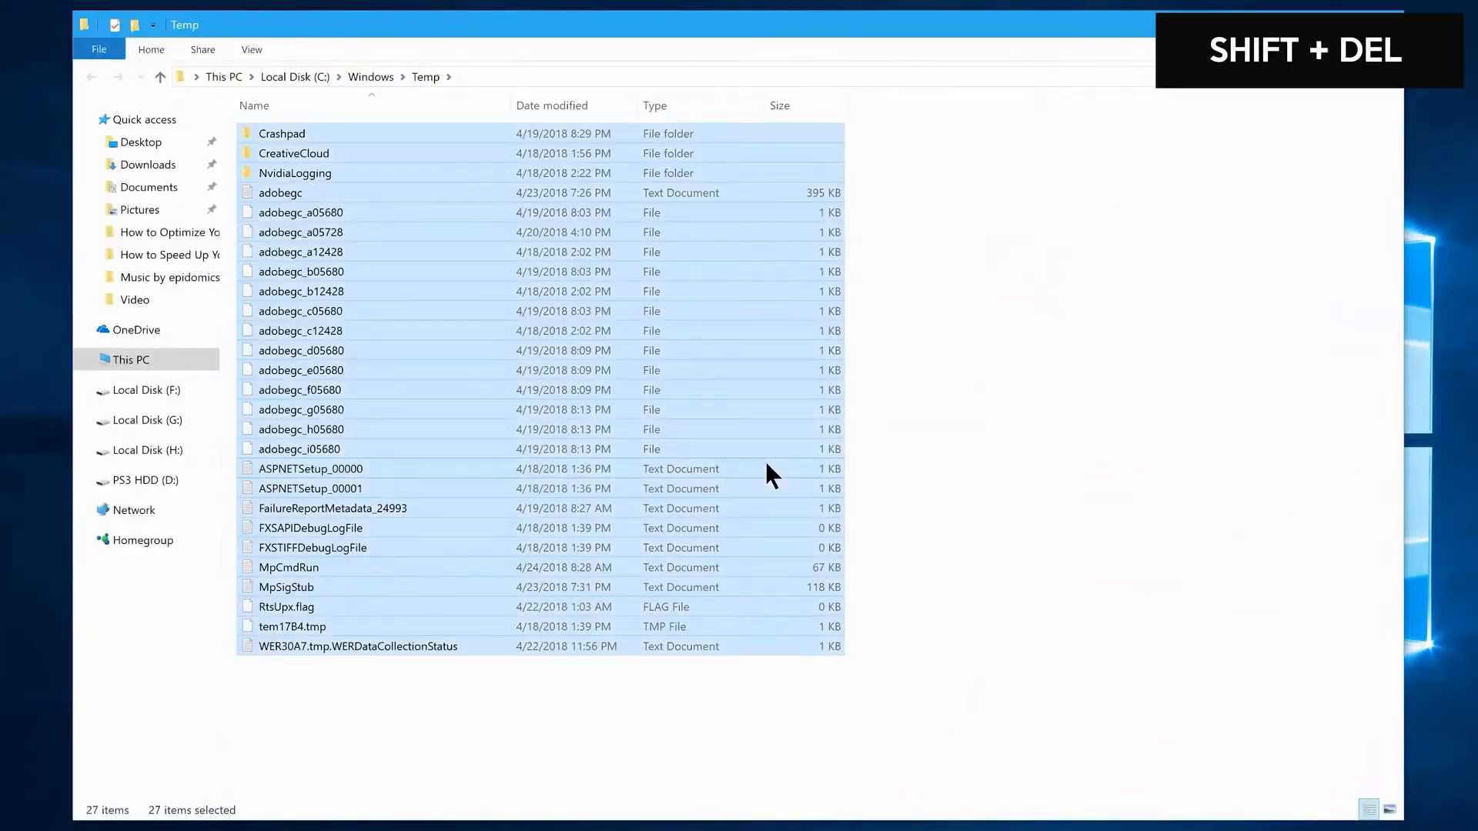
left_click(793, 448)
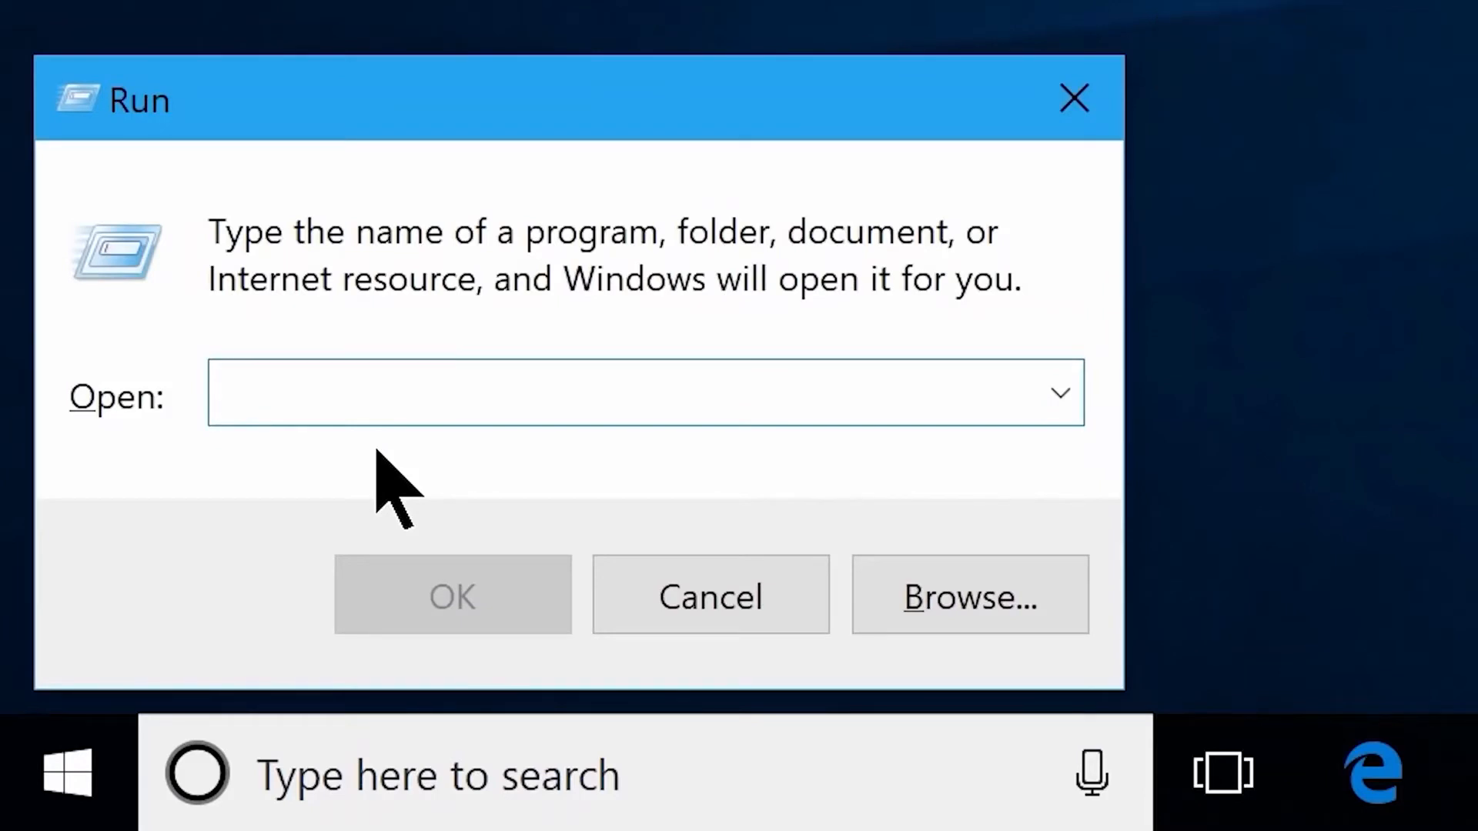
Open the account's temporary folder by running "%temp%", permanently delete everything in it, and close the folder
type("%temp%")
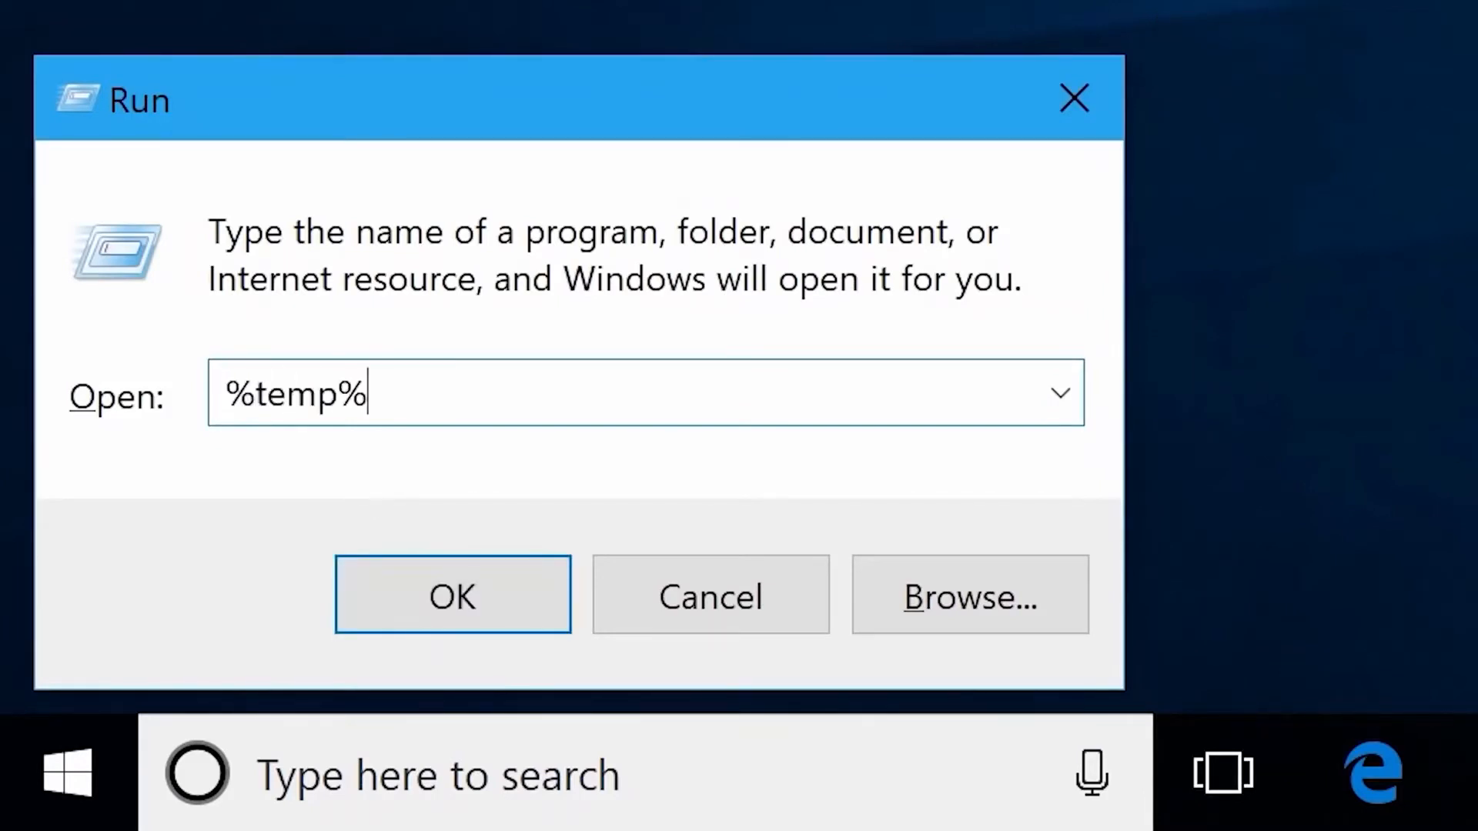
left_click(450, 608)
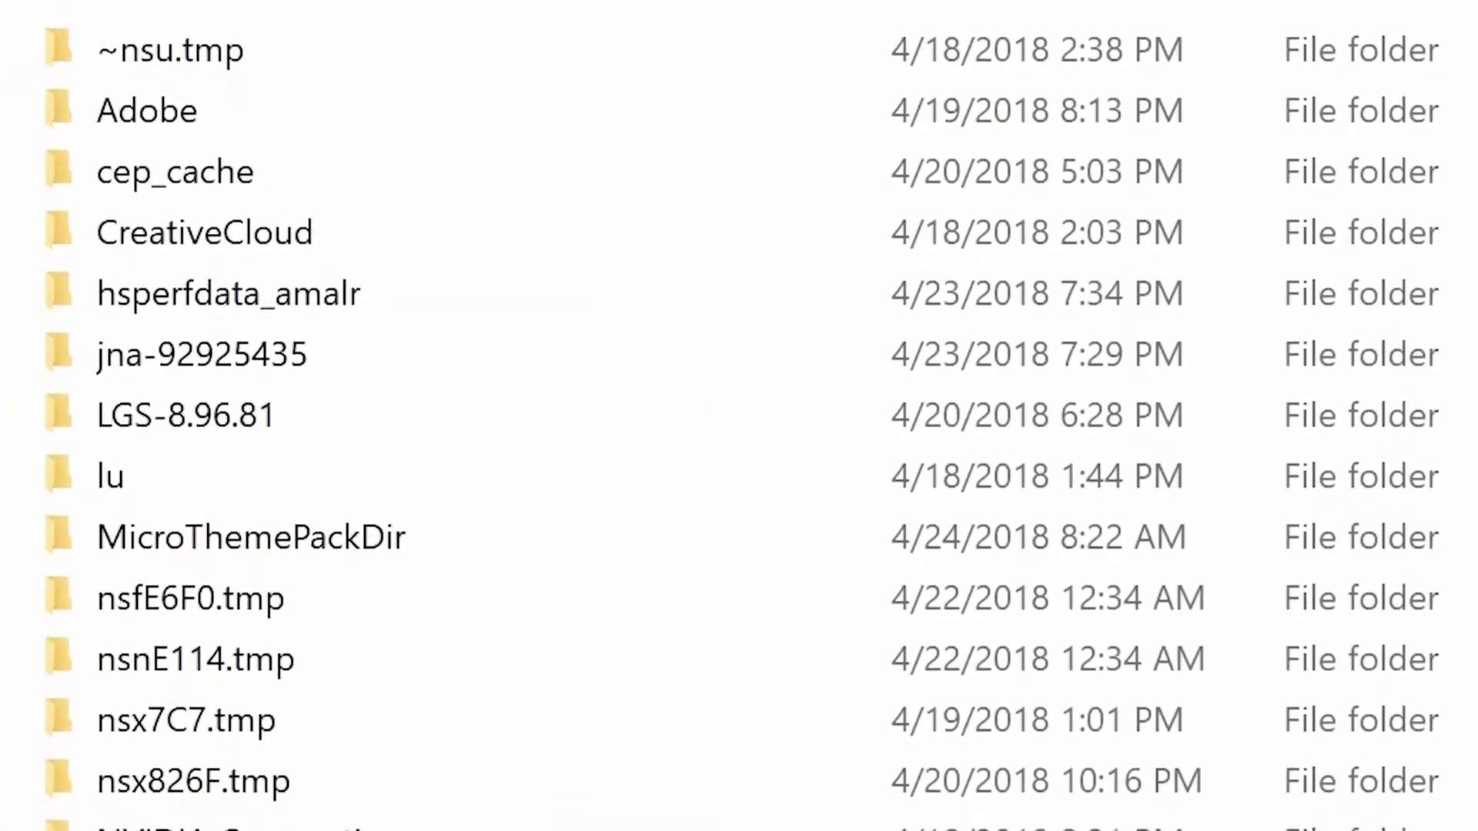
key("ctrl+a")
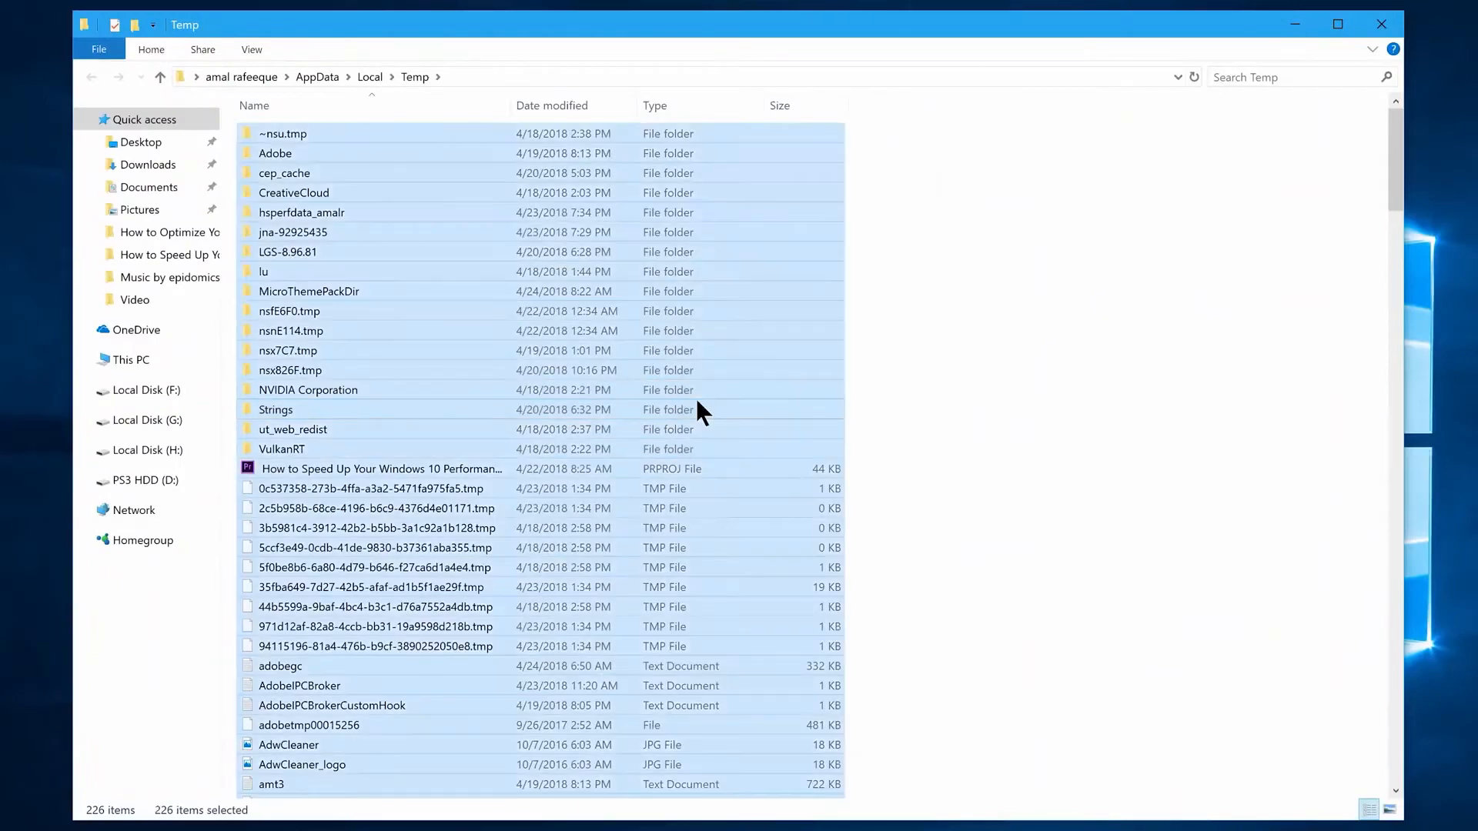
key("shift+Delete")
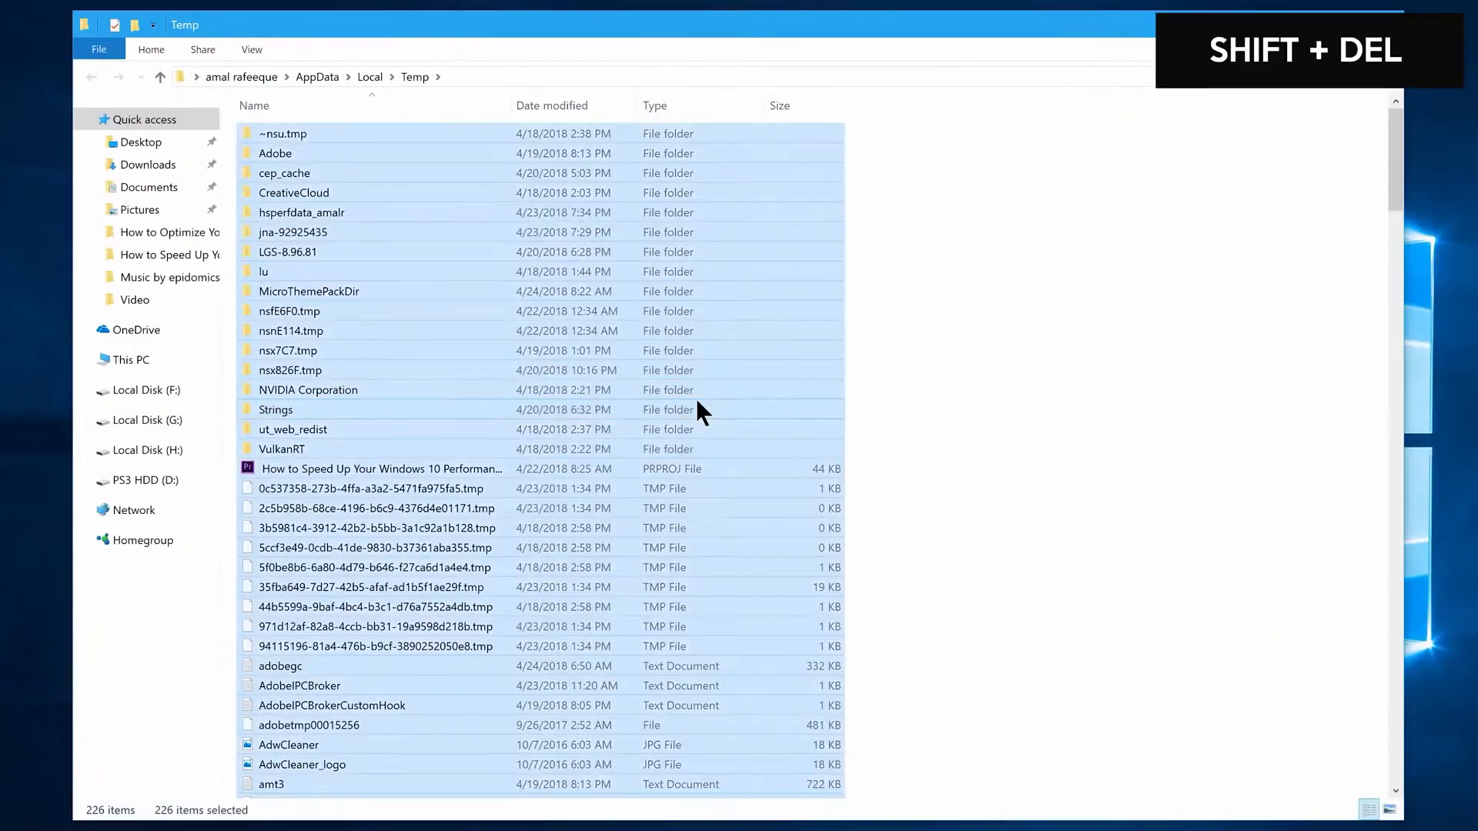
key("Return")
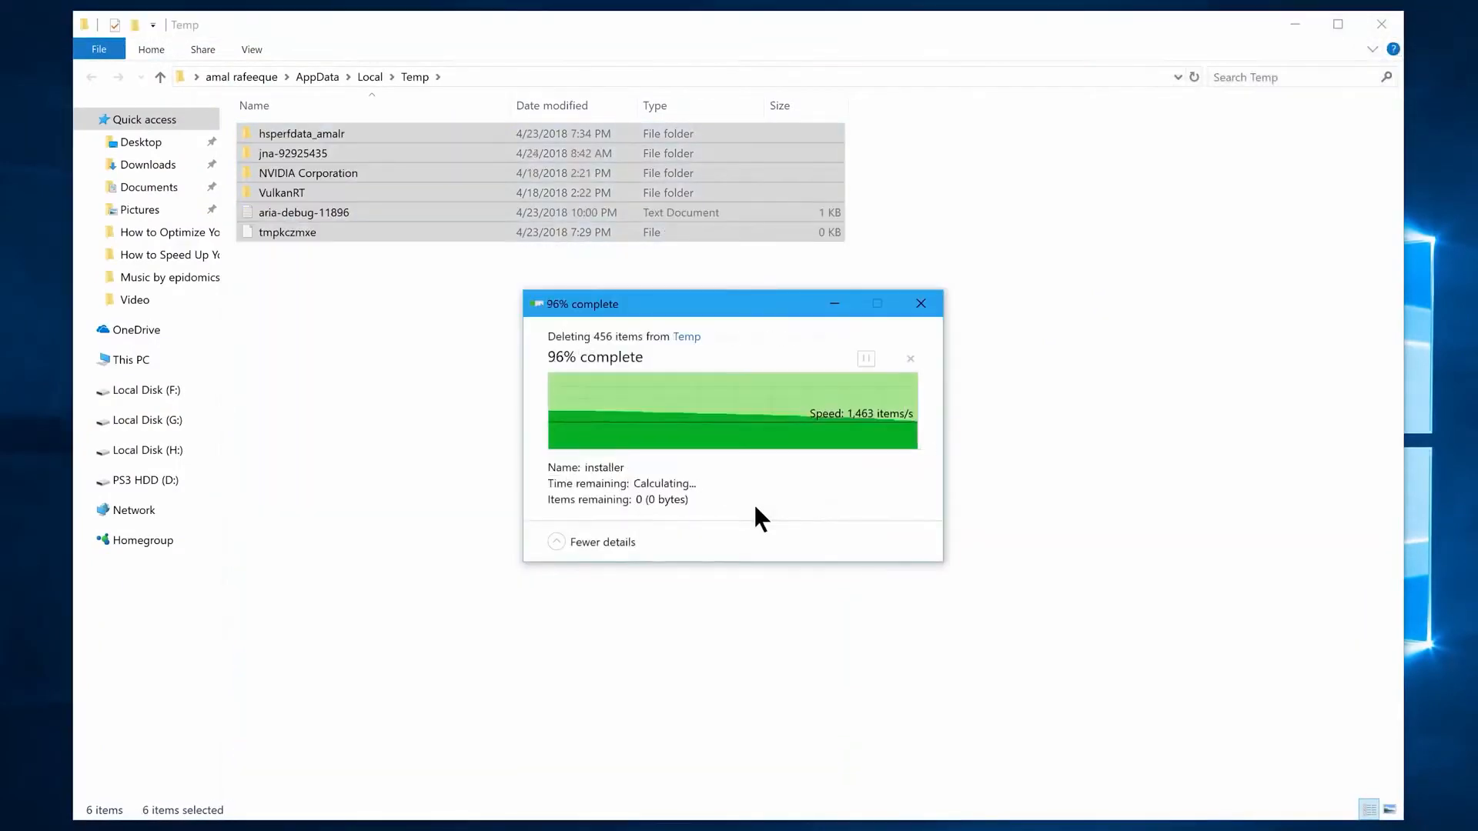
left_click(1384, 24)
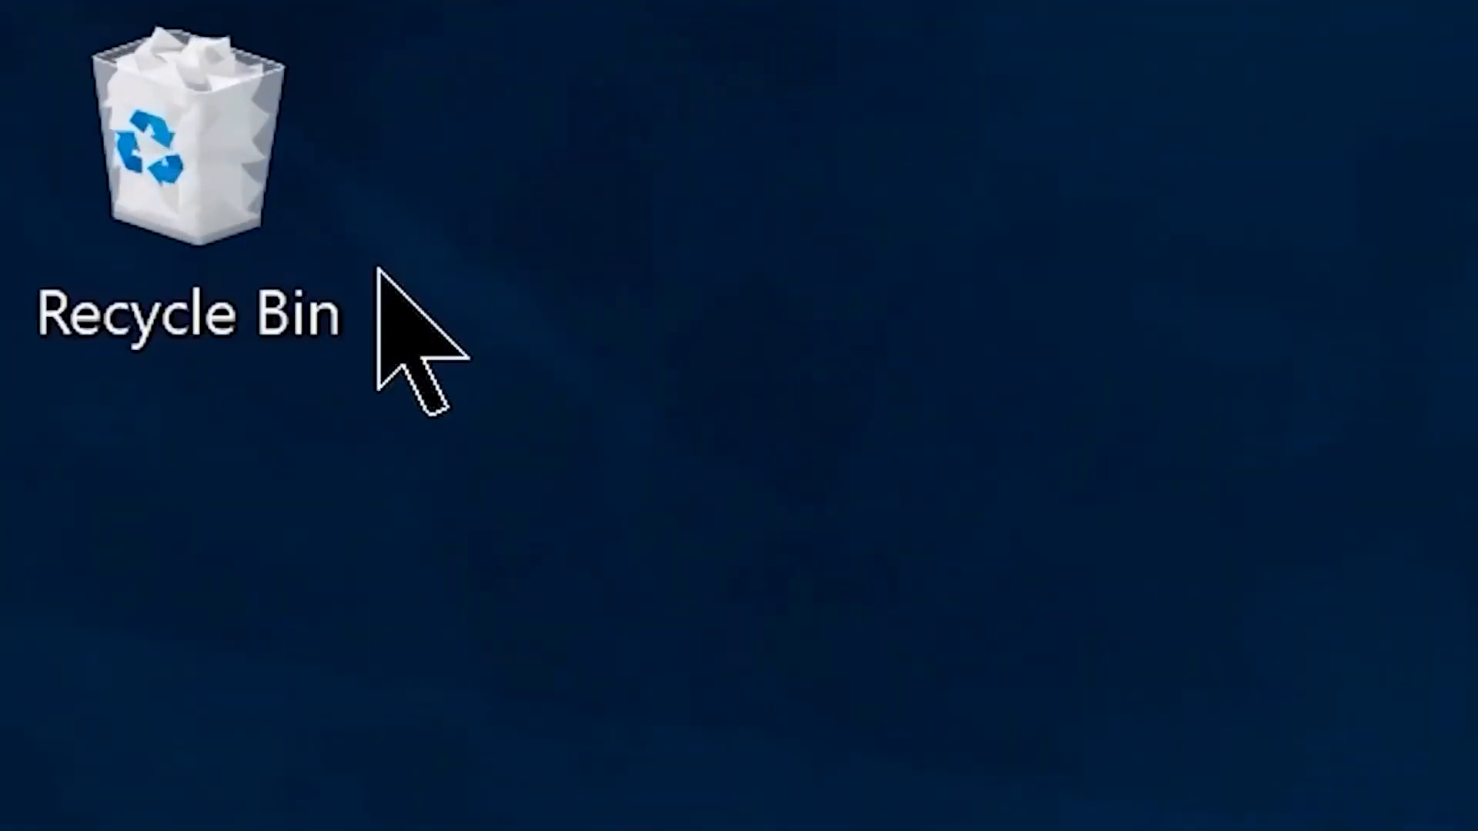
Open the Recycle Bin and delete all the items in it
double_click(31, 28)
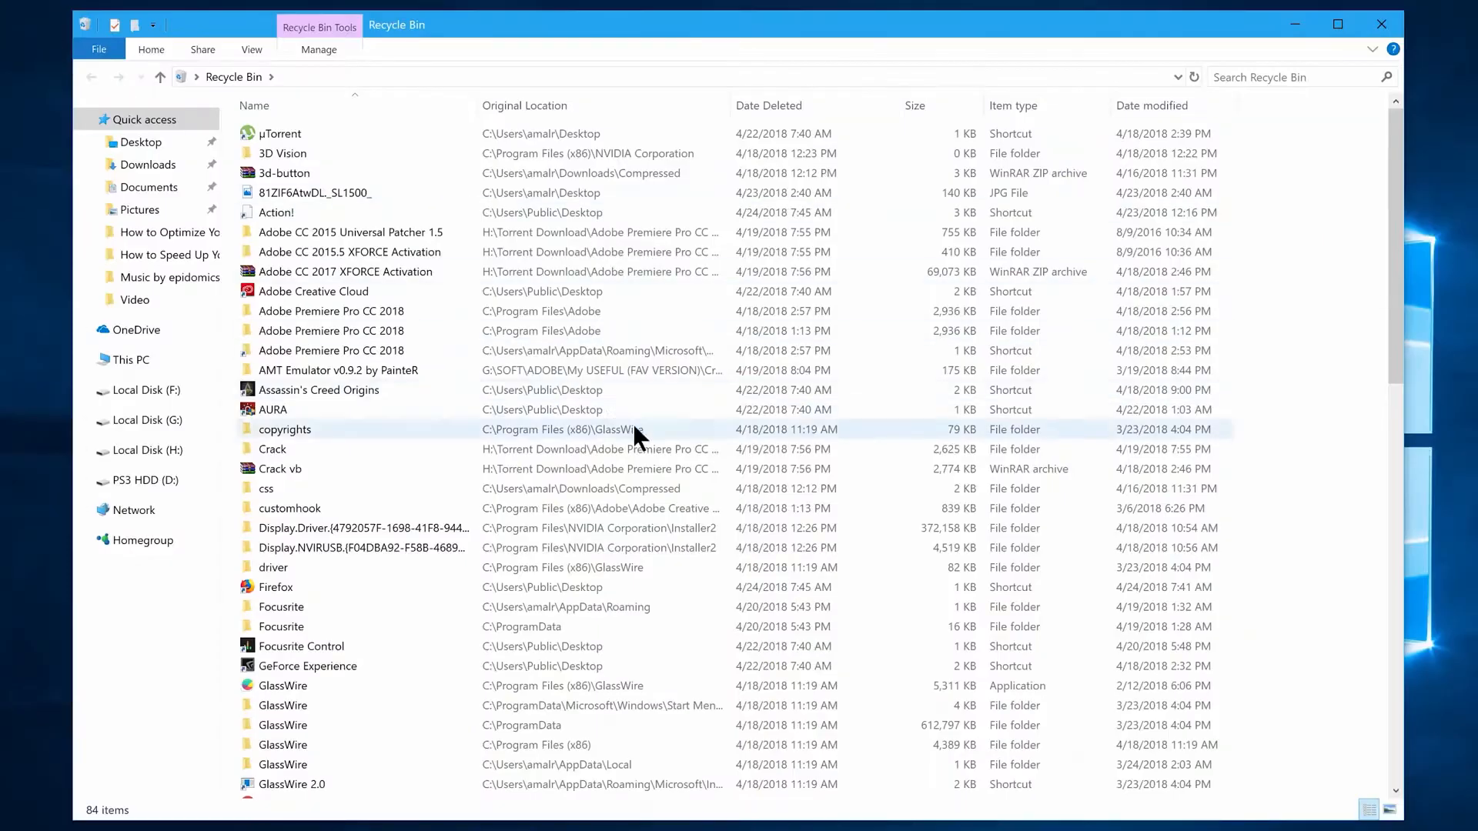
key("ctrl+a")
right_click(722, 436)
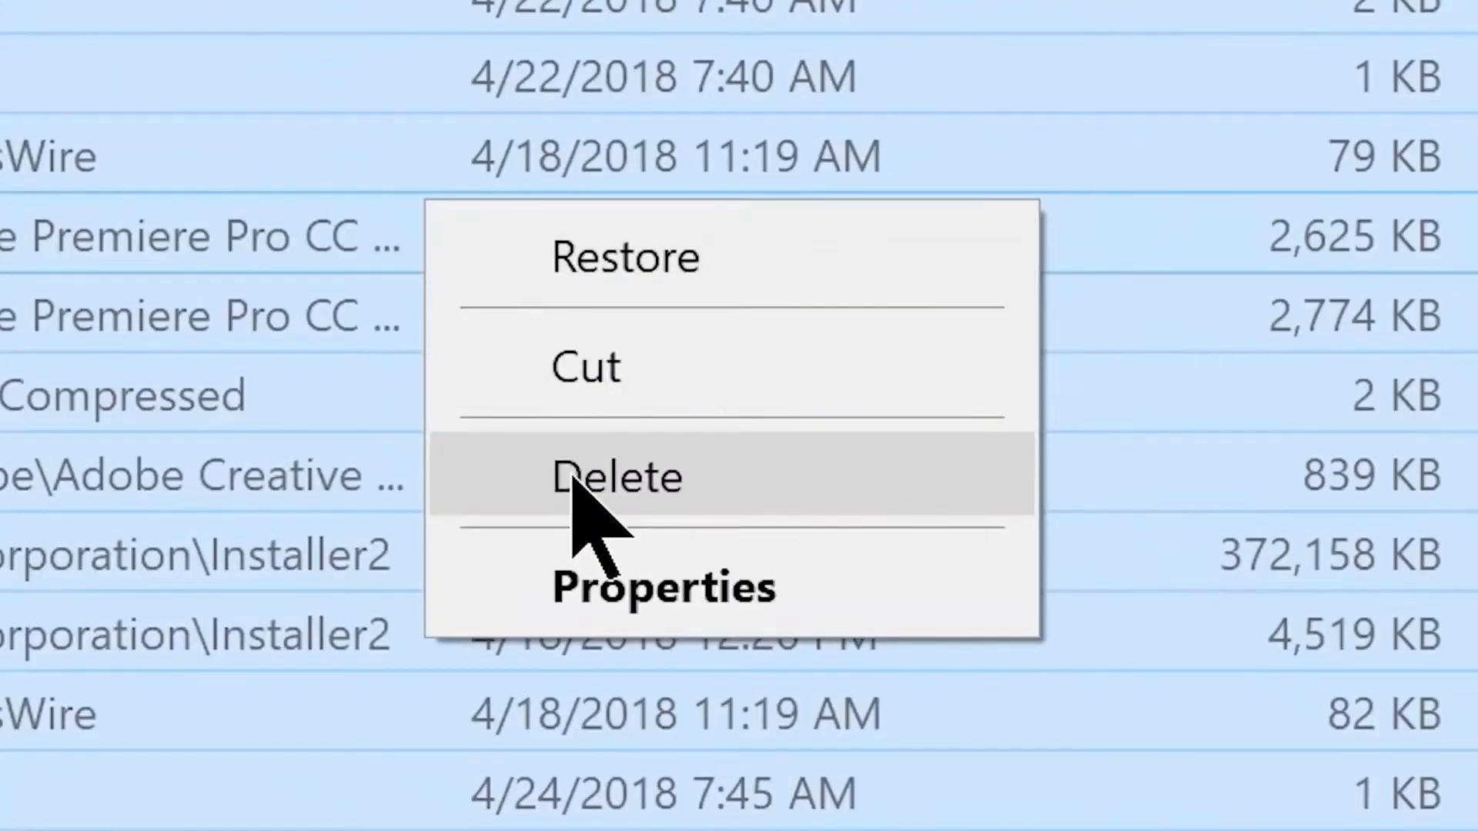
left_click(573, 477)
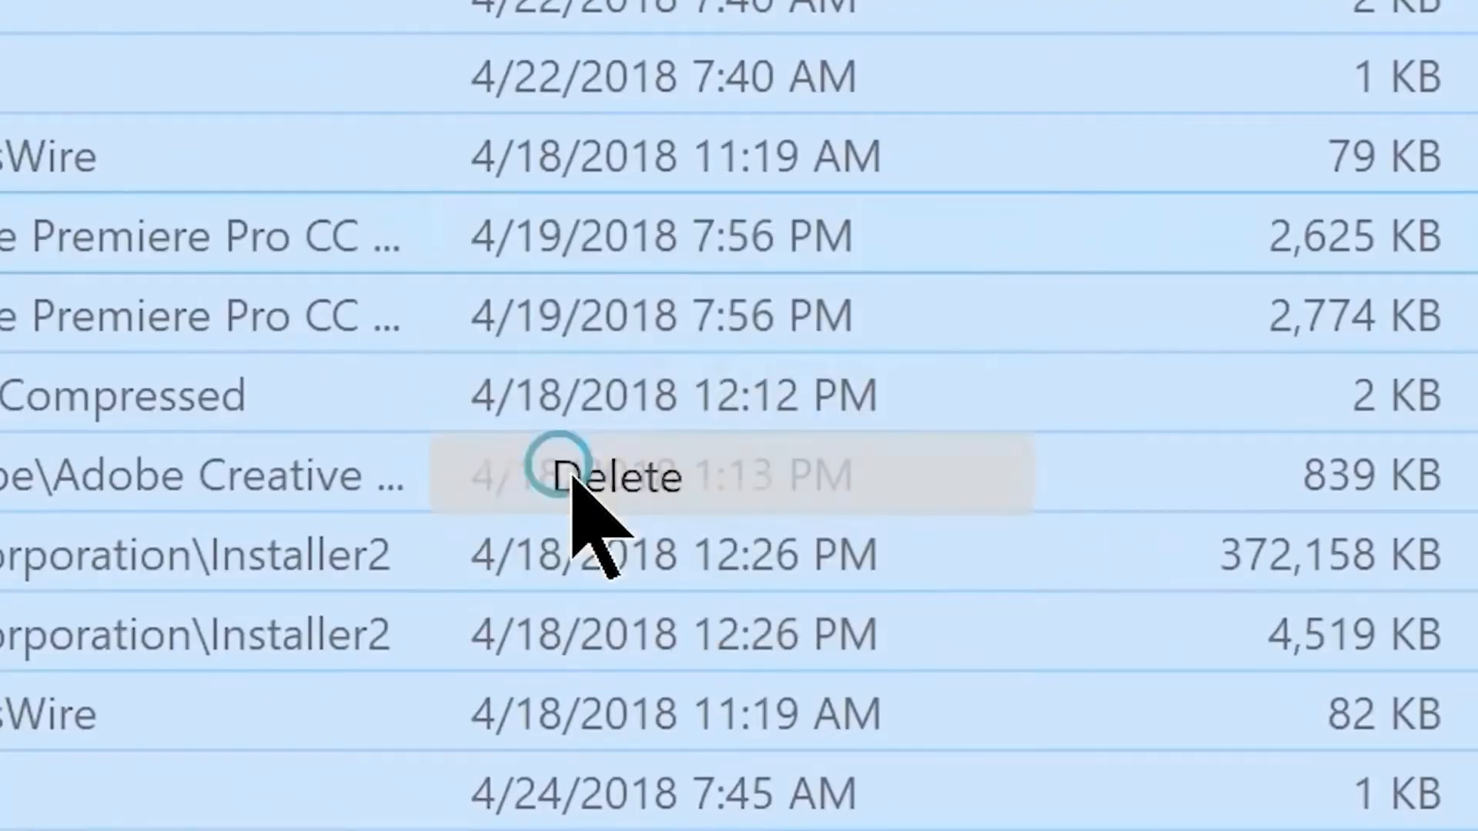
Confirm the permanent deletion of the Recycle Bin items and open the Recycle Bin size settings for Local Disk (C:)
left_click(954, 514)
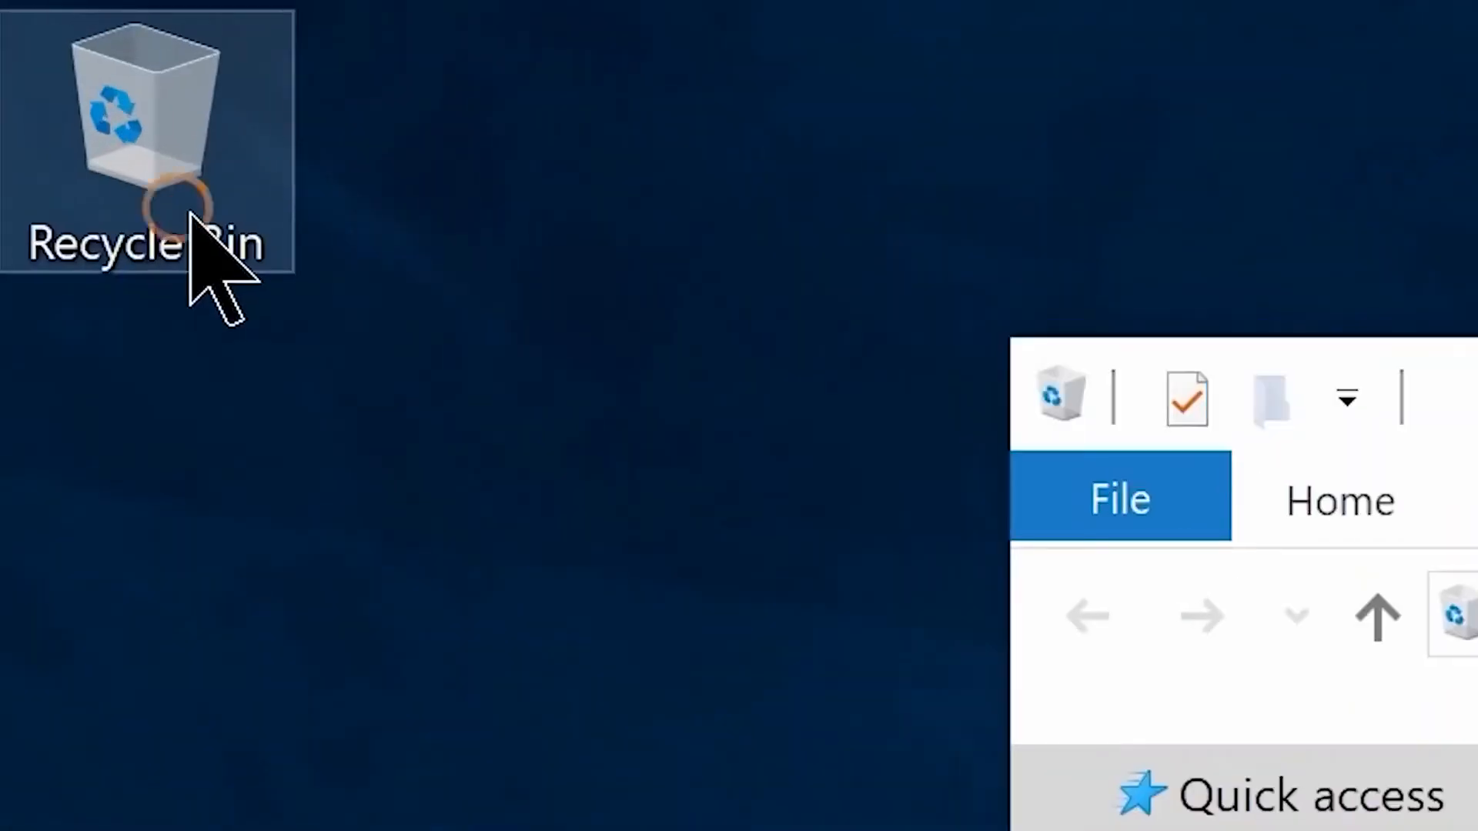
right_click(39, 45)
left_click(381, 773)
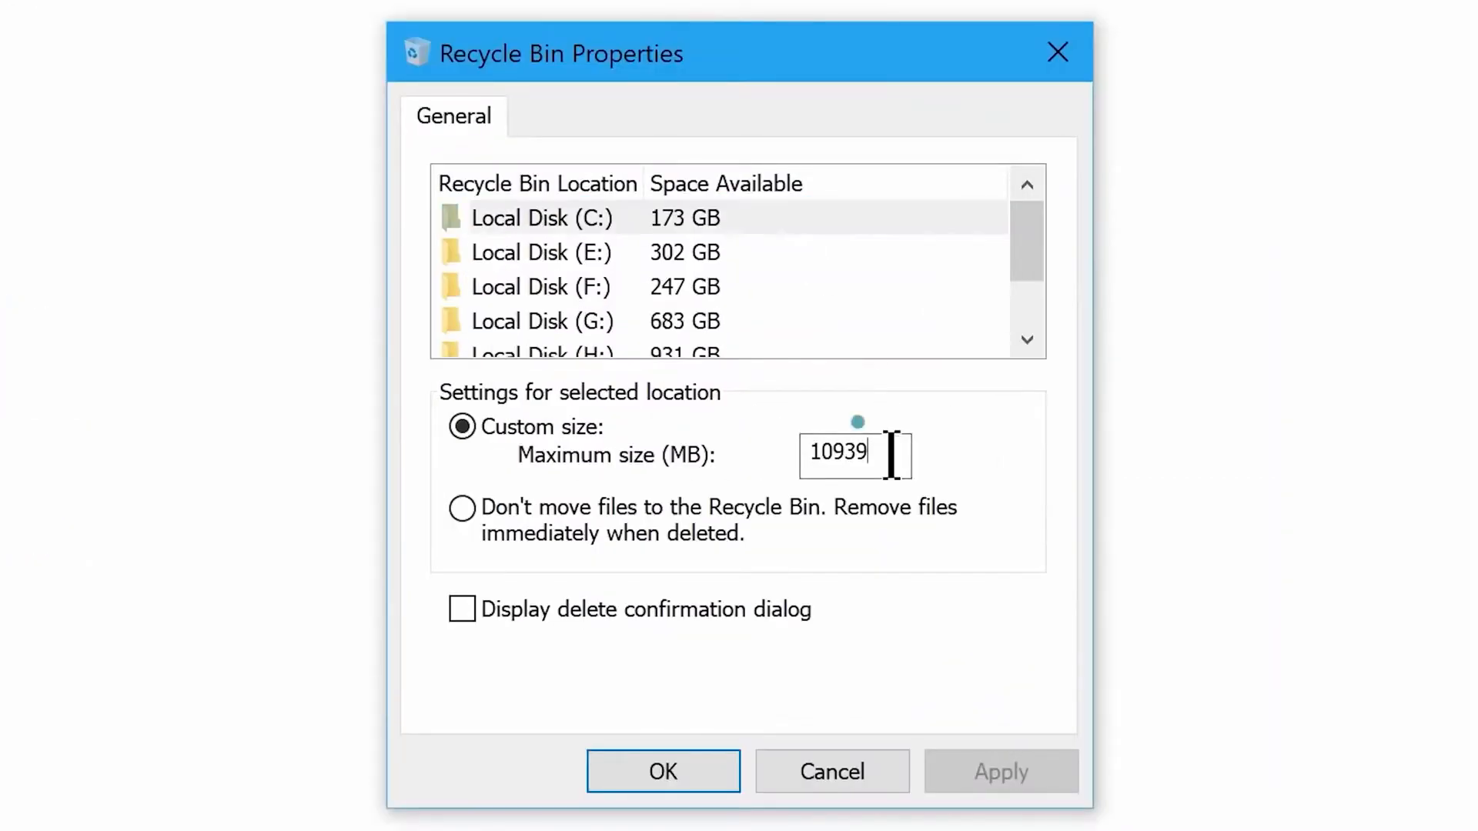
double_click(891, 454)
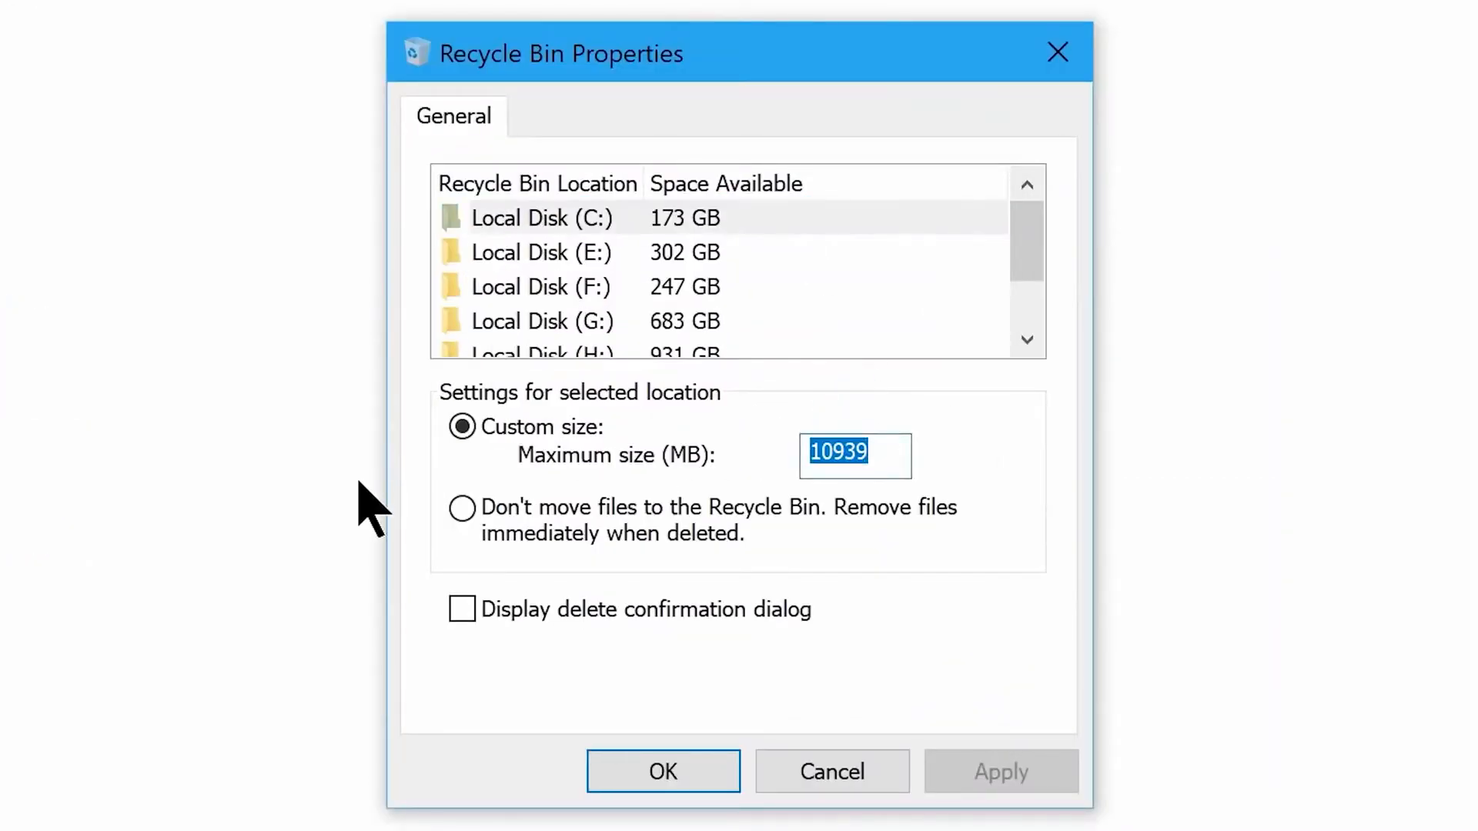
left_click(583, 218)
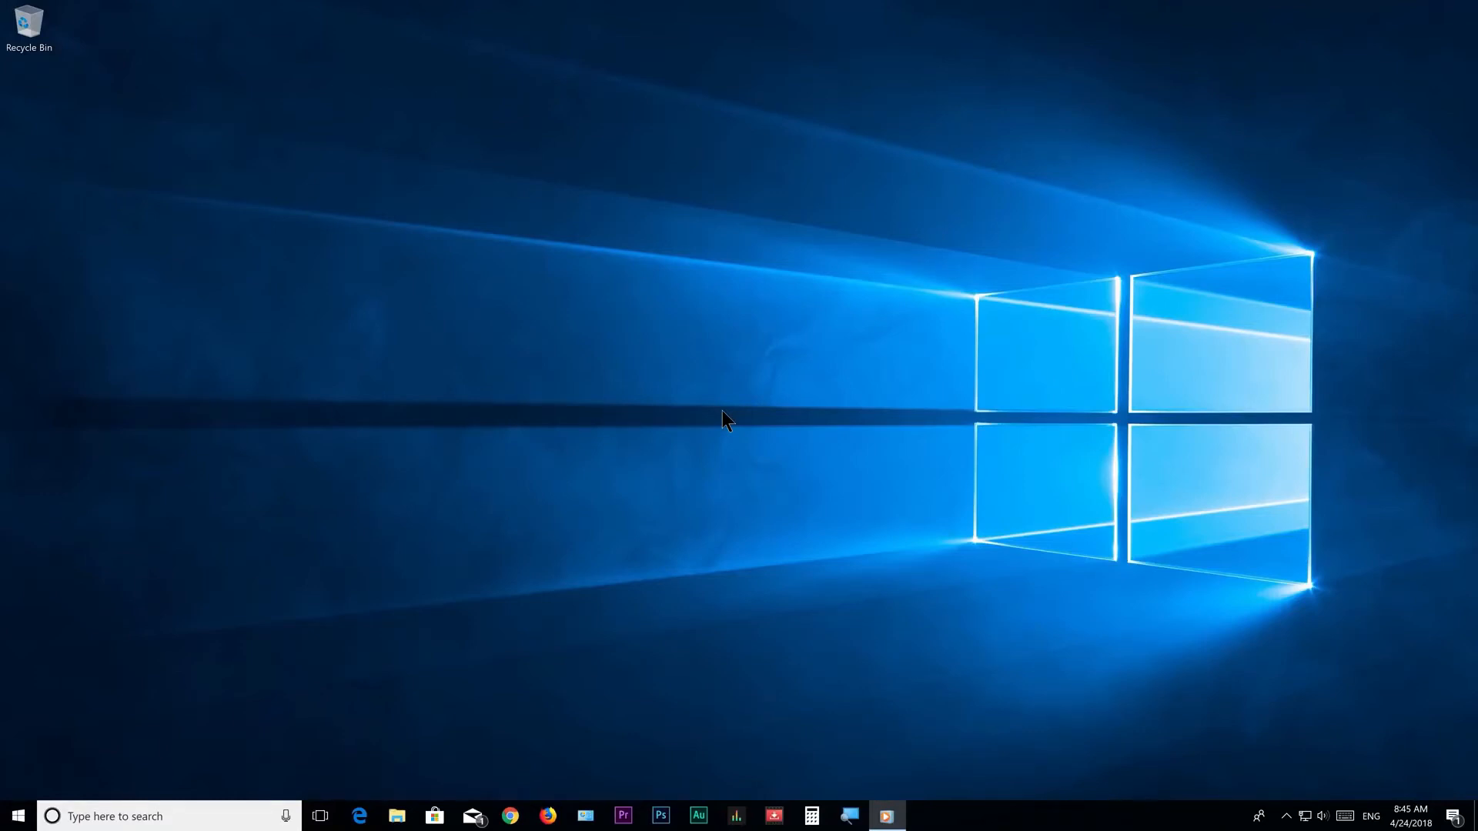
Find This PC, open the properties of Local Disk (C:), and start Disk Cleanup for that drive
left_click(19, 815)
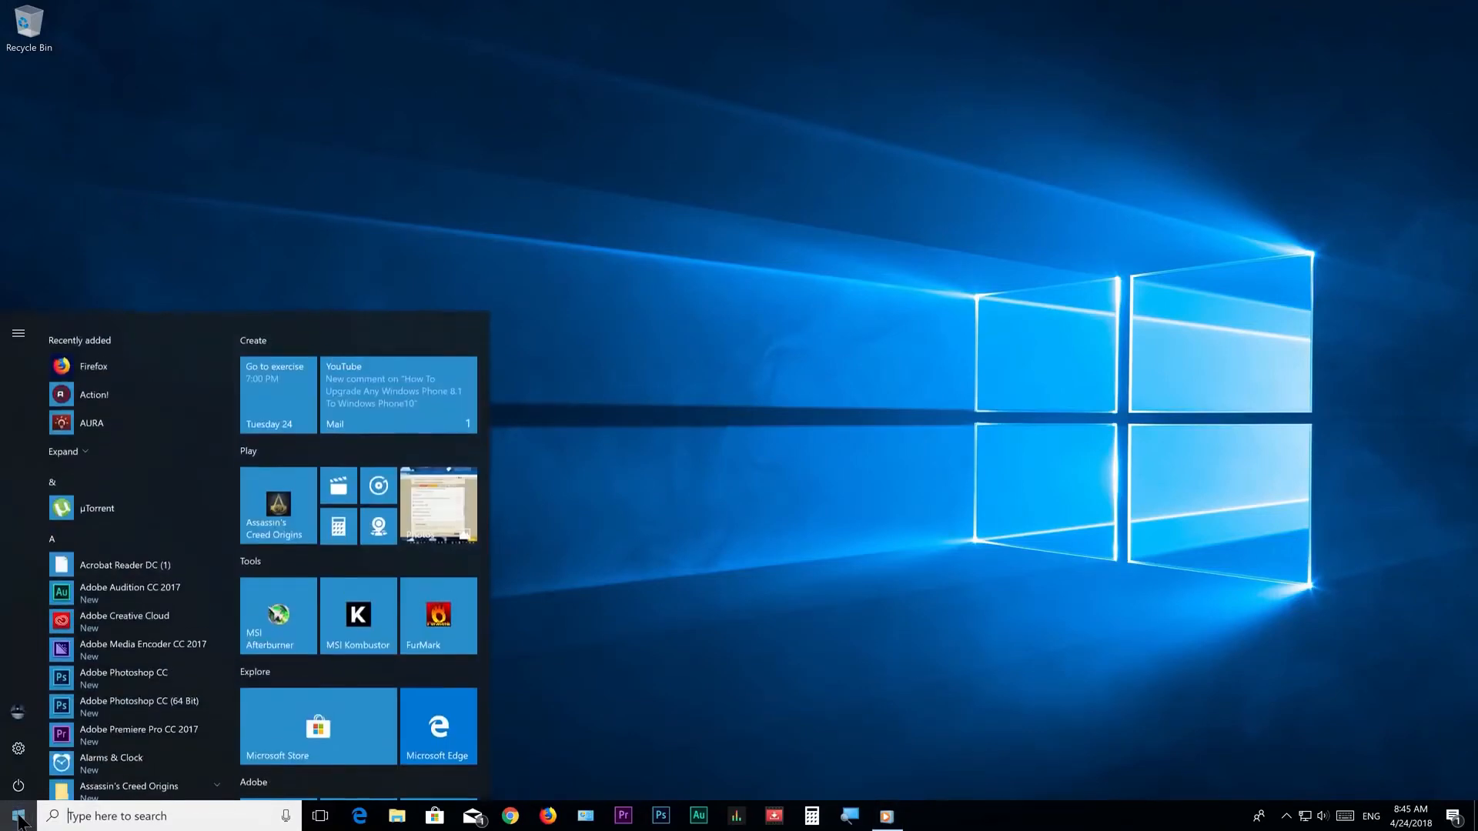
type("This pc")
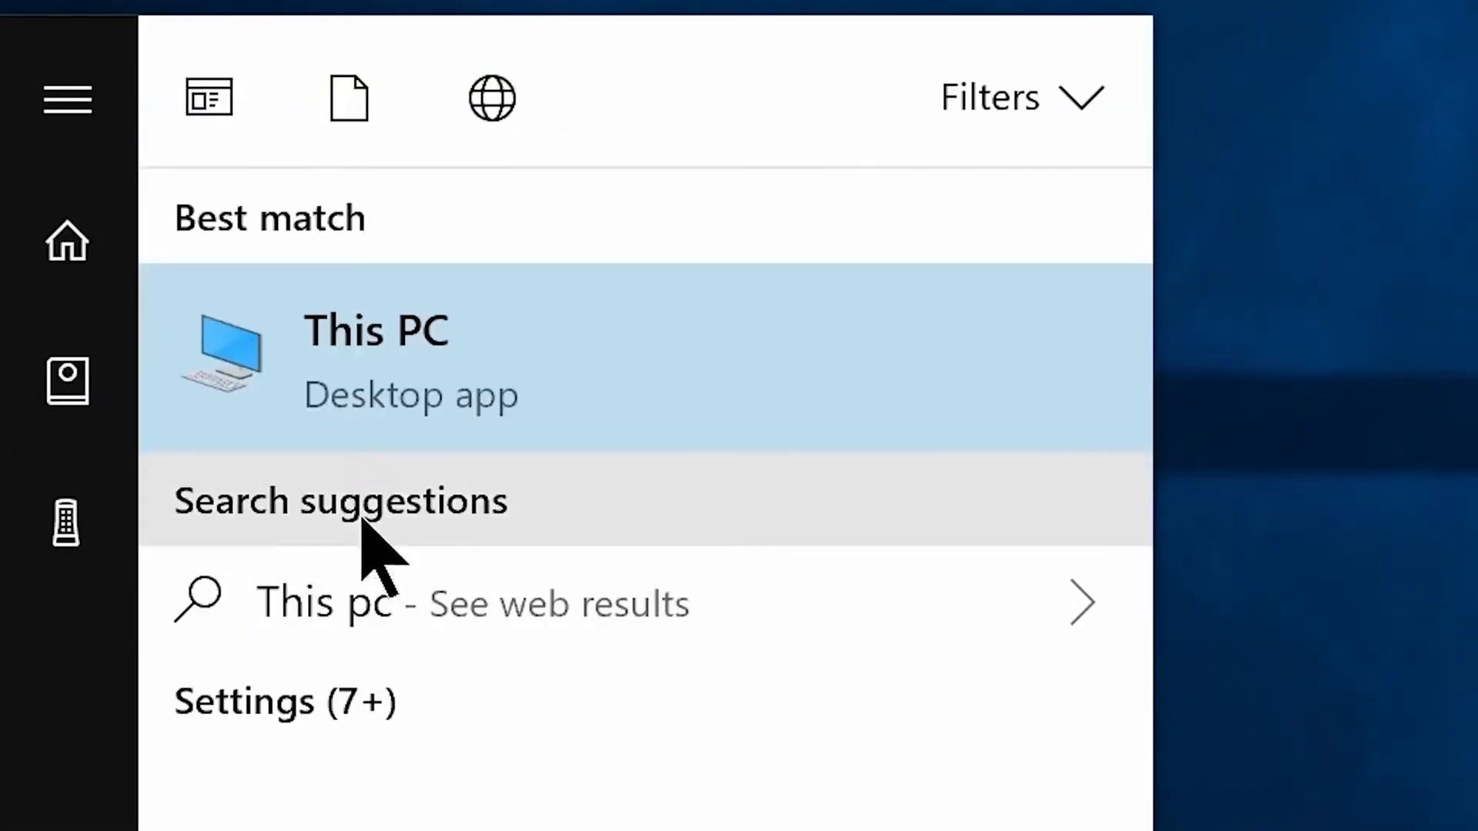
left_click(395, 386)
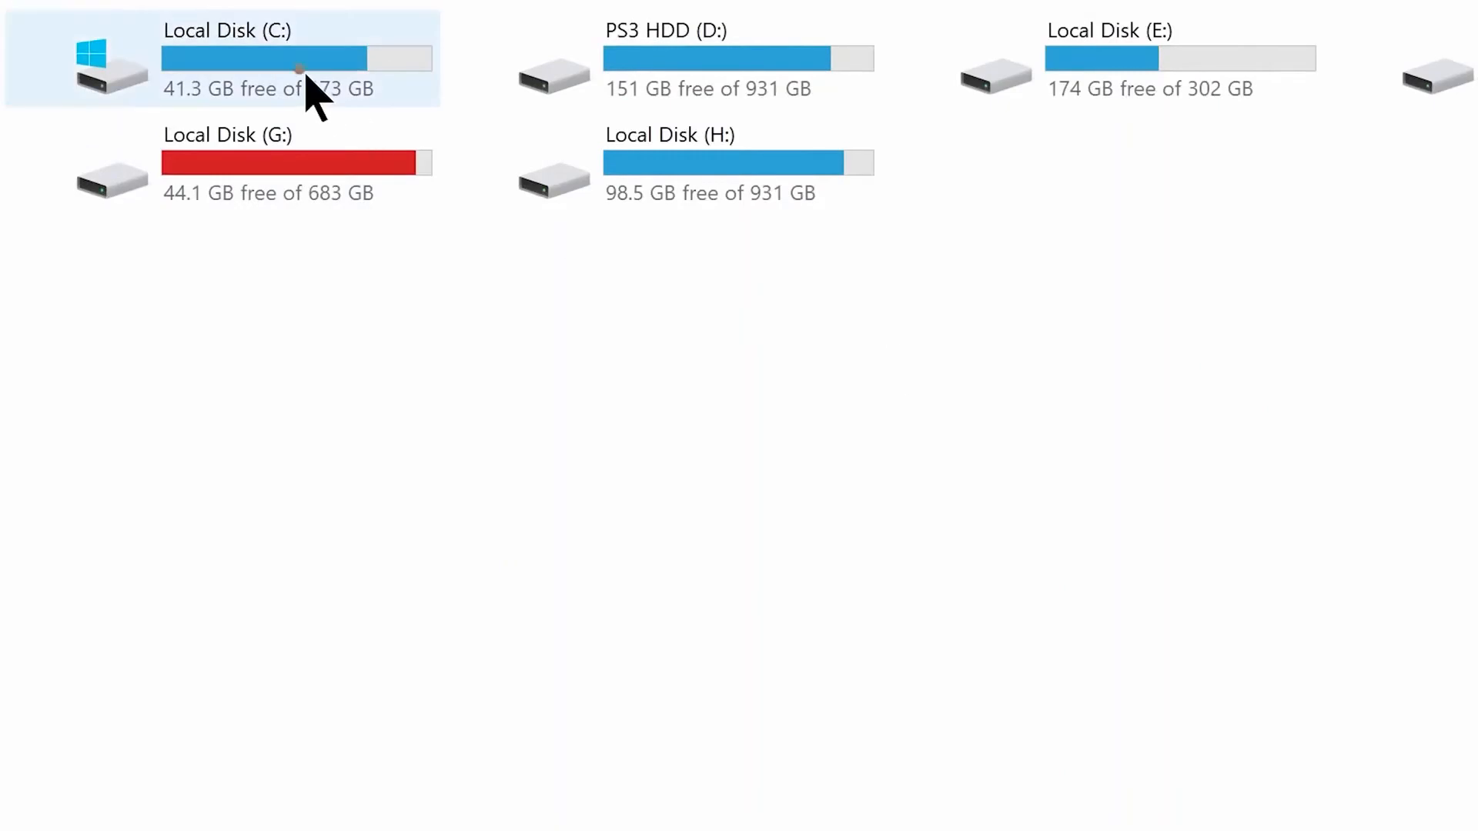
right_click(1433, 47)
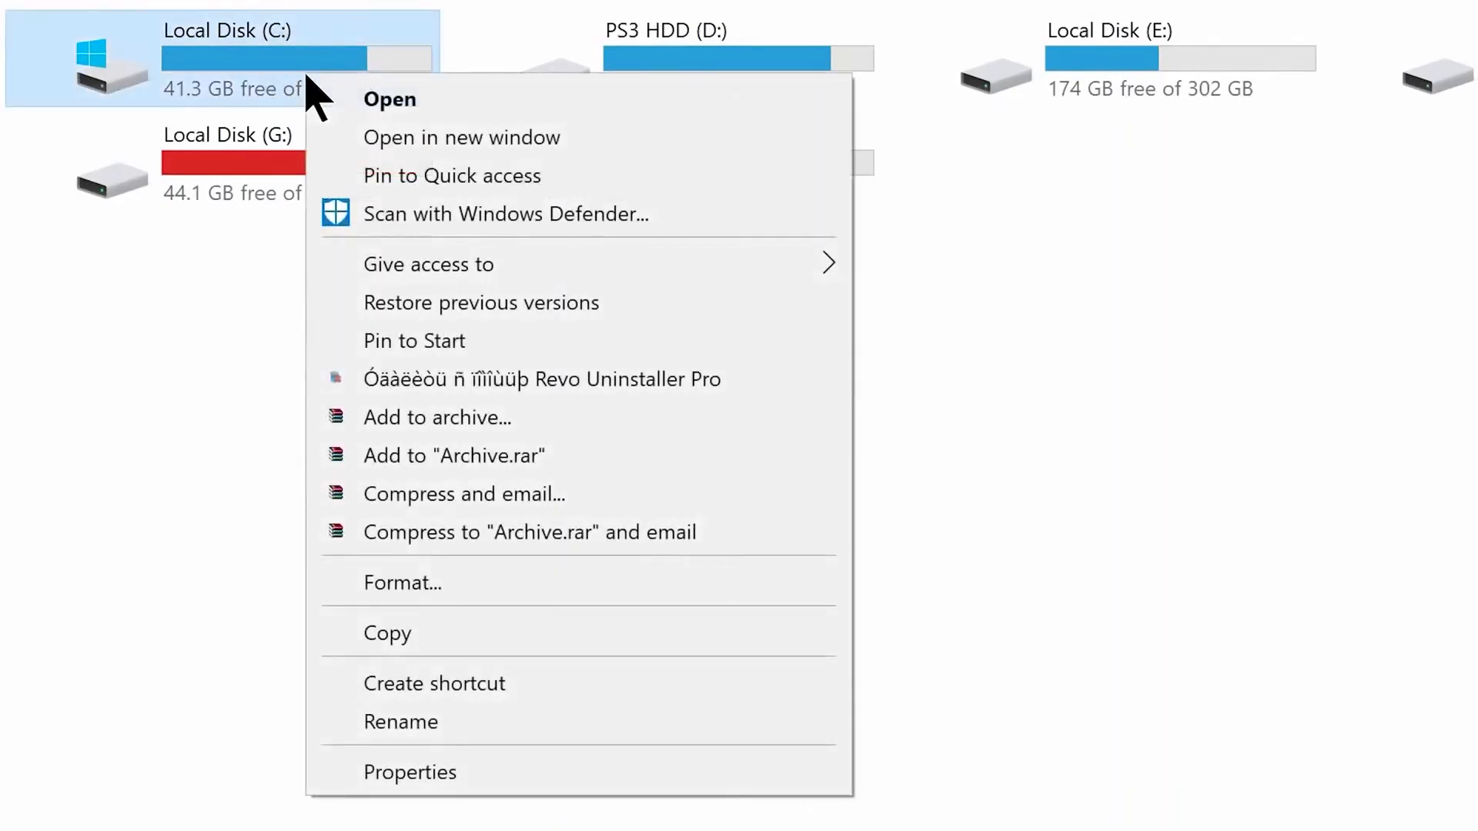
left_click(427, 773)
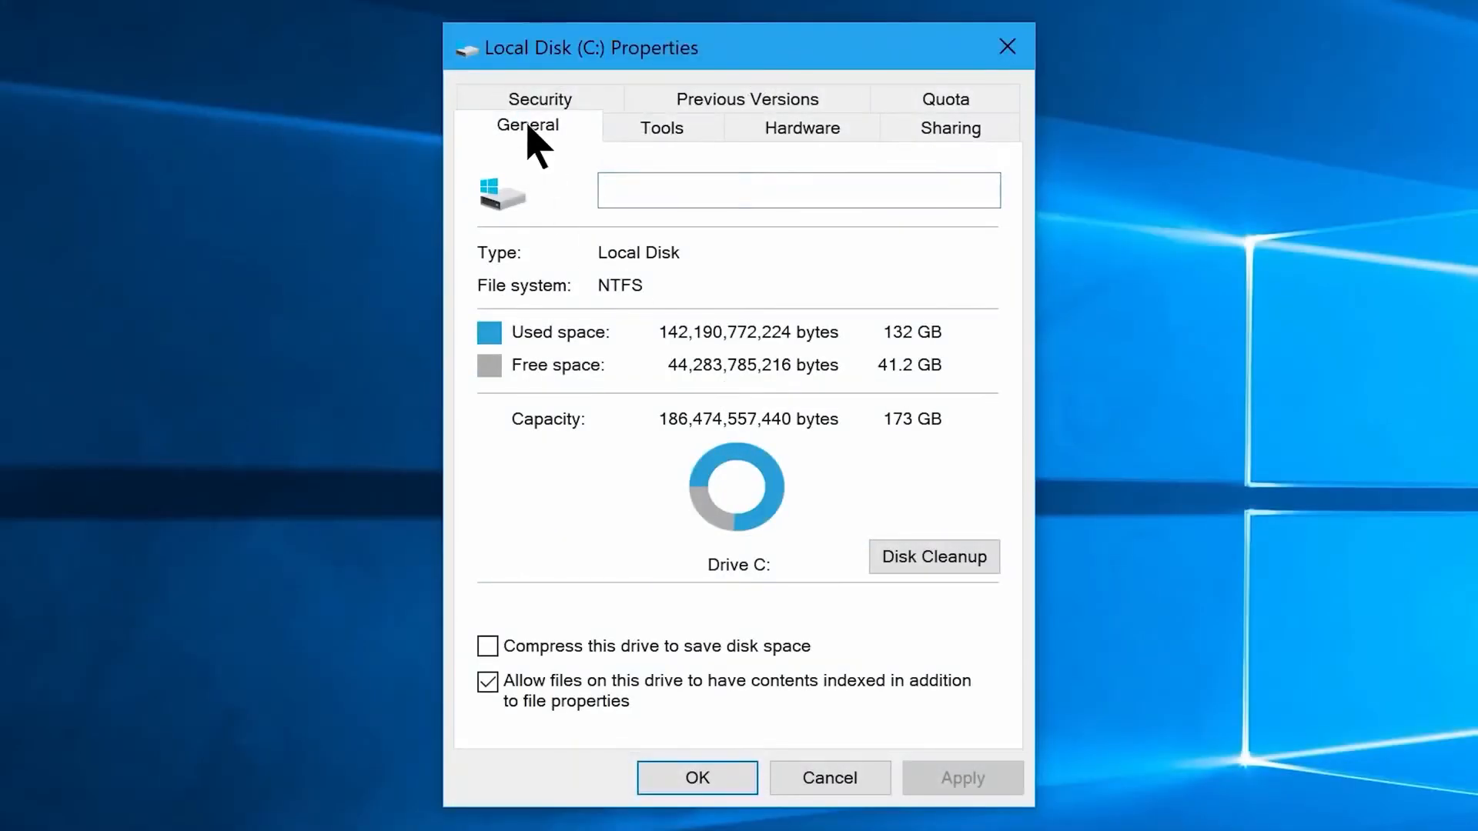
left_click(938, 565)
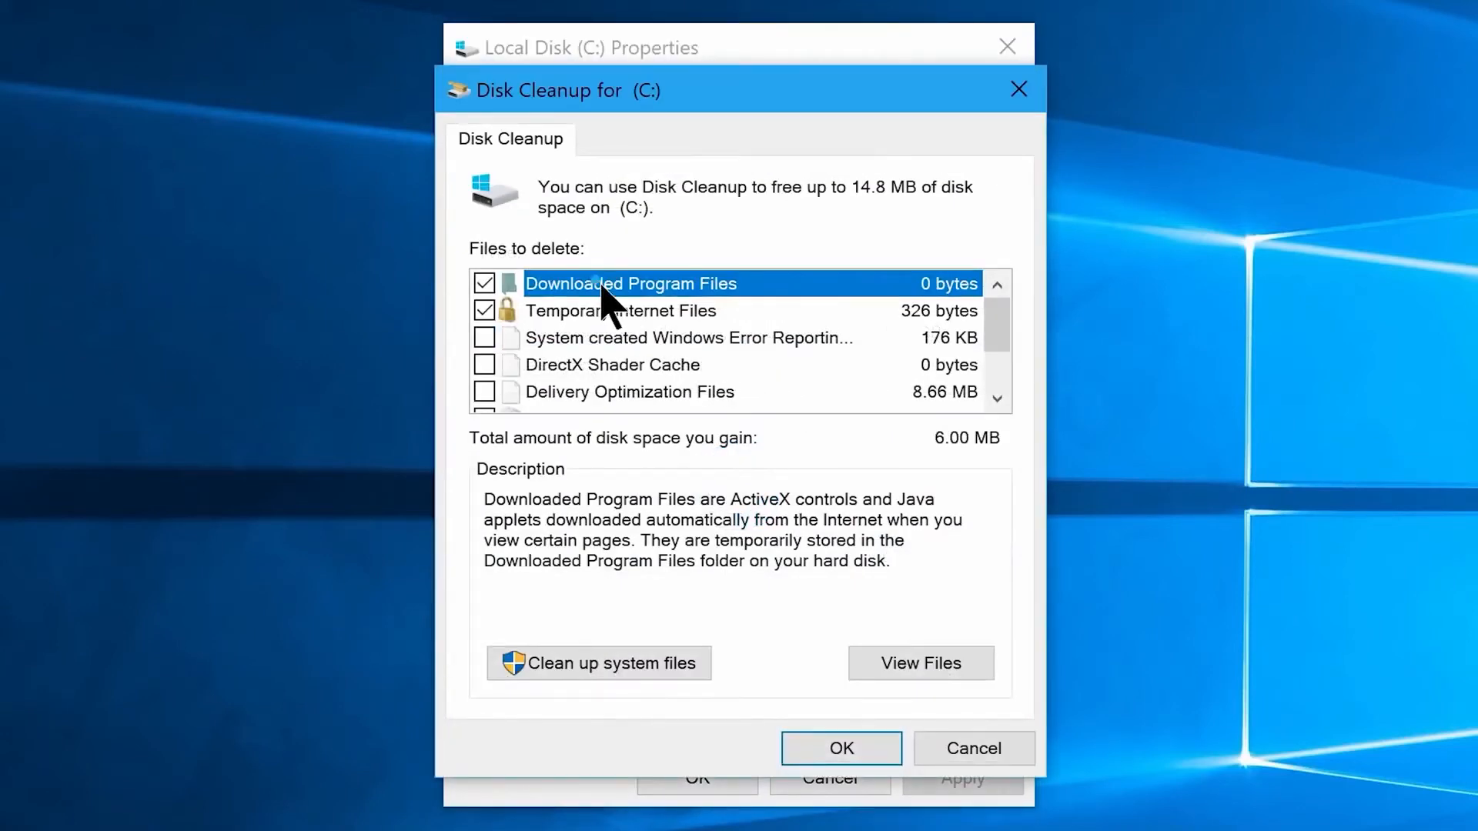
Include the Recycle Bin in the cleanup of drive C:, extend the scan to system files, and permanently delete the selected files
left_click(595, 316)
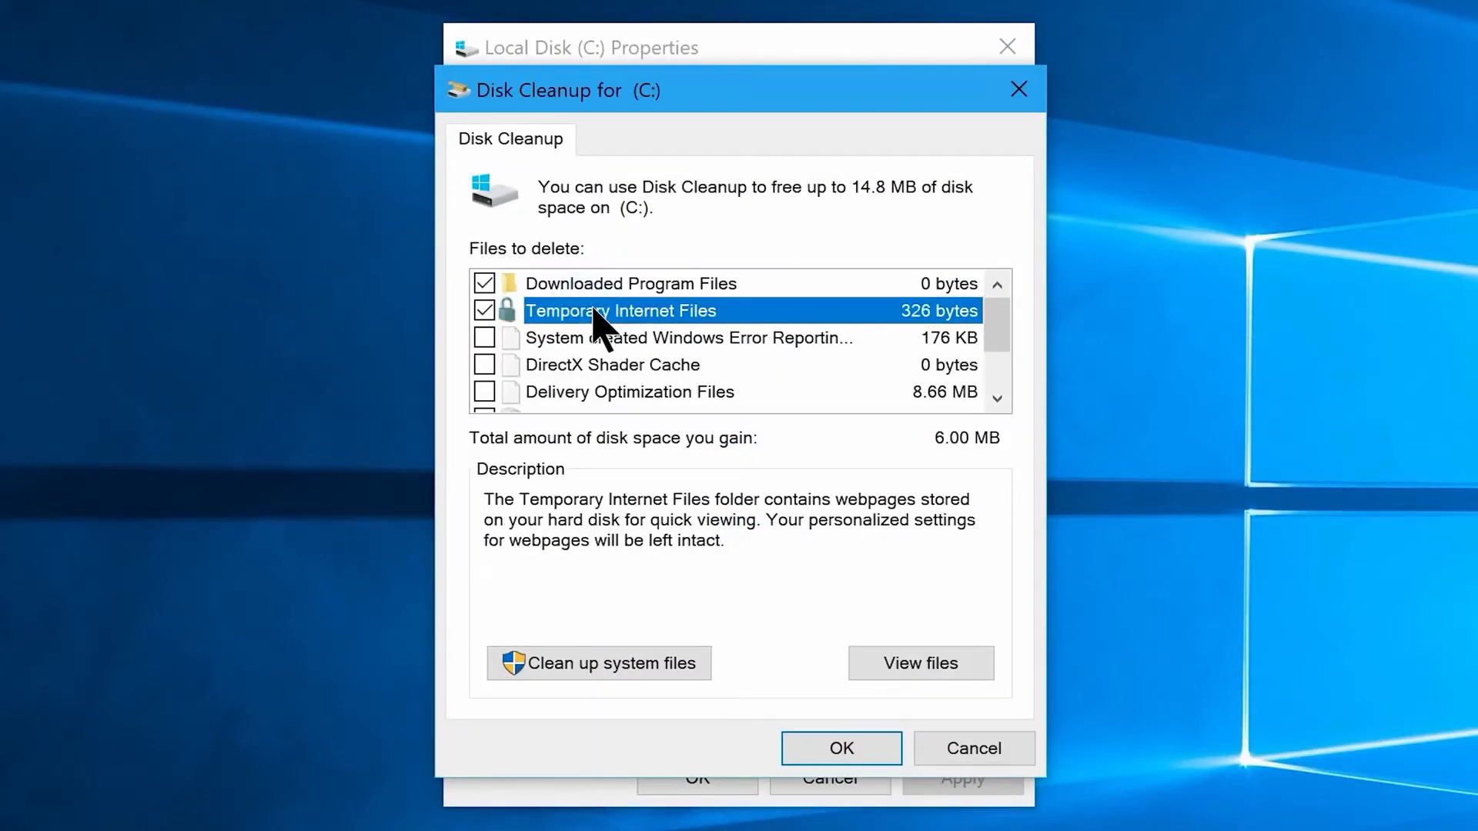
scroll(584, 354, "down", 1)
left_click(561, 394)
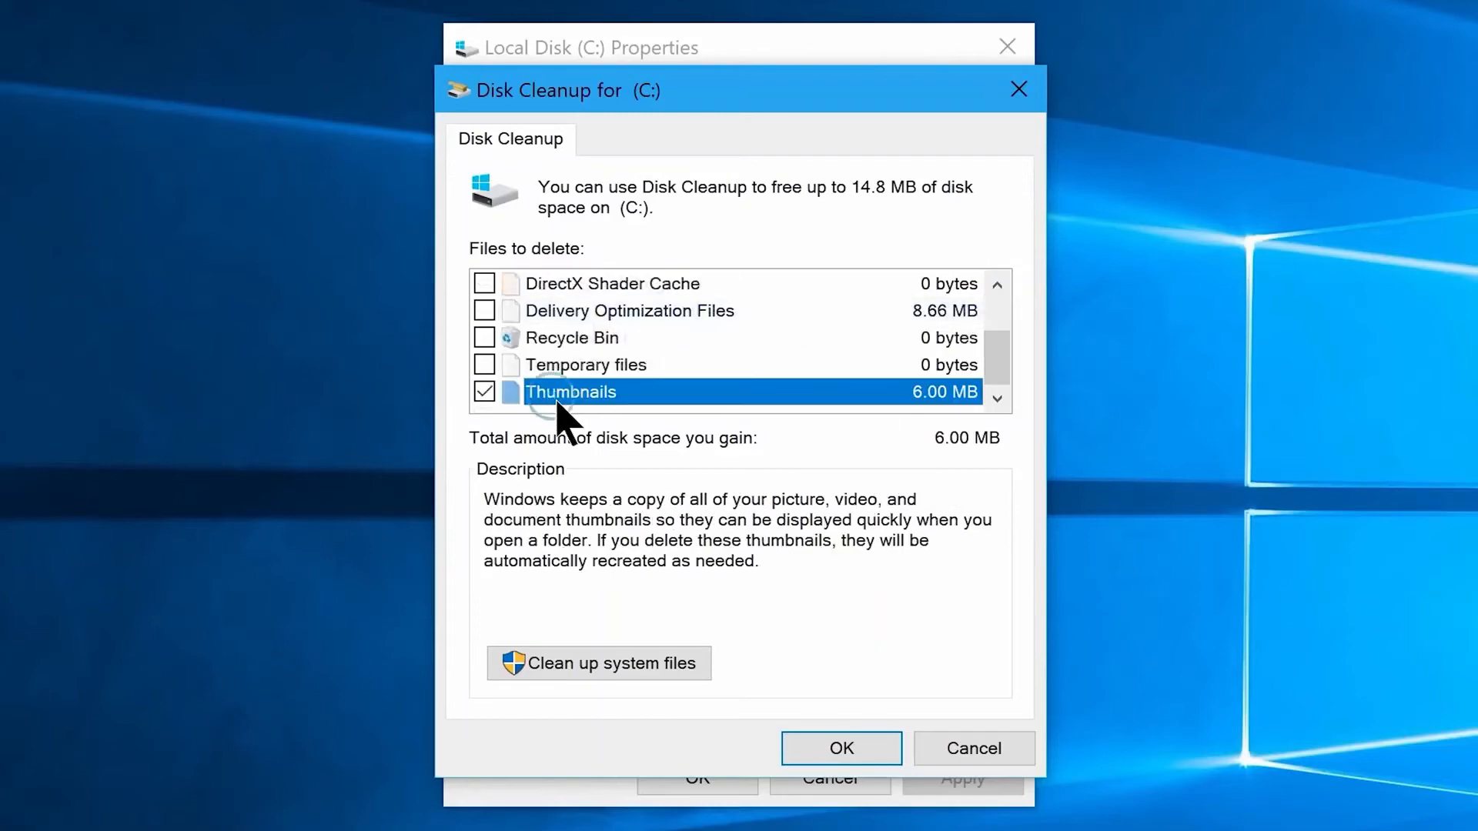
left_click(484, 337)
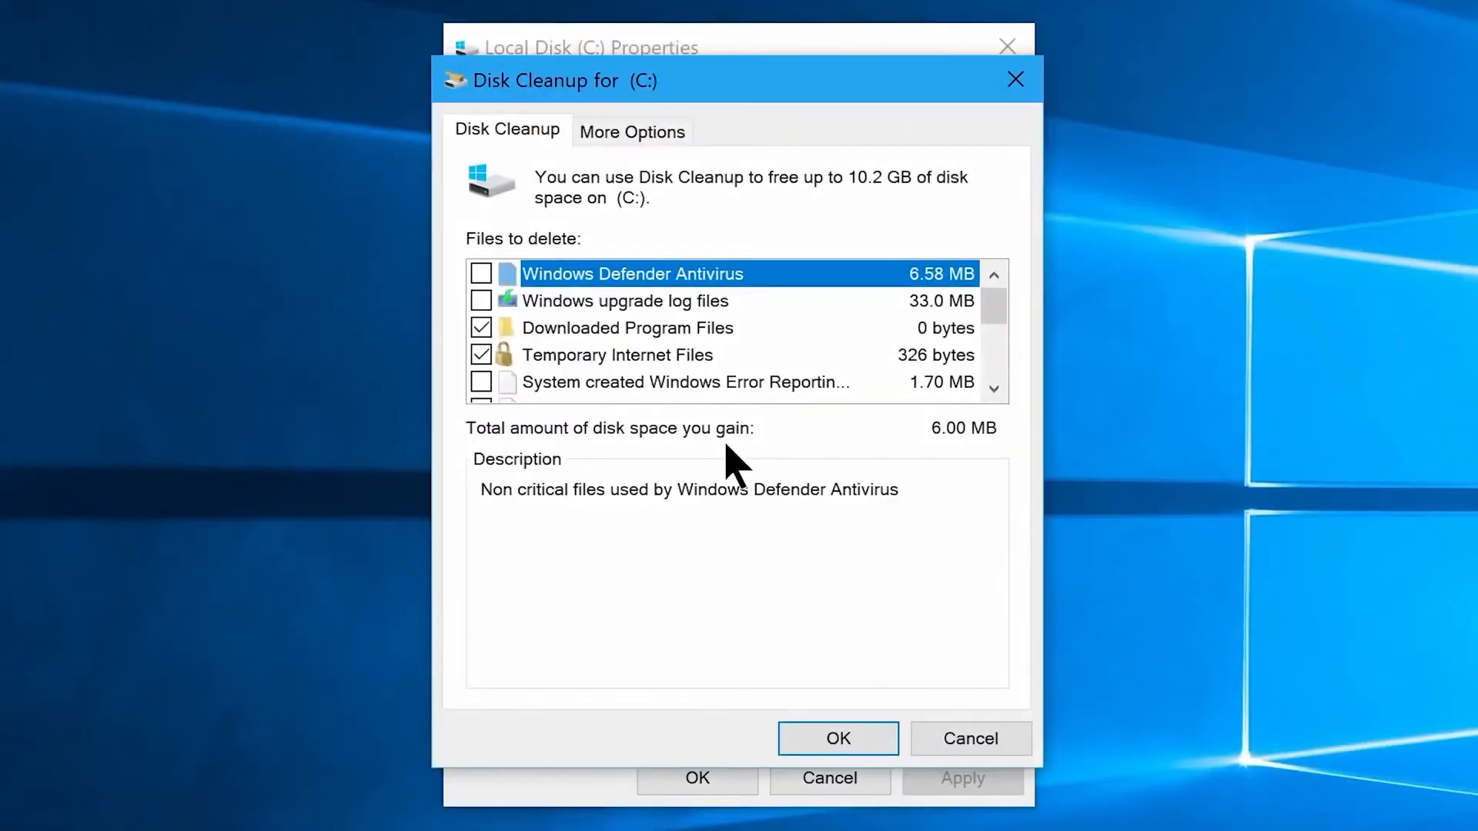
left_click(827, 739)
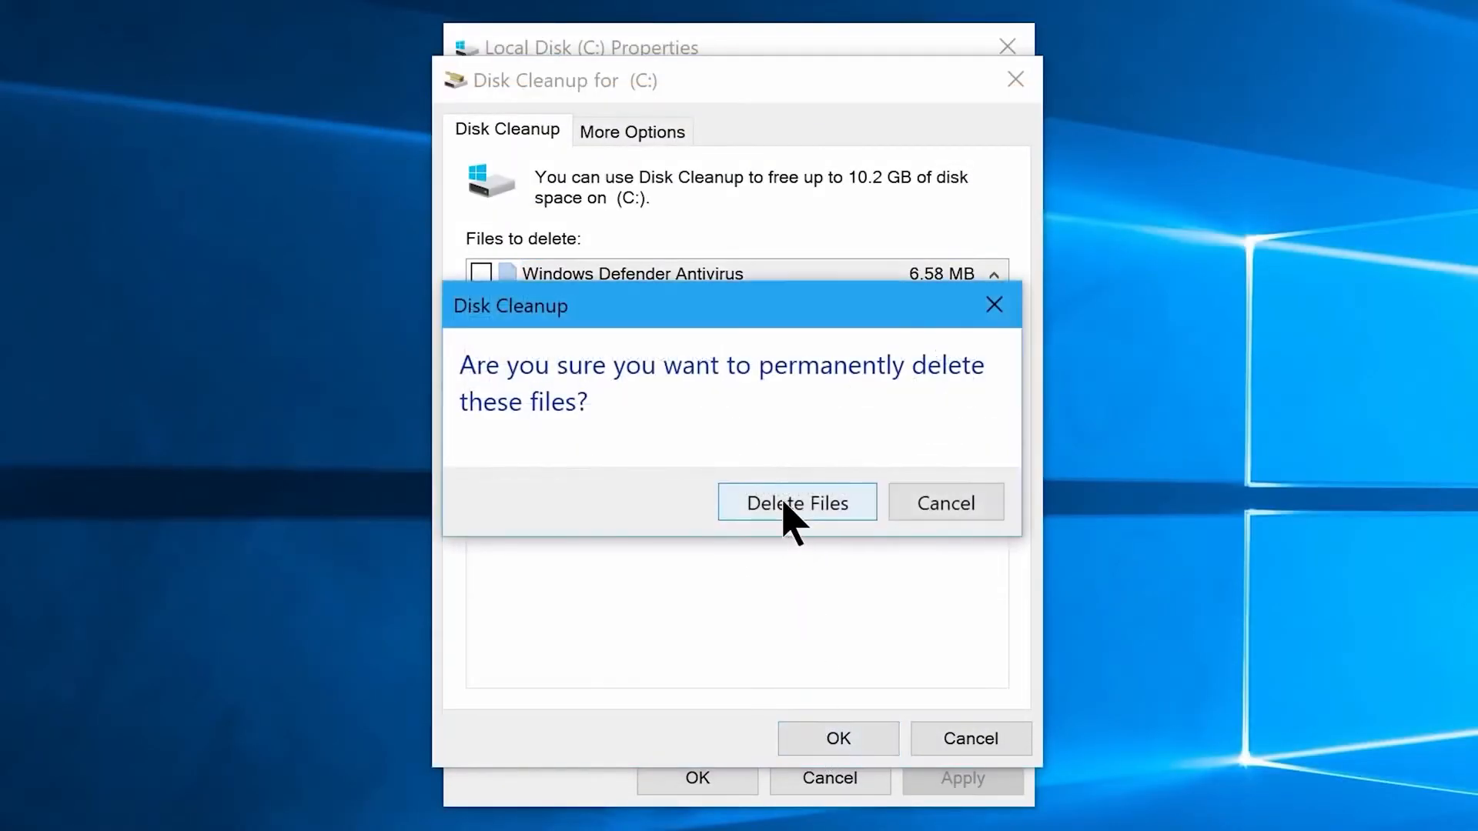
left_click(789, 504)
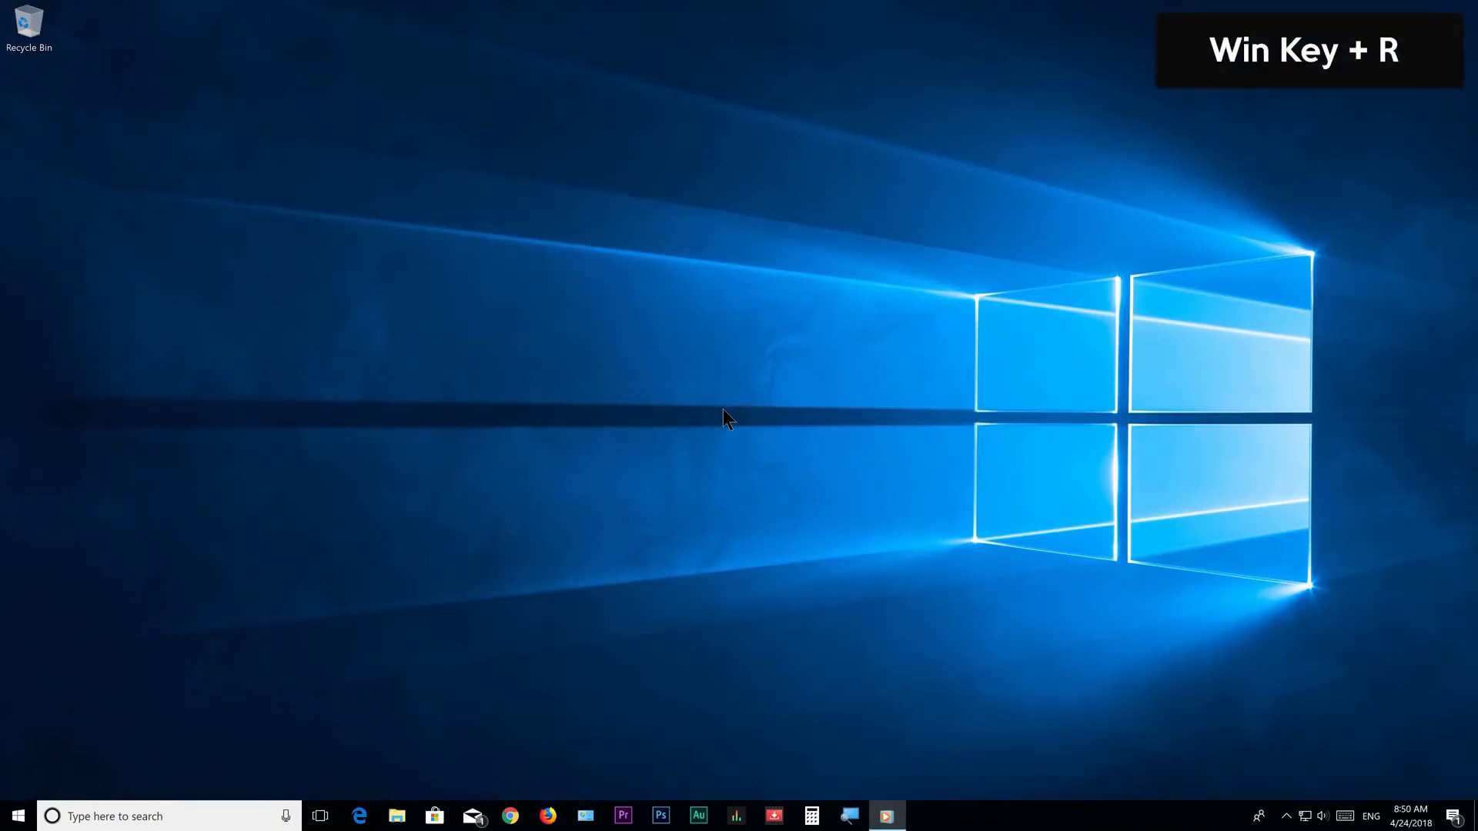
Open the Registry Editor by running "regedit"
key("super+r")
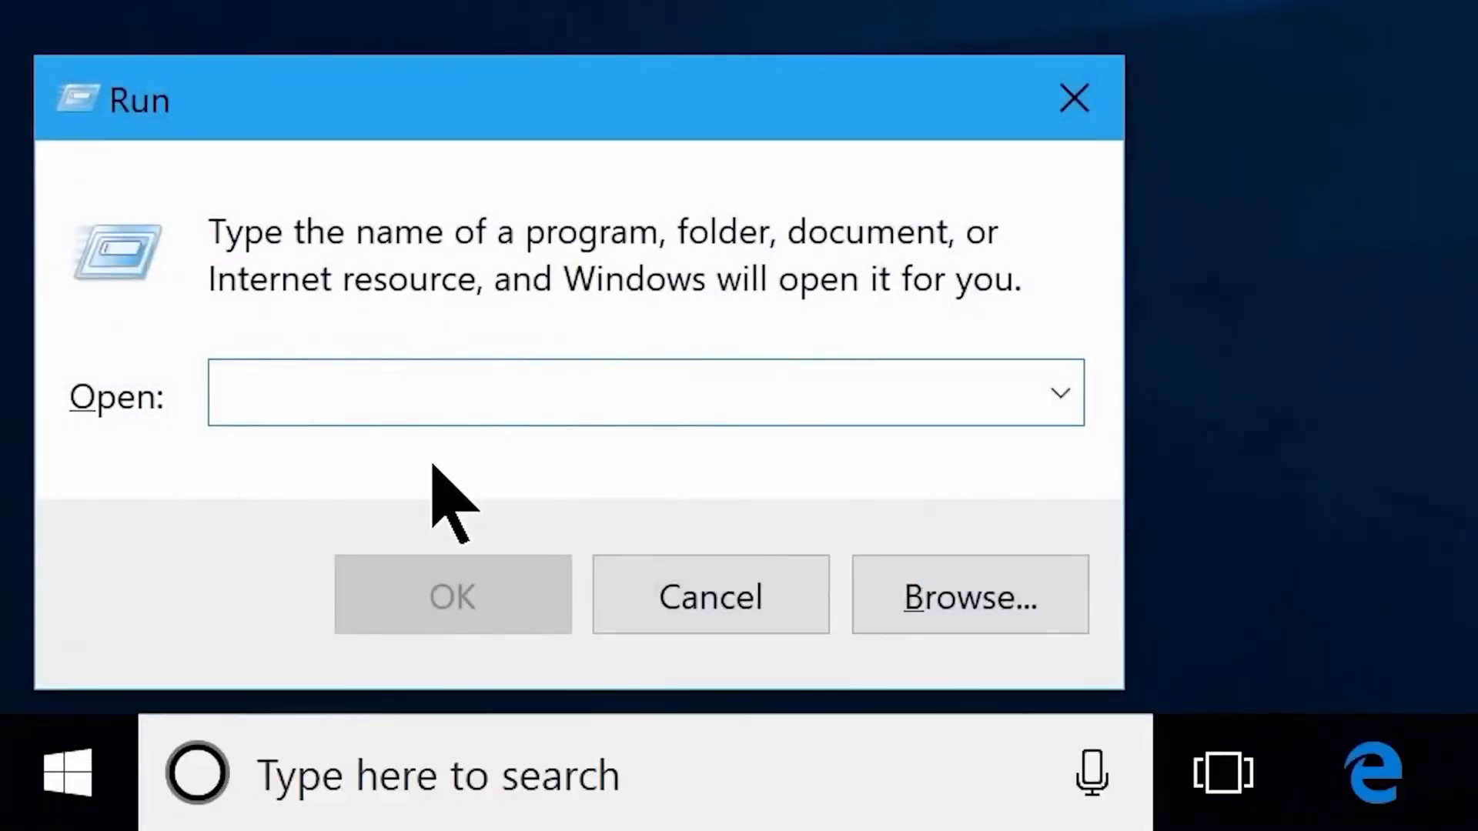
type("regedit")
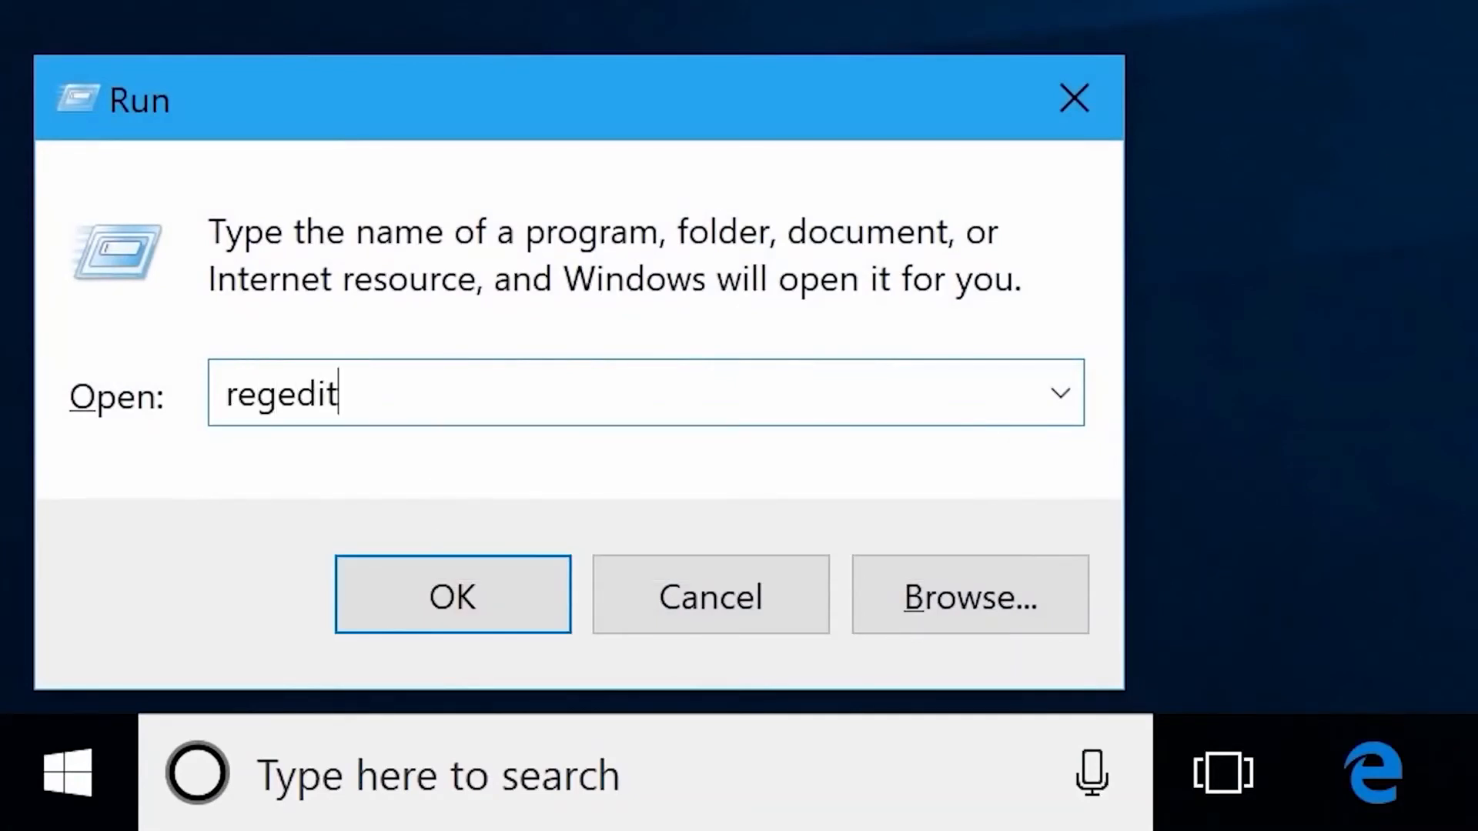
left_click(455, 597)
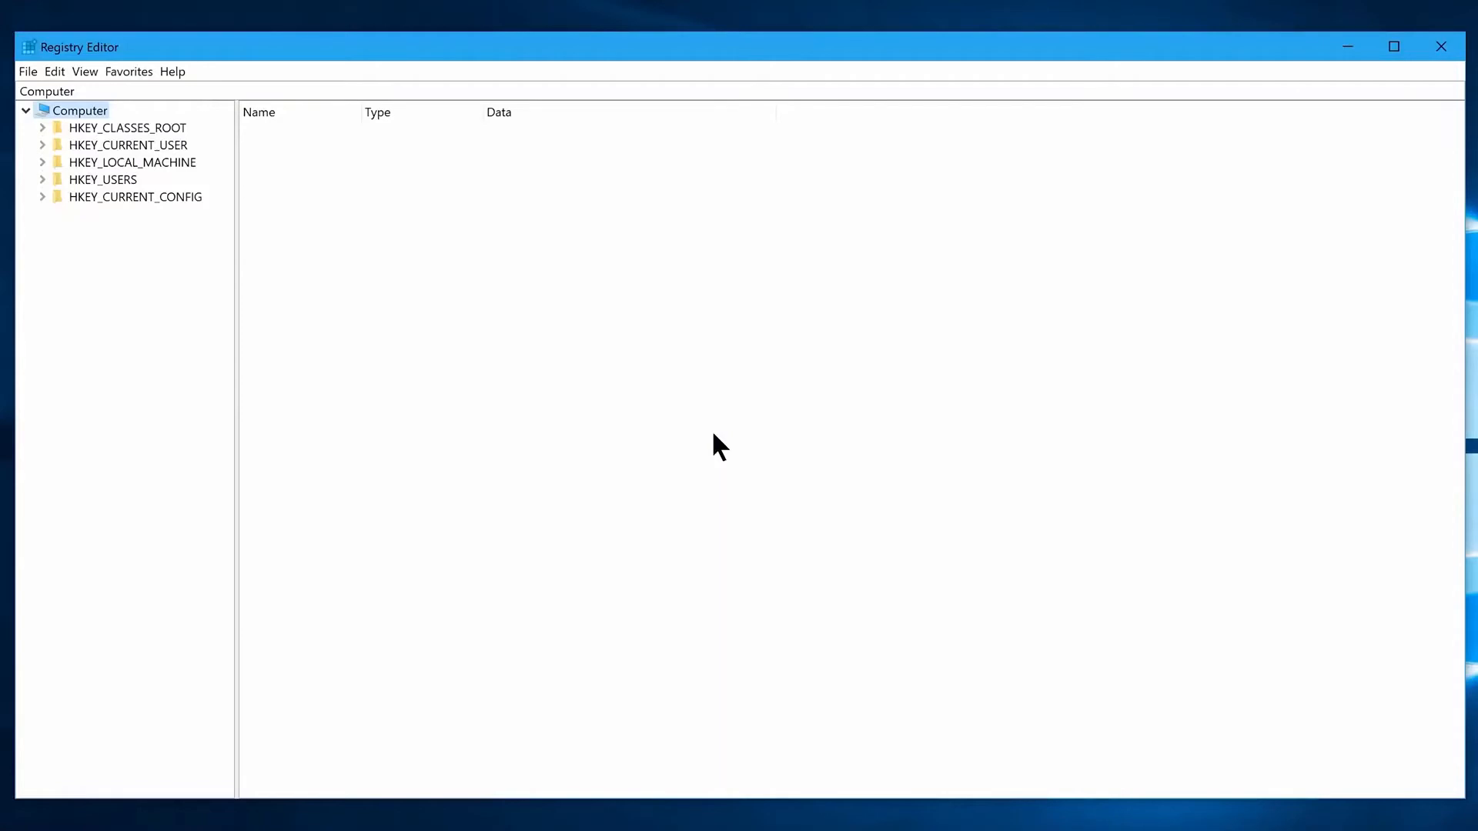
Set the MouseHoverTime value under HKEY_CURRENT_USER\Control Panel\Mouse to 10
left_click(42, 144)
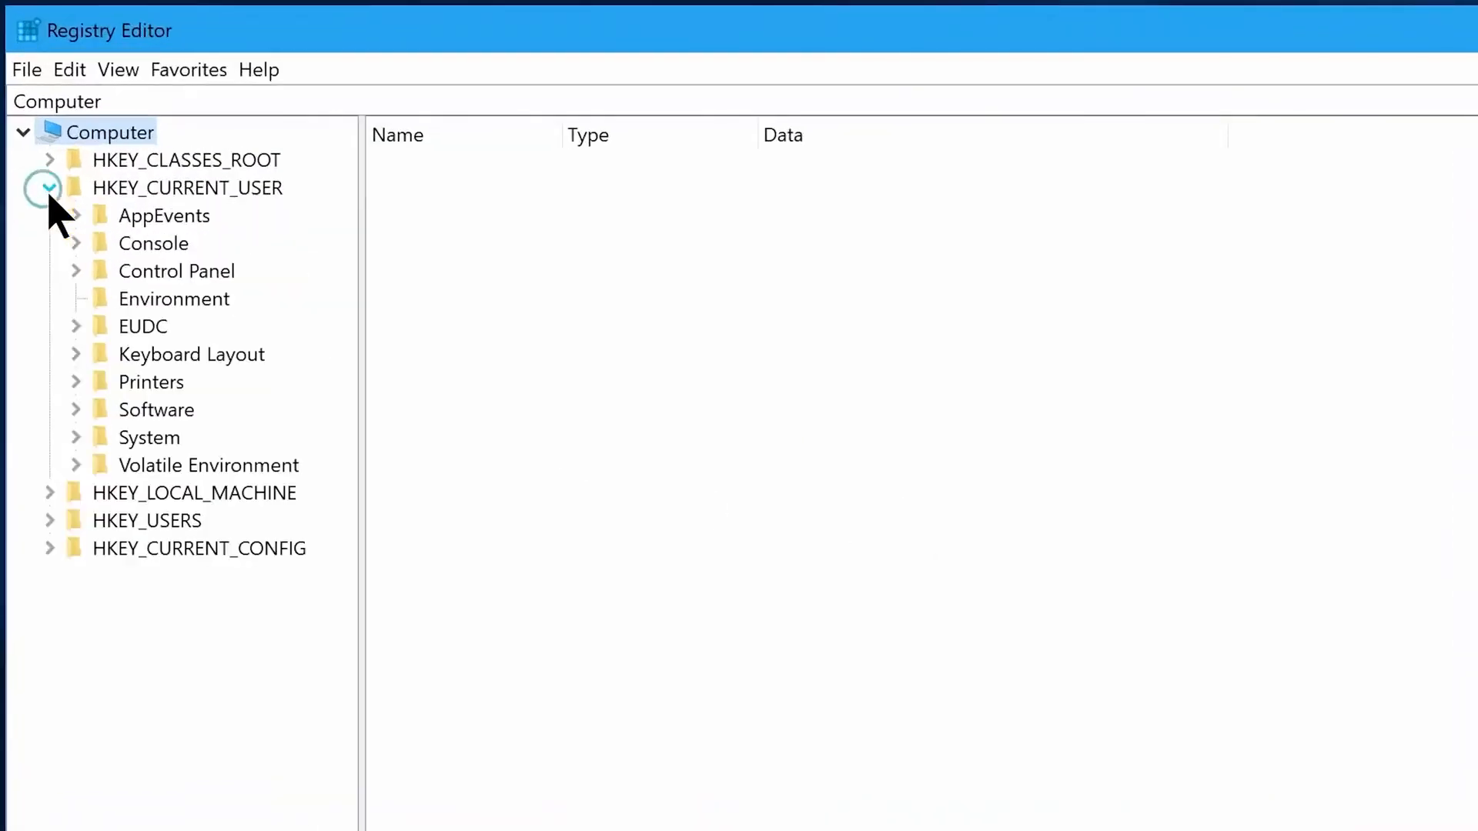
double_click(143, 277)
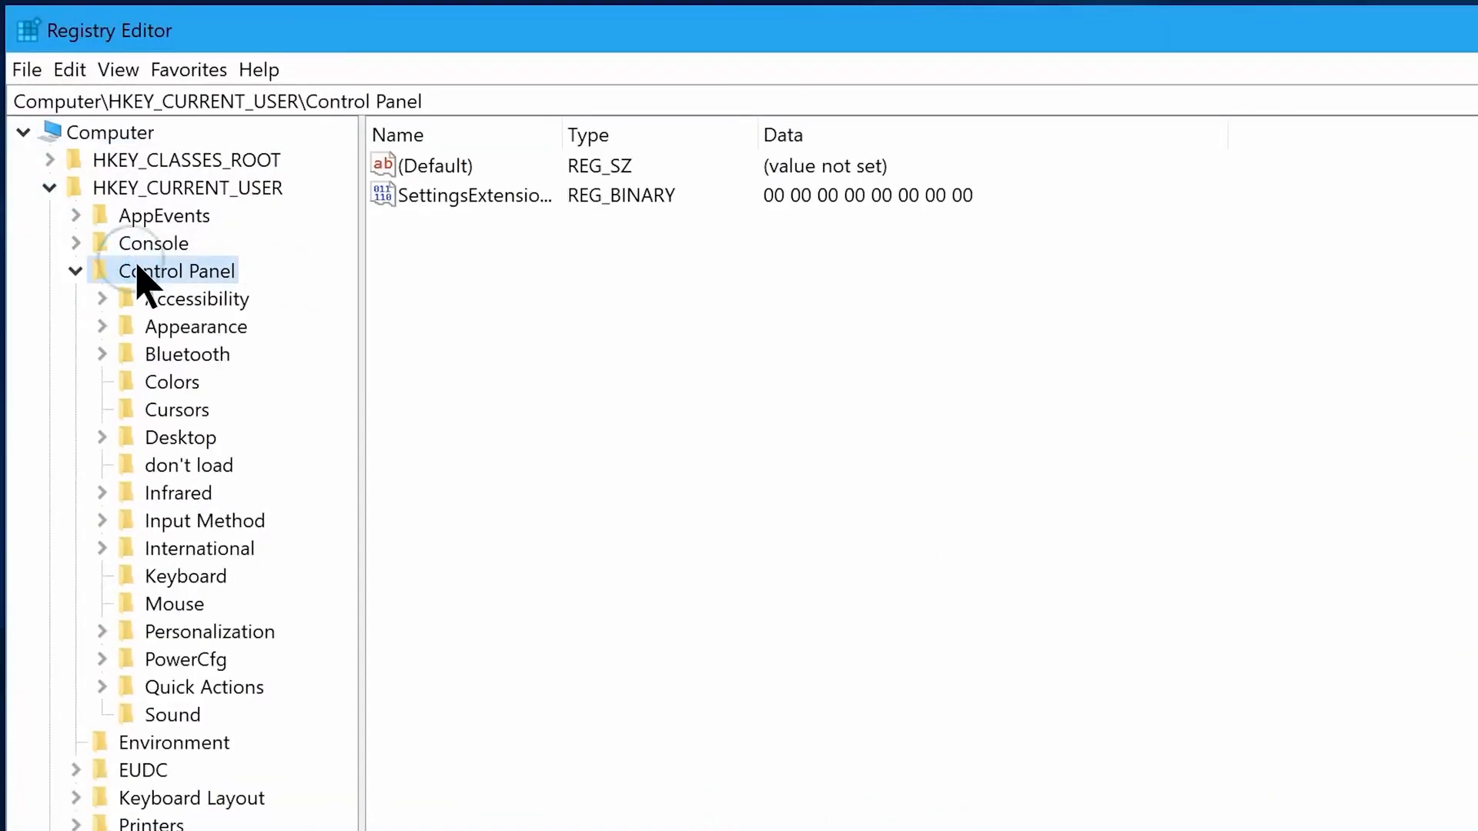
left_click(174, 605)
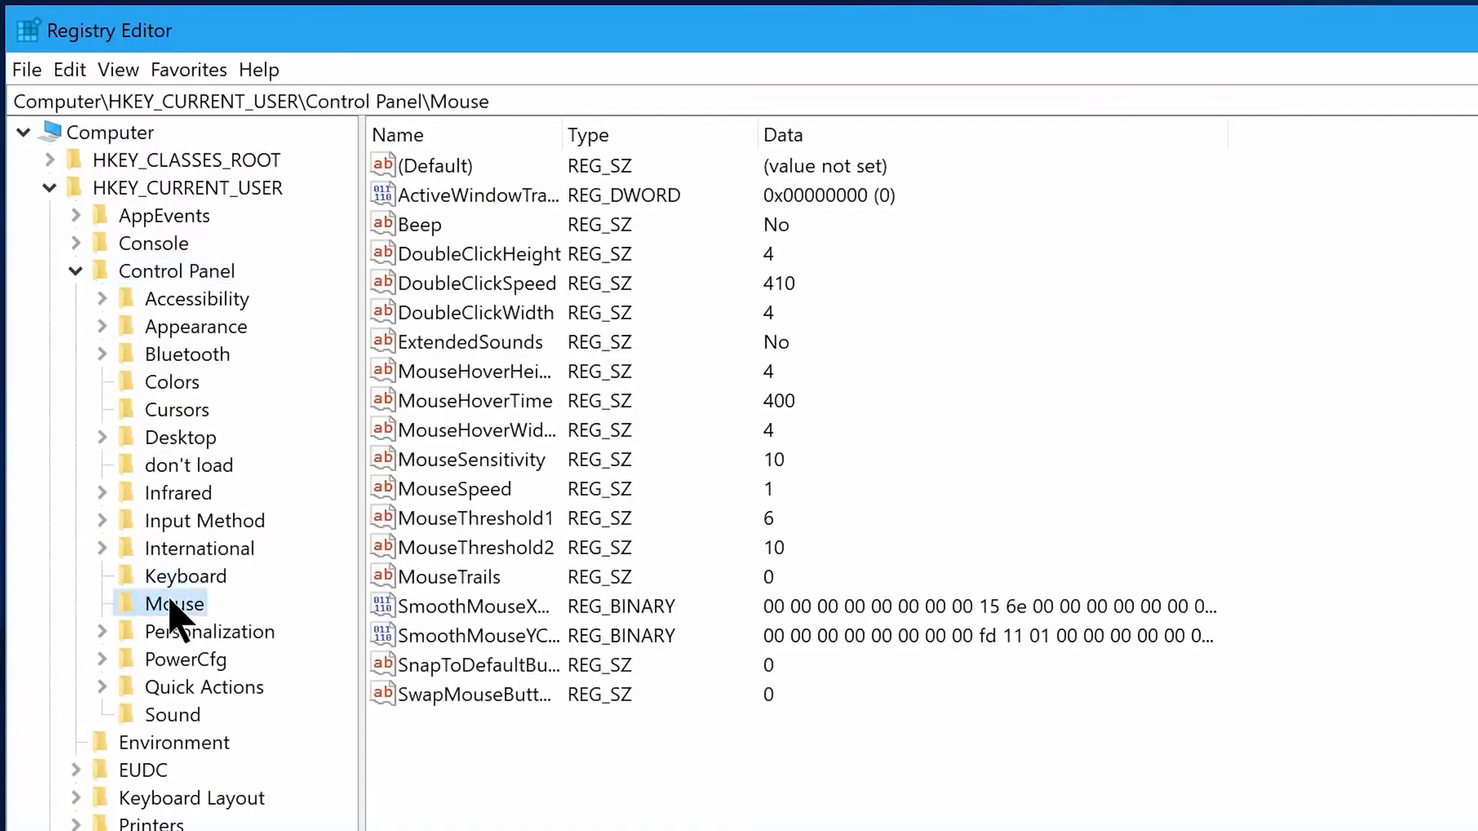
double_click(465, 406)
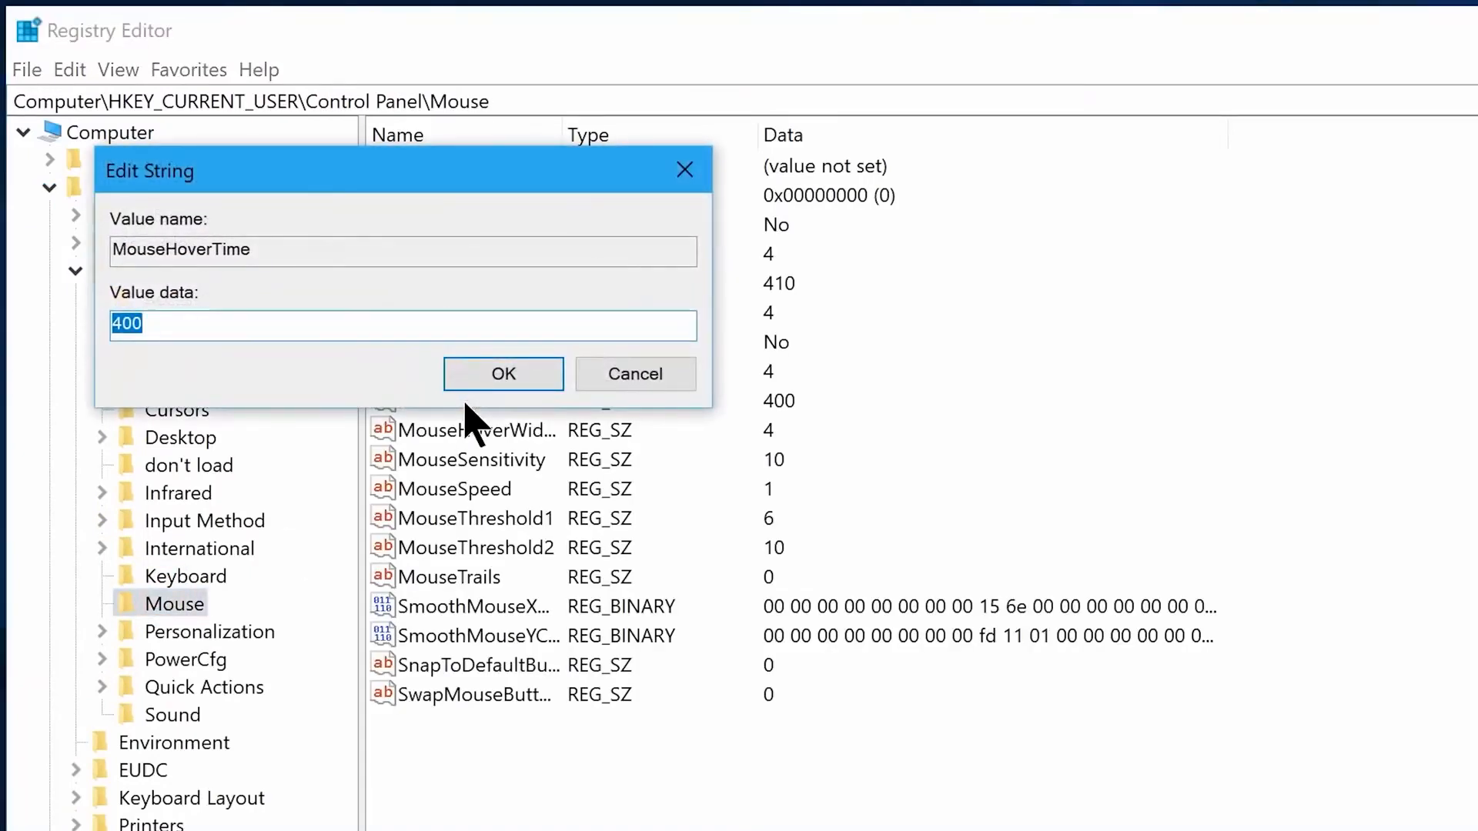
type("10")
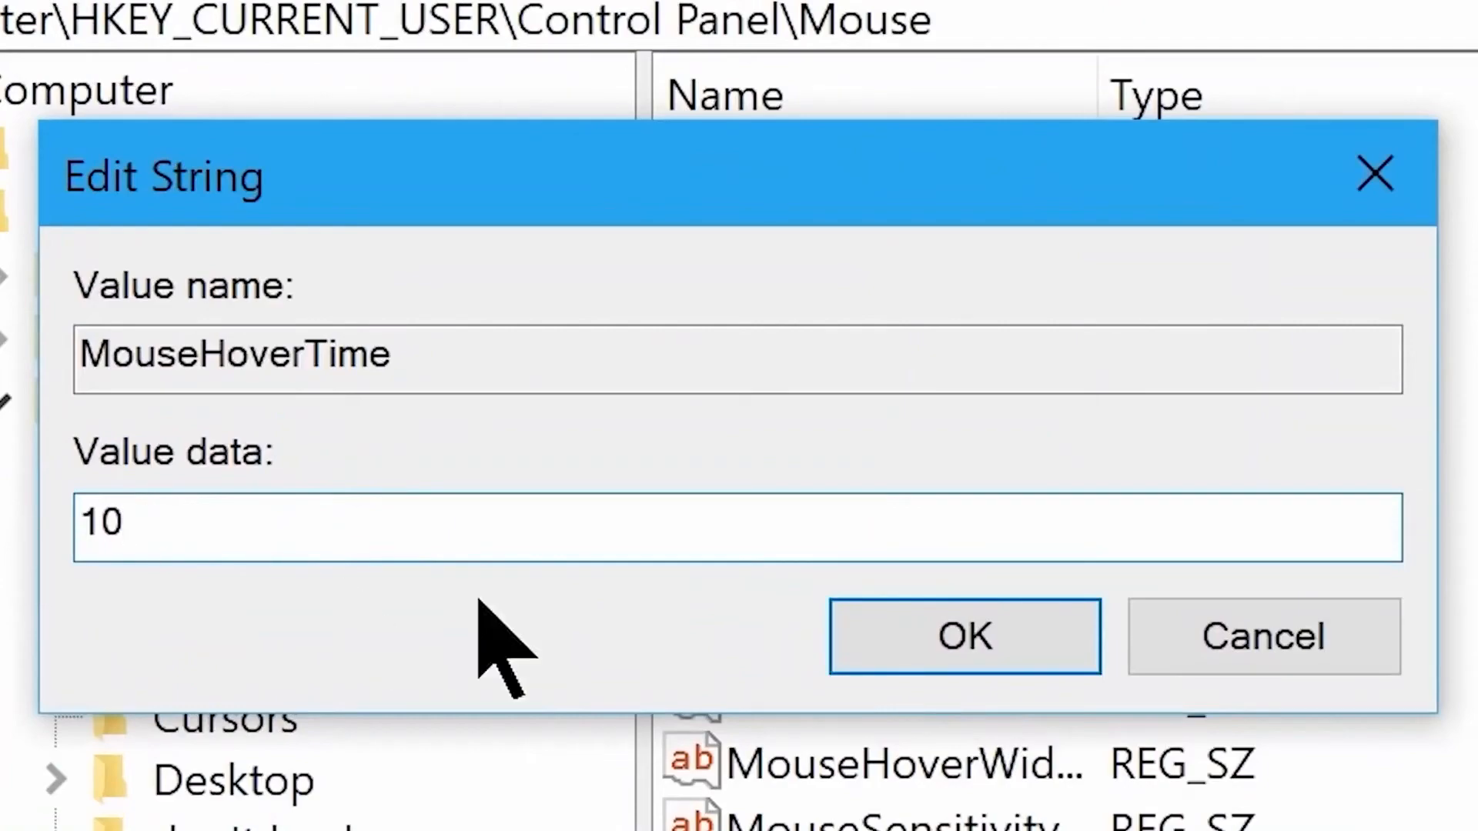
key("Return")
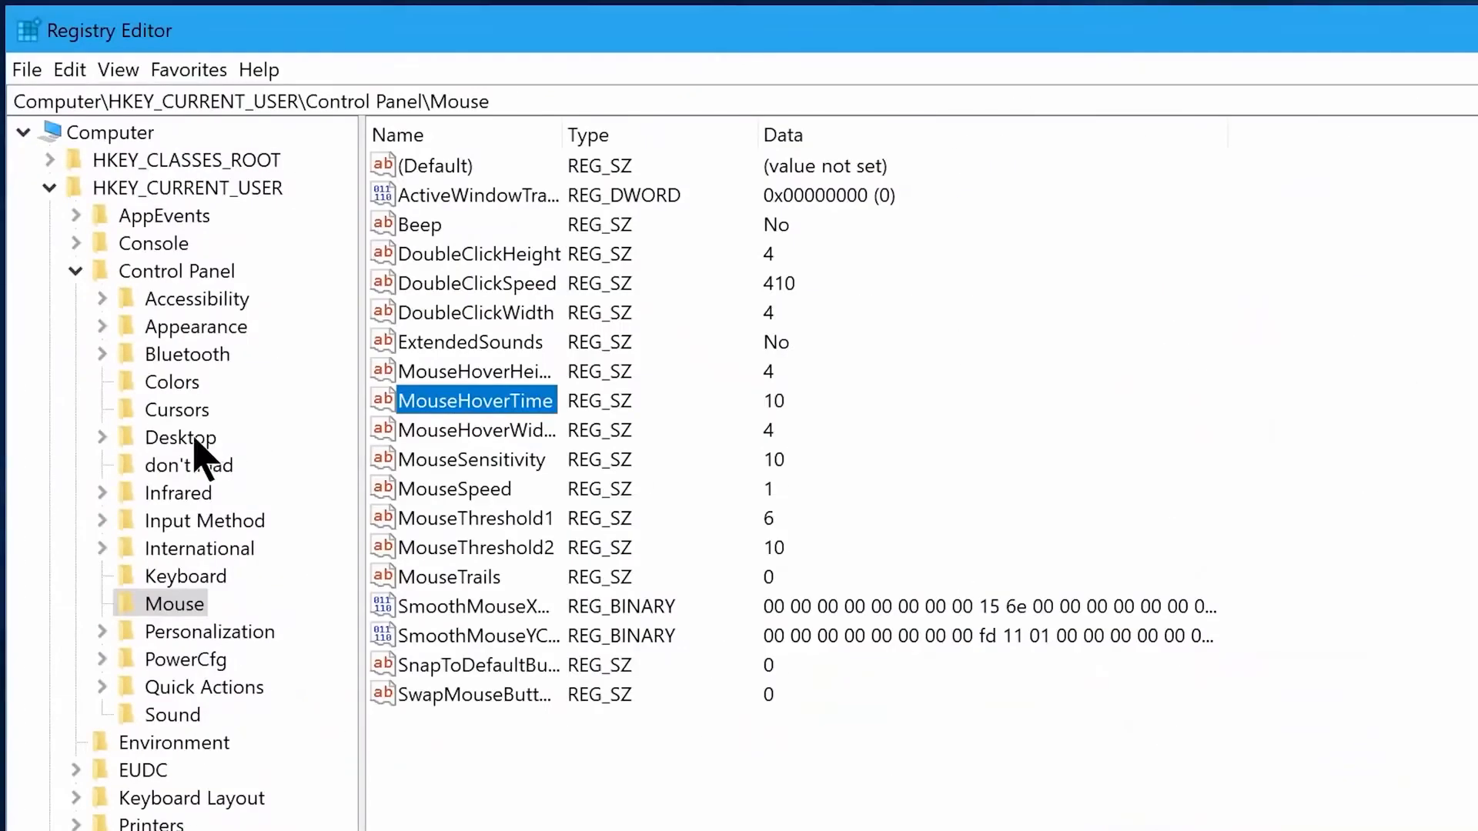
Set the MenuShowDelay value under HKEY_CURRENT_USER\Control Panel\Desktop to 10
left_click(246, 778)
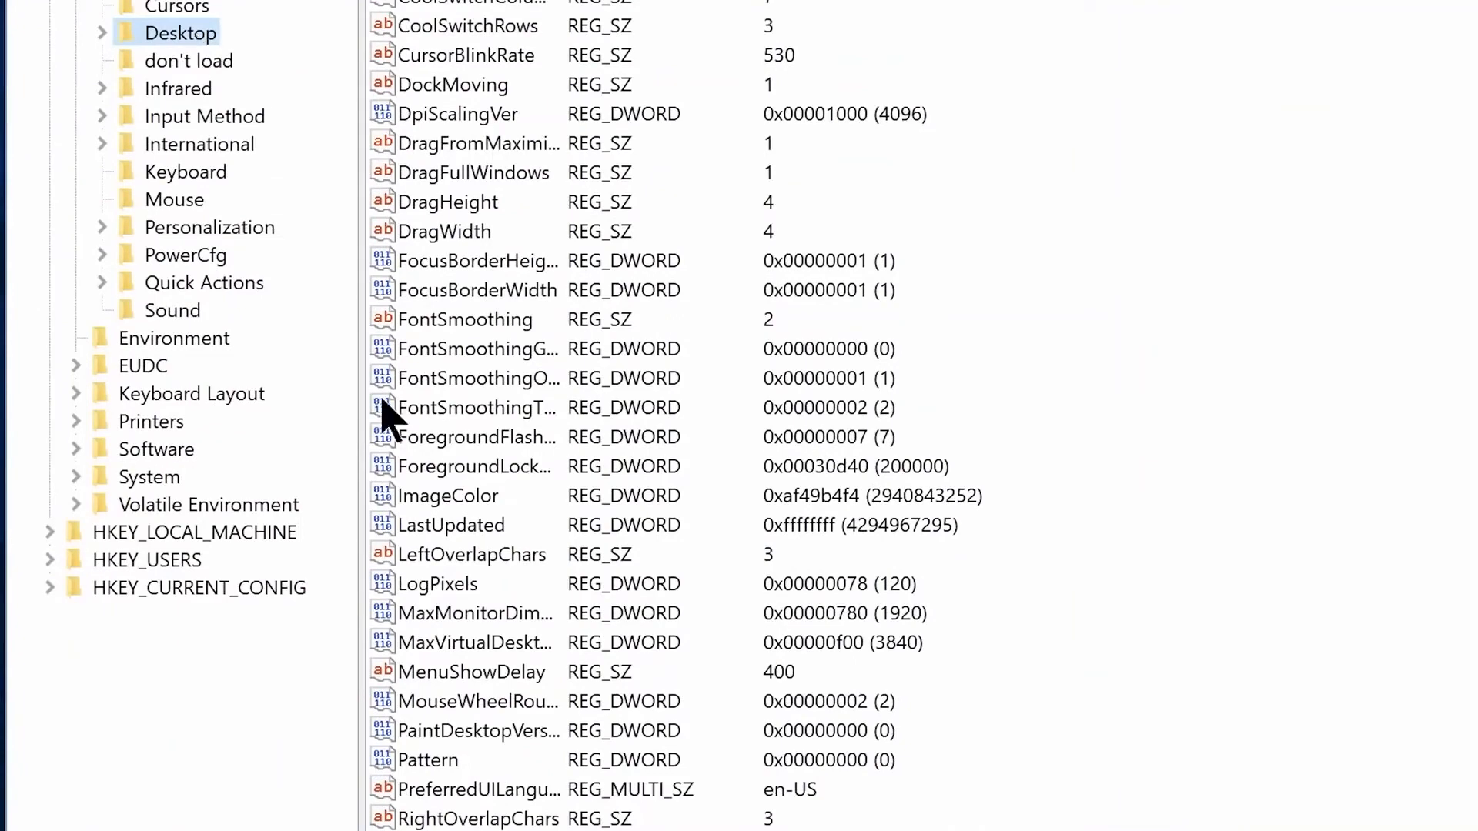
left_click(452, 676)
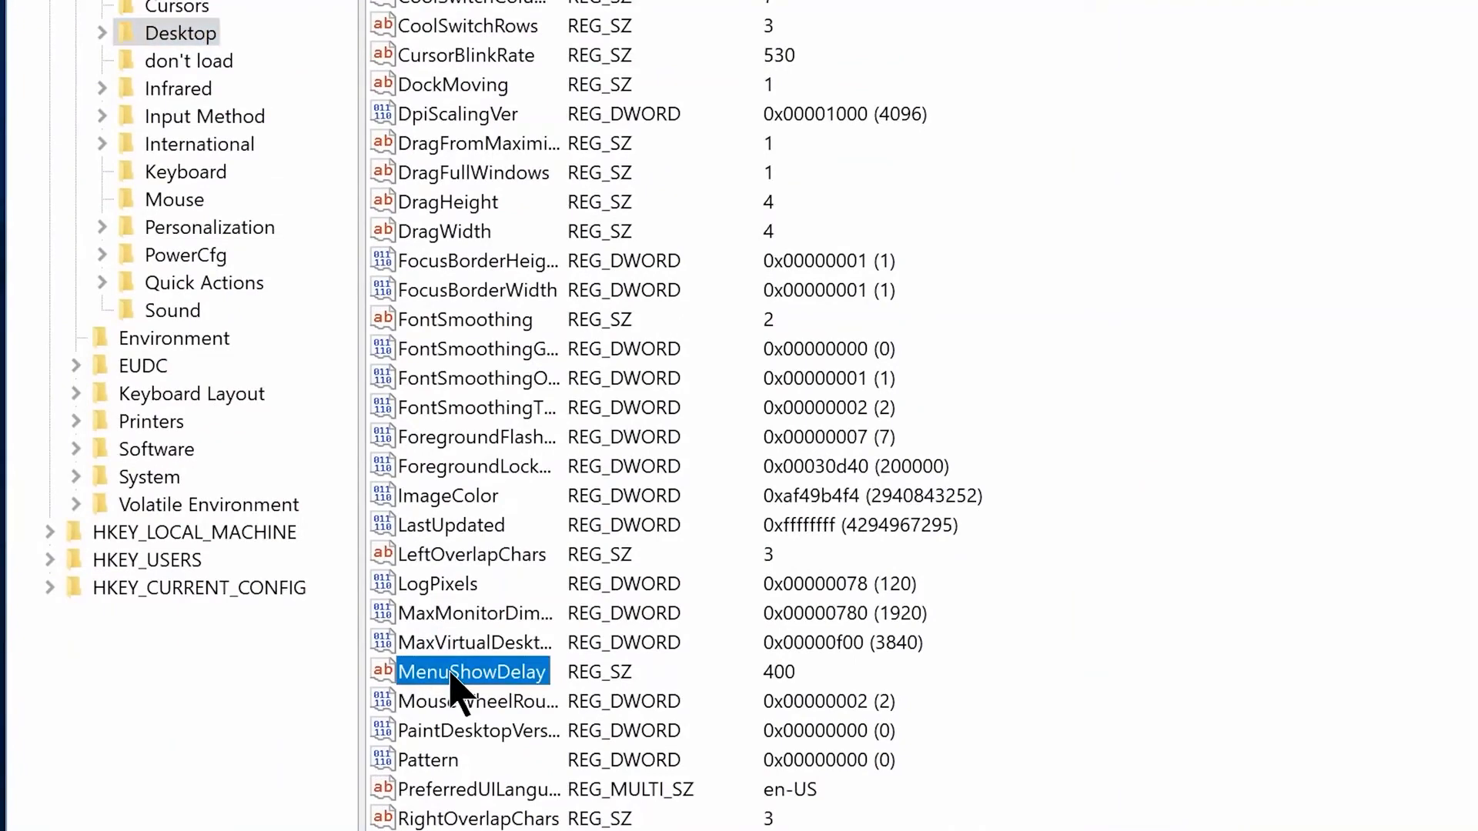
double_click(453, 676)
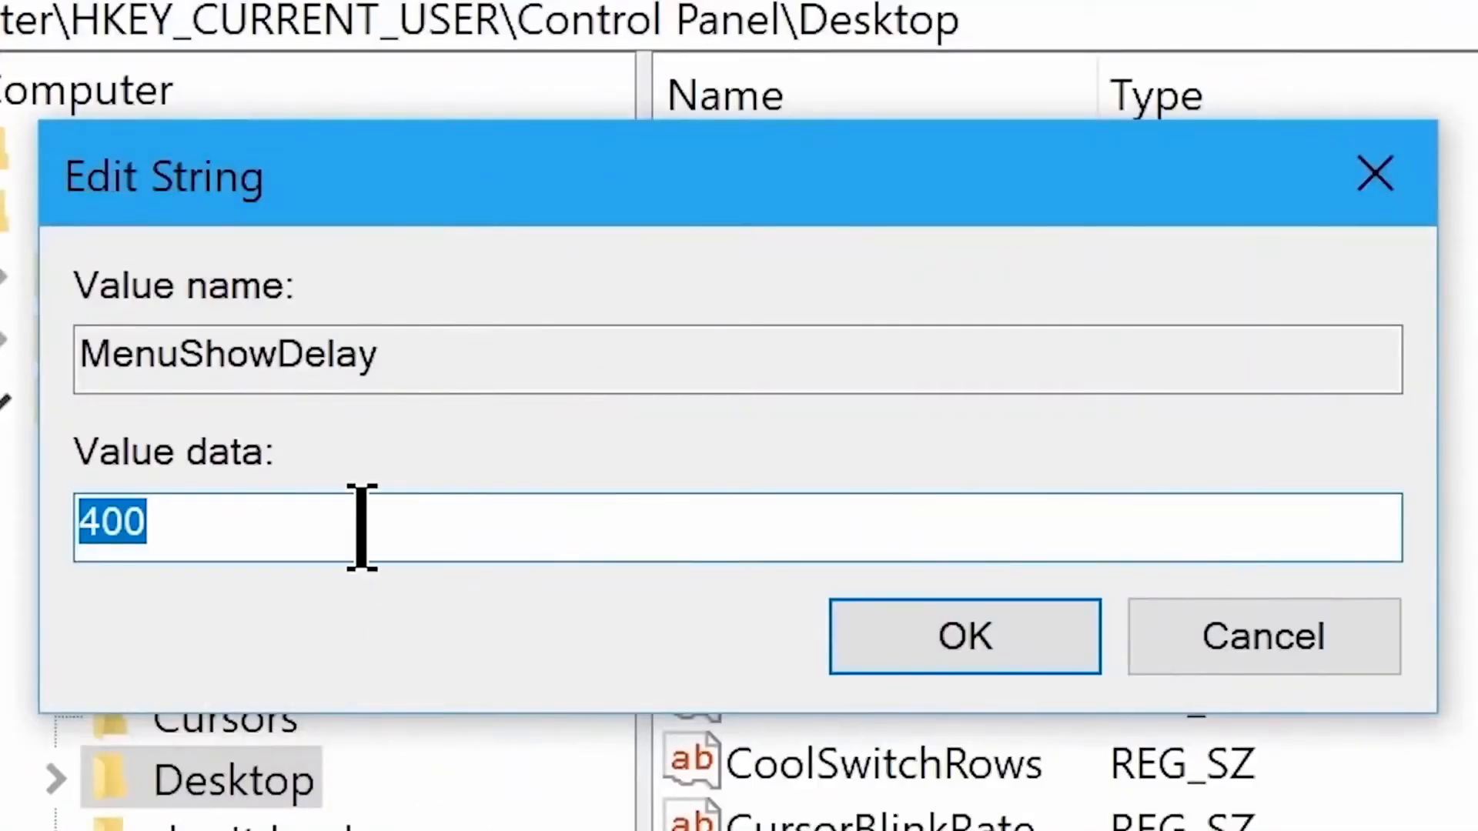
type("10")
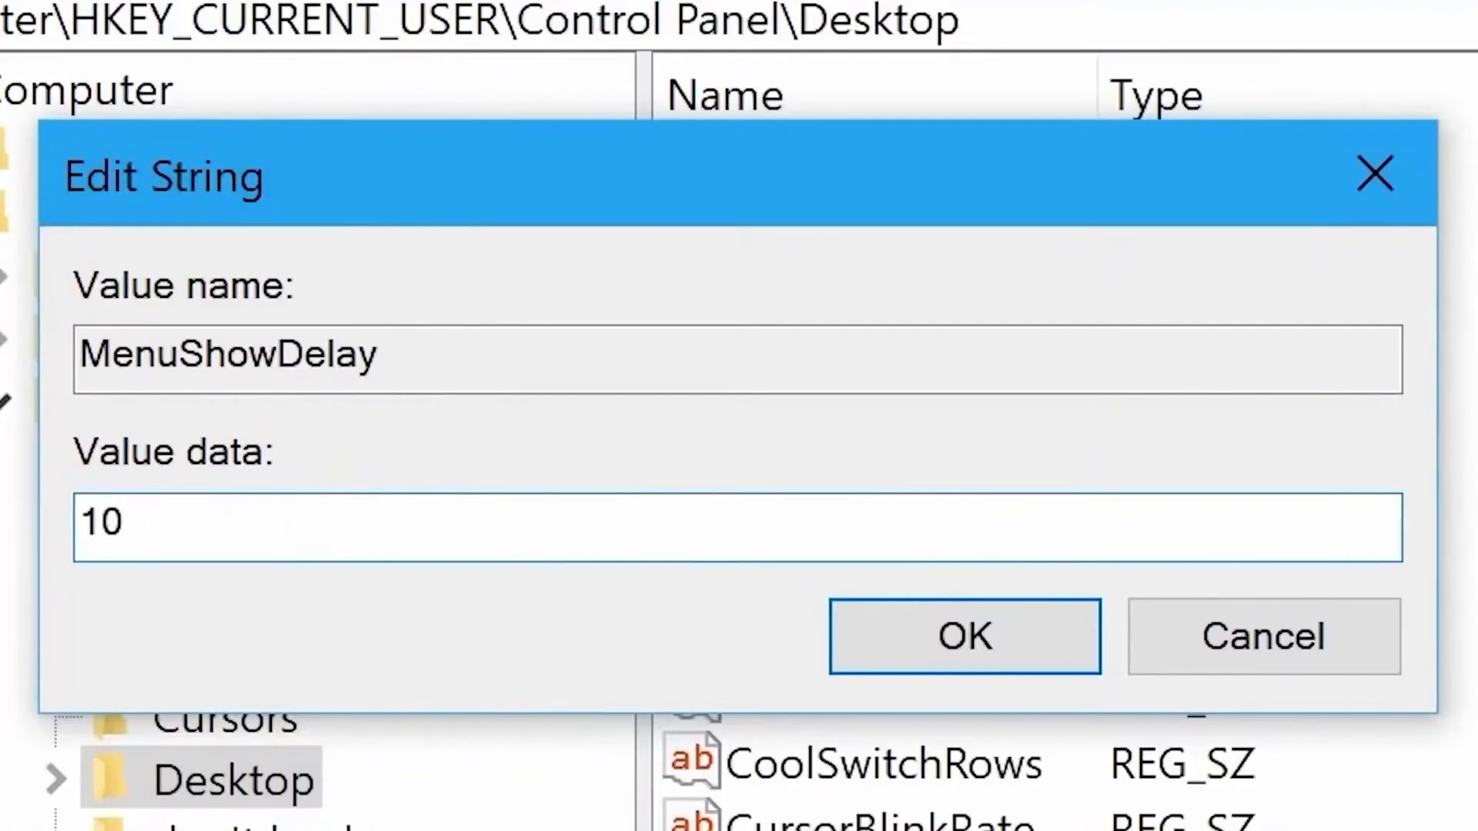
left_click(933, 651)
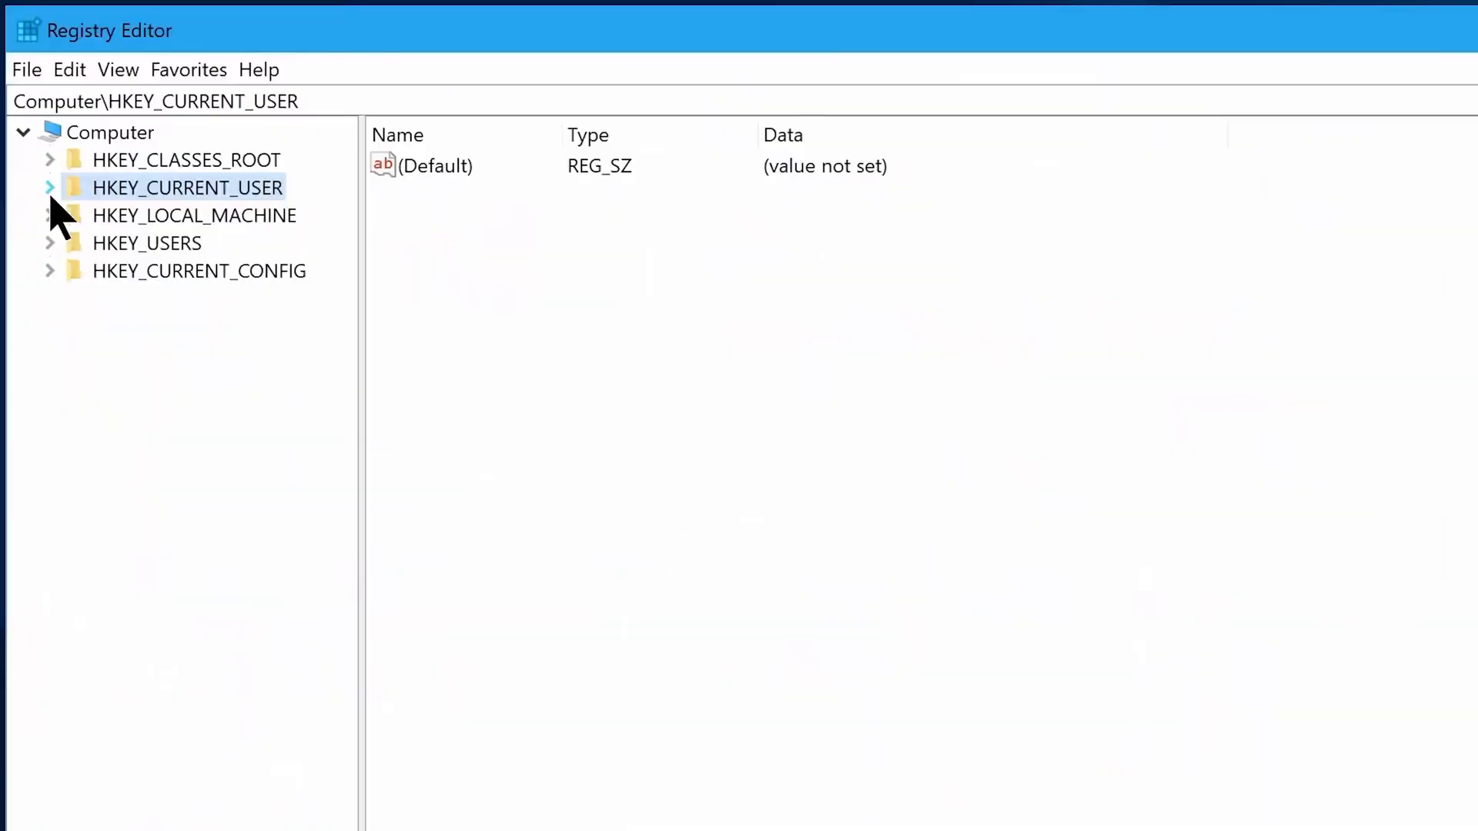
Open the registry key HKEY_LOCAL_MACHINE\SOFTWARE\Microsoft\Windows NT\CurrentVersion\Multimedia\SystemProfile and expand it
left_click(50, 216)
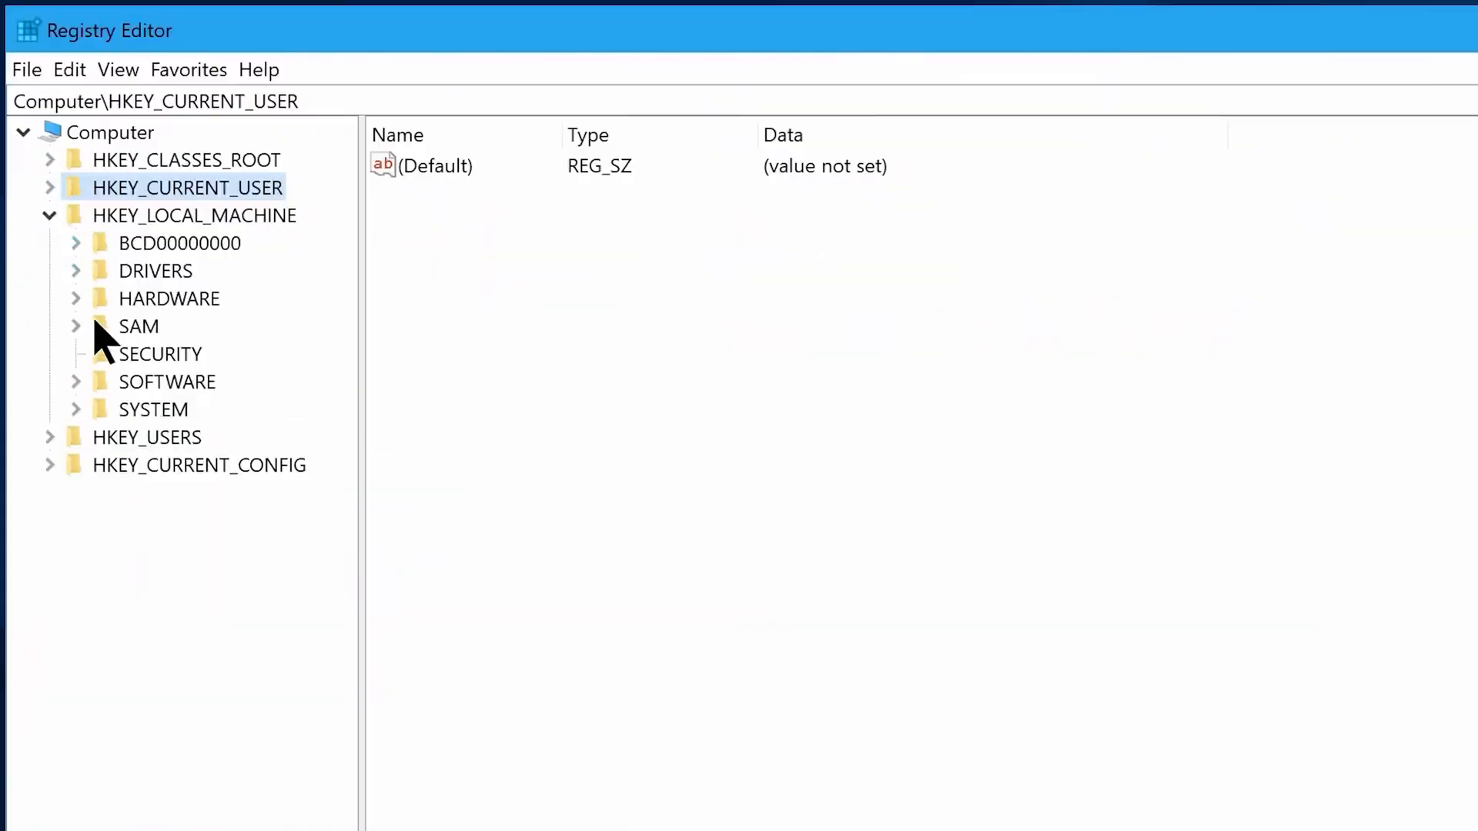
left_click(77, 382)
left_click(101, 742)
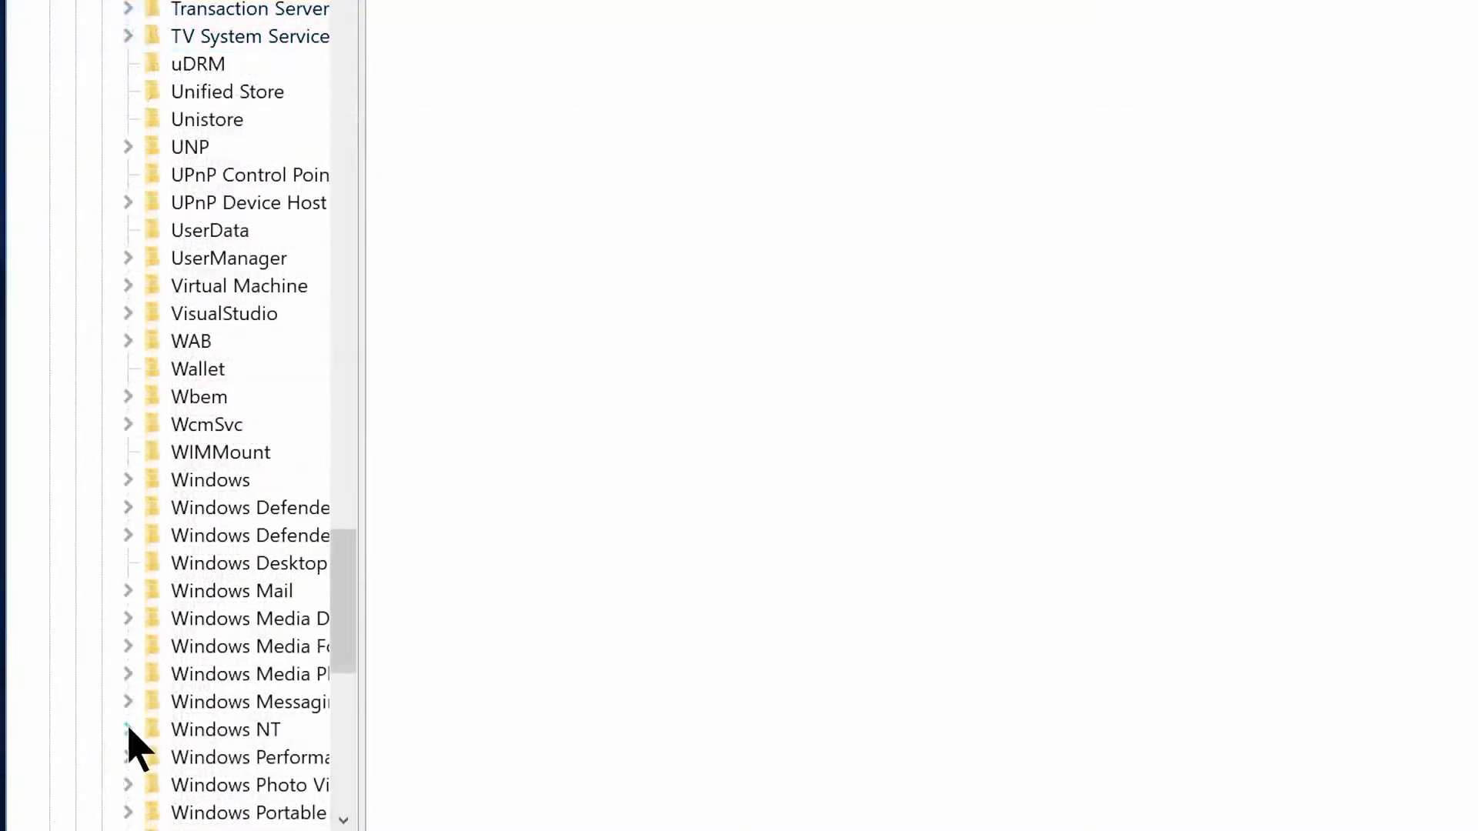
left_click(128, 730)
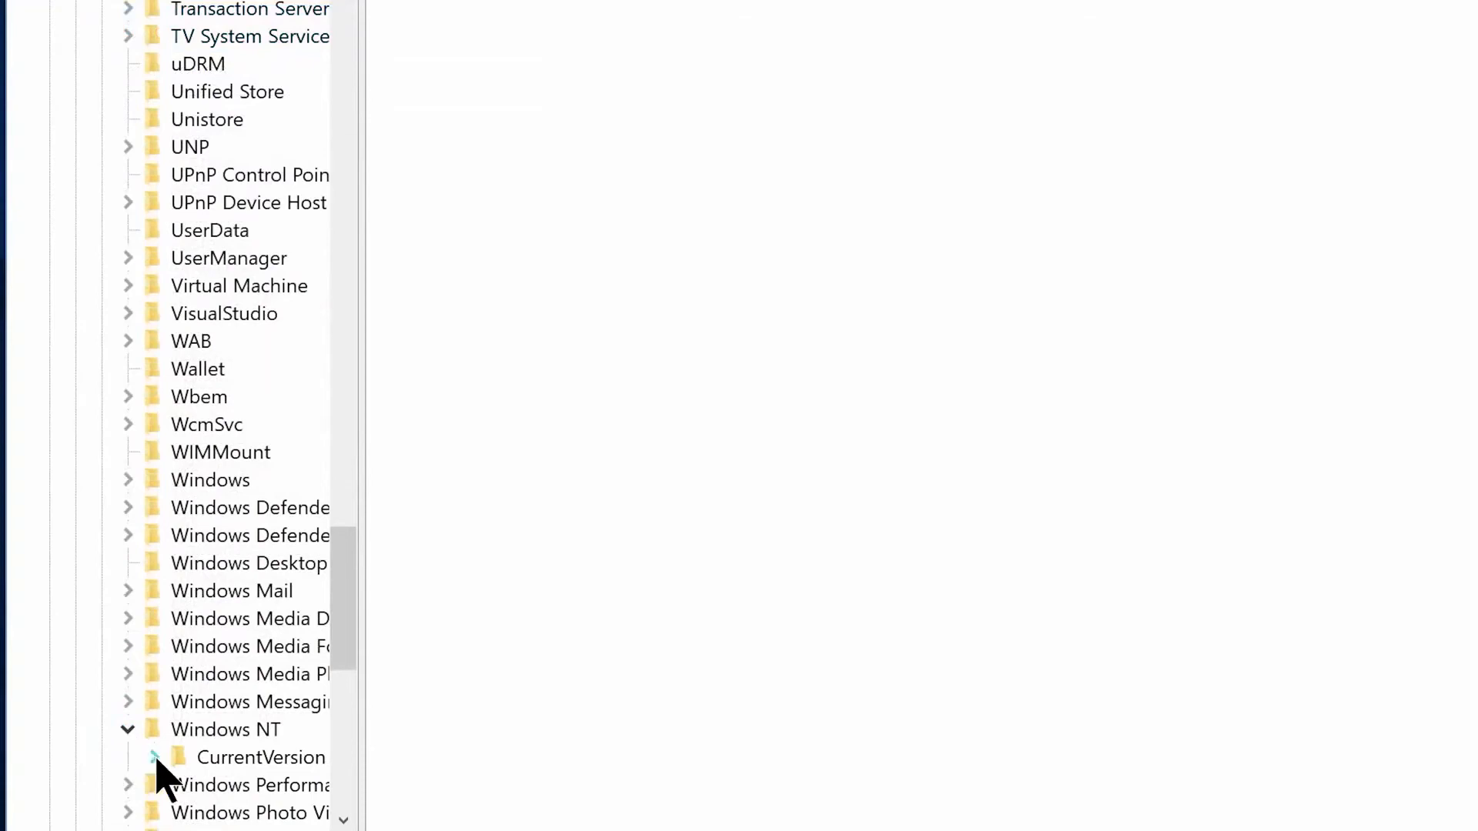
left_click(155, 758)
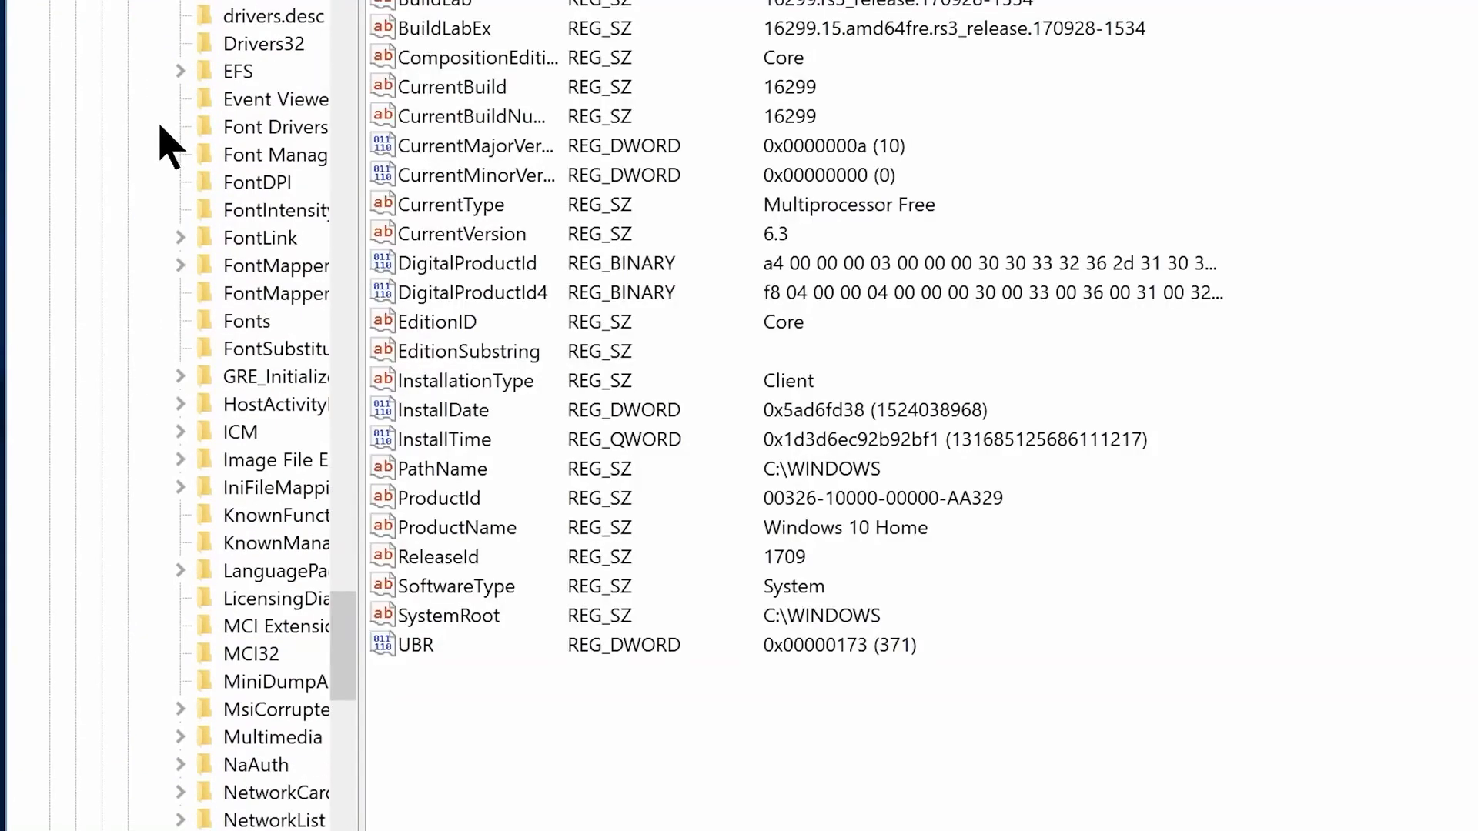
left_click(180, 738)
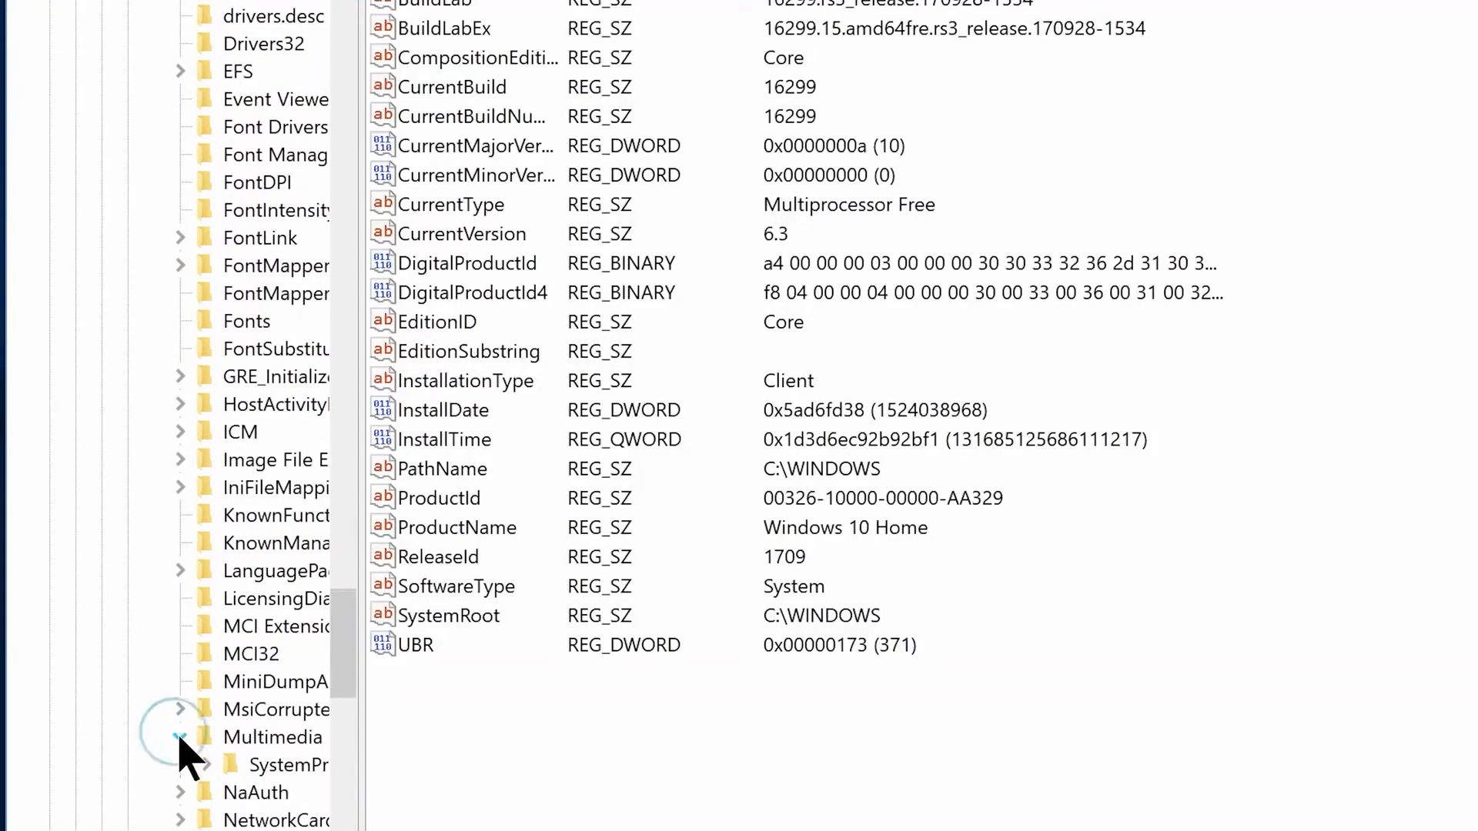
double_click(242, 764)
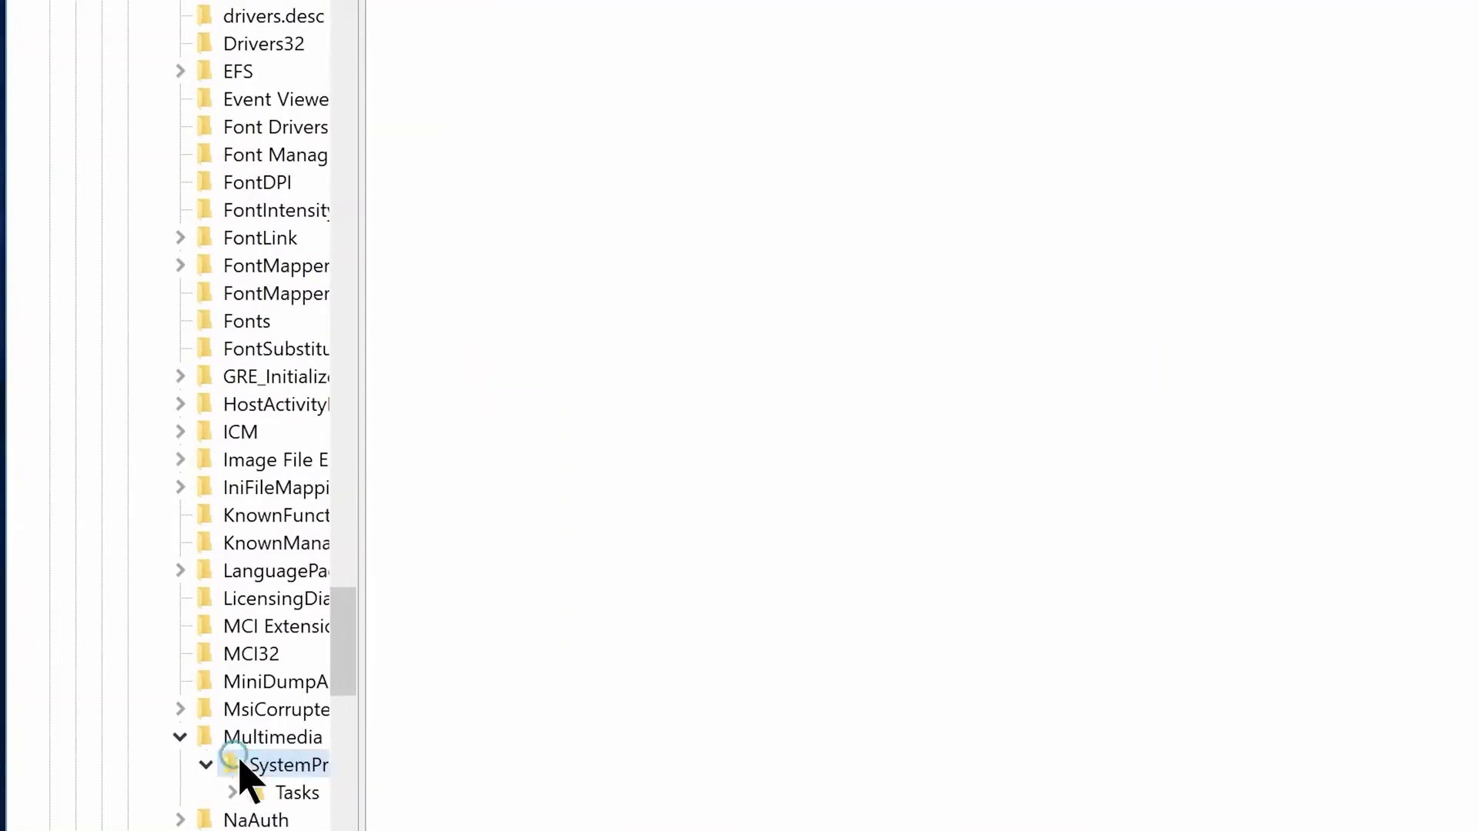
Set the SystemResponsiveness value in the SystemProfile key to 0
double_click(523, 224)
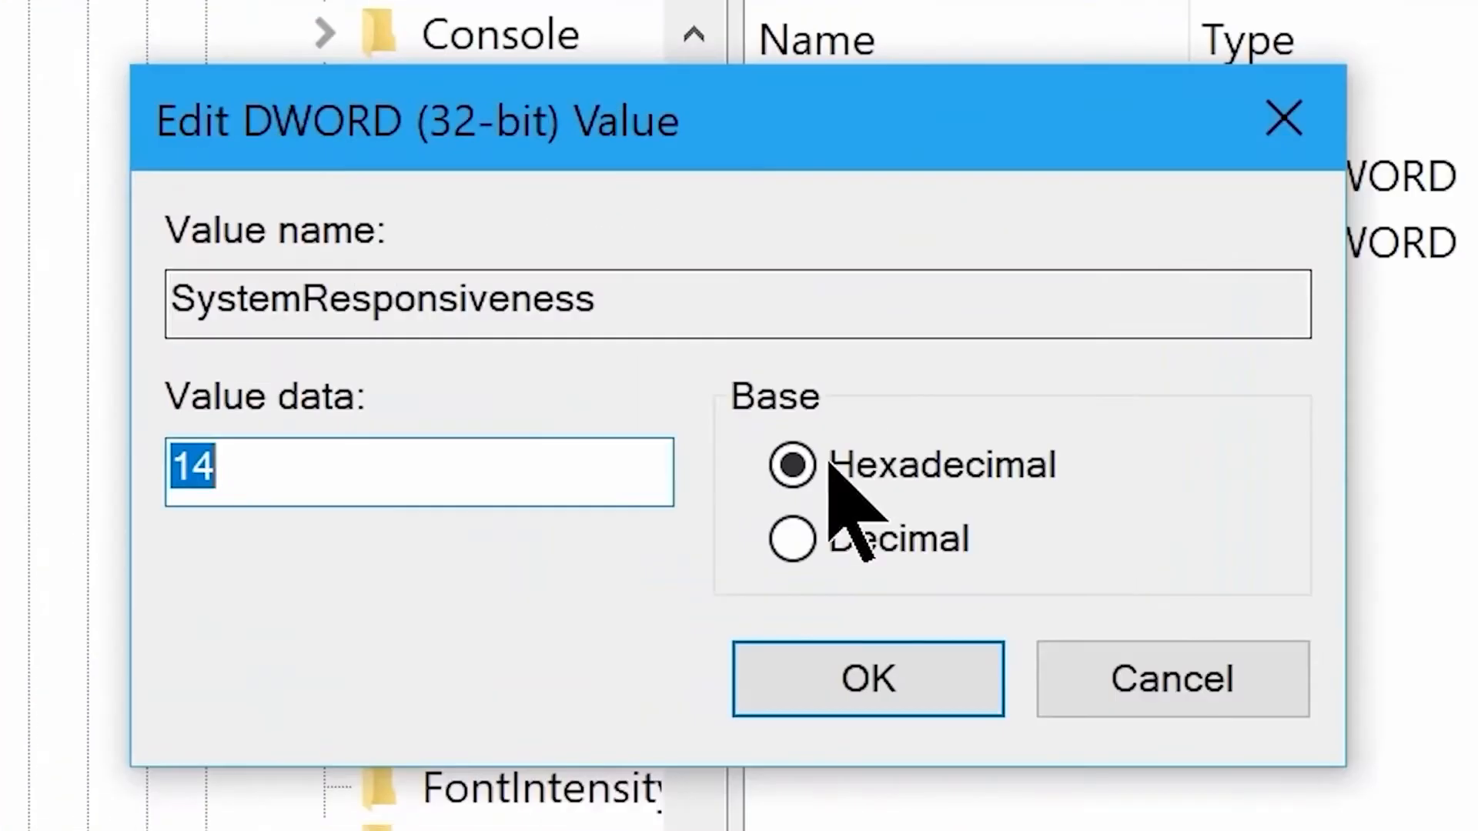
left_click(387, 318)
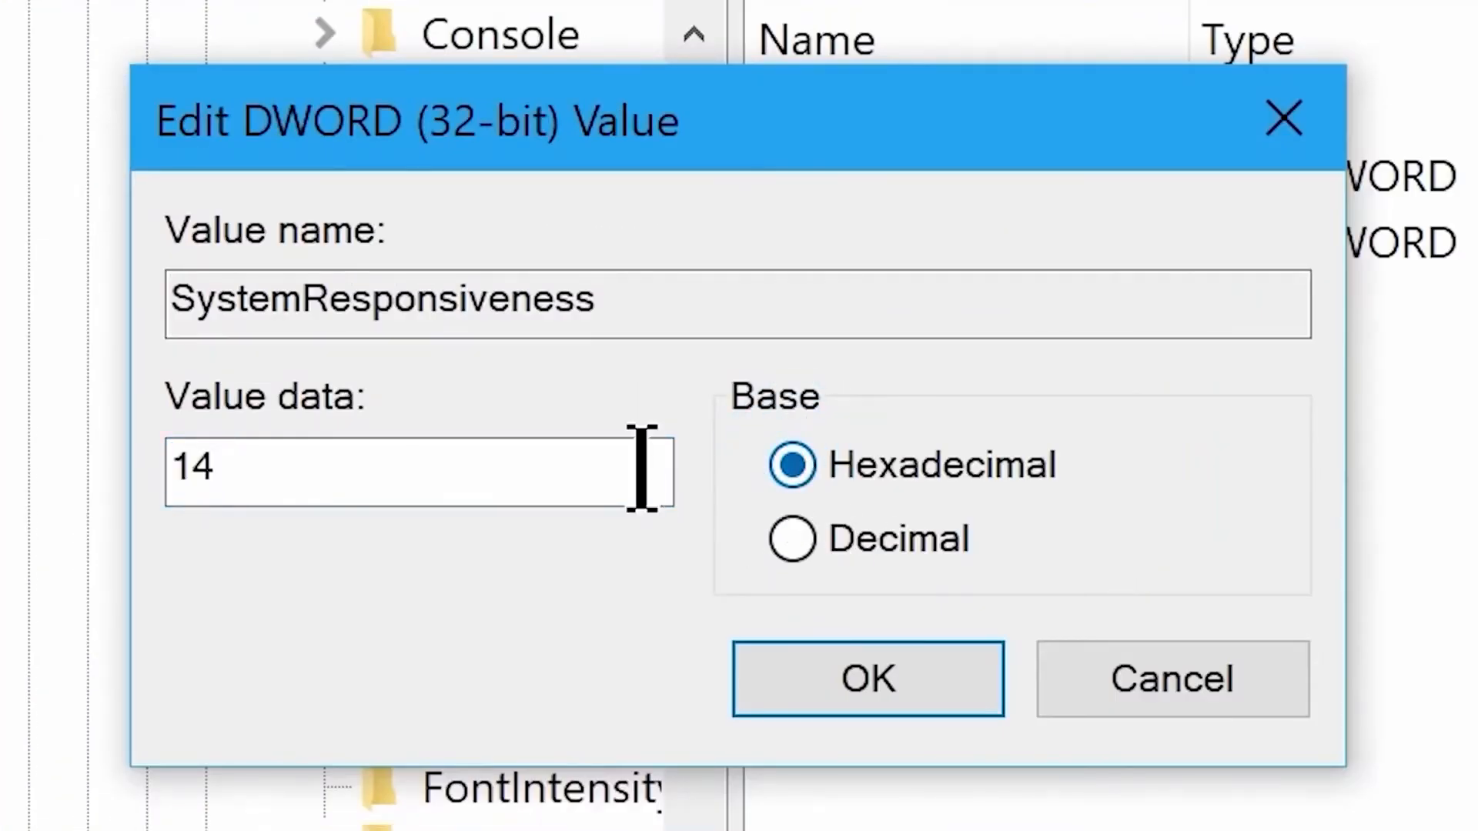
double_click(231, 323)
type("0")
left_click(848, 660)
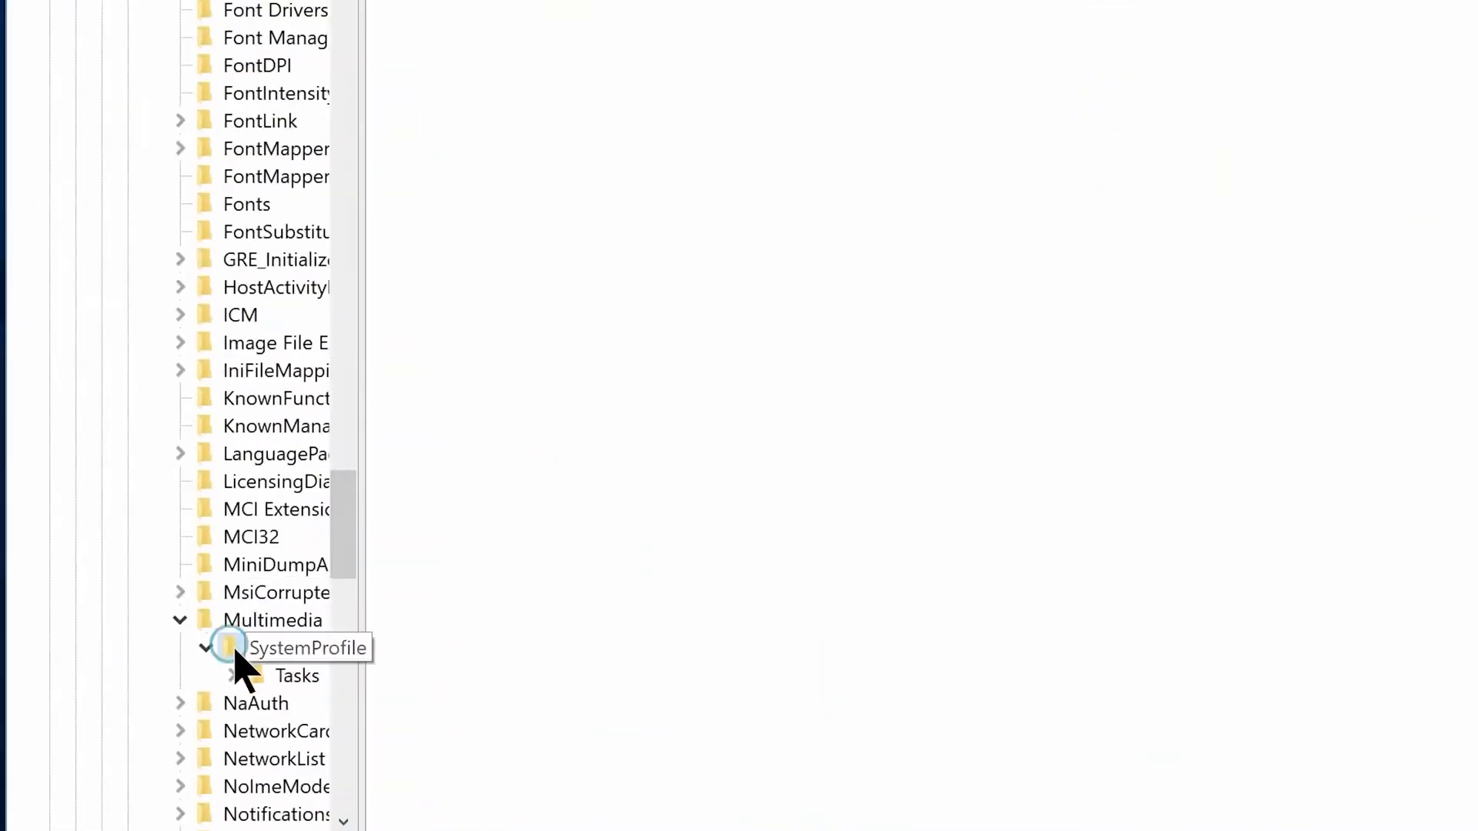
Open the Tasks\Games key under SystemProfile and make sure its GPU Priority value is 8 in hexadecimal
left_click(231, 676)
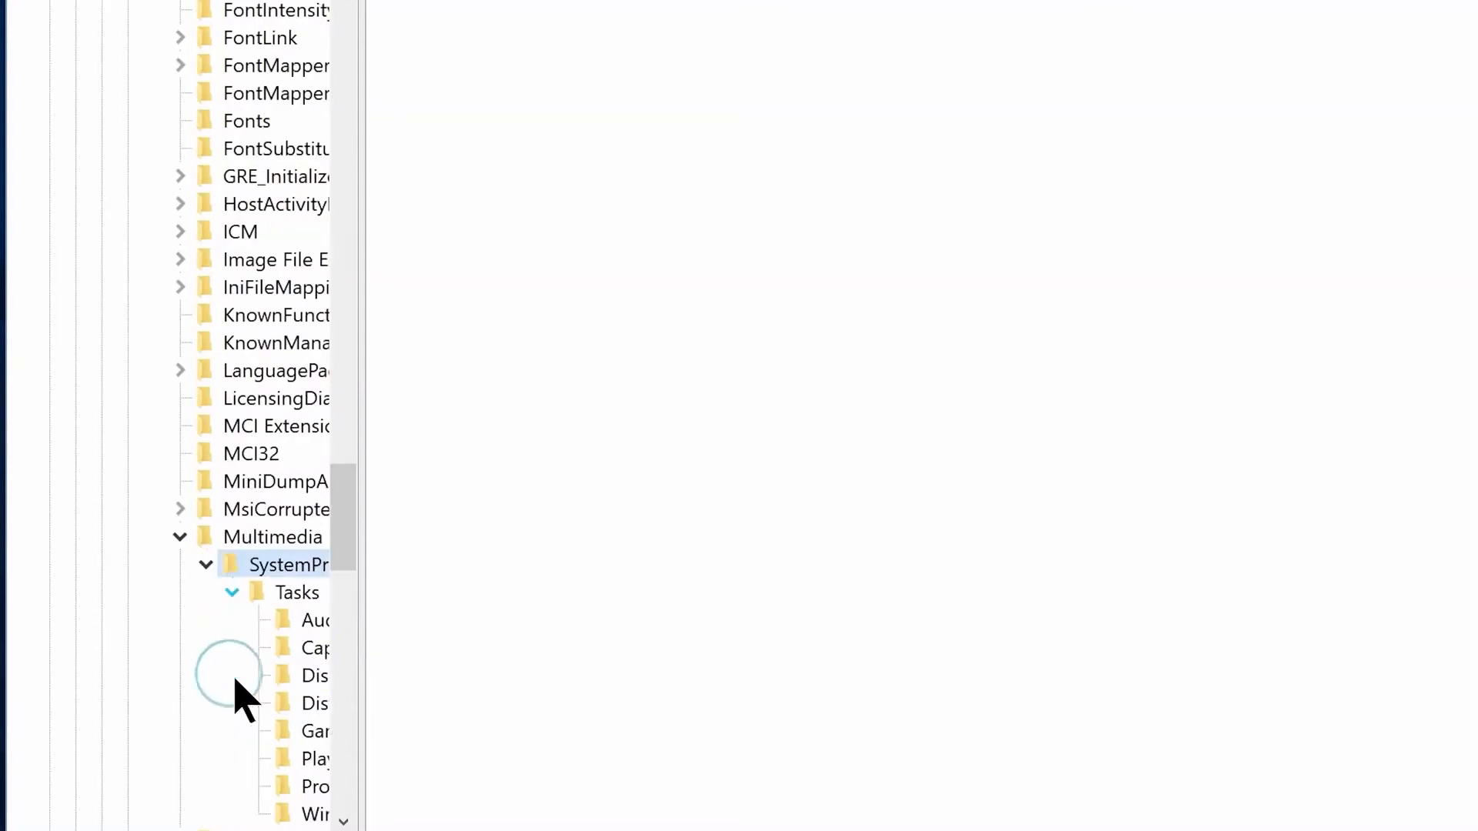
left_click(304, 731)
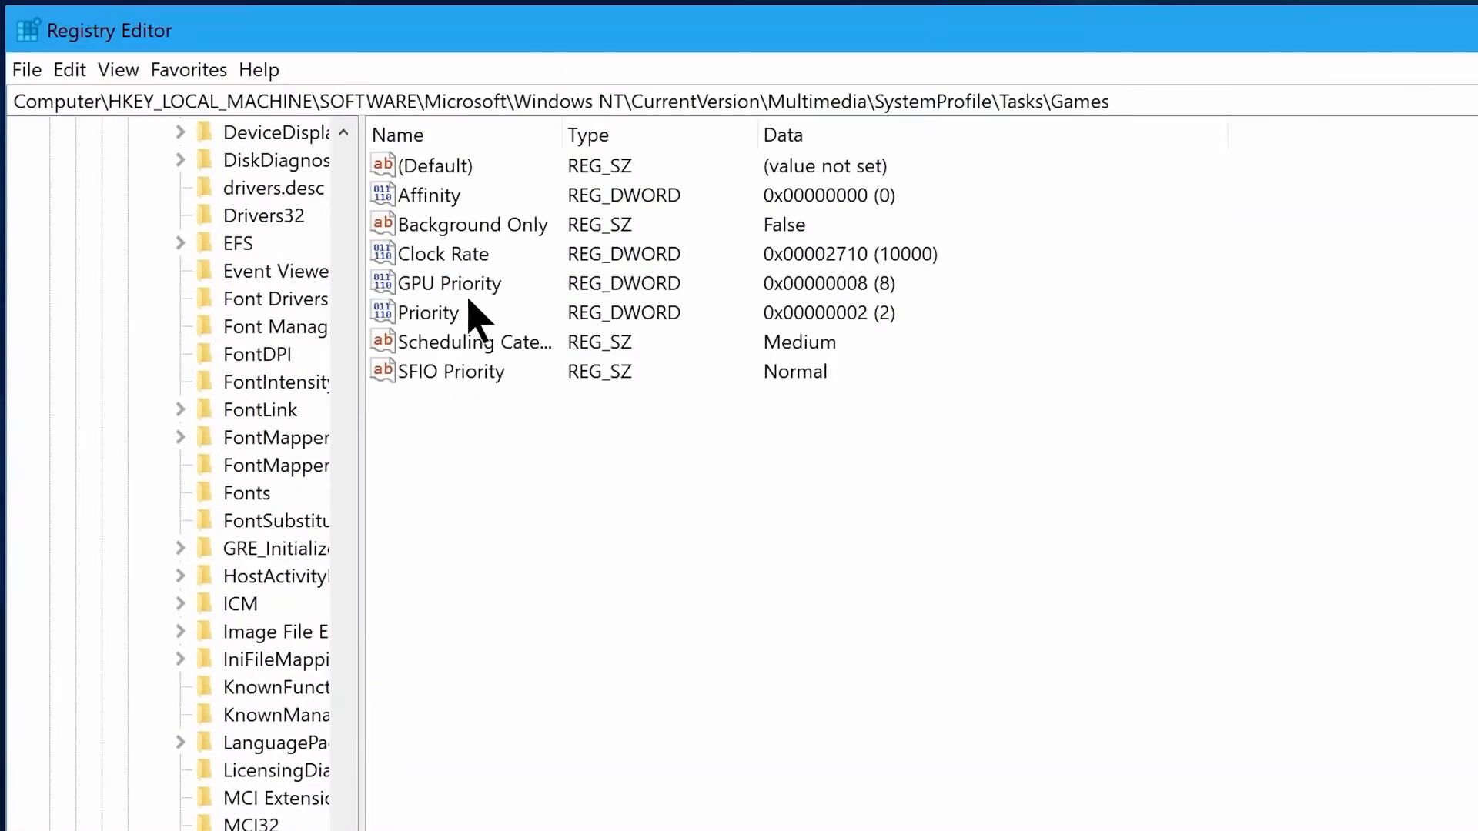
double_click(471, 284)
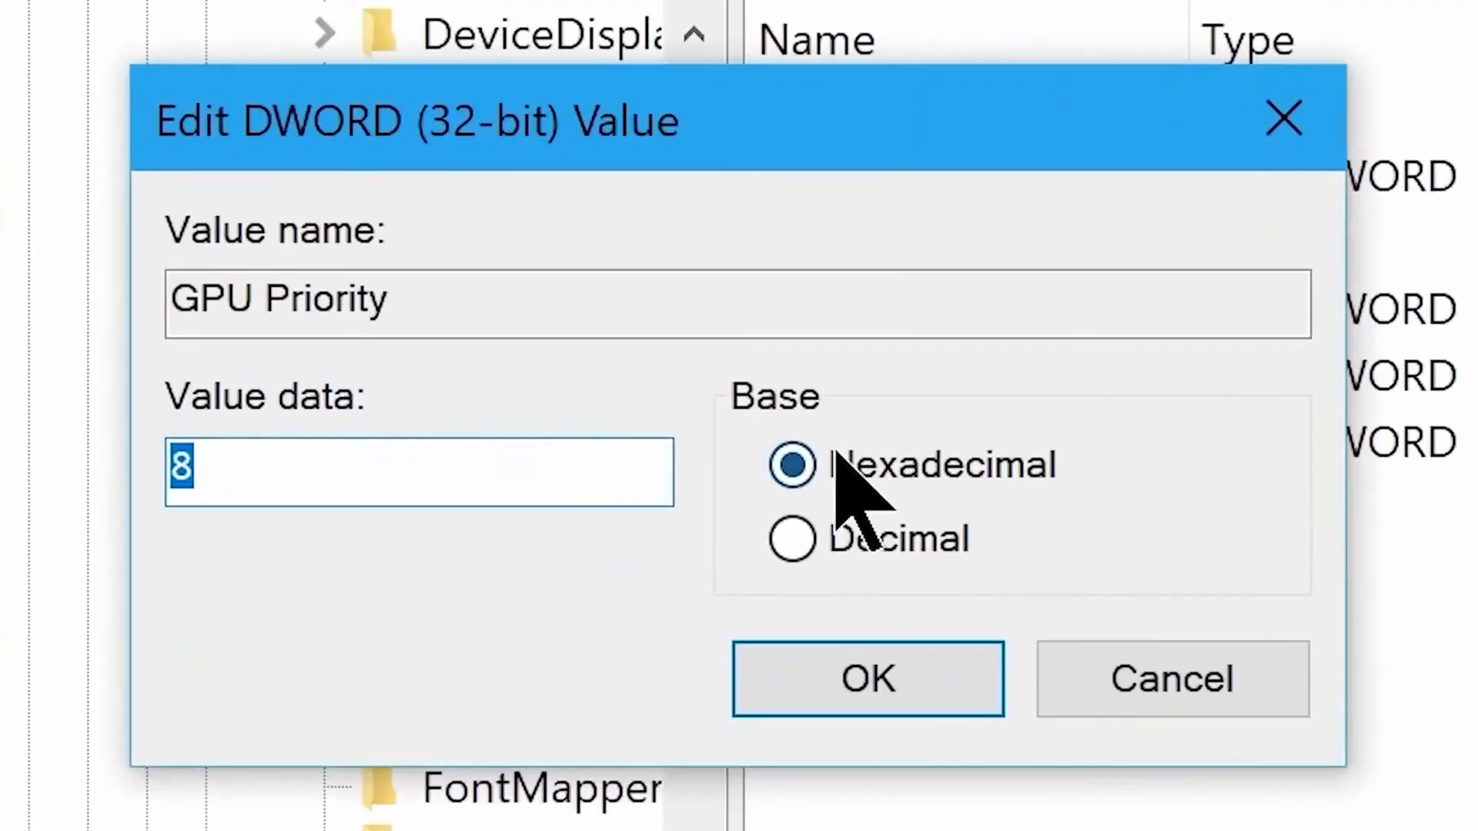
left_click(388, 322)
double_click(269, 317)
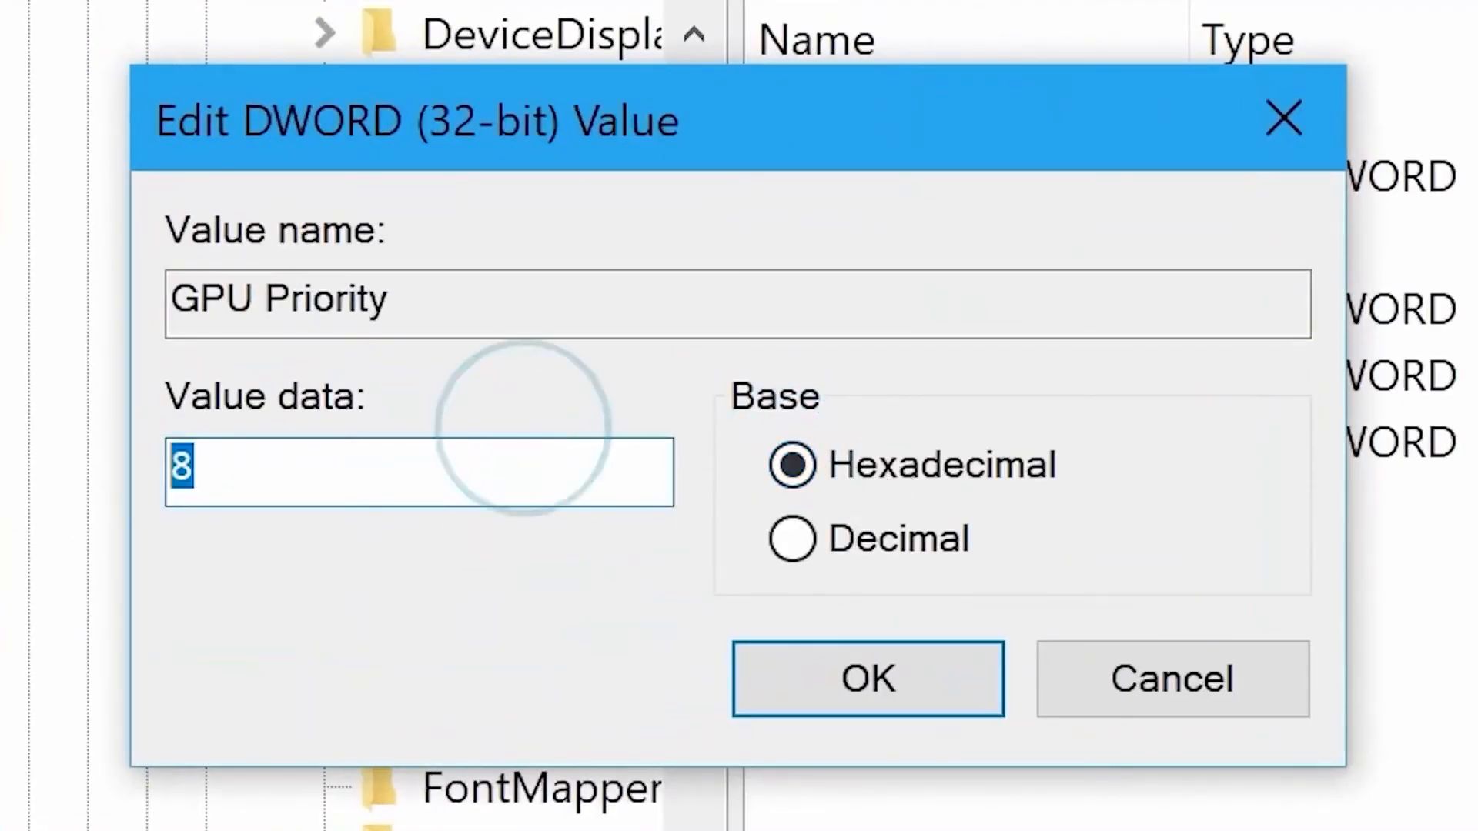
left_click(773, 670)
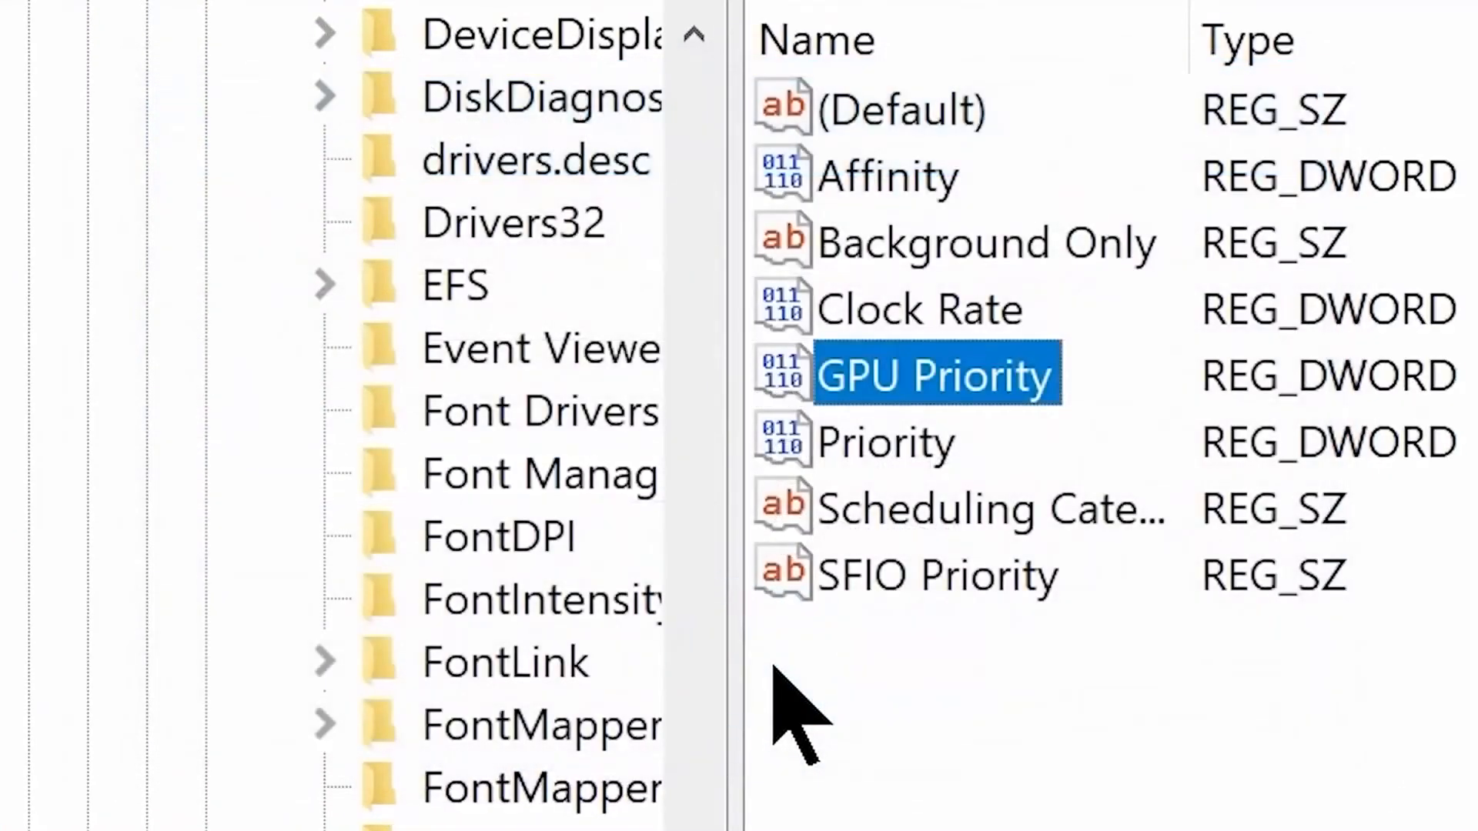
Set the Priority value in the Games key to 6 and close the Registry Editor
double_click(872, 445)
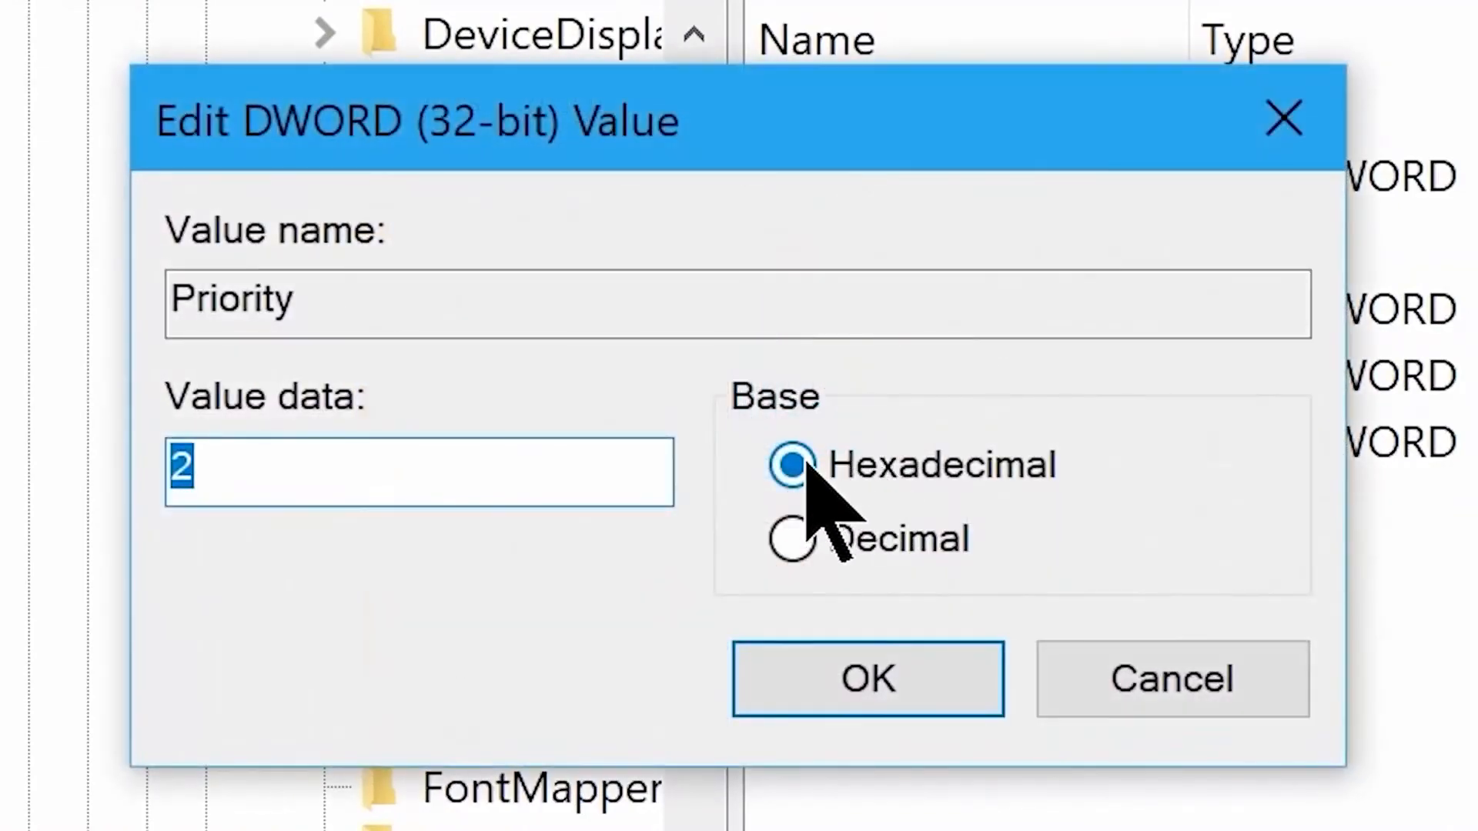
type("6")
left_click(837, 675)
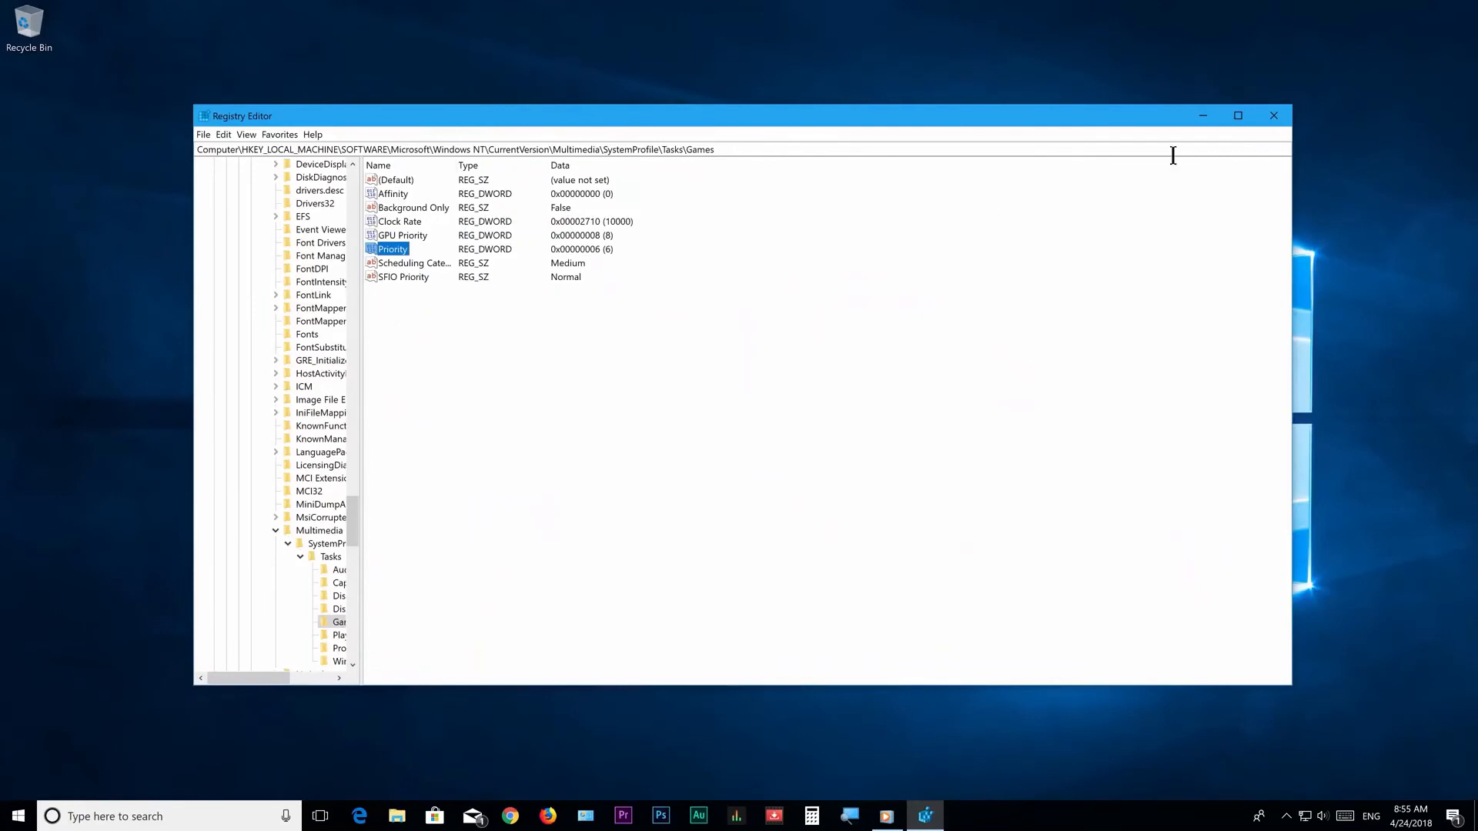
left_click(1276, 119)
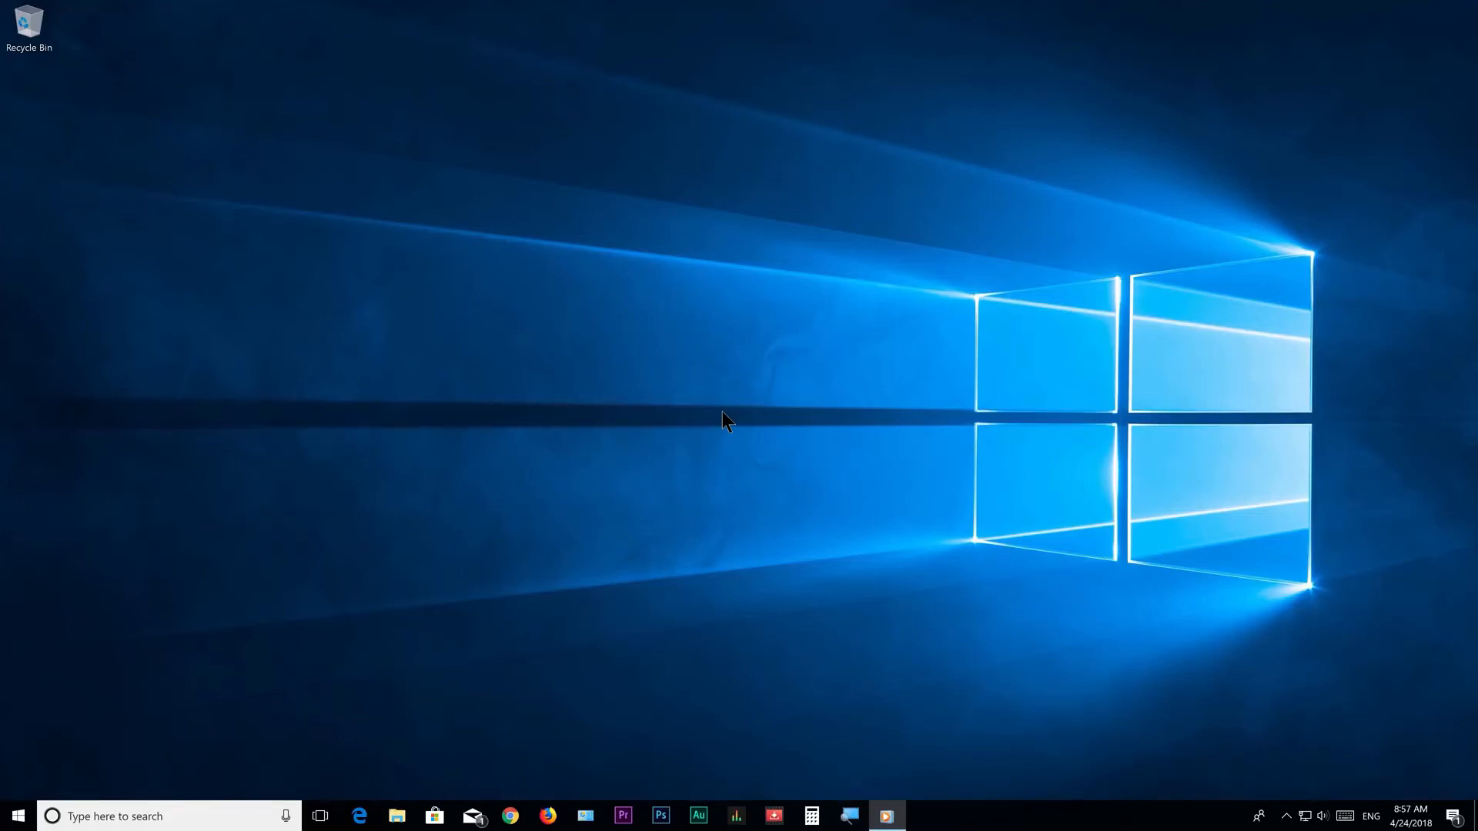
Open System Configuration by running "msconfig"
key("super+r")
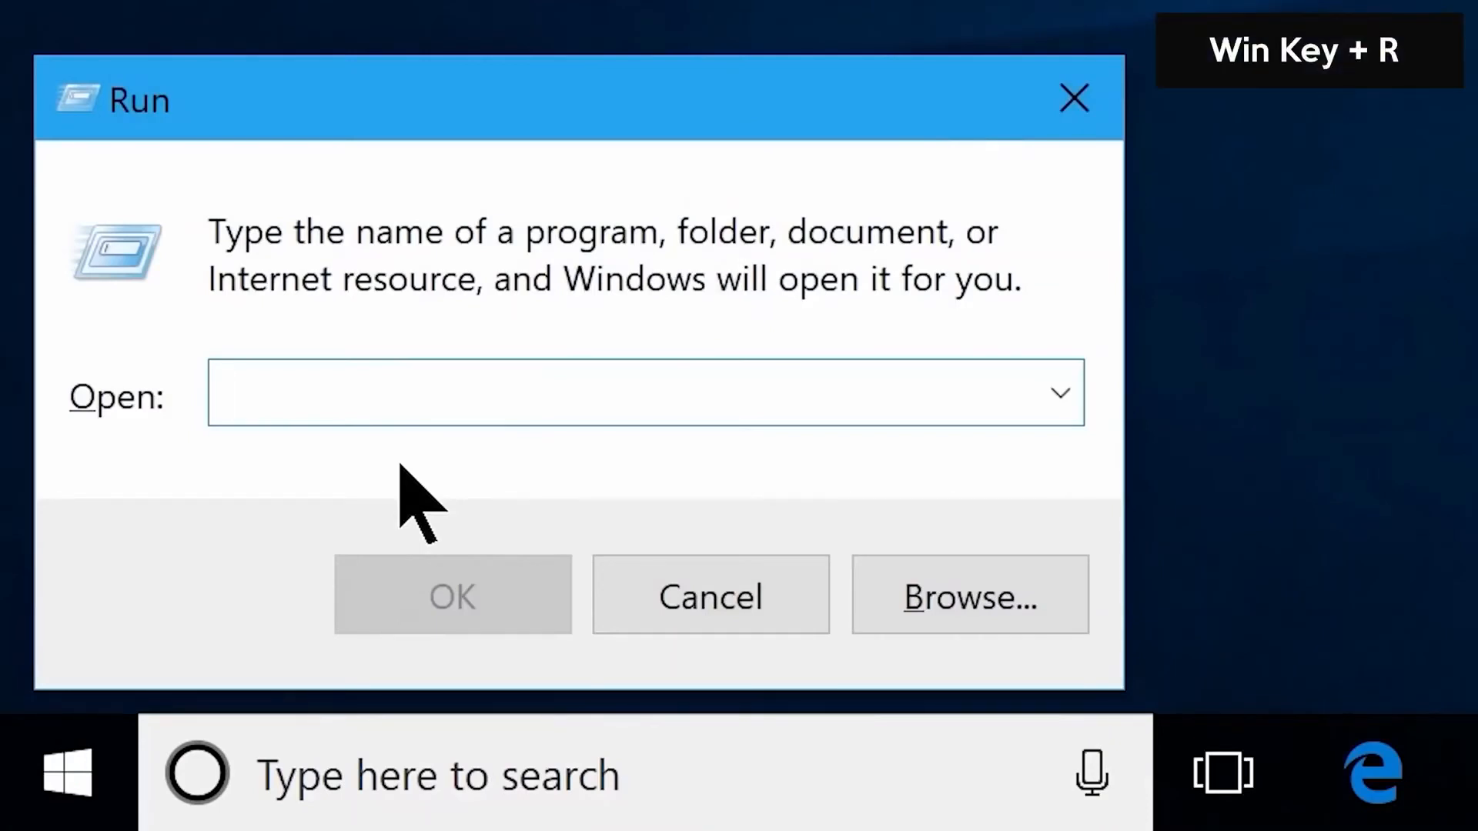
type("m")
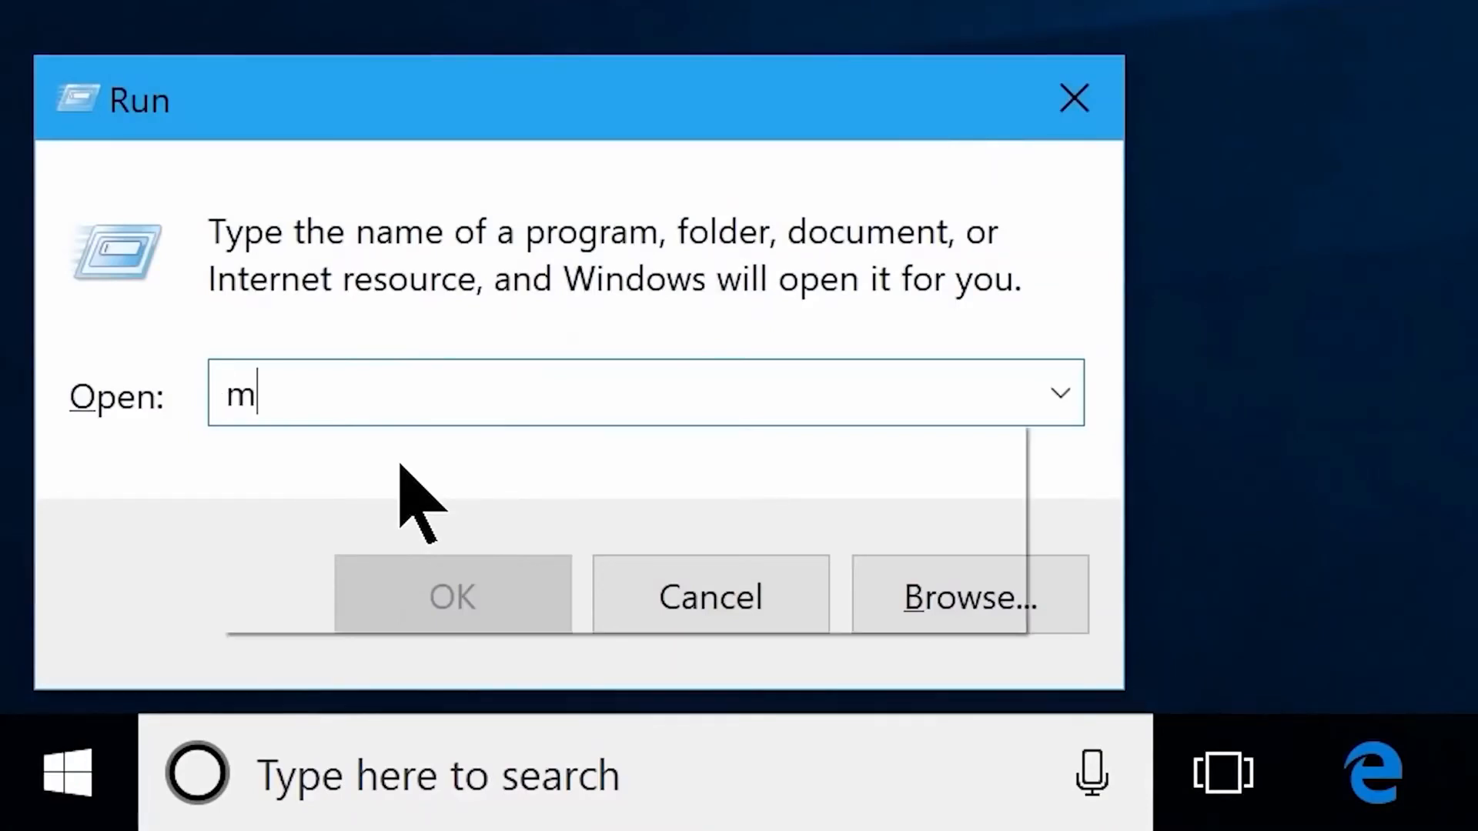
type("sconfig")
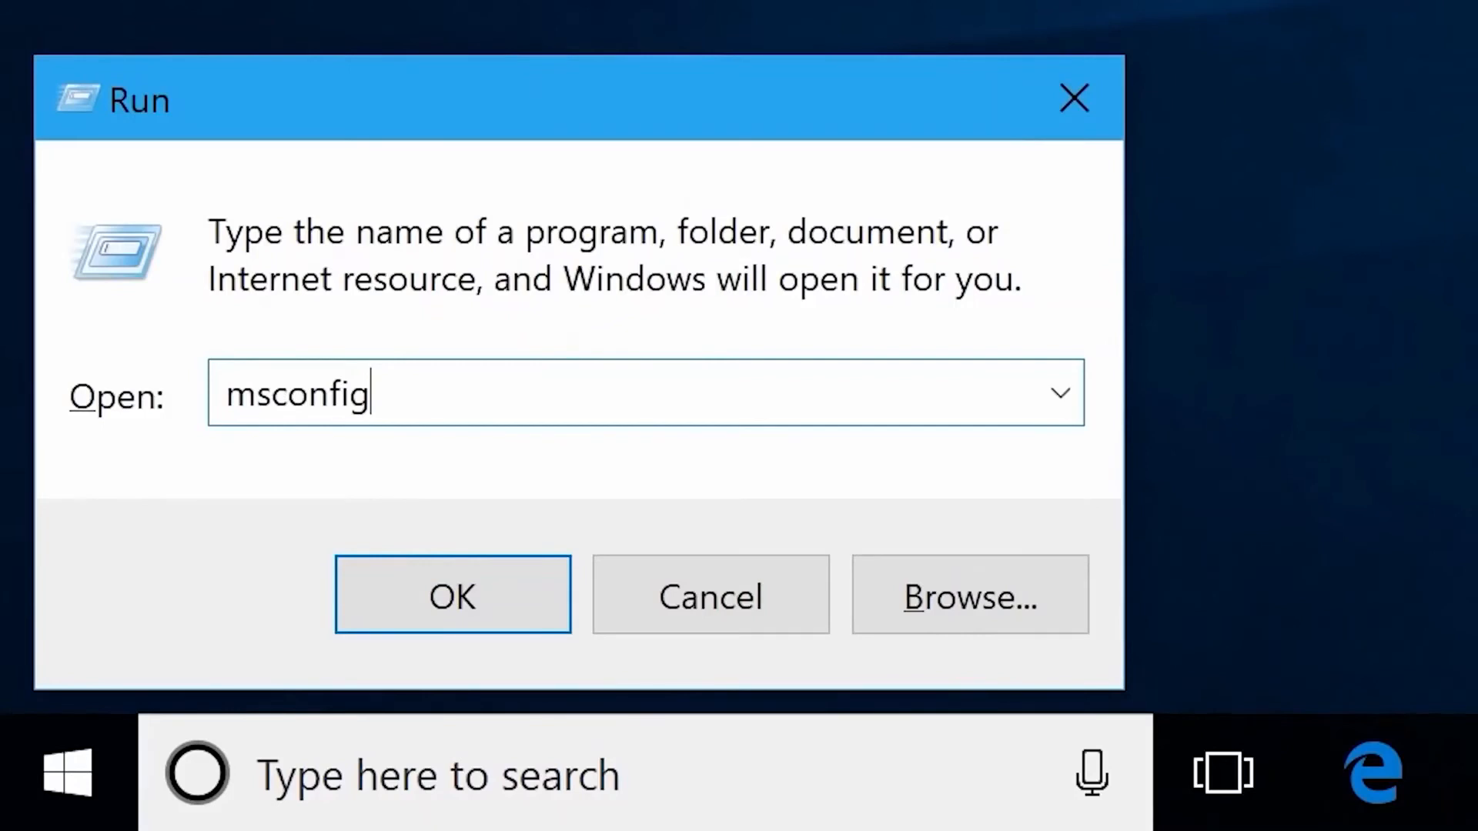
left_click(452, 604)
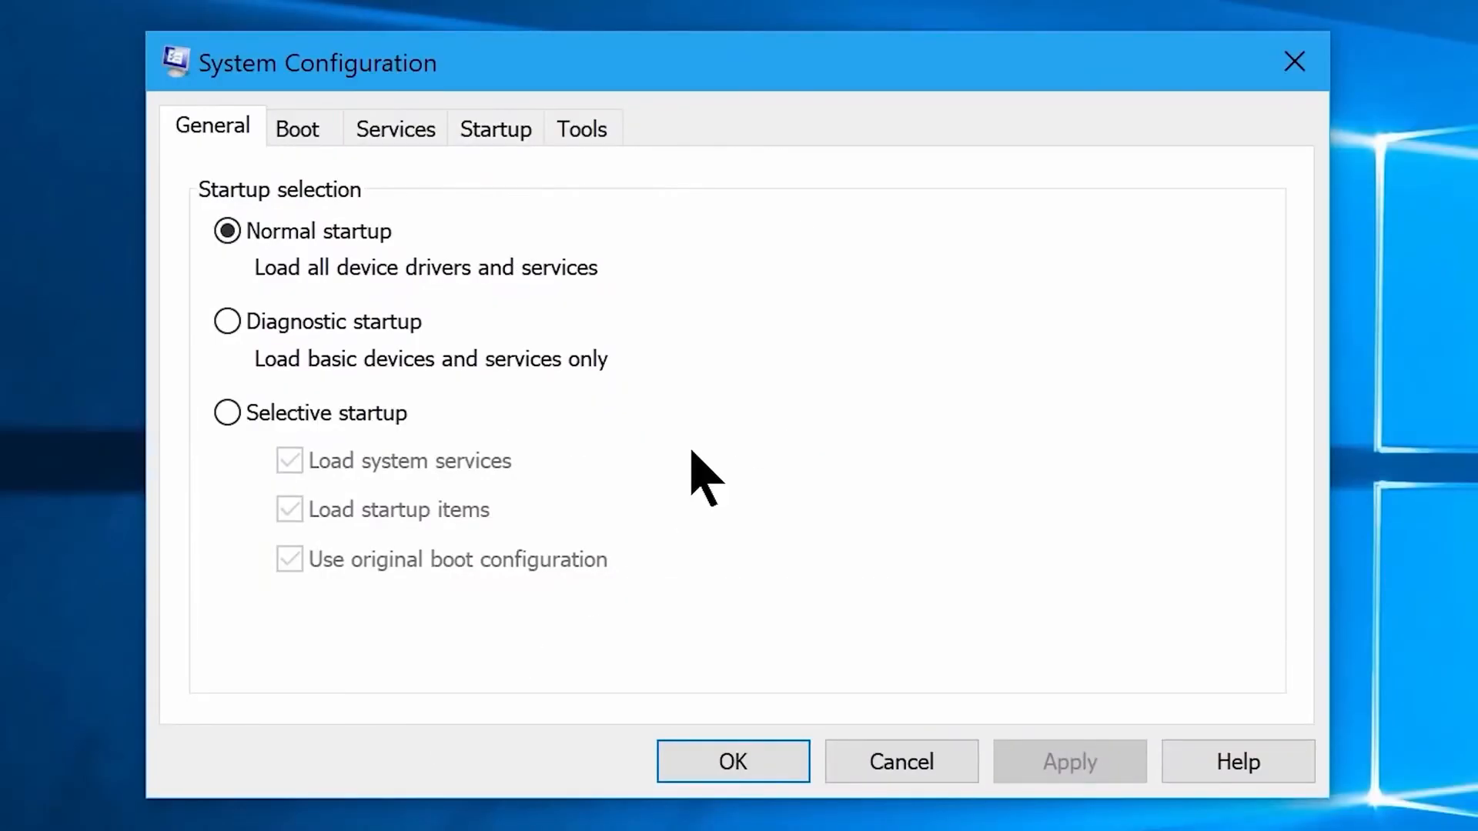
Show the services list in System Configuration and hide all Microsoft services
left_click(396, 146)
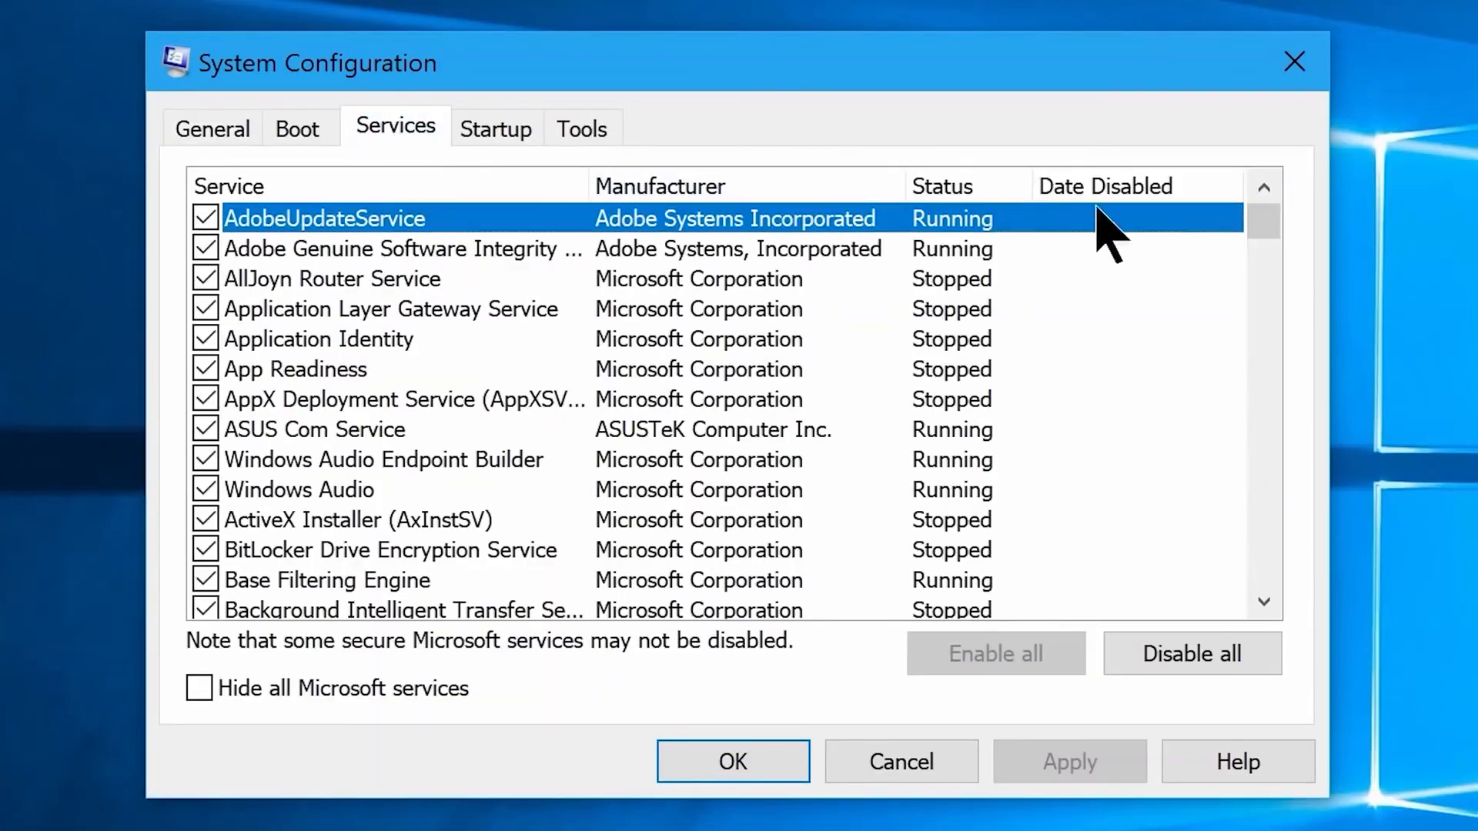
left_click_drag(1263, 223, 1255, 194)
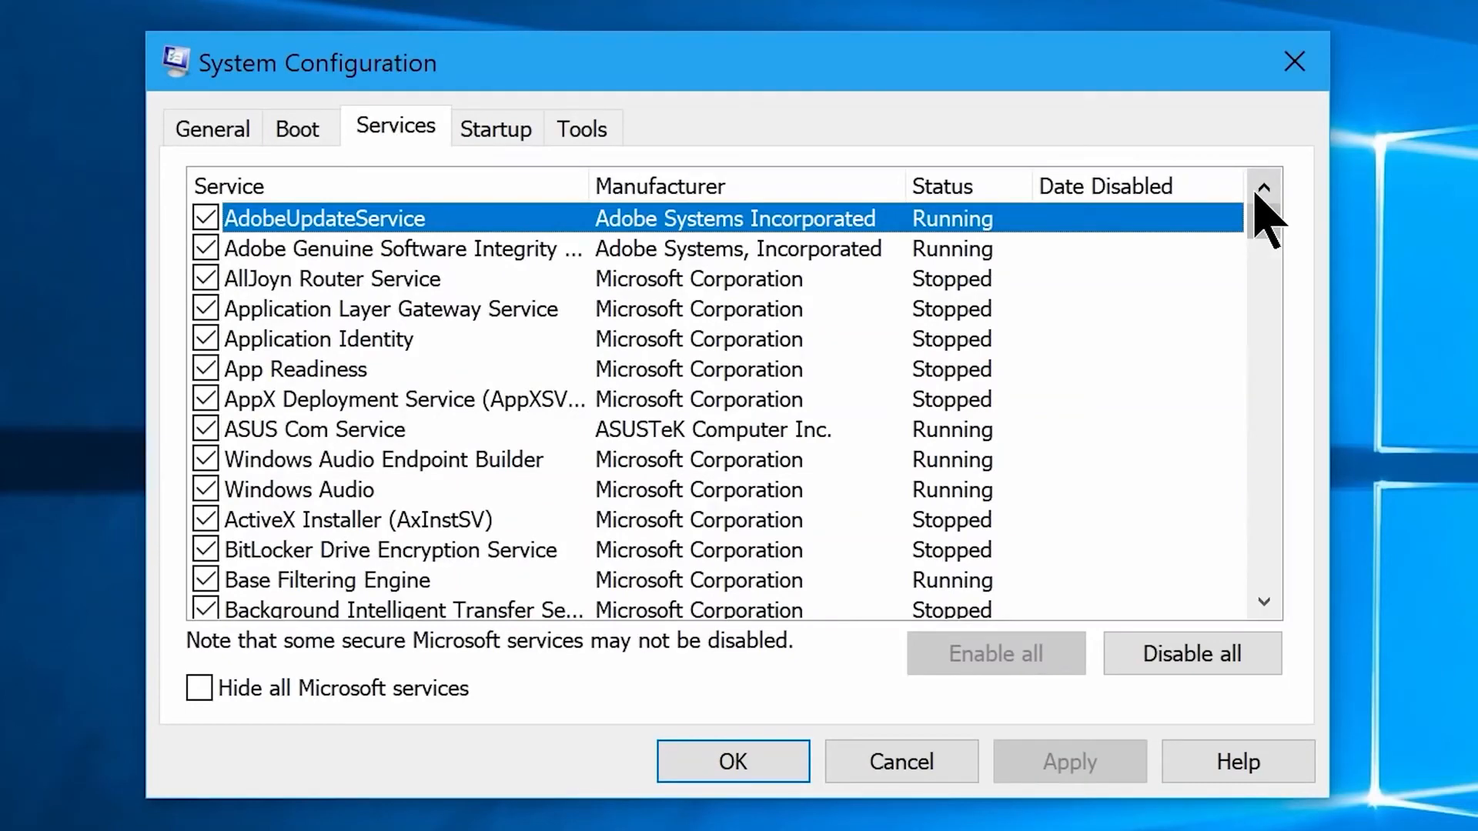
left_click(198, 688)
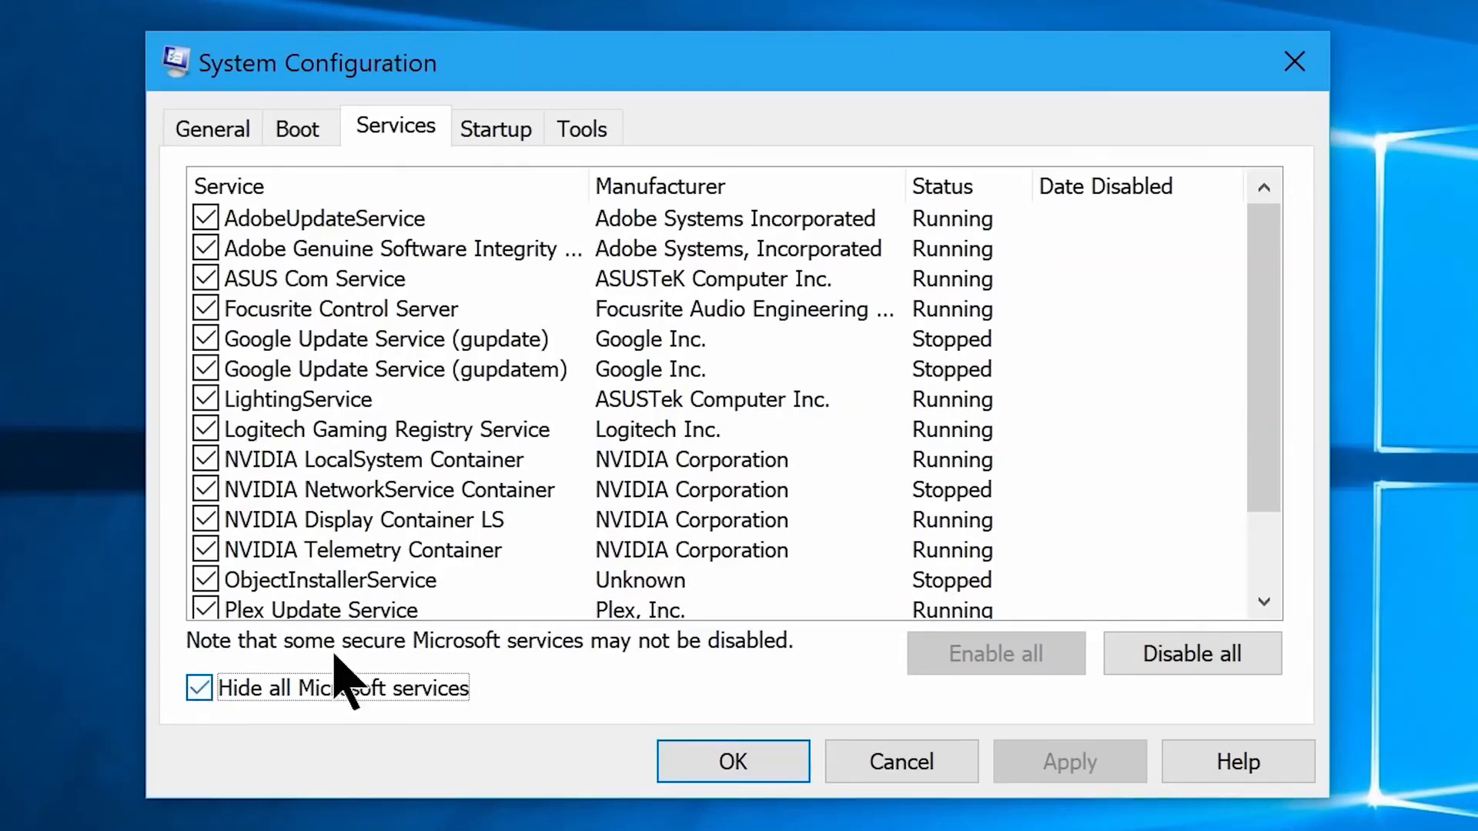
Disable all listed non-Microsoft services except Action! service, apply the change and close System Configuration
left_click_drag(1280, 406, 1273, 510)
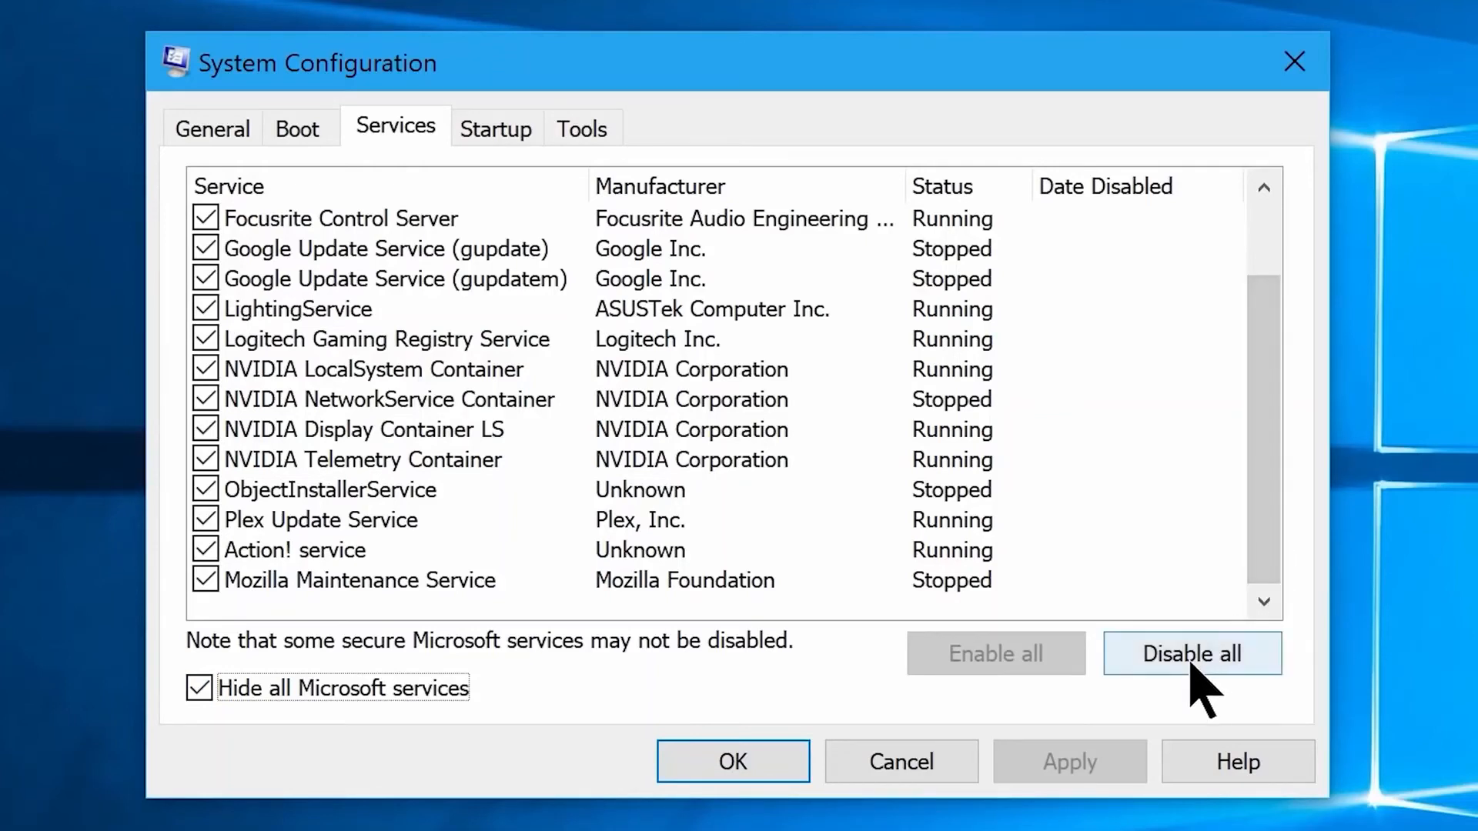
left_click_drag(1258, 546, 1263, 577)
left_click(206, 549)
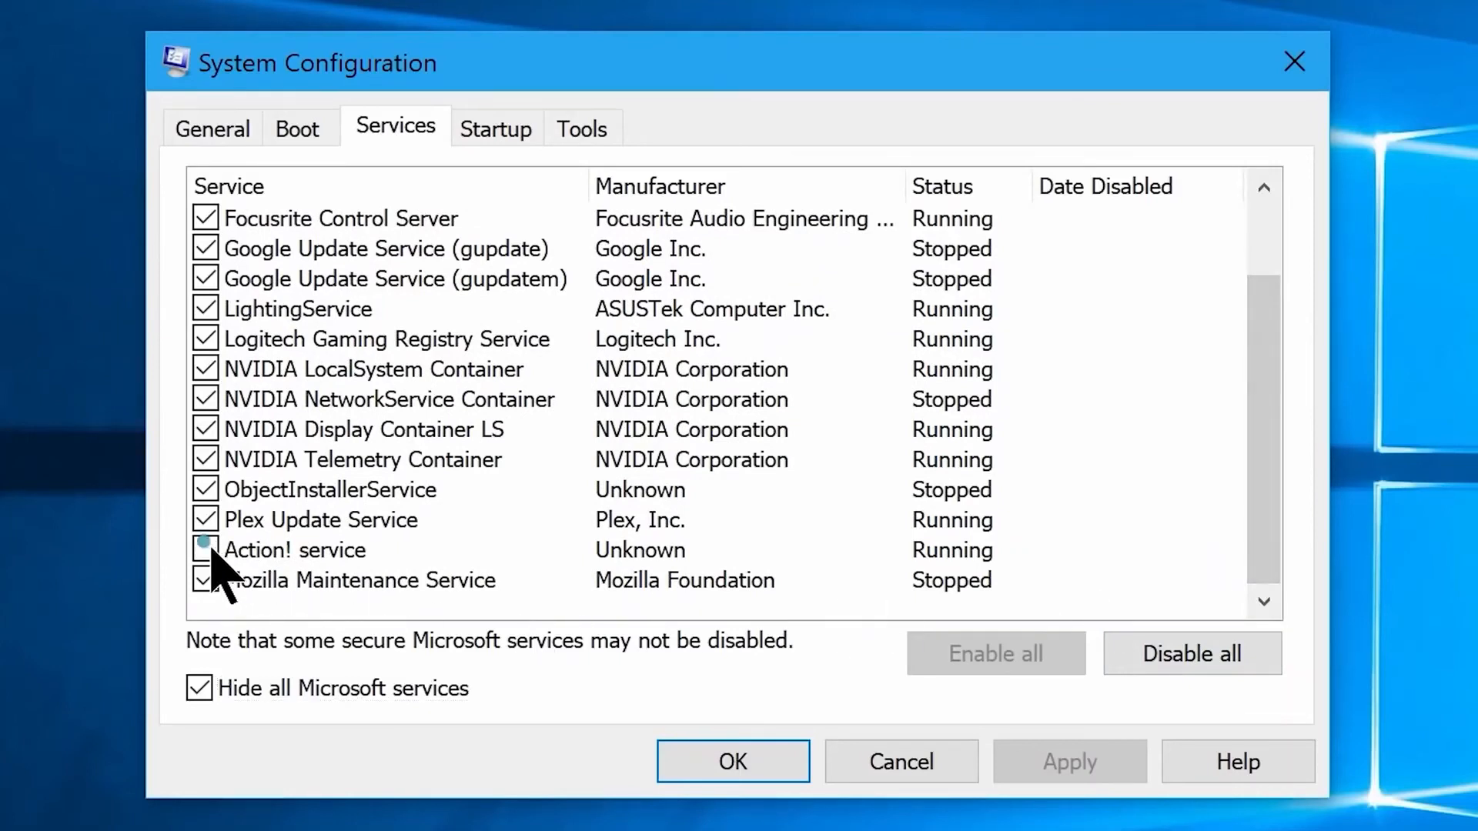
left_click(206, 520)
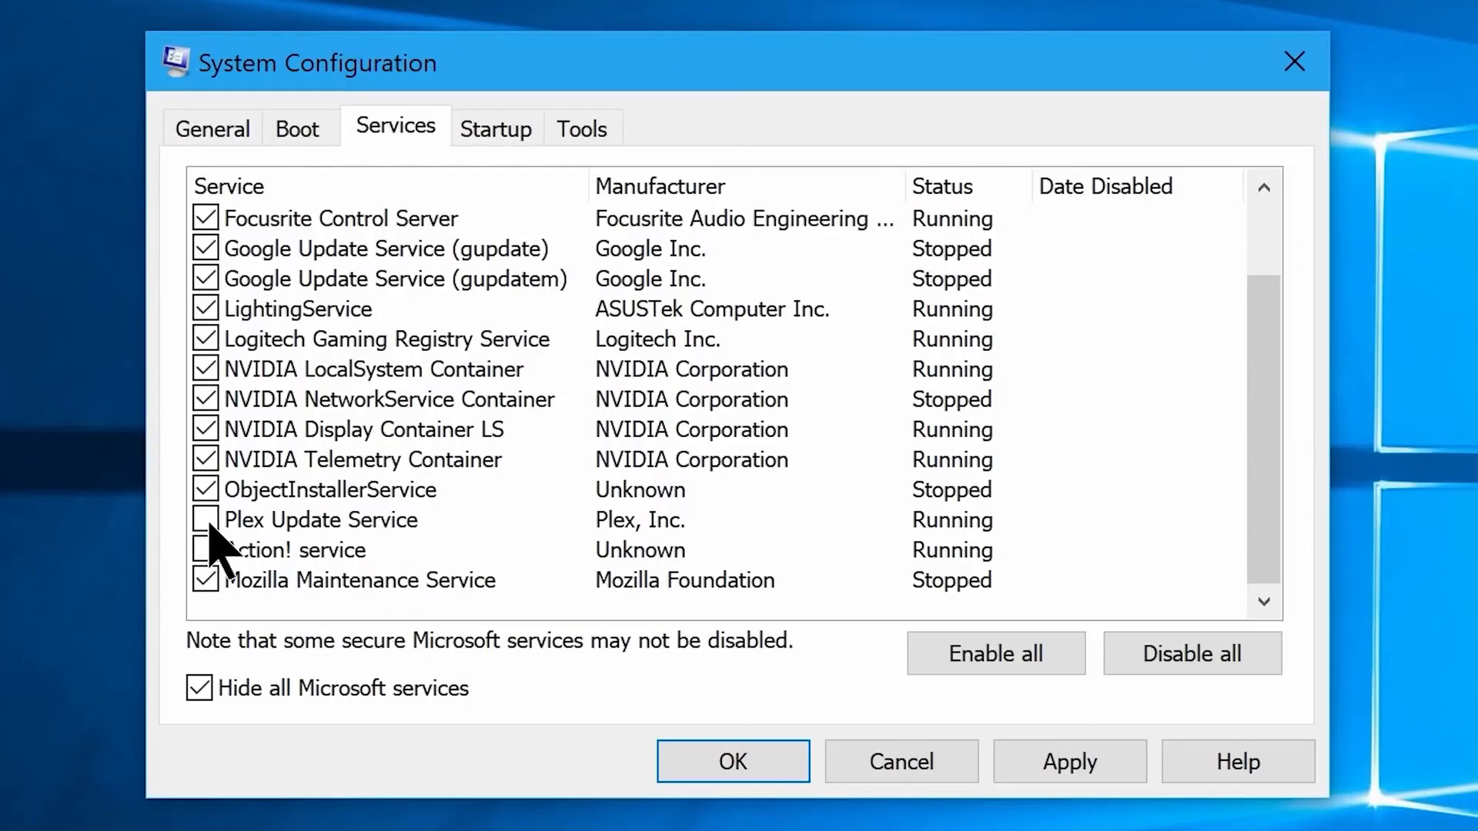
left_click(1182, 658)
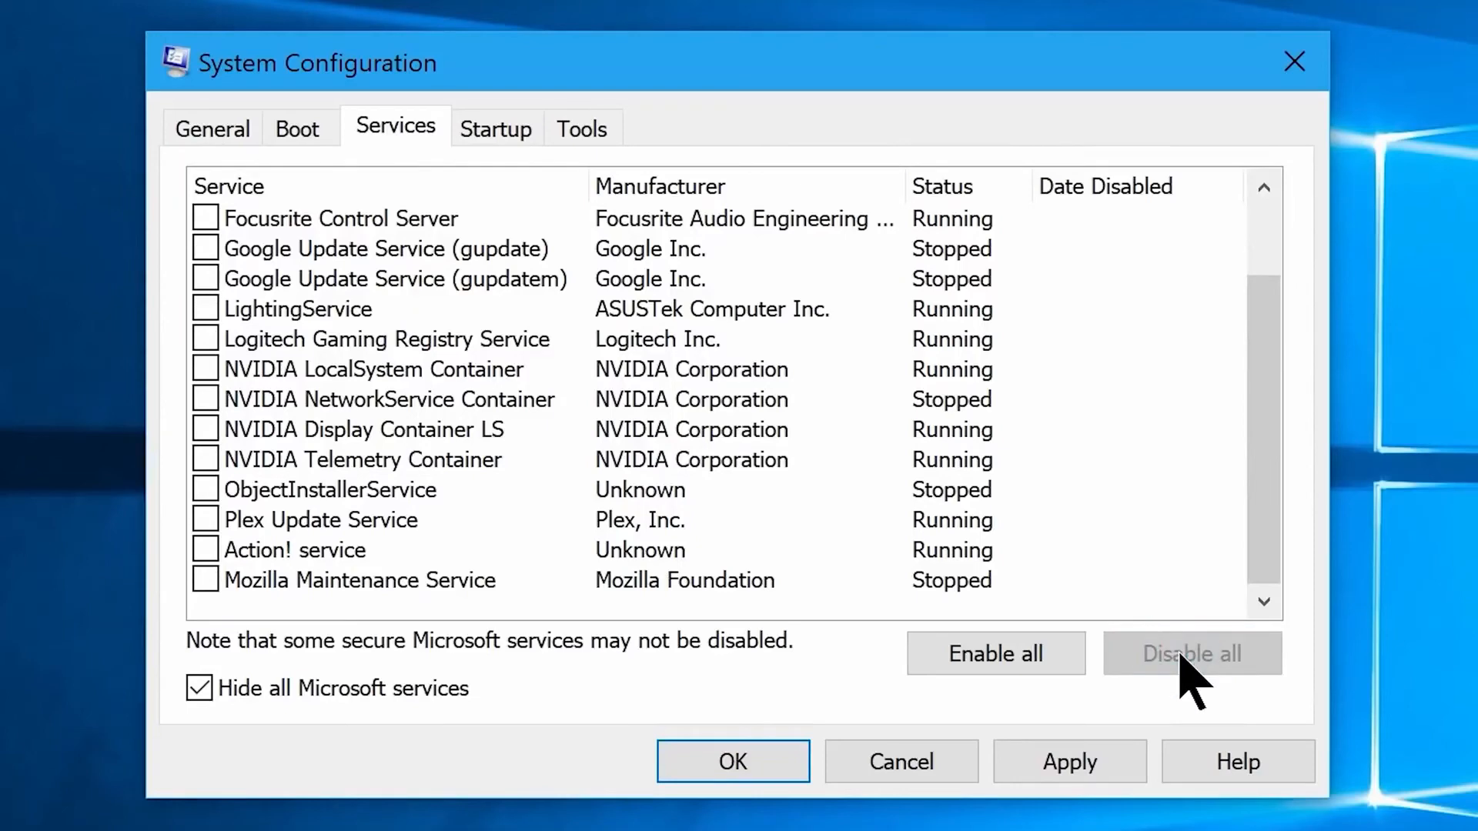
left_click(1059, 761)
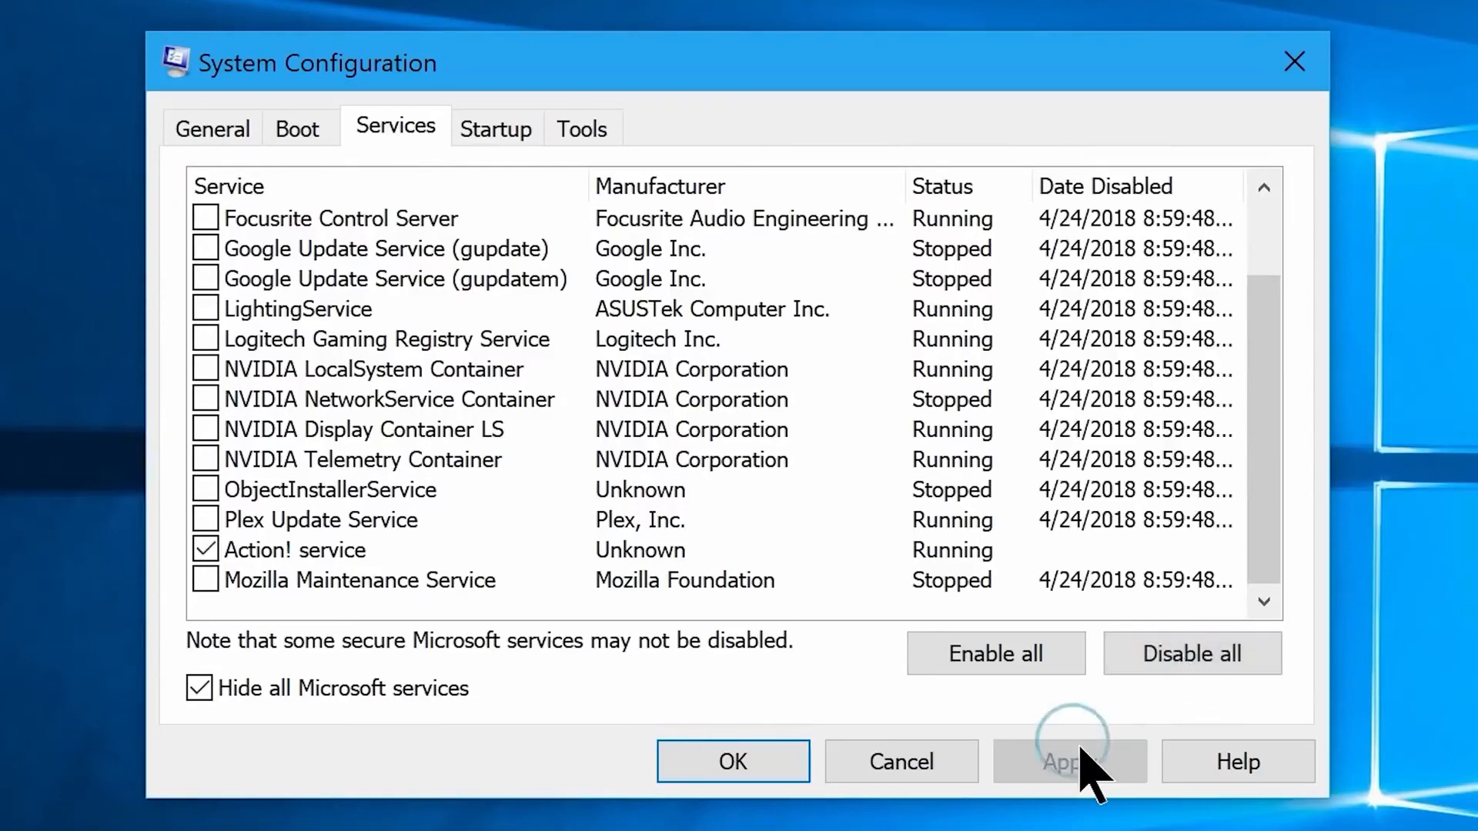
left_click(741, 762)
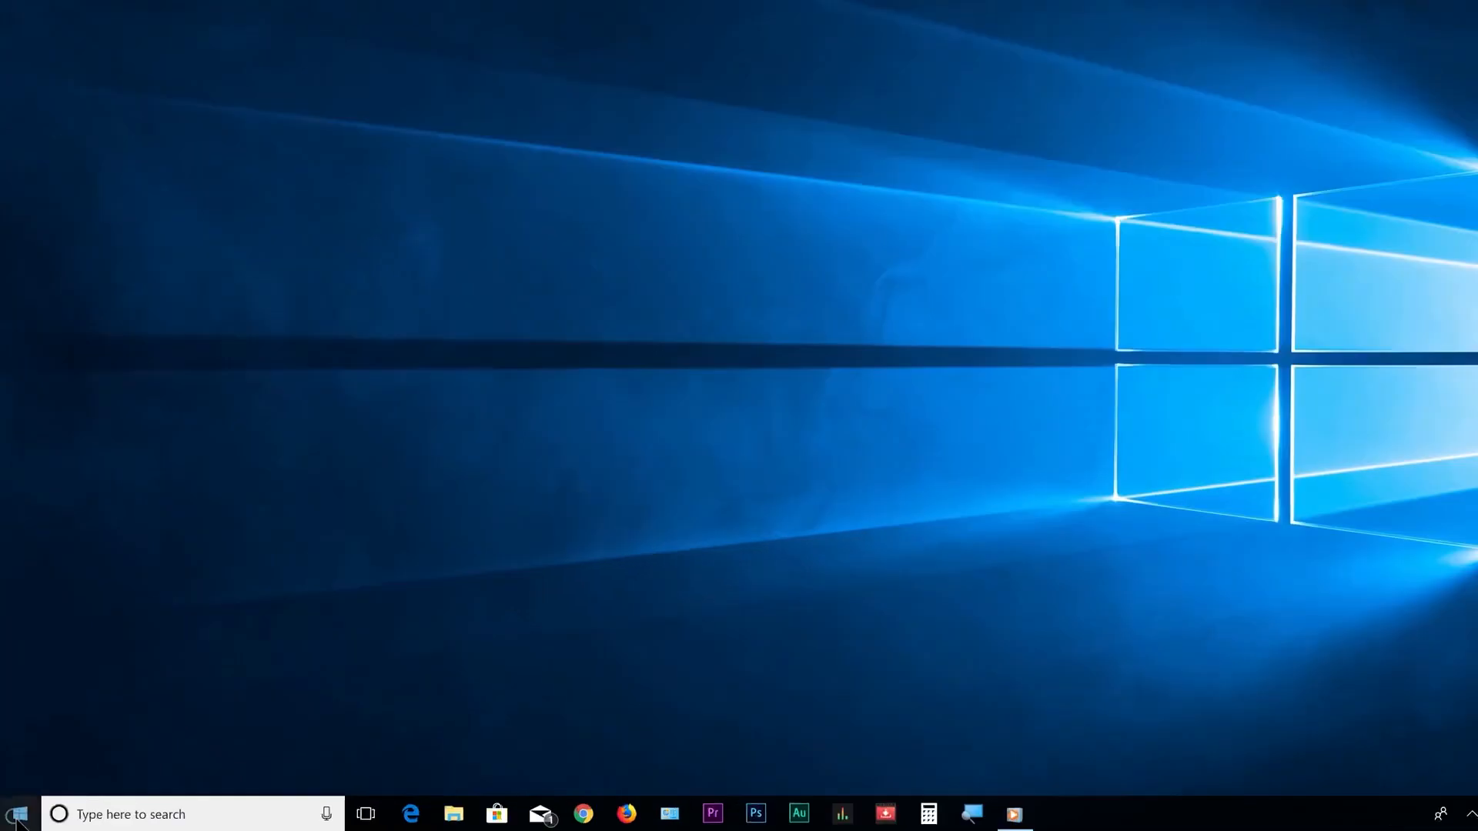
Find This PC, open its properties, and open the Performance settings from the advanced system settings
left_click(17, 817)
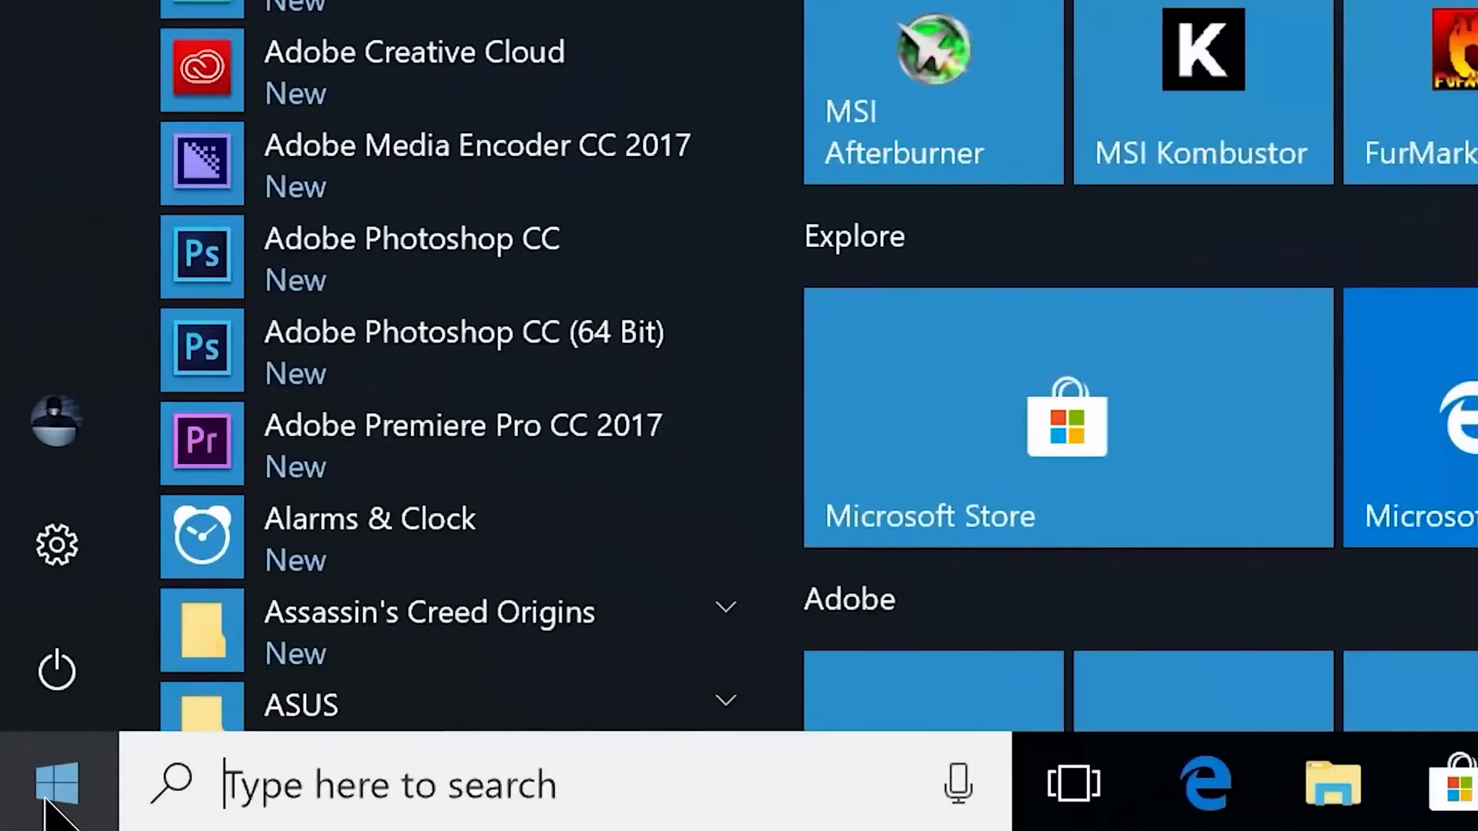
type("This pc")
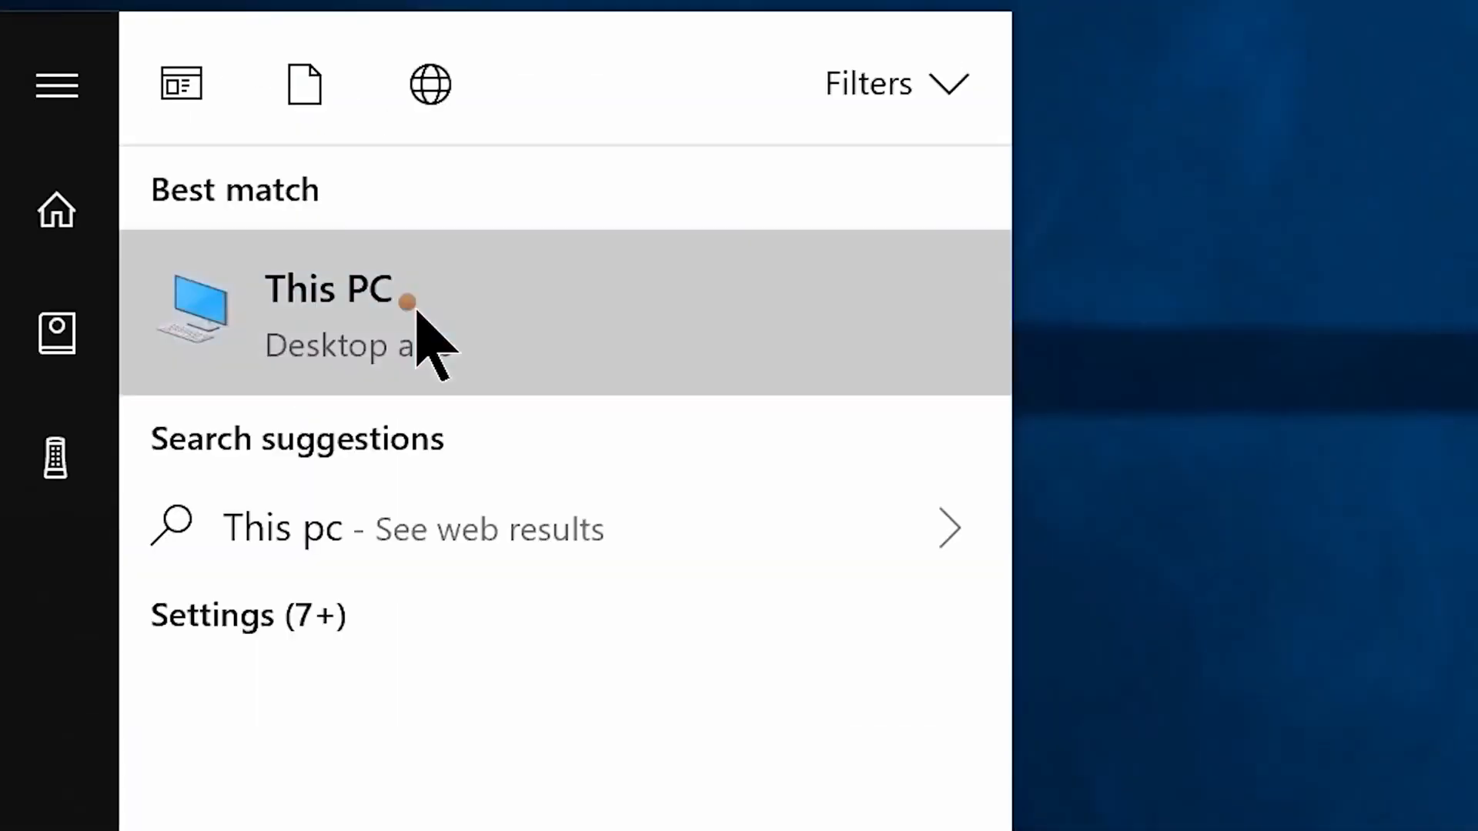
right_click(417, 314)
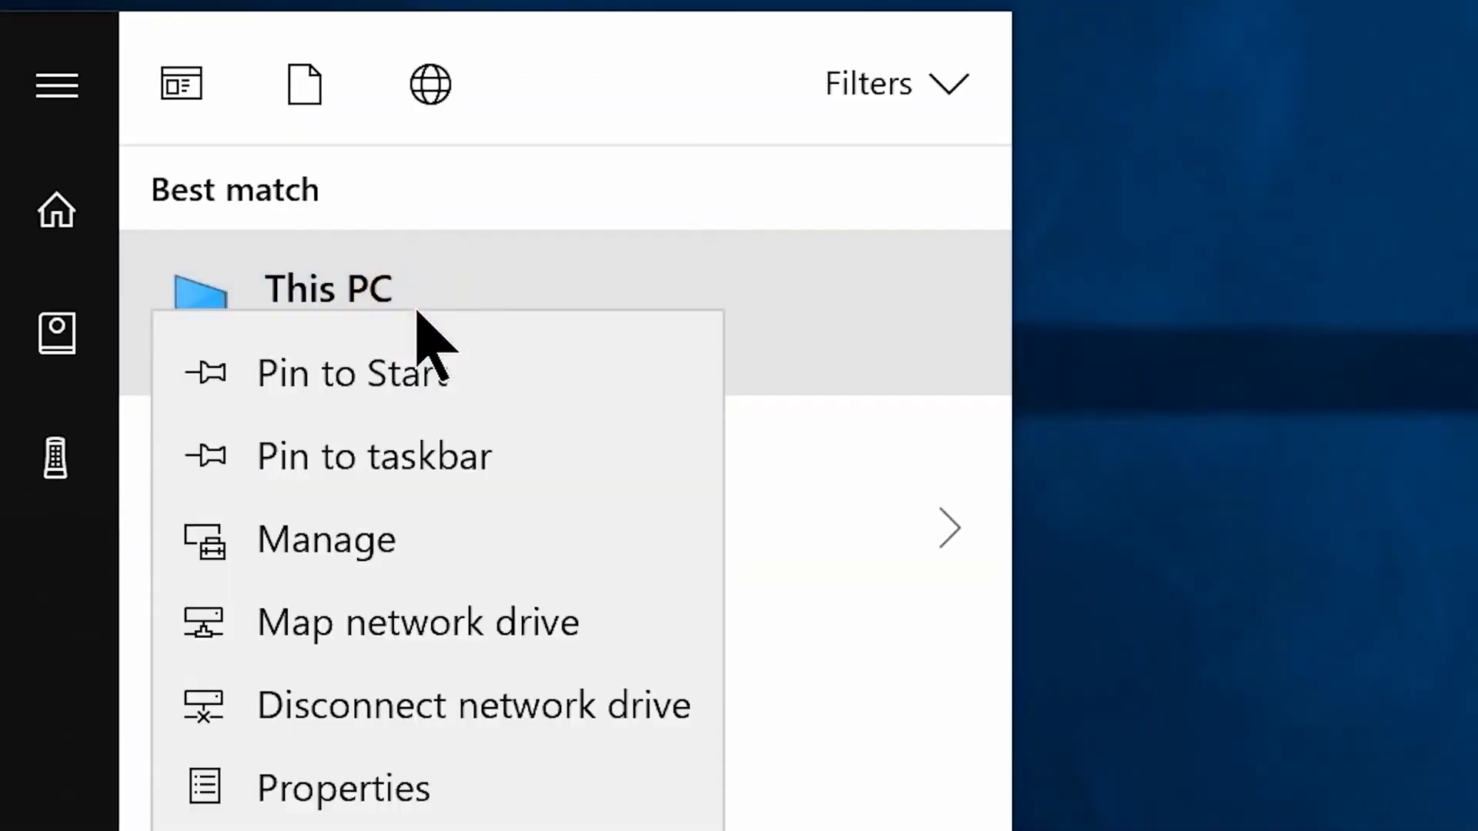
left_click(418, 790)
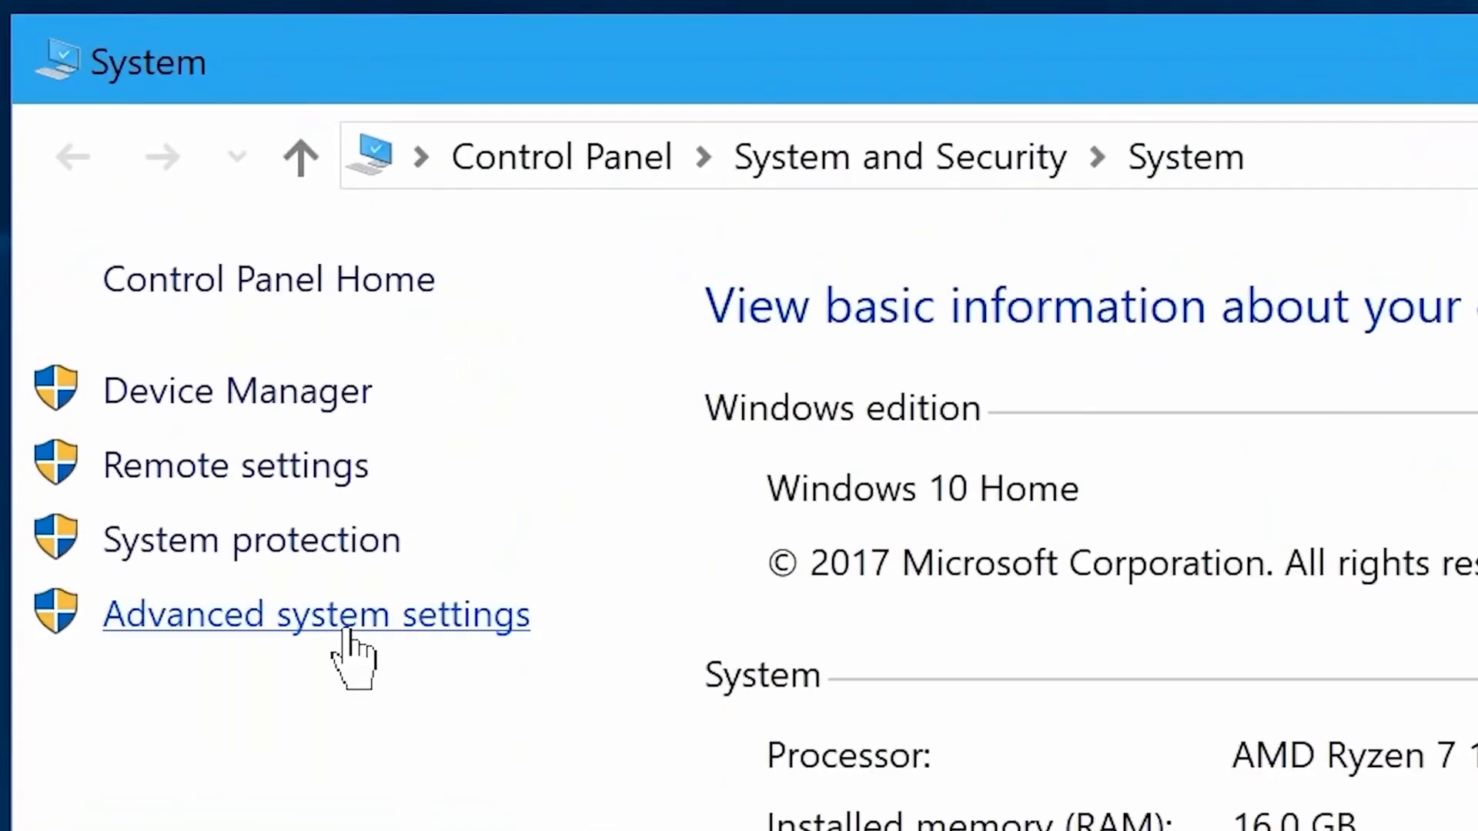
left_click(347, 631)
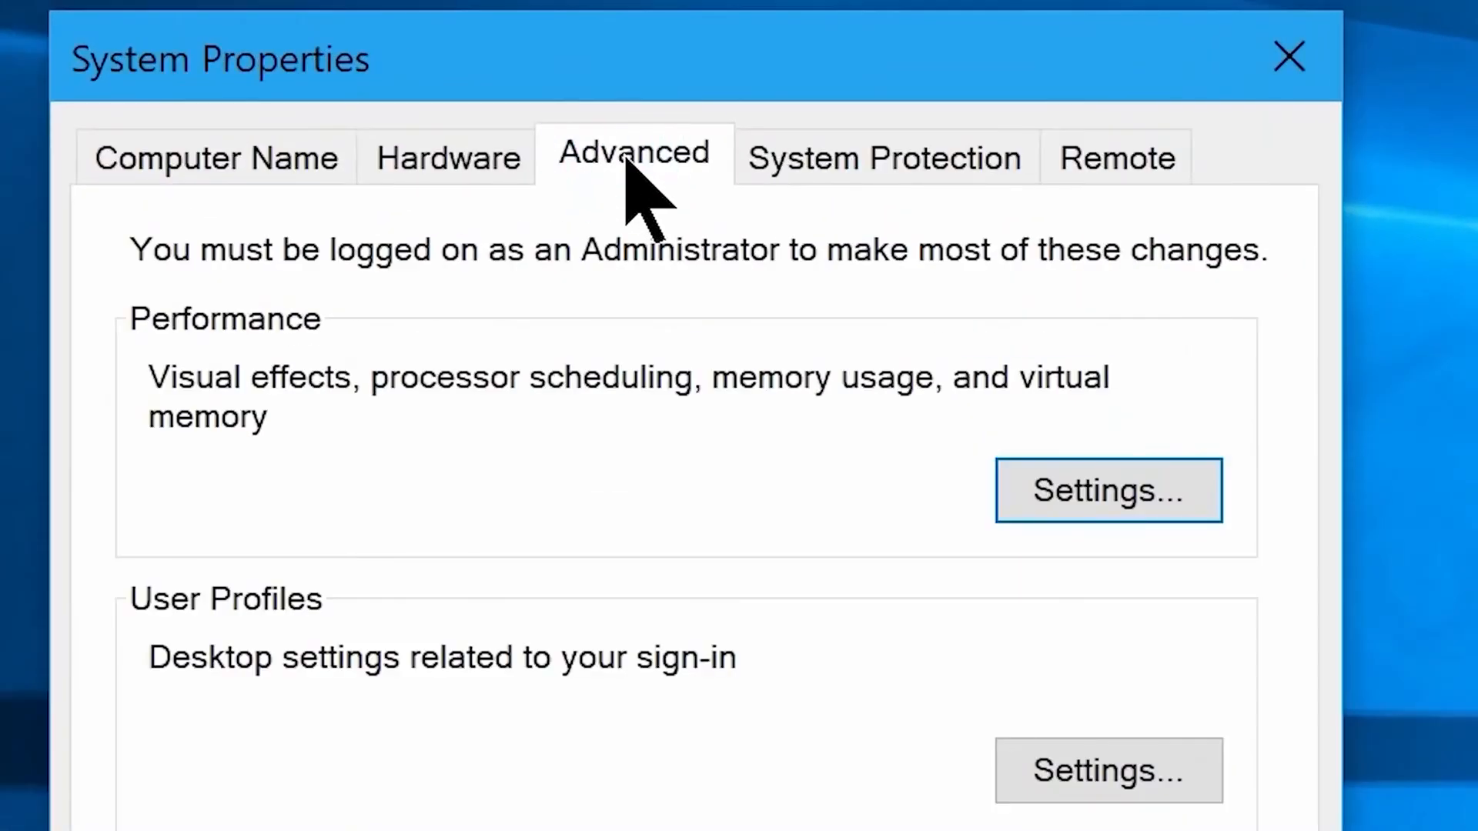
left_click(1084, 506)
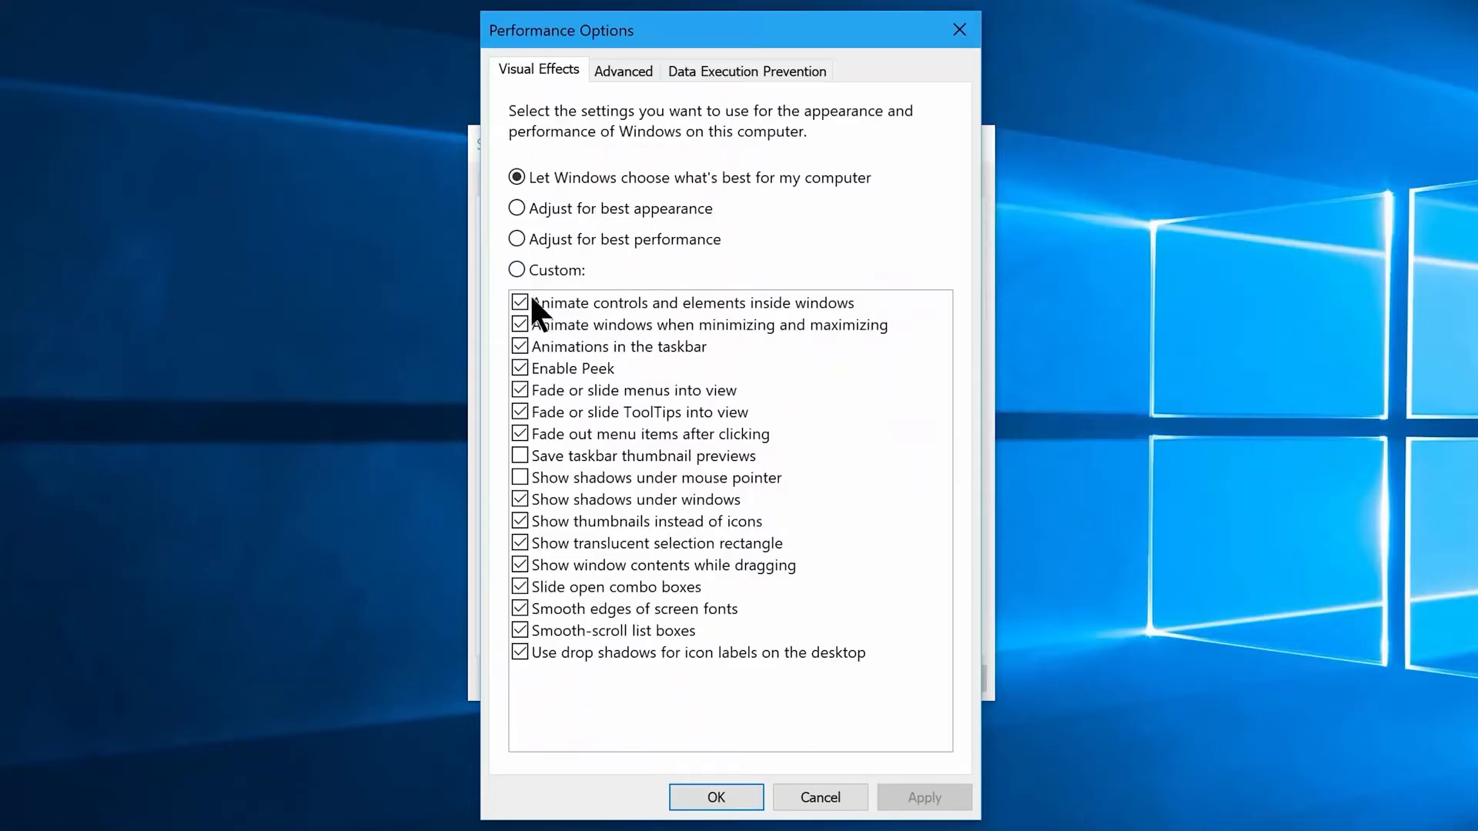
Turn off every visual effect in the custom list, from window animations to drop shadows for icon labels
left_click(519, 302)
left_click(520, 346)
left_click(520, 368)
left_click(520, 412)
left_click(519, 434)
left_click(520, 499)
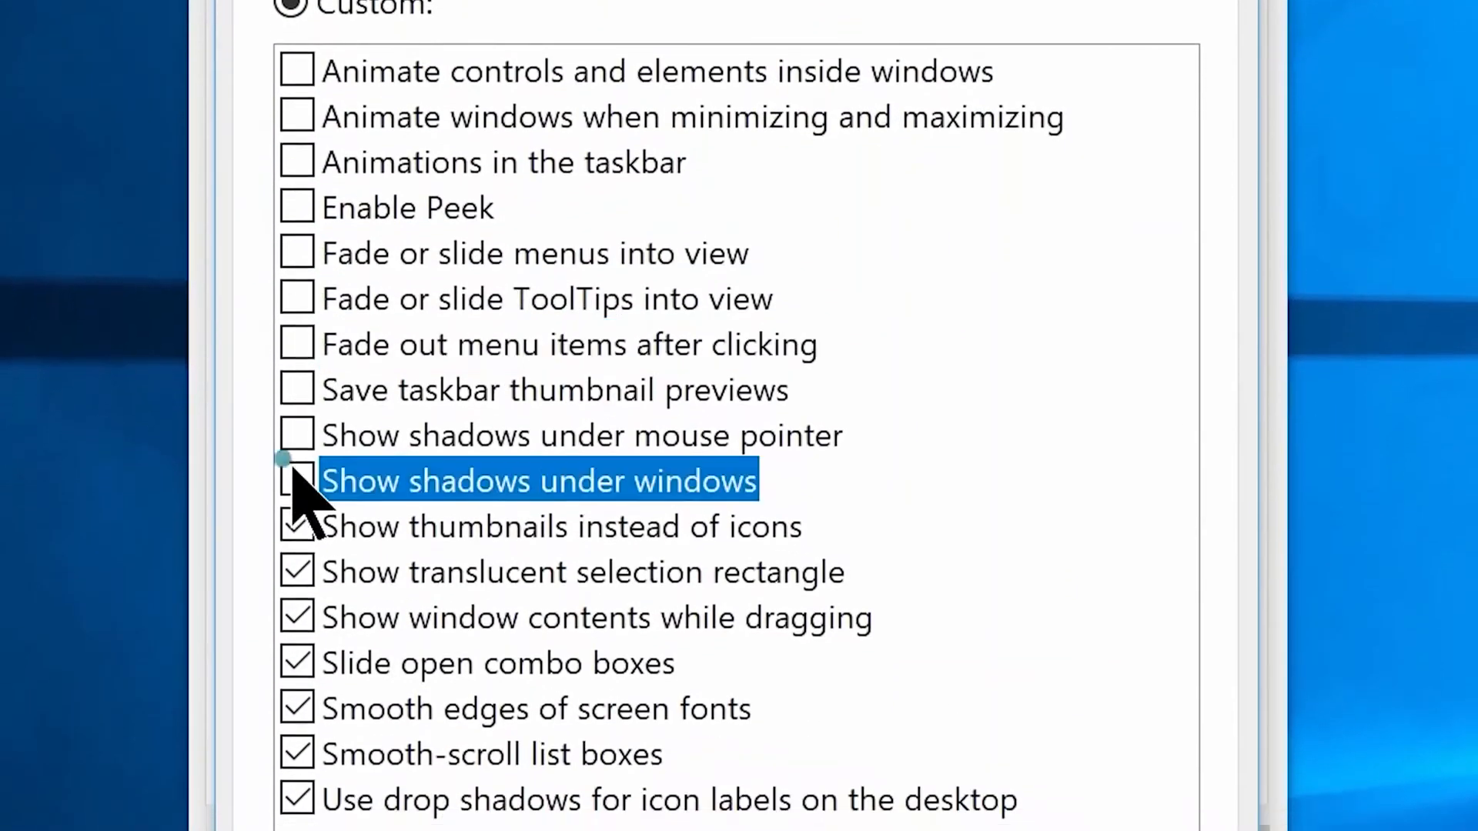
left_click(520, 521)
left_click(519, 565)
left_click(296, 624)
left_click(296, 669)
left_click(296, 715)
left_click(296, 761)
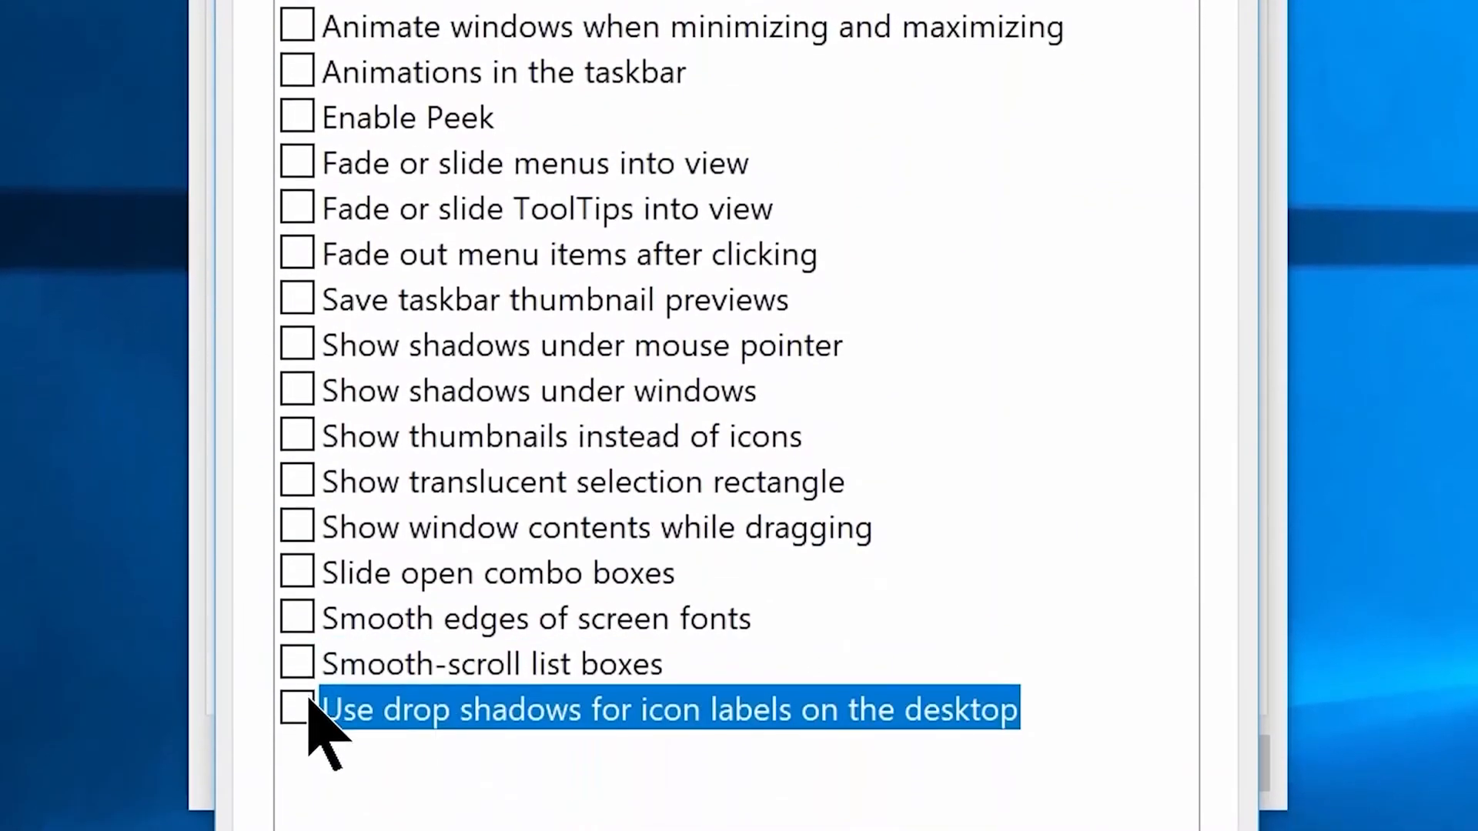
Enable "Smooth edges of screen fonts" and "Show shadows under mouse pointer", and apply the visual effects settings
left_click(296, 618)
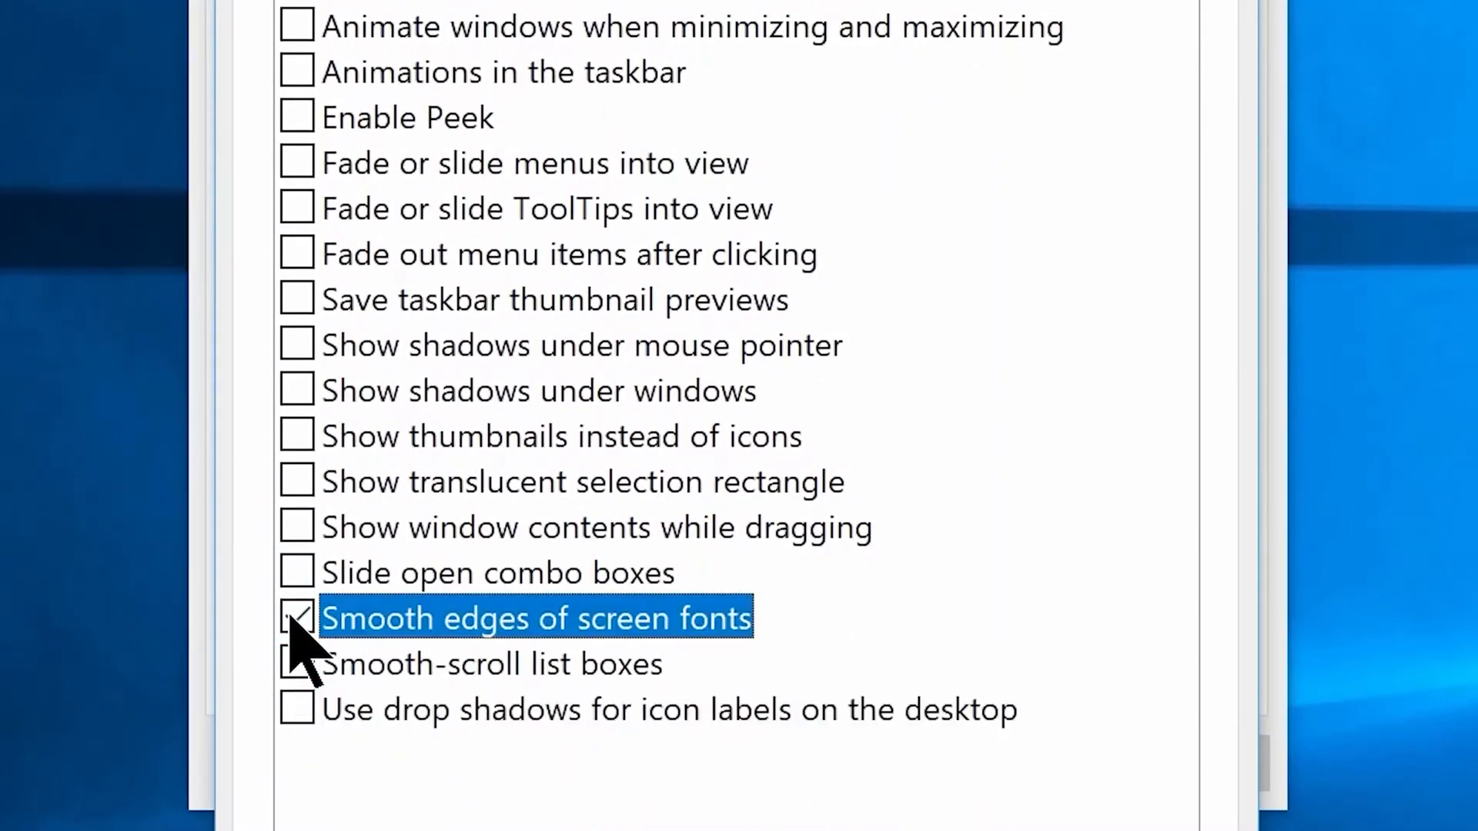
left_click(297, 345)
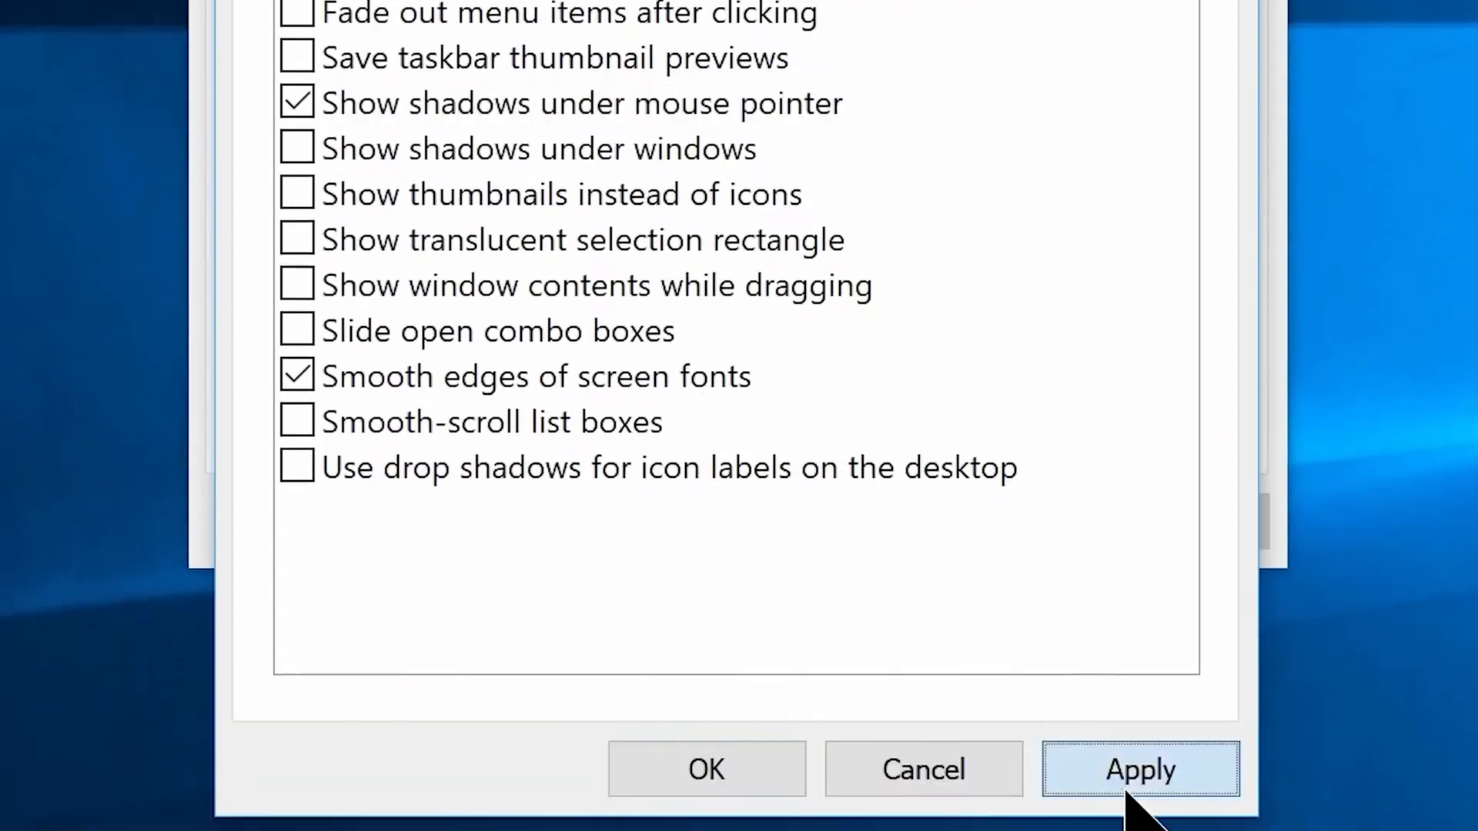
left_click(1125, 790)
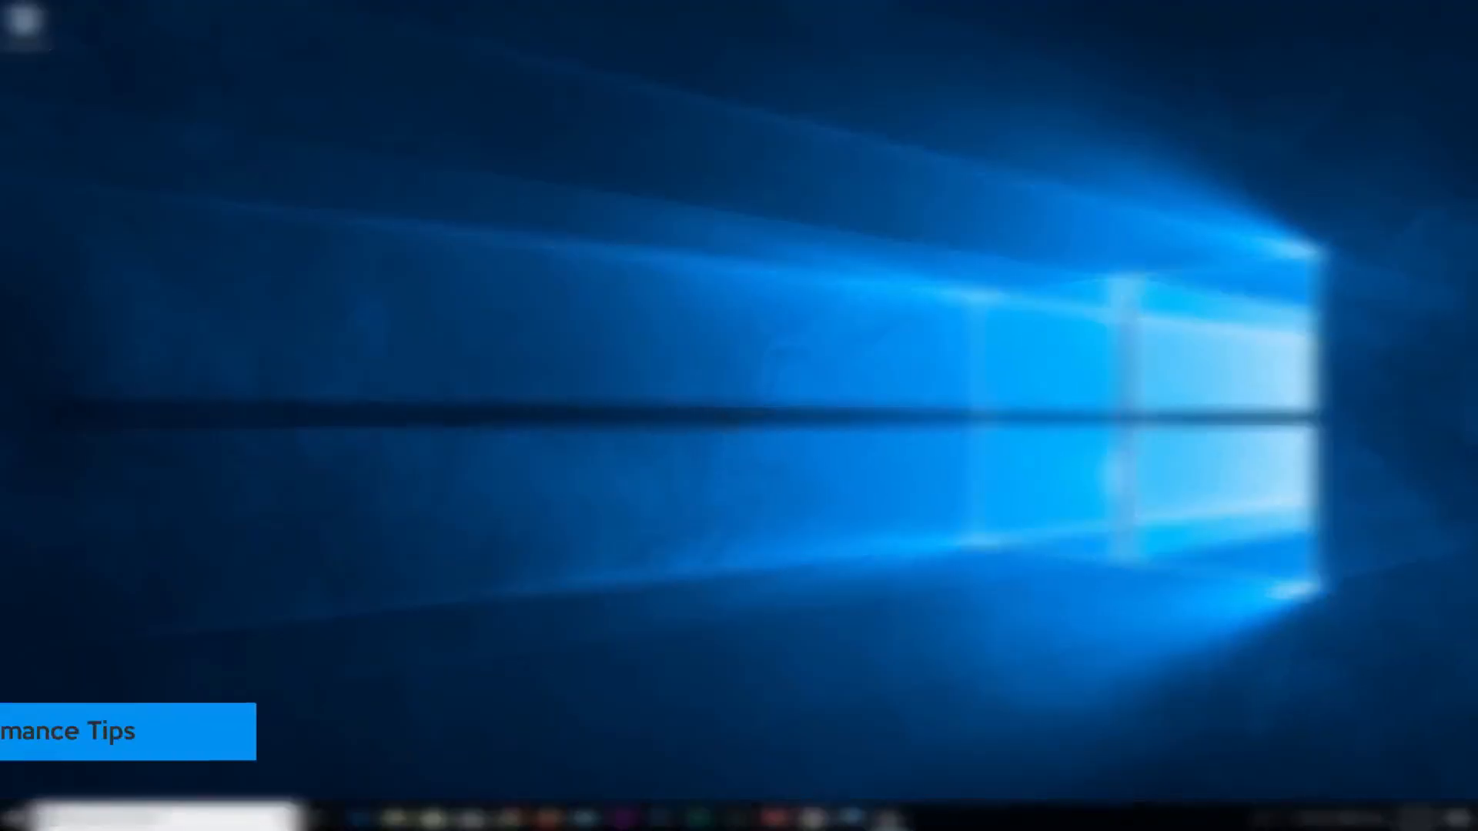